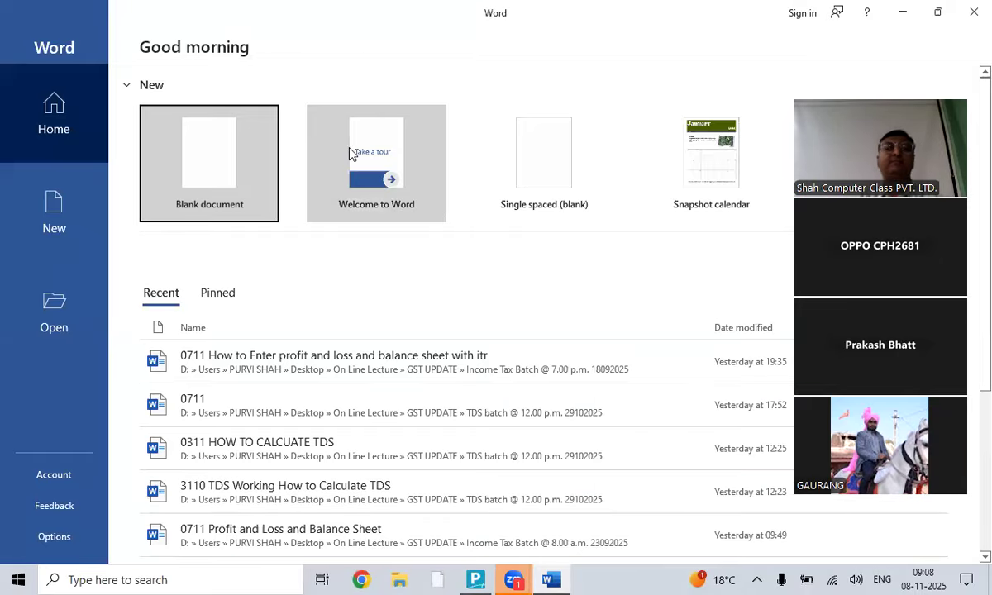
- Start a blank Word document set to Times New Roman font at size 18
{"action": "left_click", "coordinate": [195, 168]}
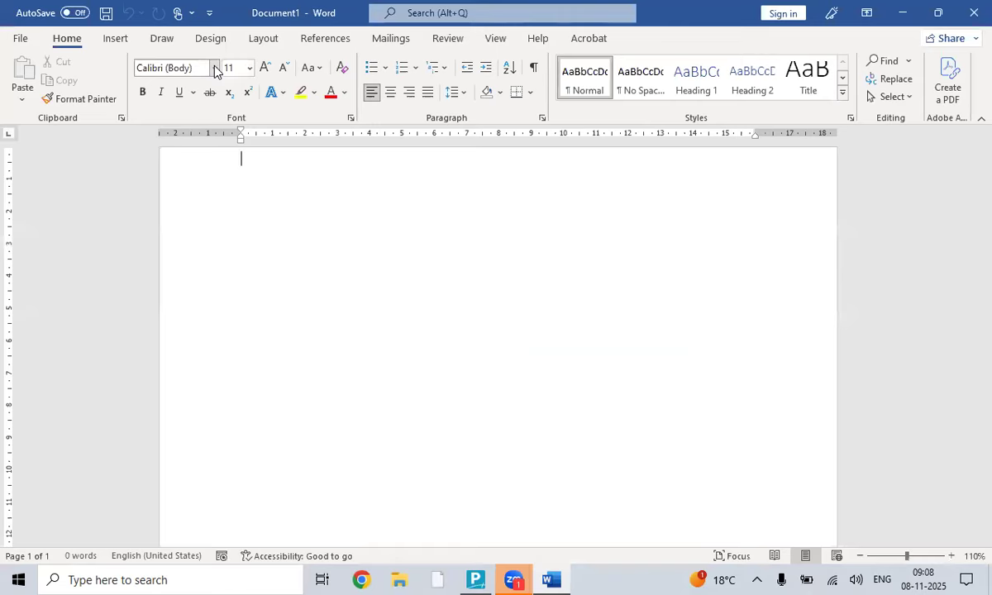
{"action": "left_click", "coordinate": [214, 69]}
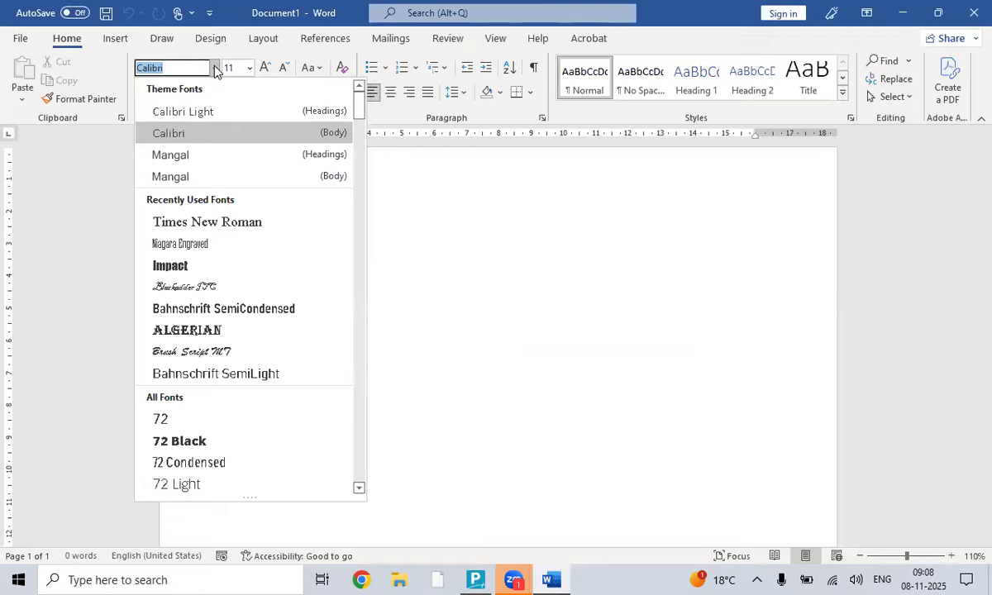
{"action": "type", "text": "Times New Roman"}
{"action": "key", "text": "Tab"}
{"action": "type", "text": "18"}
{"action": "key", "text": "Return"}
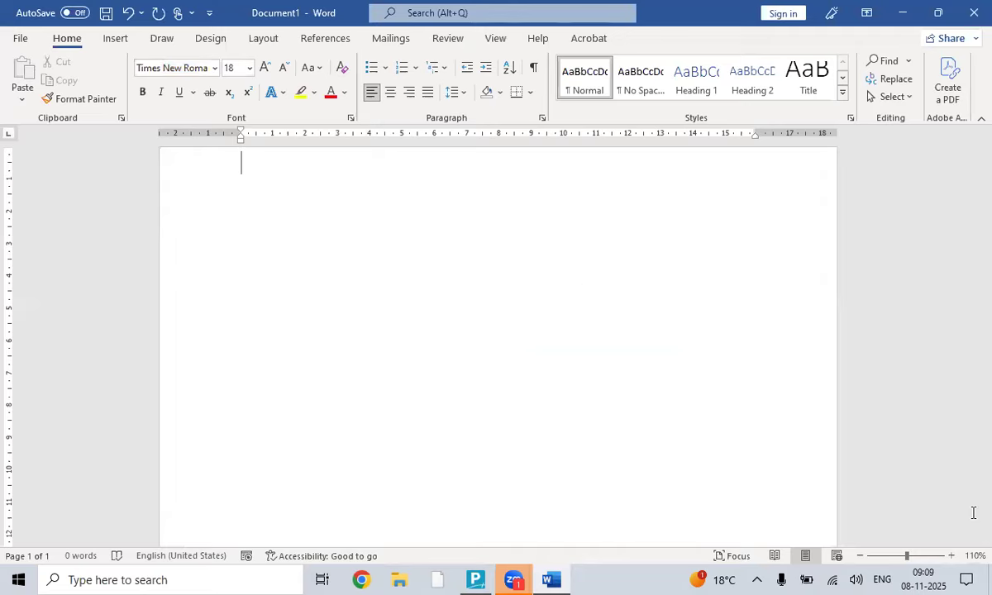
- Zoom to 150% and type the heading 'Bank Statement Excel/PDF Transfer or Accounting Entry Tally PRIME'
{"action": "left_click", "coordinate": [952, 556]}
{"action": "left_click", "coordinate": [952, 556]}
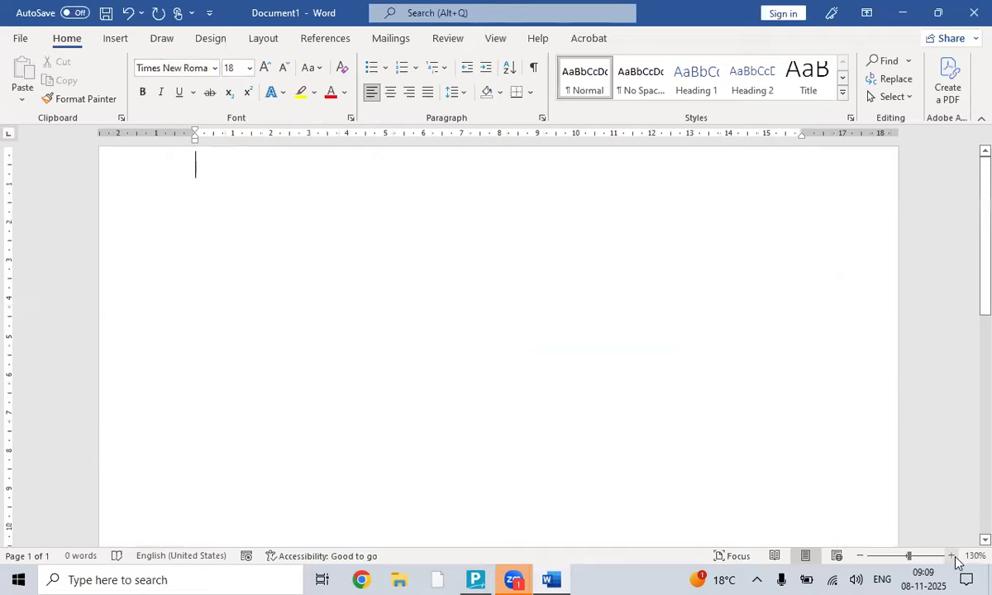
{"action": "left_click", "coordinate": [952, 556]}
{"action": "left_click", "coordinate": [952, 556]}
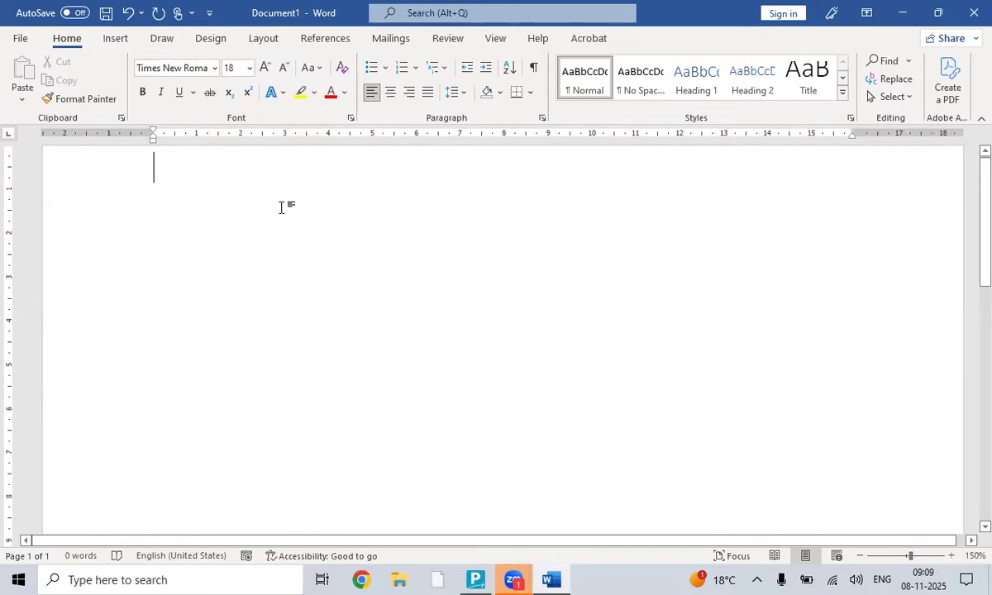
{"action": "type", "text": "Bank "}
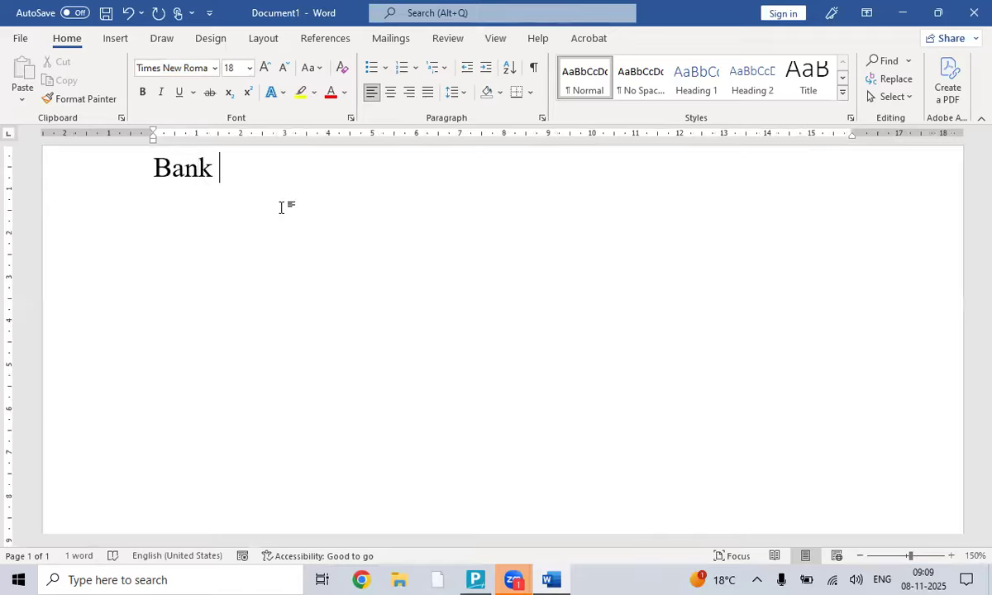
{"action": "type", "text": "Stae"}
{"action": "key", "text": "BackSpace"}
{"action": "type", "text": "t"}
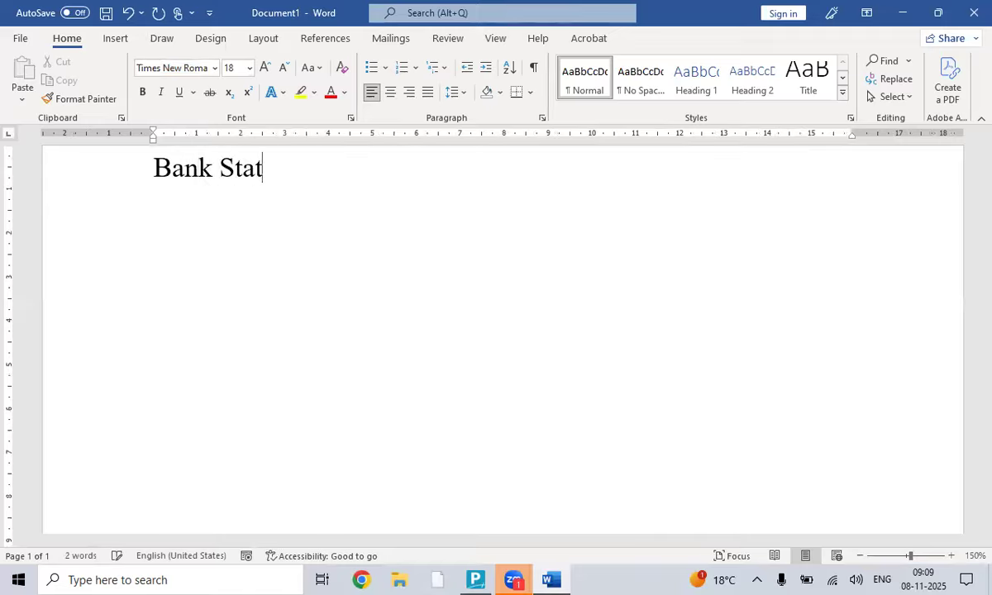
{"action": "type", "text": "ement "}
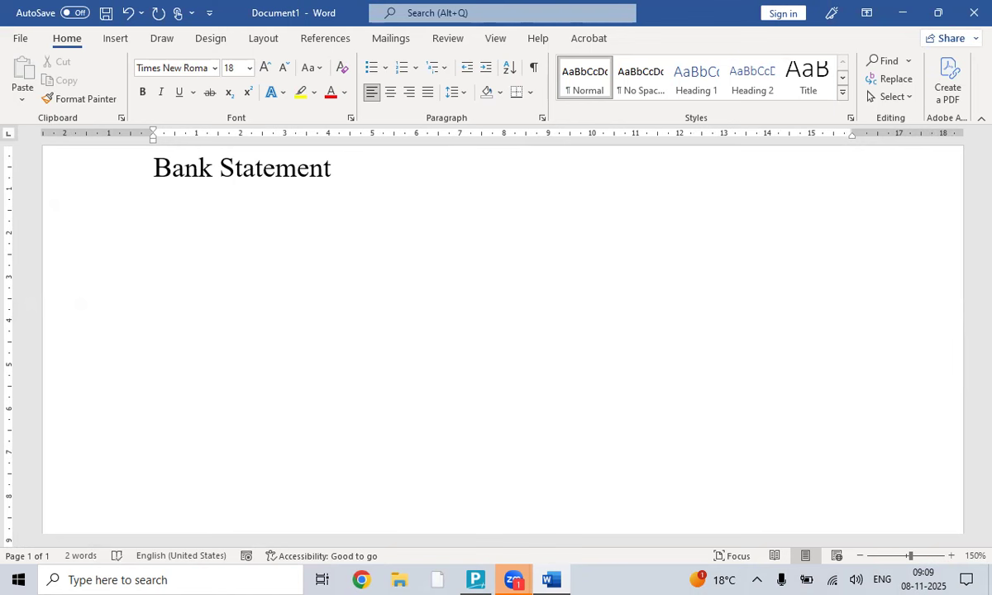
{"action": "type", "text": "Exce"}
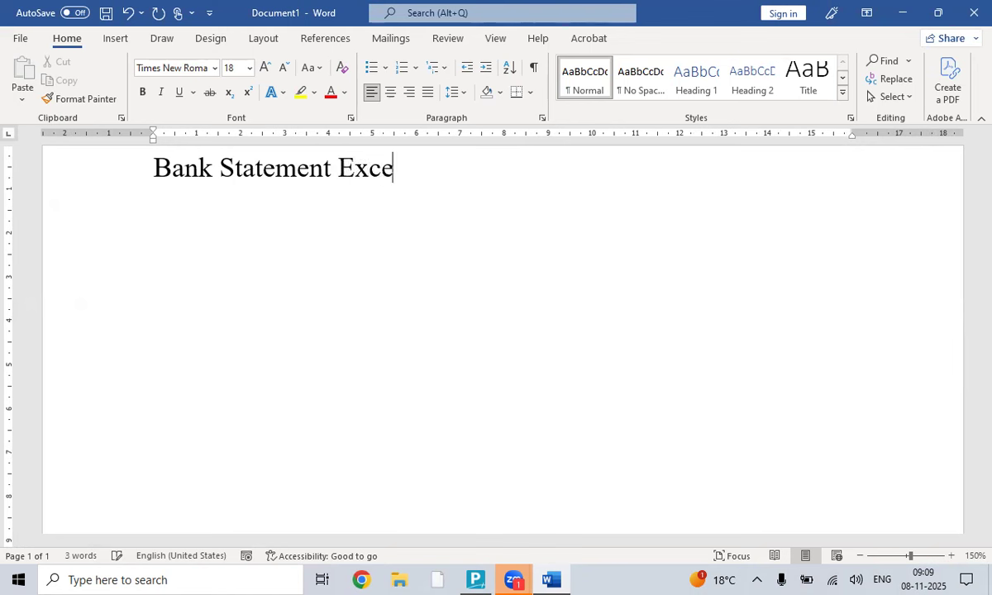
{"action": "type", "text": "l/PDF "}
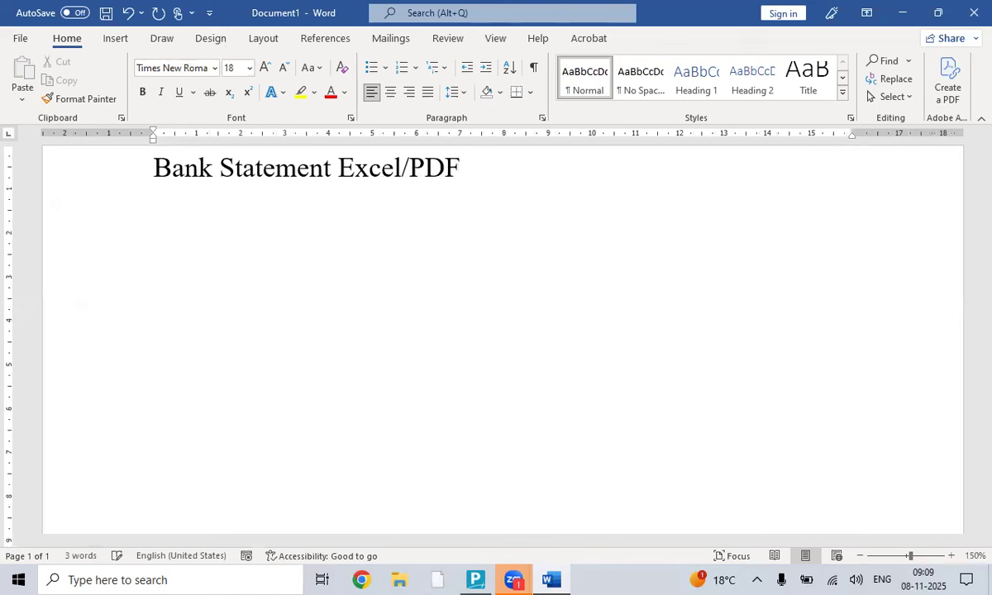
{"action": "type", "text": "Trasnfer"}
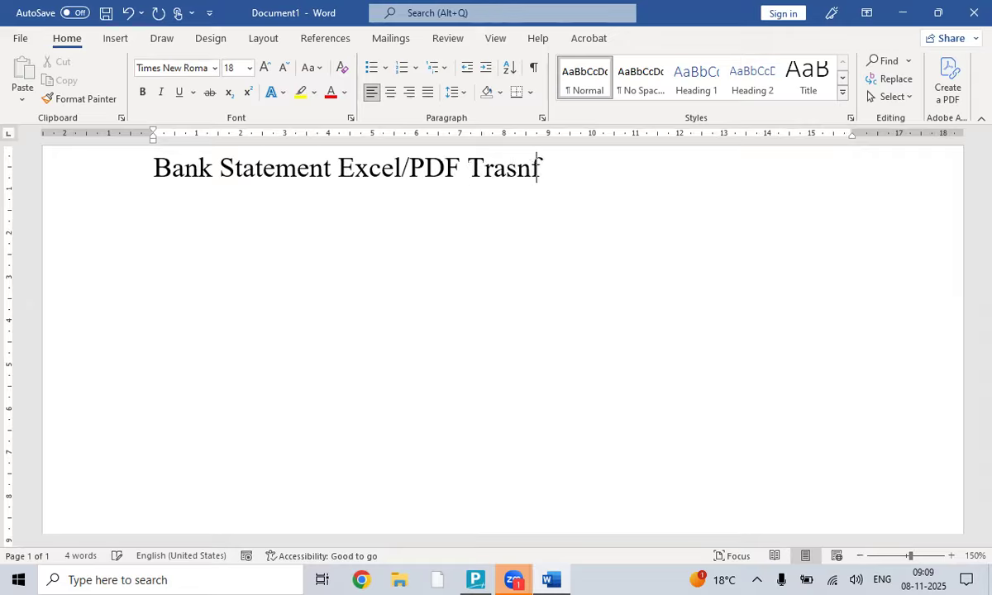
{"action": "key", "text": "BackSpace"}
{"action": "key", "text": "BackSpace"}
{"action": "key", "text": "BackSpace"}
{"action": "key", "text": "BackSpace"}
{"action": "key", "text": "BackSpace"}
{"action": "type", "text": "nsfe"}
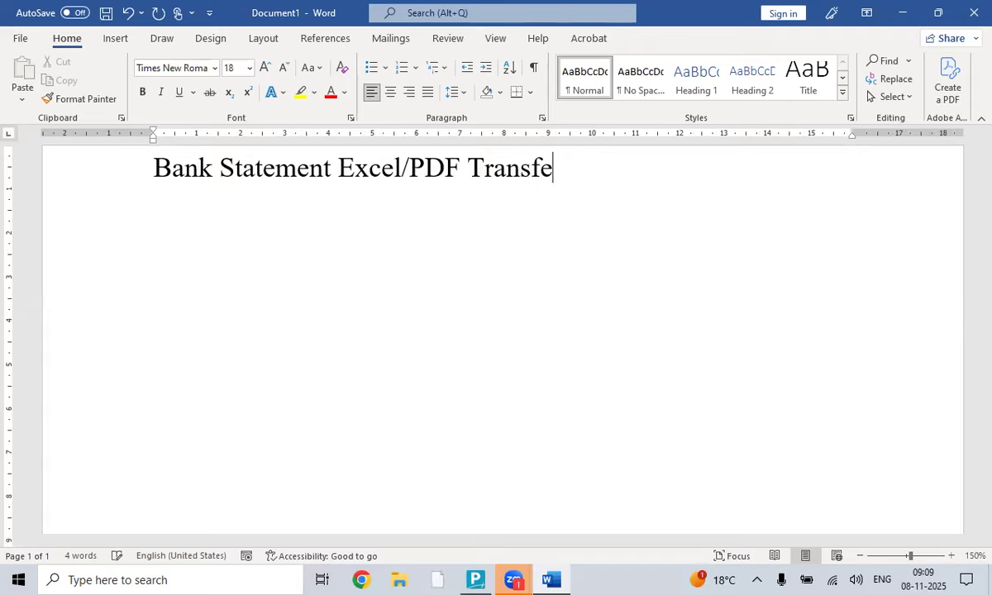
{"action": "type", "text": "r or Accou"}
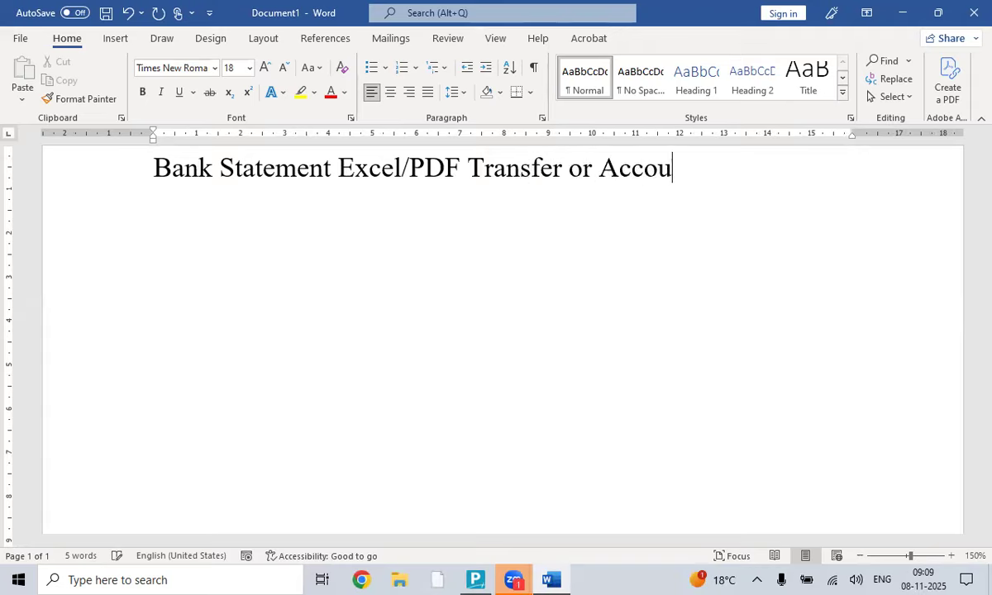
{"action": "type", "text": "nting Entry"}
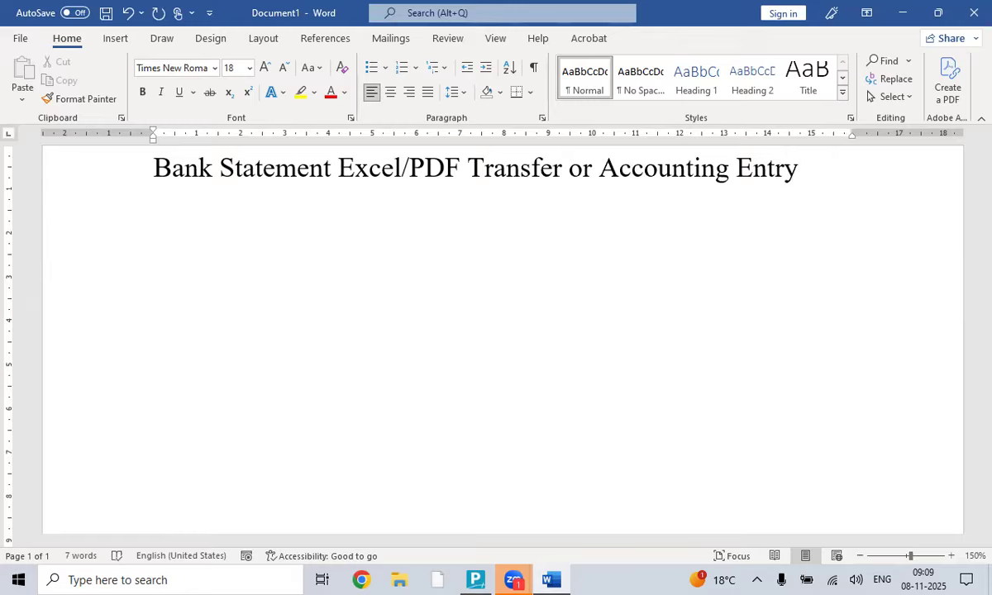
{"action": "type", "text": " TAk"}
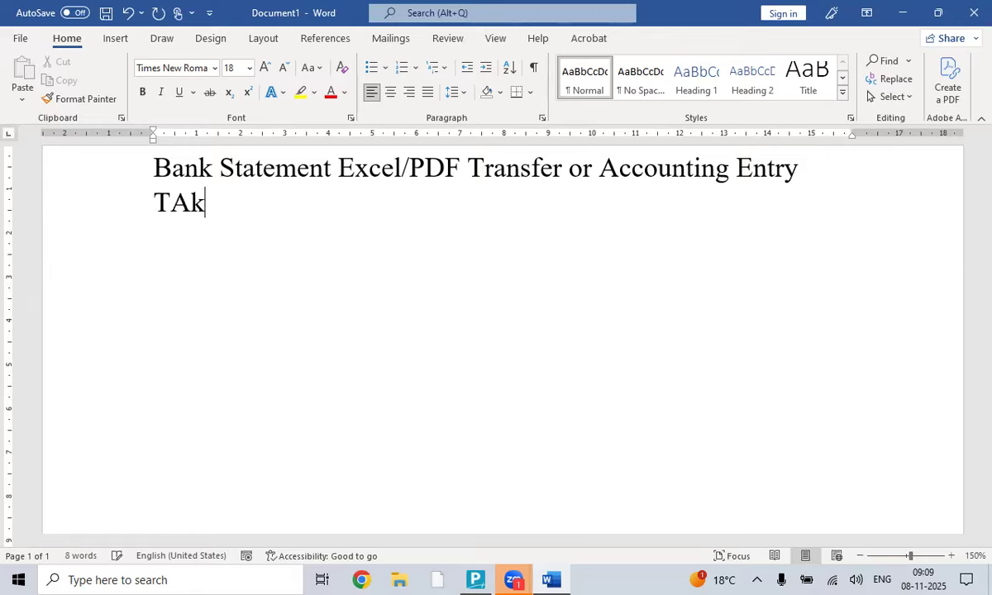
{"action": "key", "text": "BackSpace"}
{"action": "key", "text": "BackSpace"}
{"action": "type", "text": "lly p"}
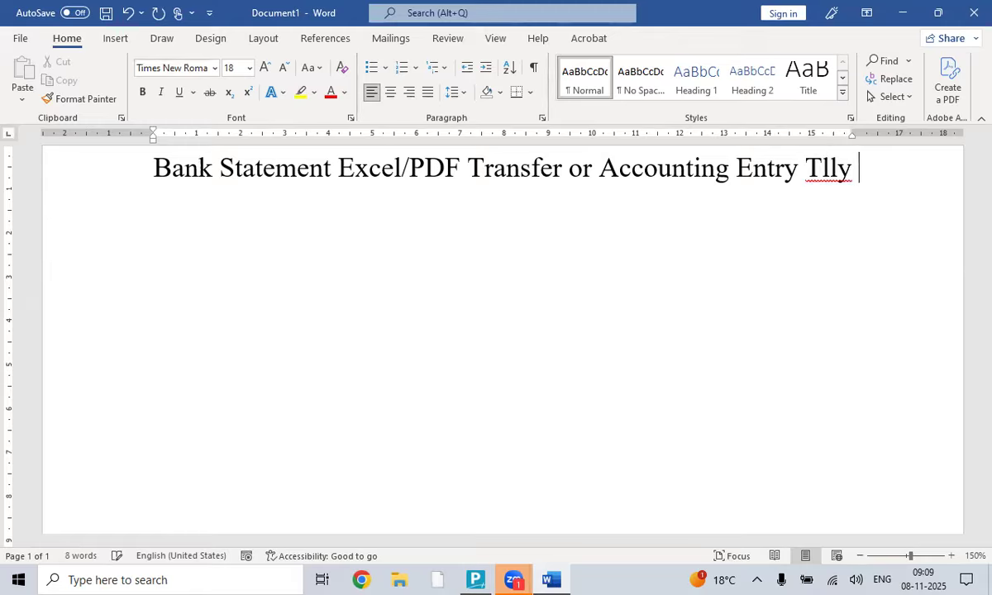
{"action": "key", "text": "BackSpace"}
{"action": "key", "text": "BackSpace"}
{"action": "key", "text": "BackSpace"}
{"action": "key", "text": "BackSpace"}
{"action": "key", "text": "BackSpace"}
{"action": "type", "text": "a"}
{"action": "type", "text": "lly PRI"}
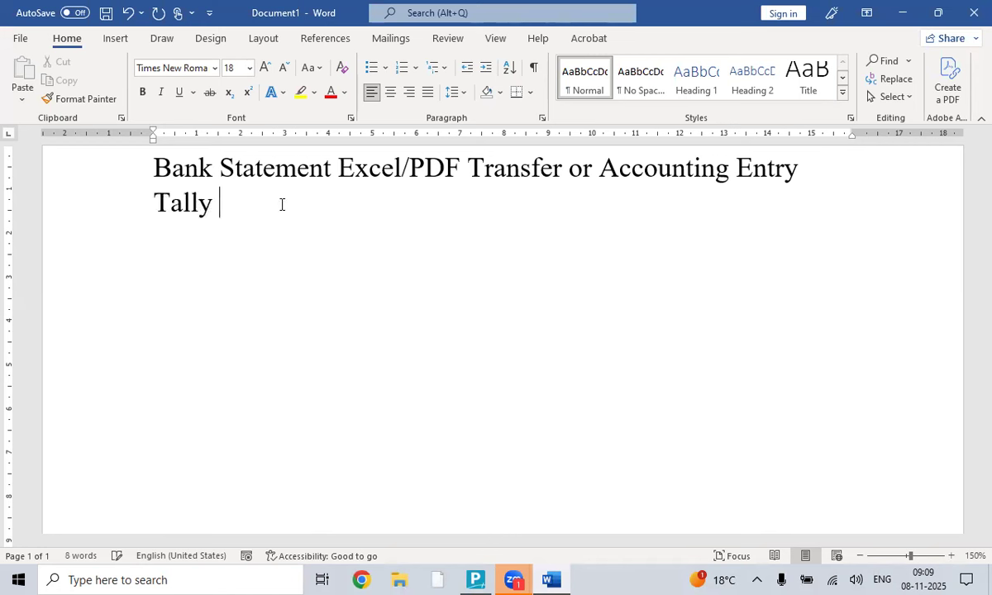
{"action": "type", "text": "ME"}
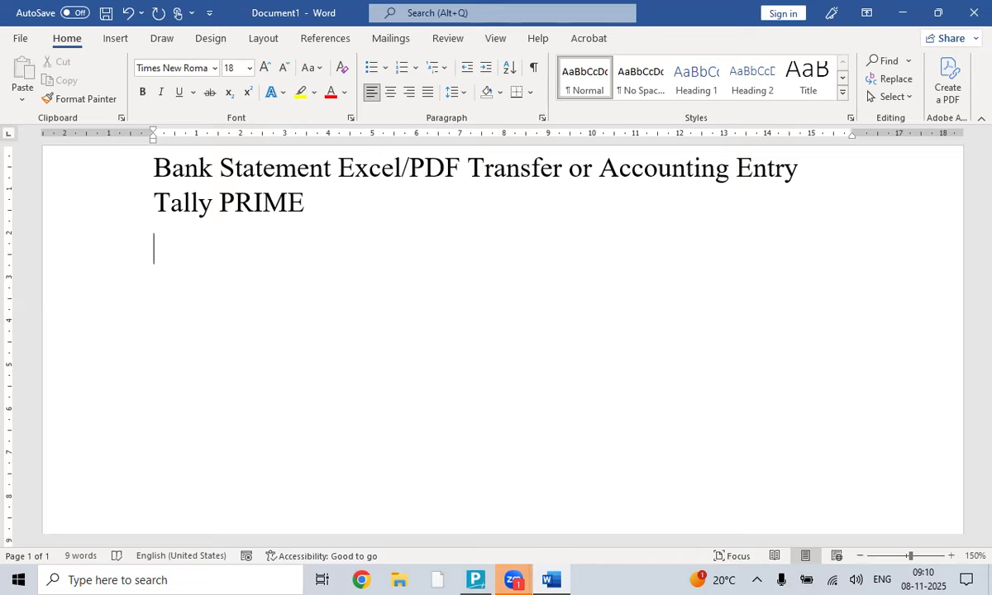
- Type list item 1 as 'TALLY PRIME LICEANCE 6.0 ONWARDS VERSION'
{"action": "type", "text": "1)"}
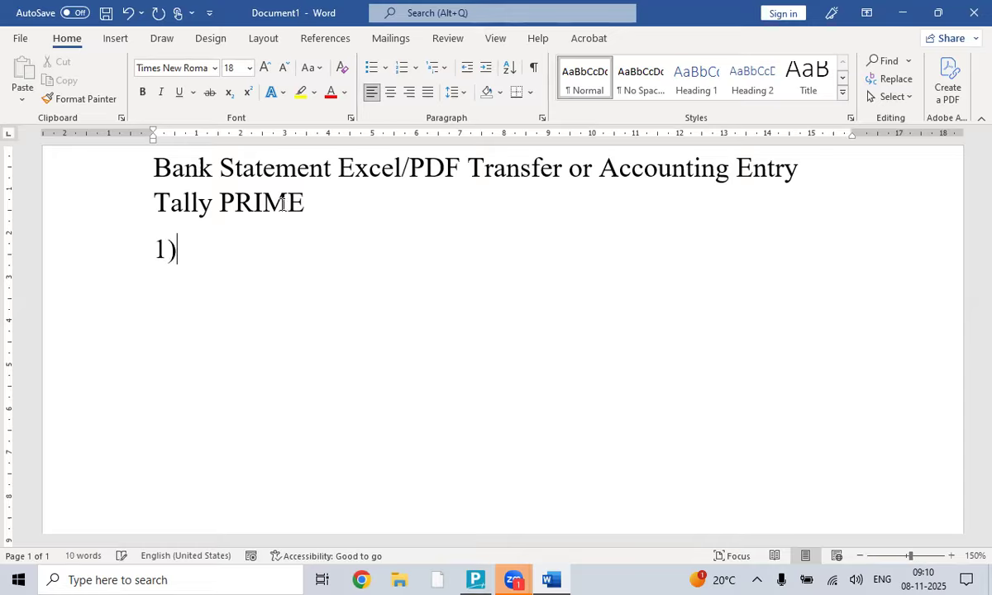
{"action": "type", "text": " TALLY PRI"}
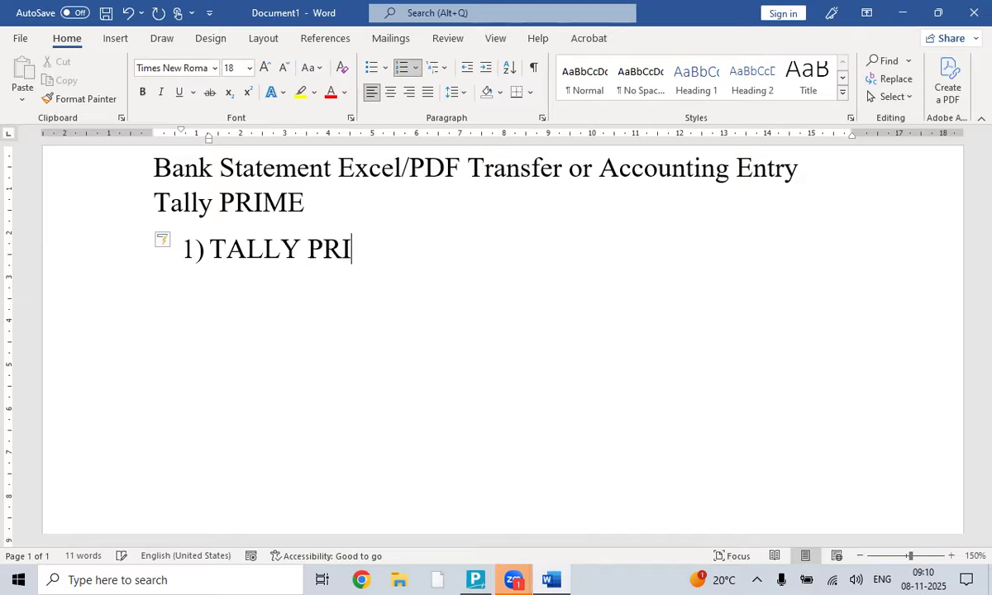
{"action": "type", "text": "ME LICEA"}
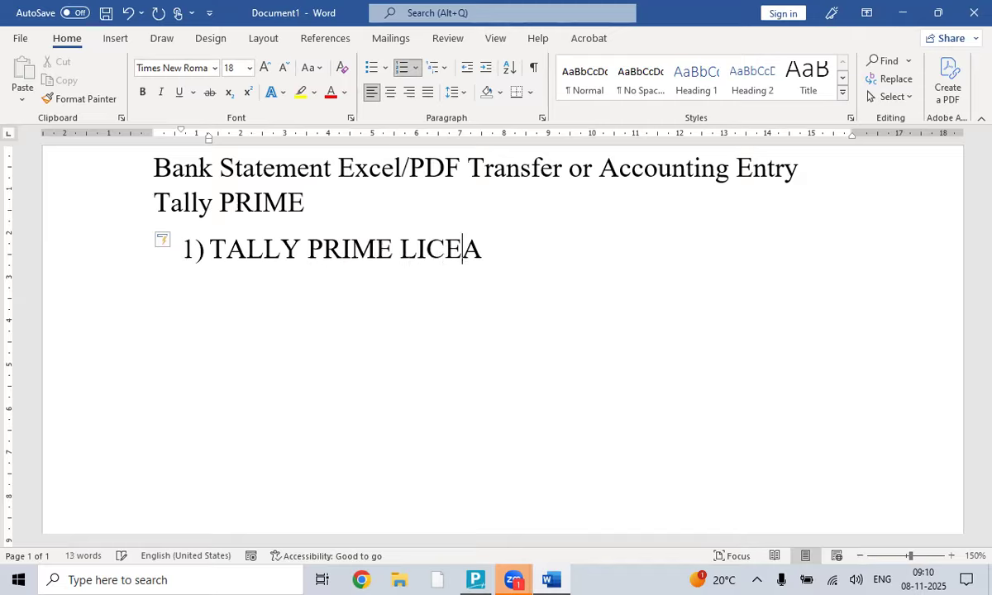
{"action": "type", "text": "NCE "}
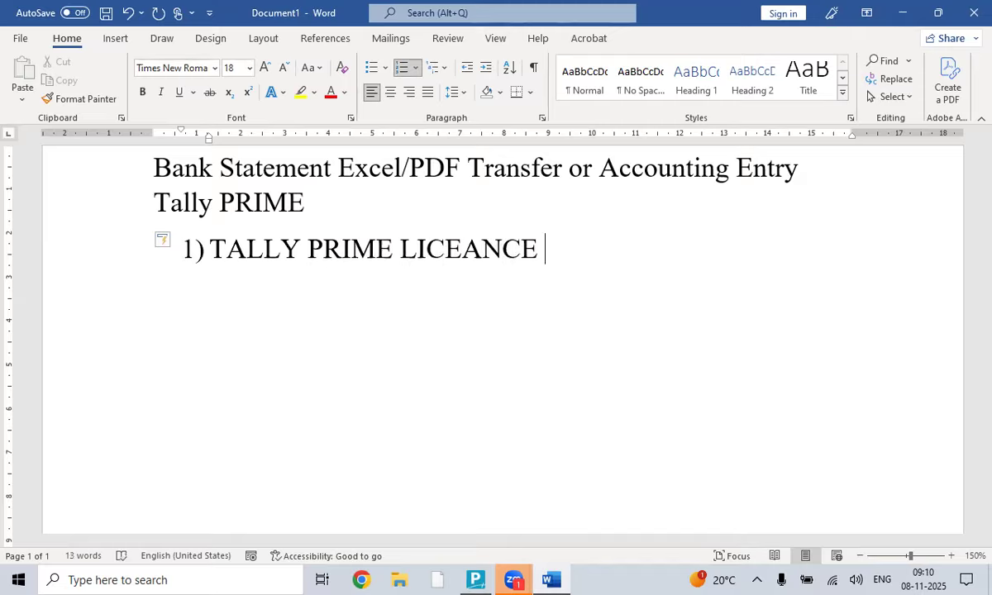
{"action": "type", "text": "6.0 O"}
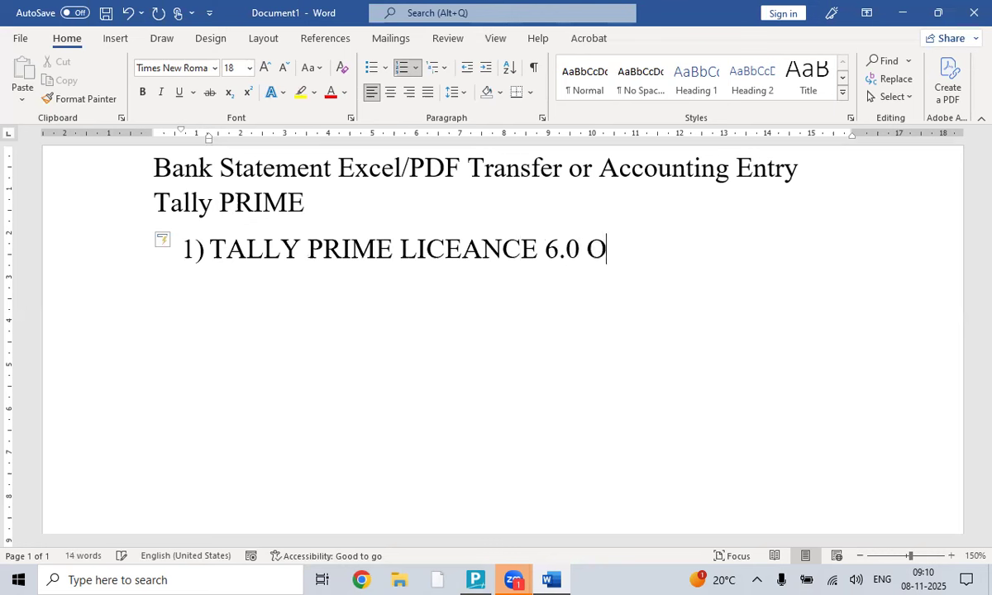
{"action": "type", "text": "NWARDS "}
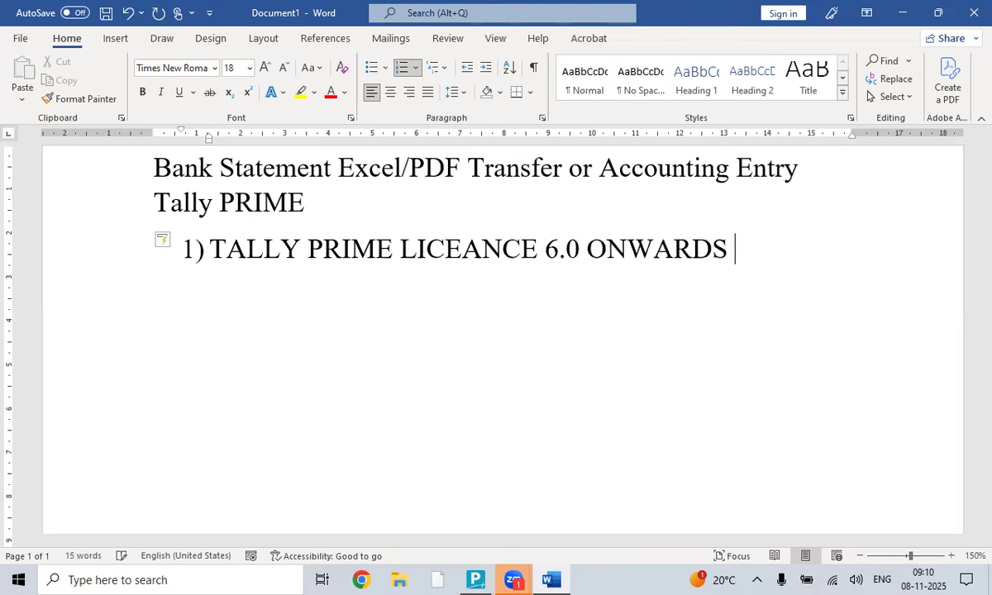
{"action": "type", "text": "VERSION"}
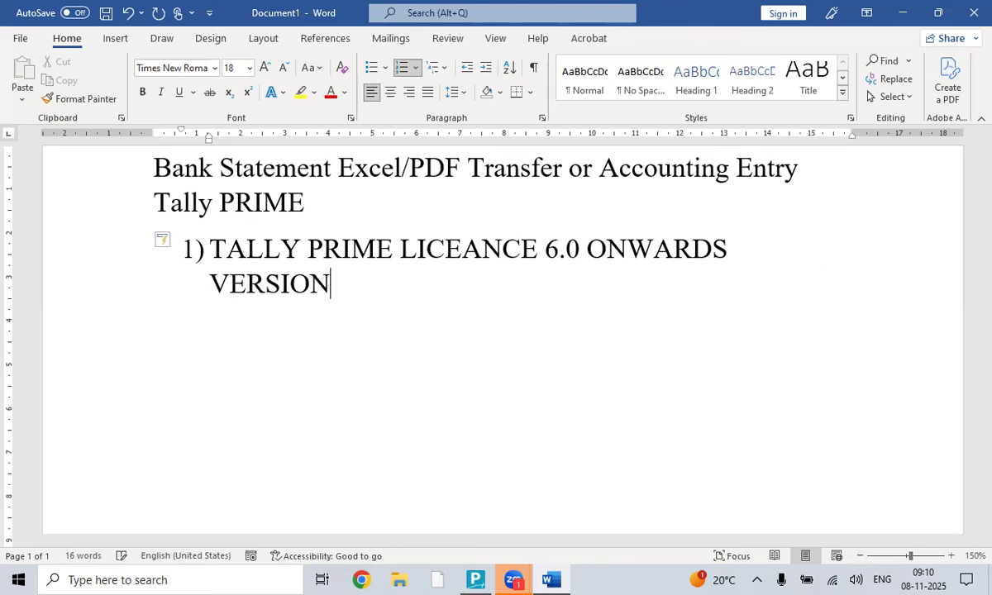
{"action": "key", "text": "Return"}
- Type item 2 'BANK STATEMENT - FINANCIAL YEAR- FINANCIAL YEAR TALLY PRIME ACCOUNTING' and begin item 3
{"action": "type", "text": "T"}
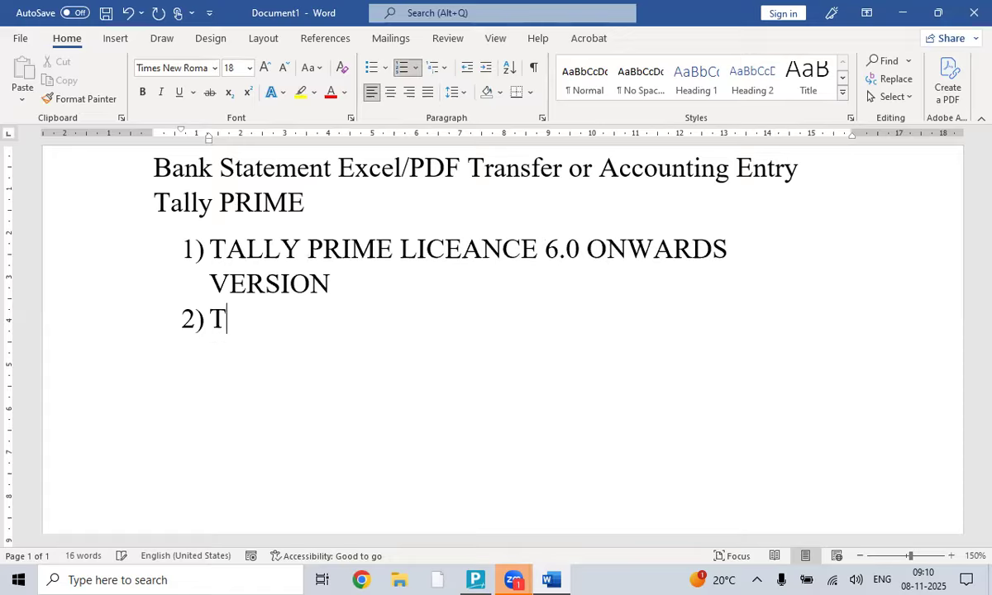
{"action": "key", "text": "BackSpace"}
{"action": "type", "text": "BANK STAE"}
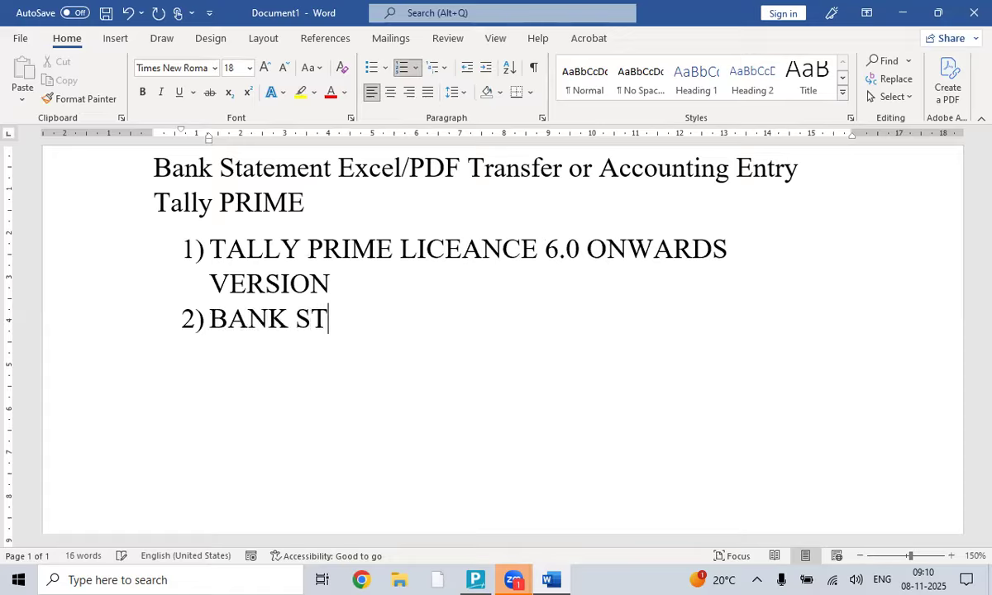
{"action": "key", "text": "BackSpace"}
{"action": "type", "text": "TEMENT "}
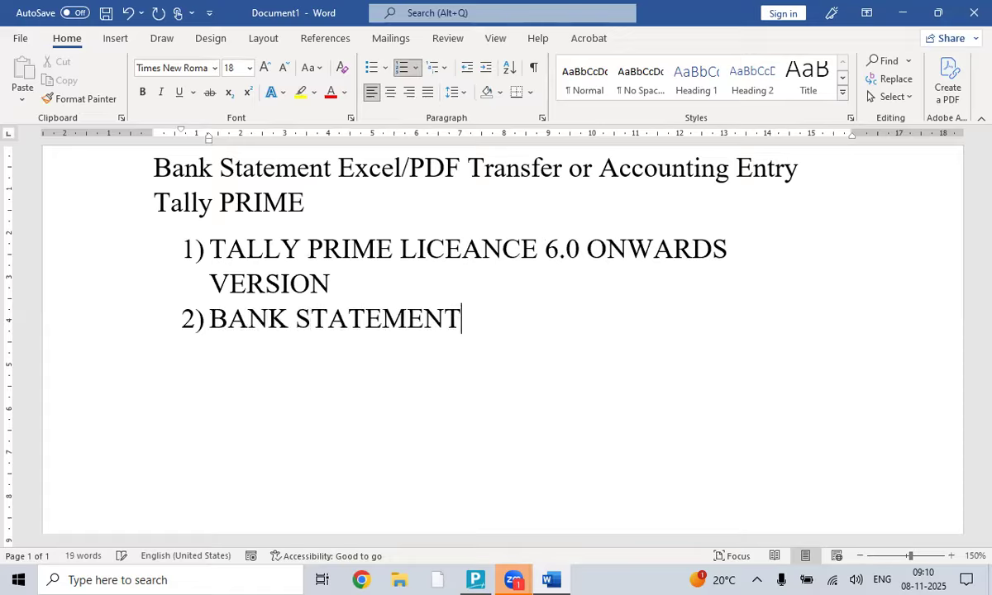
{"action": "type", "text": "- FINANCIAL YEAR"}
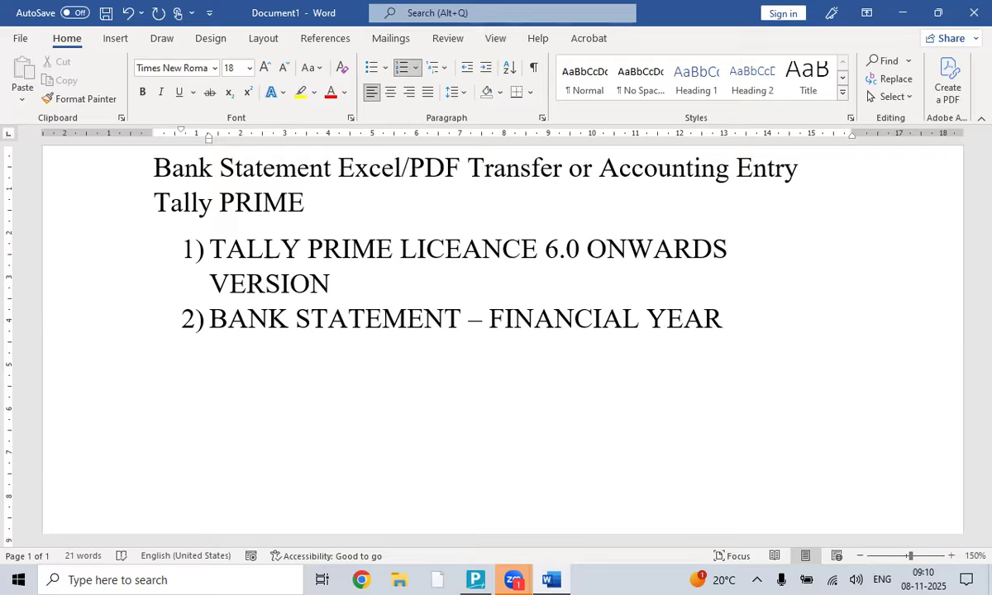
{"action": "type", "text": "- FINANCIA"}
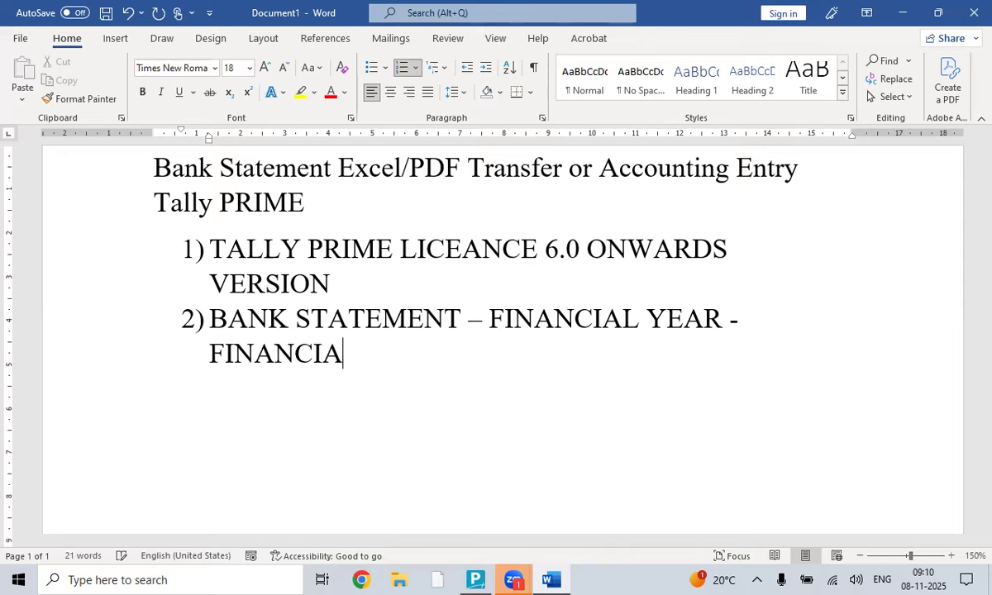
{"action": "type", "text": "L YEAR TALLY PR"}
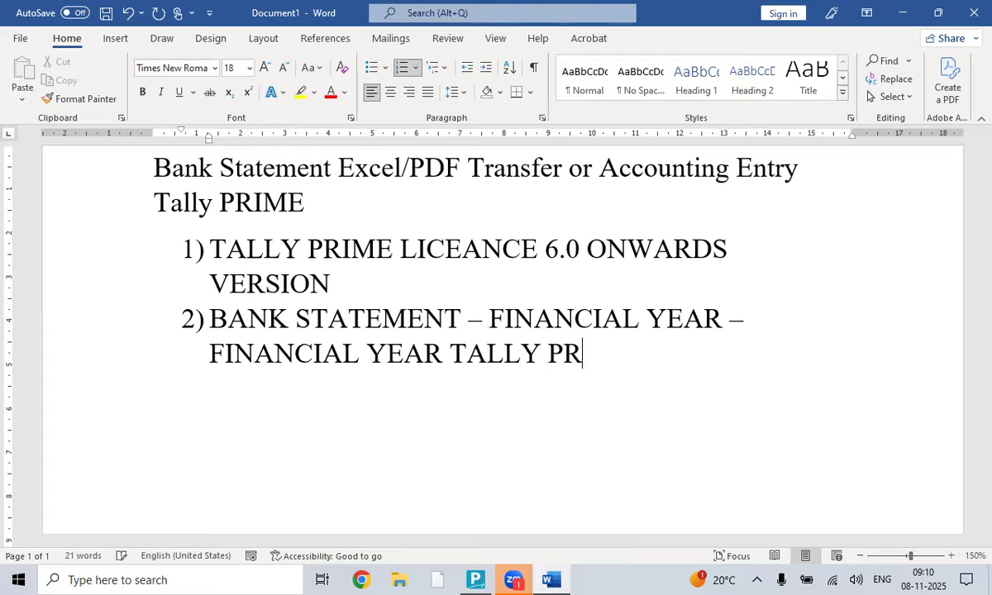
{"action": "type", "text": "IME ACCOUNTING"}
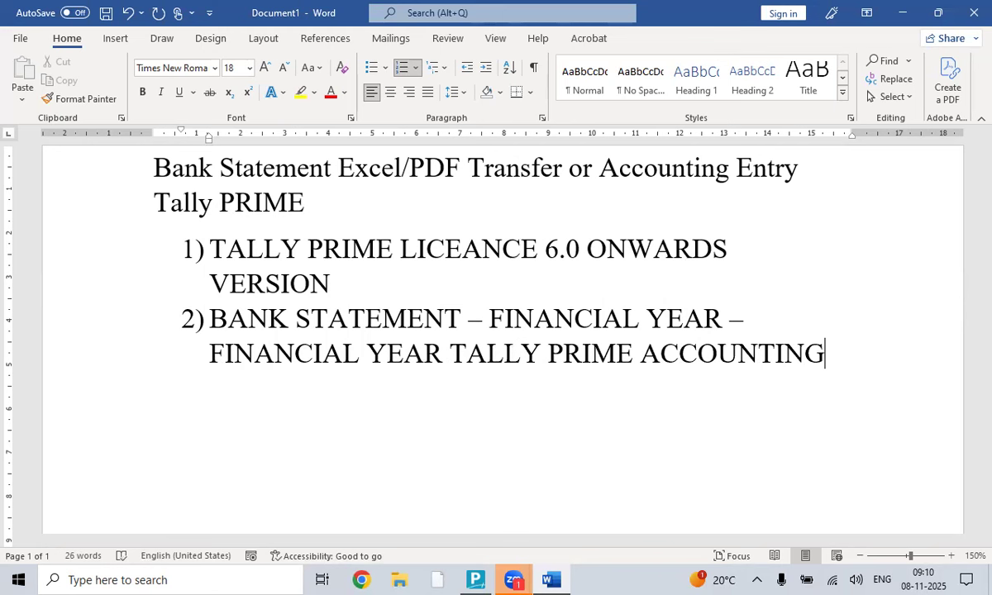
{"action": "key", "text": "Return"}
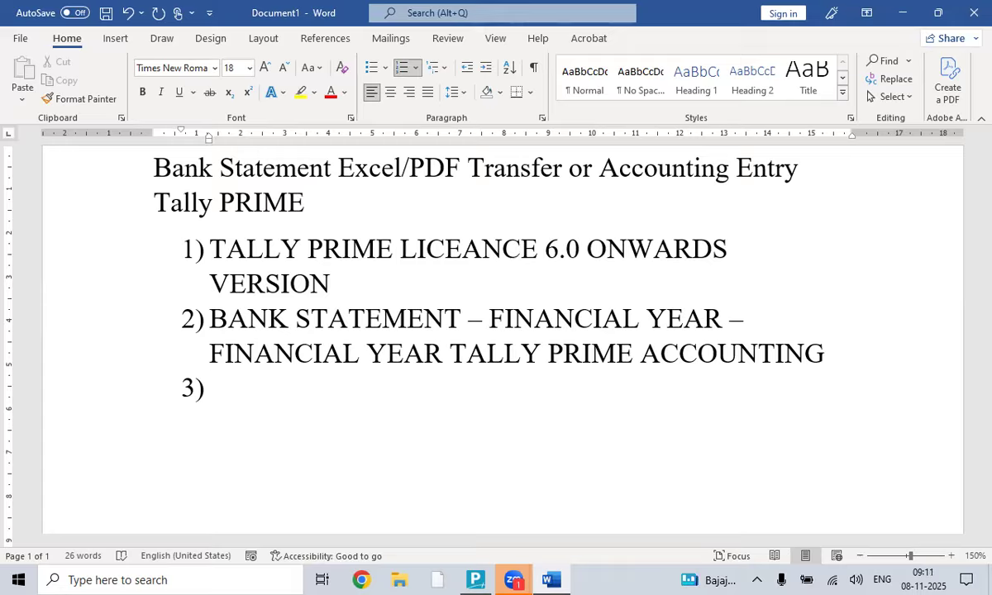
- Add list items NEW COMPANY, BANK LEDGER - CREATE and PDF/EXCEL STATEMENT PATH READY
{"action": "type", "text": "NEW COMPA"}
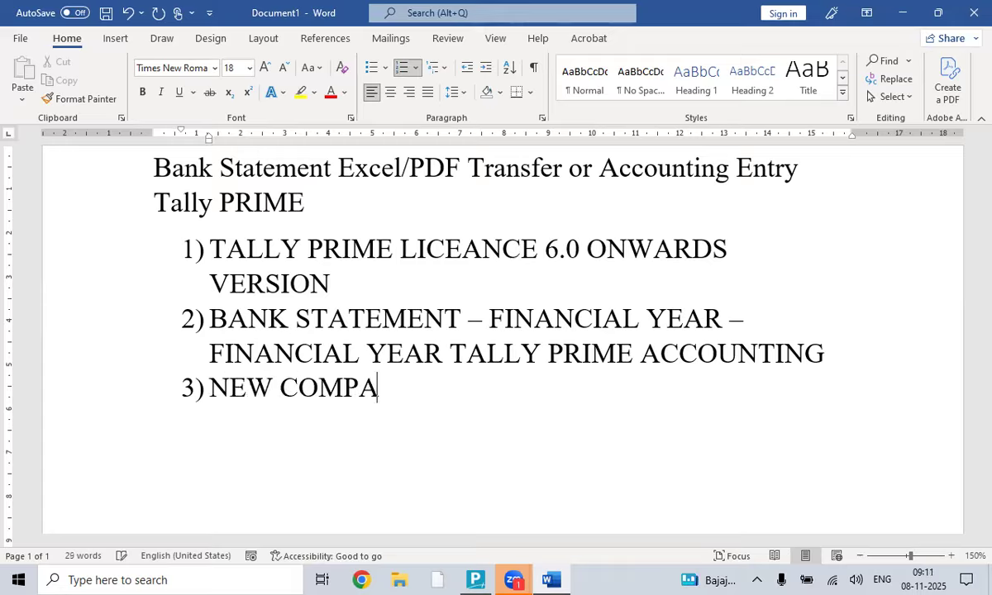
{"action": "type", "text": "NY"}
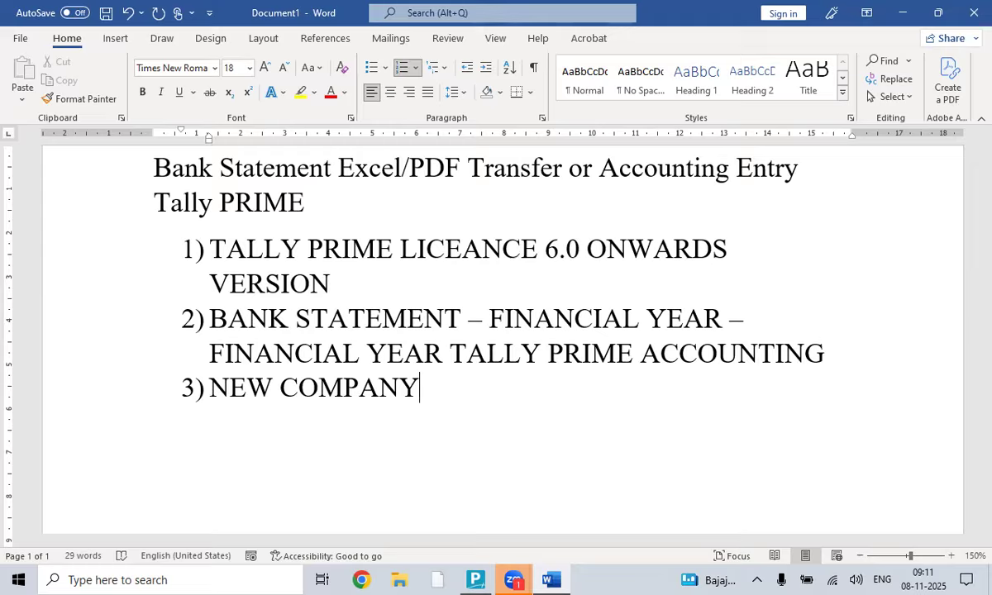
{"action": "key", "text": "Return"}
{"action": "type", "text": "BANK "}
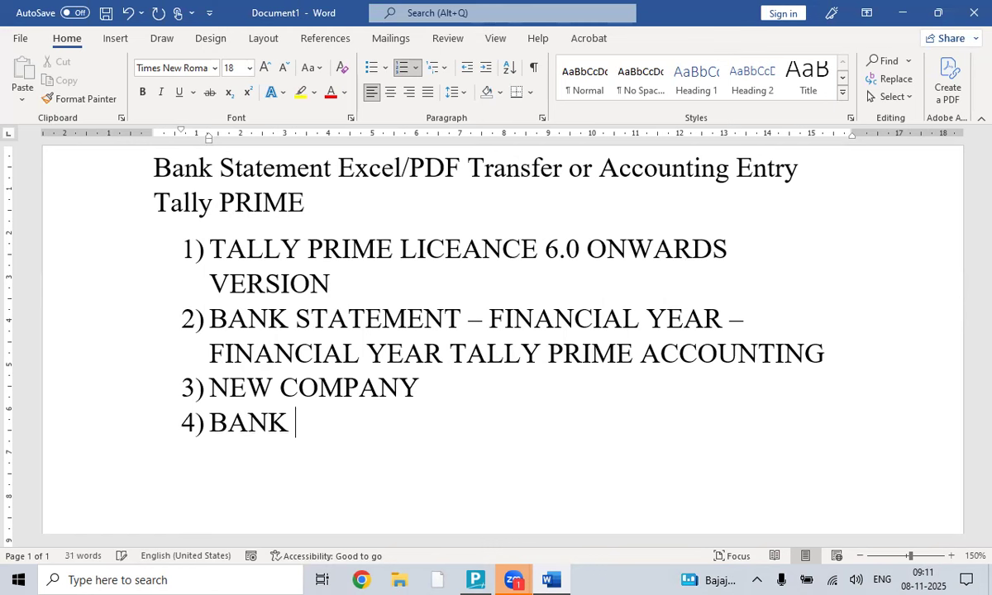
{"action": "type", "text": "LEDGER "}
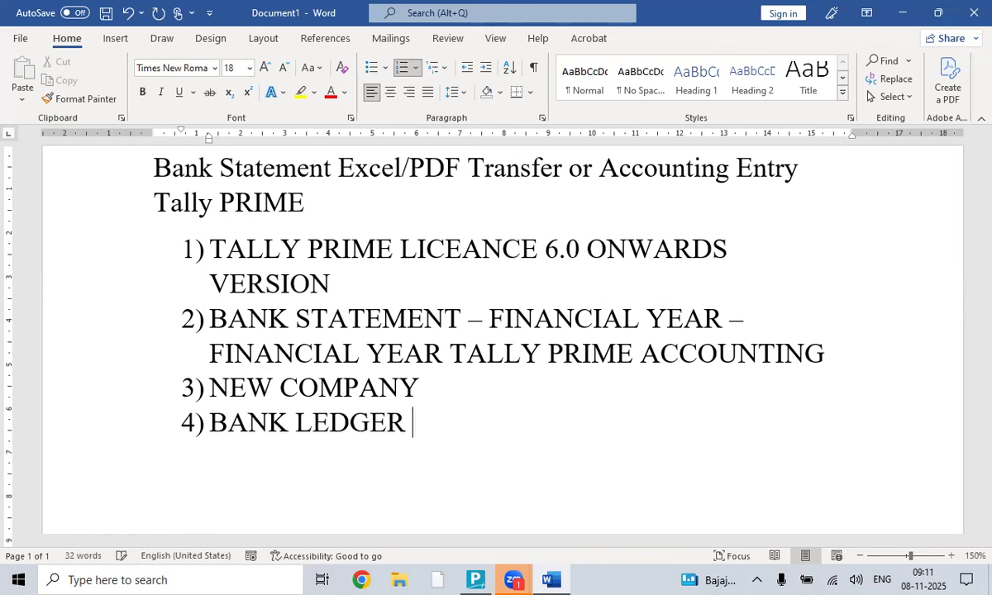
{"action": "type", "text": "- CREATE"}
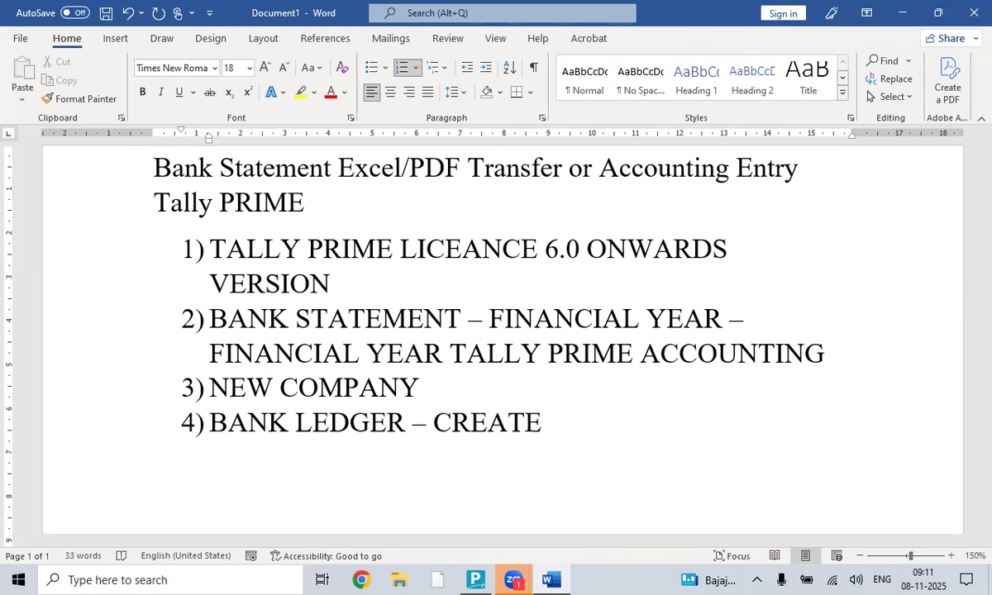
{"action": "key", "text": "Return"}
{"action": "type", "text": "S"}
{"action": "key", "text": "BackSpace"}
{"action": "type", "text": "PDF/EXCEL ST"}
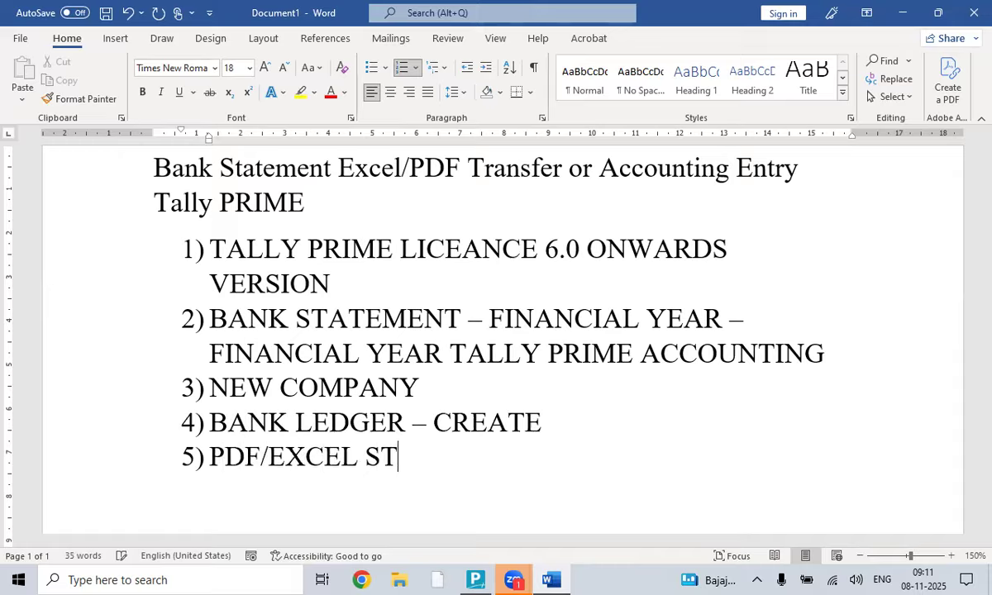
{"action": "type", "text": "AETM"}
{"action": "key", "text": "BackSpace"}
{"action": "key", "text": "BackSpace"}
{"action": "key", "text": "BackSpace"}
{"action": "type", "text": "TE"}
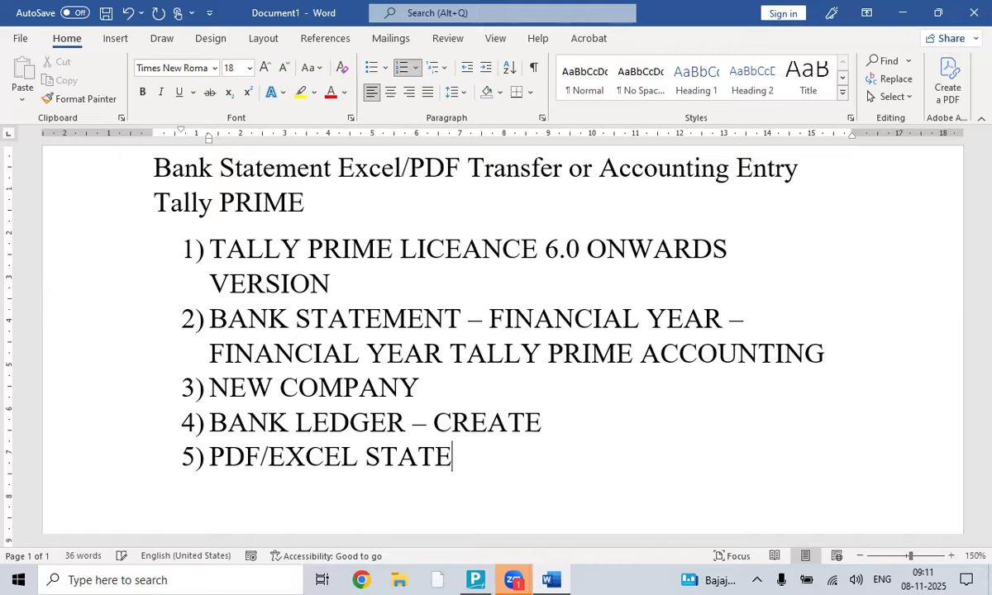
{"action": "type", "text": "MENT PATH"}
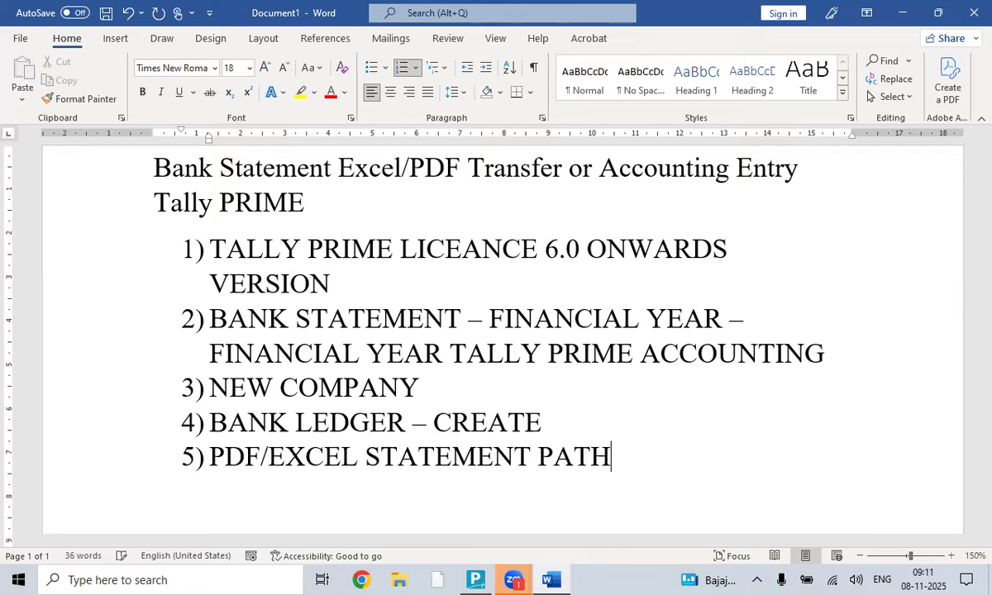
{"action": "type", "text": " READY"}
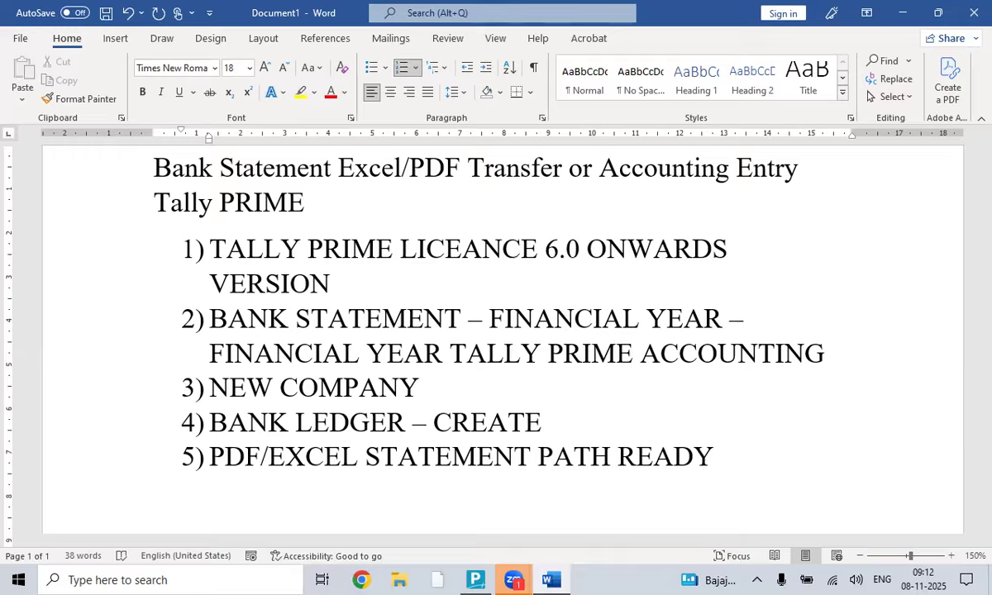
- End the numbered list, select item 1's text, and minimise Word
{"action": "key", "text": "Return"}
{"action": "key", "text": "Return"}
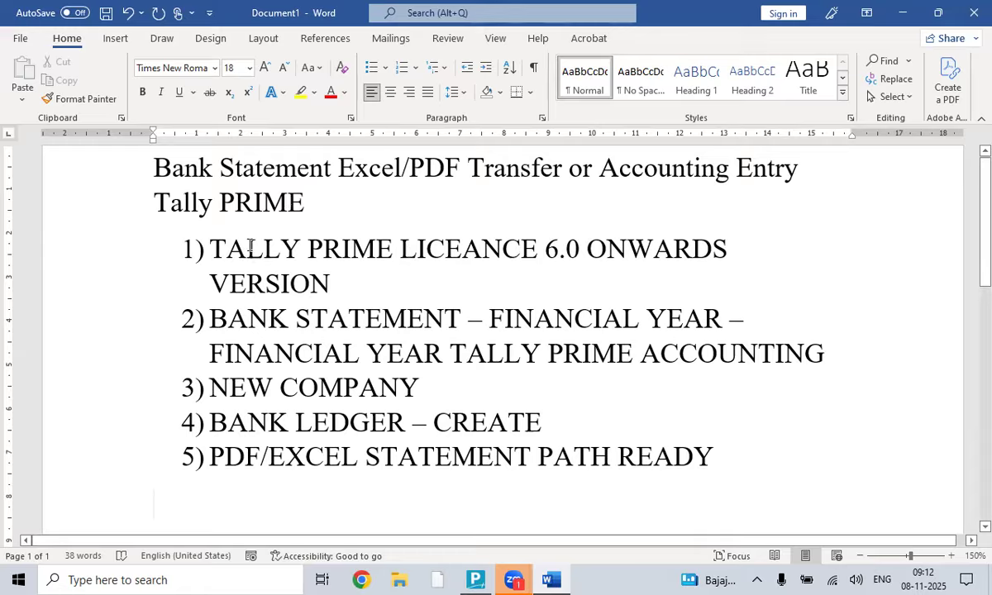
{"action": "left_click_drag", "start_coordinate": [214, 240], "coordinate": [339, 282]}
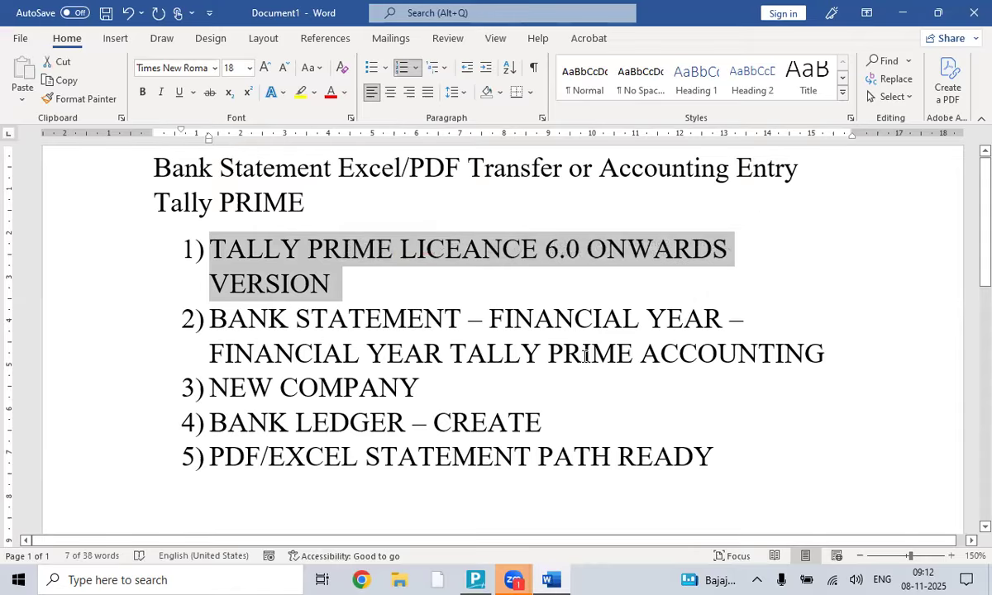
{"action": "left_click", "coordinate": [904, 12]}
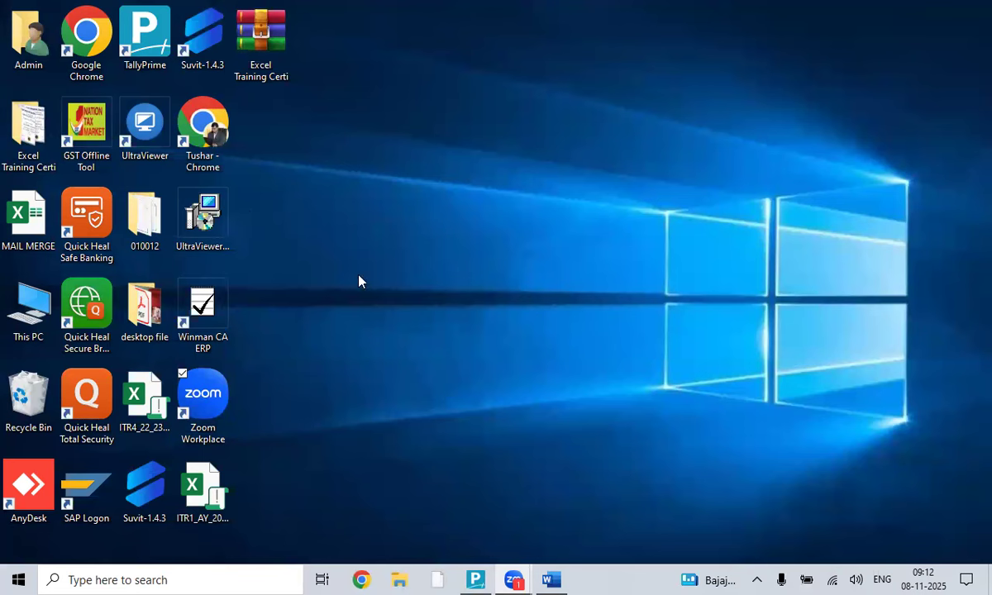
- Minimise TallyPrime and browse desktop file > SHAH COMPUTER CLASS PVT LTD > PVT LTD COMPANY STATEMENT
{"action": "key", "text": "alt+Tab"}
{"action": "key", "text": "alt+Tab"}
{"action": "key", "text": "alt+Tab"}
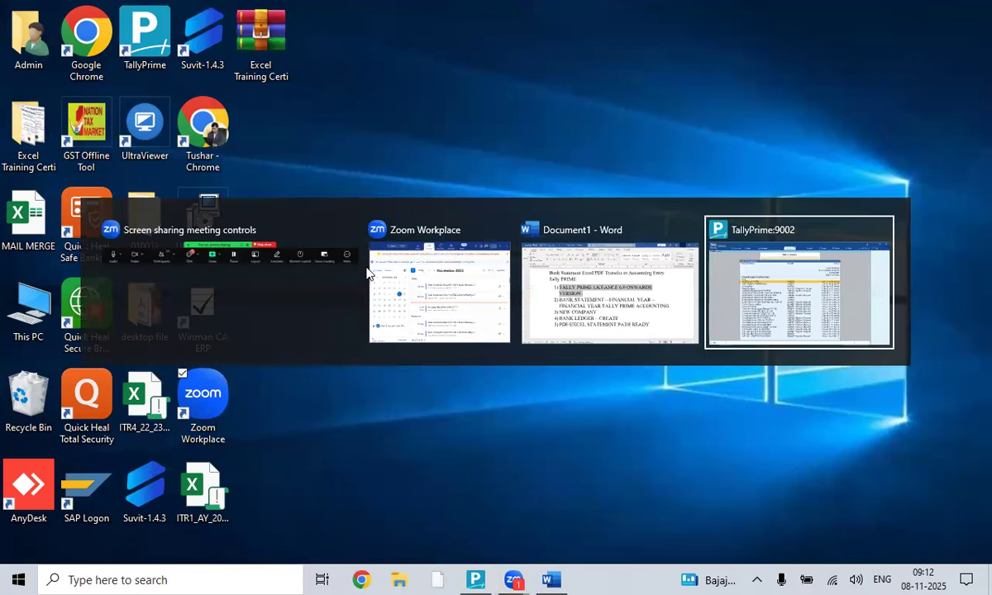
{"action": "left_click", "coordinate": [854, 11]}
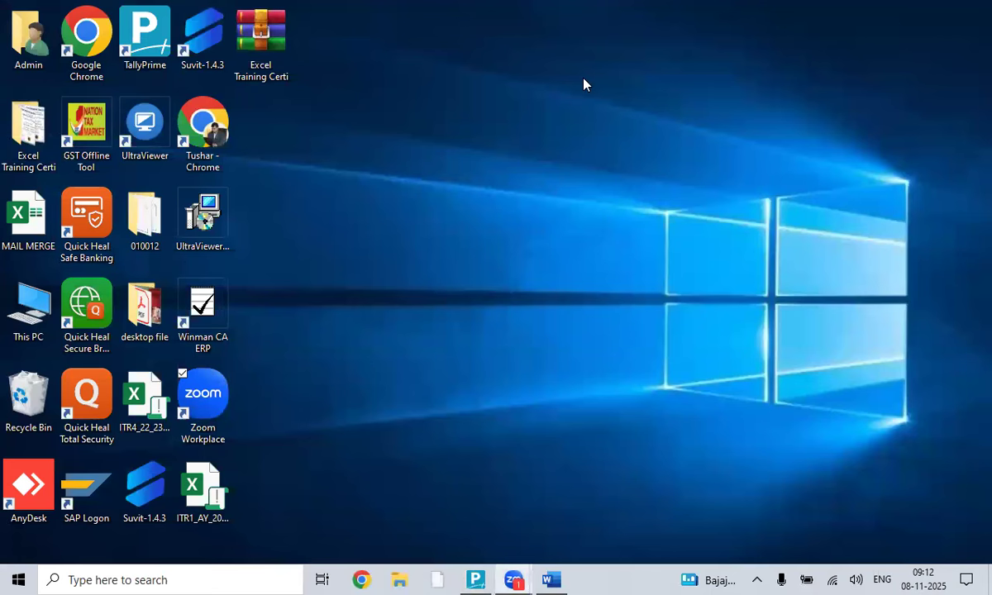
{"action": "double_click", "coordinate": [145, 300]}
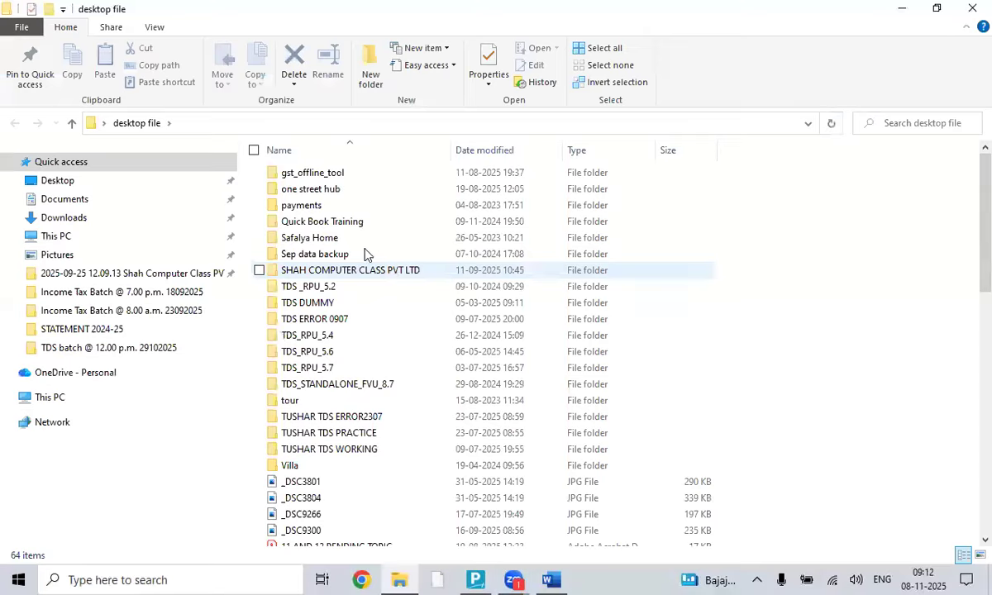
{"action": "double_click", "coordinate": [347, 270]}
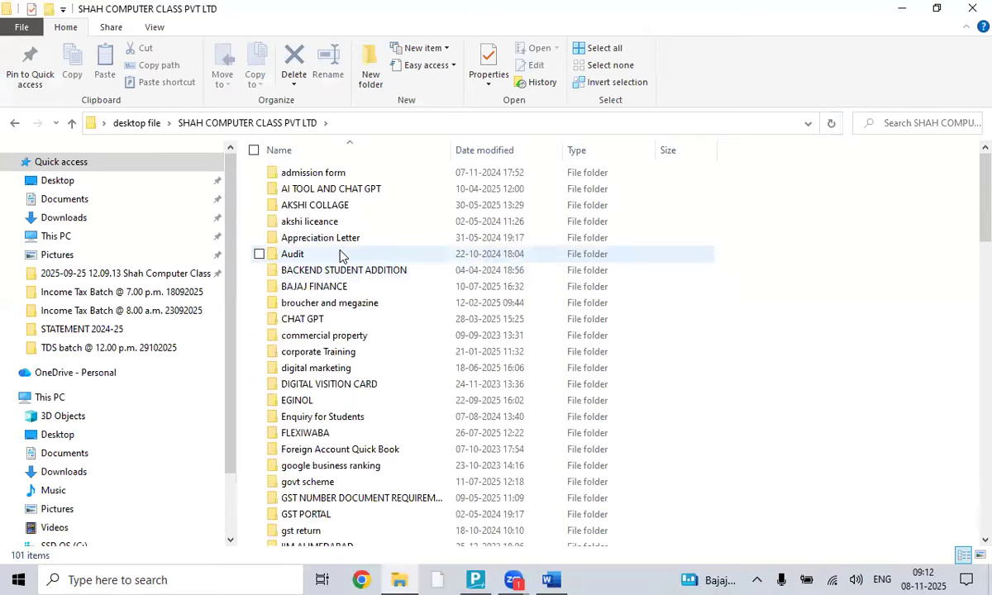
{"action": "left_click", "coordinate": [331, 273]}
{"action": "key", "text": "p"}
{"action": "key", "text": "Down"}
{"action": "key", "text": "Down"}
{"action": "key", "text": "Down"}
{"action": "key", "text": "Down"}
{"action": "key", "text": "Down"}
- Open the April Month Statement workbook from the STATEMENT 2024-25 folder
{"action": "key", "text": "Down"}
{"action": "key", "text": "Down"}
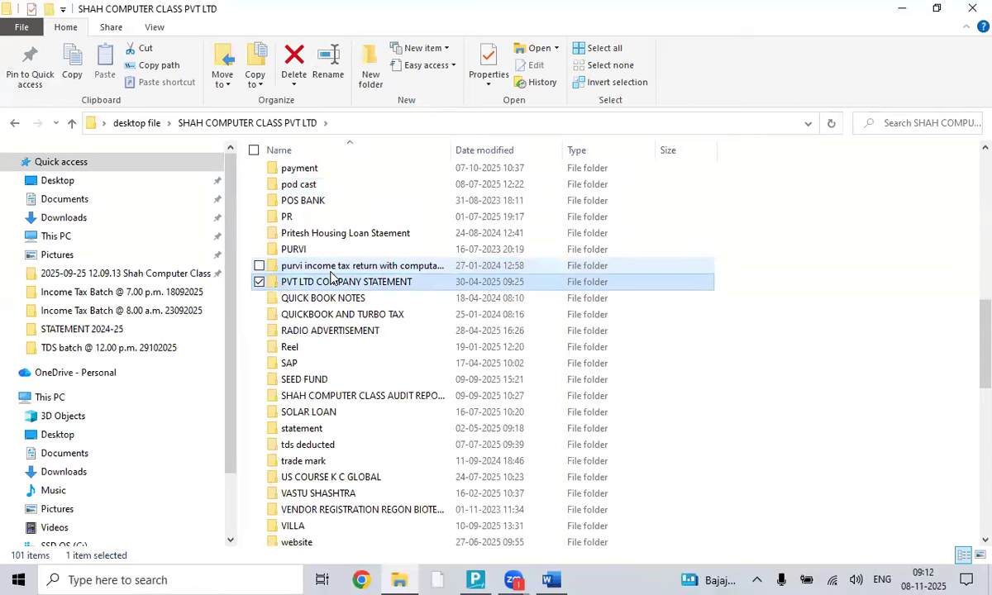
{"action": "key", "text": "Return"}
{"action": "key", "text": "Down"}
{"action": "key", "text": "Return"}
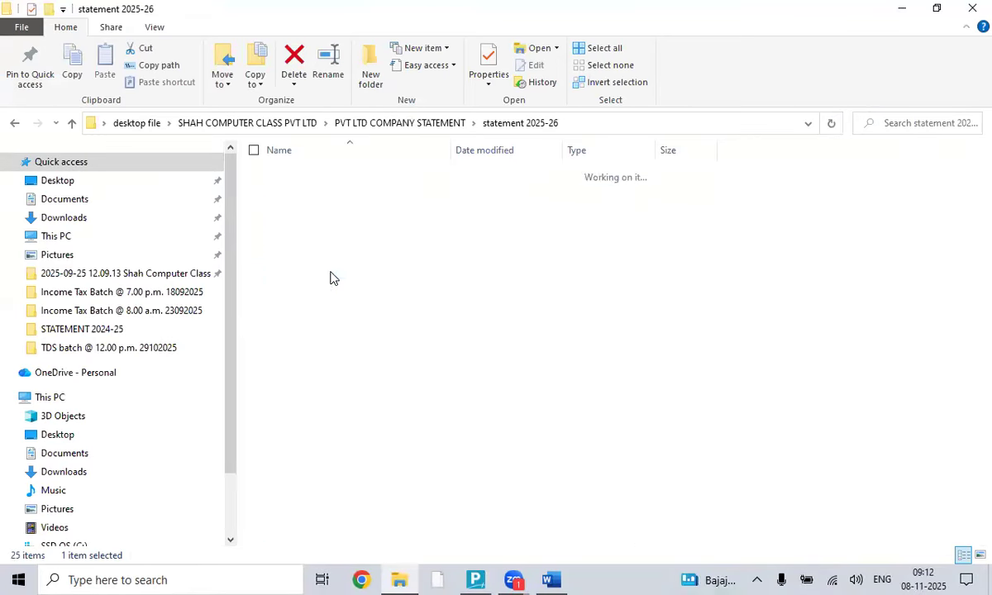
{"action": "left_click", "coordinate": [72, 123]}
{"action": "double_click", "coordinate": [331, 172]}
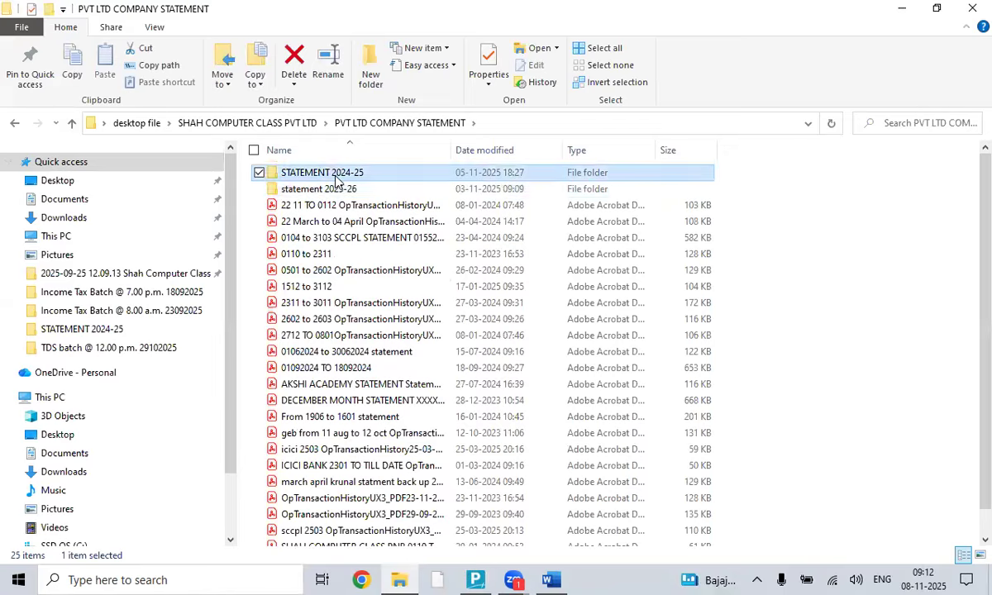
{"action": "left_click", "coordinate": [342, 225]}
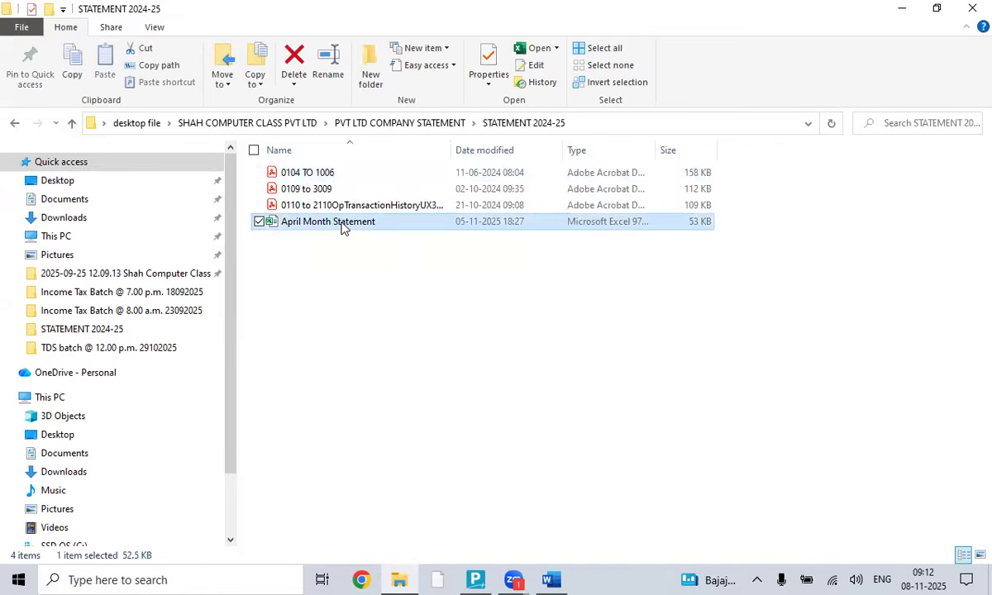
{"action": "double_click", "coordinate": [342, 225]}
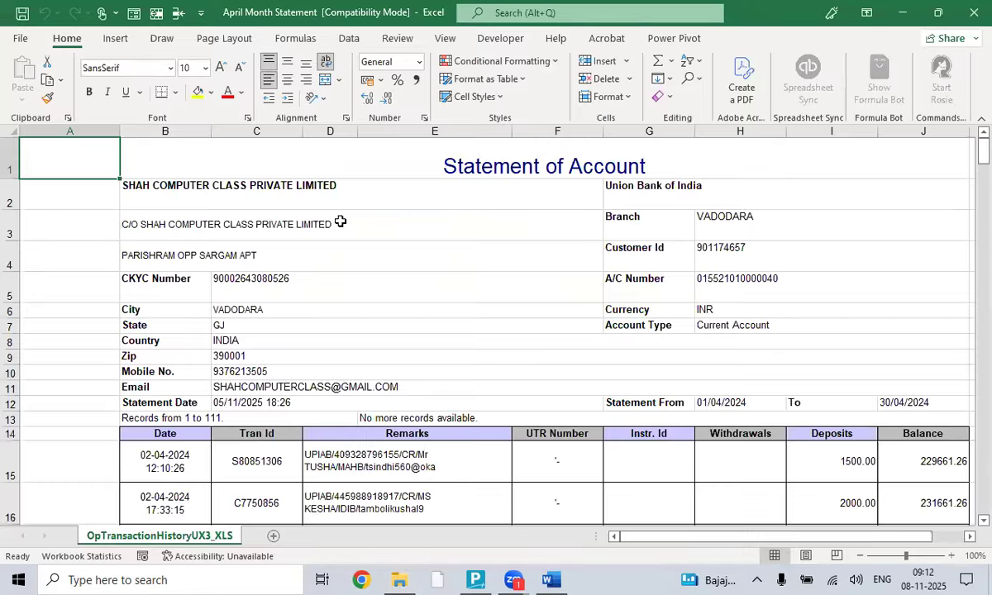
- Switch back to the Word checklist document
{"action": "key", "text": "alt+Tab"}
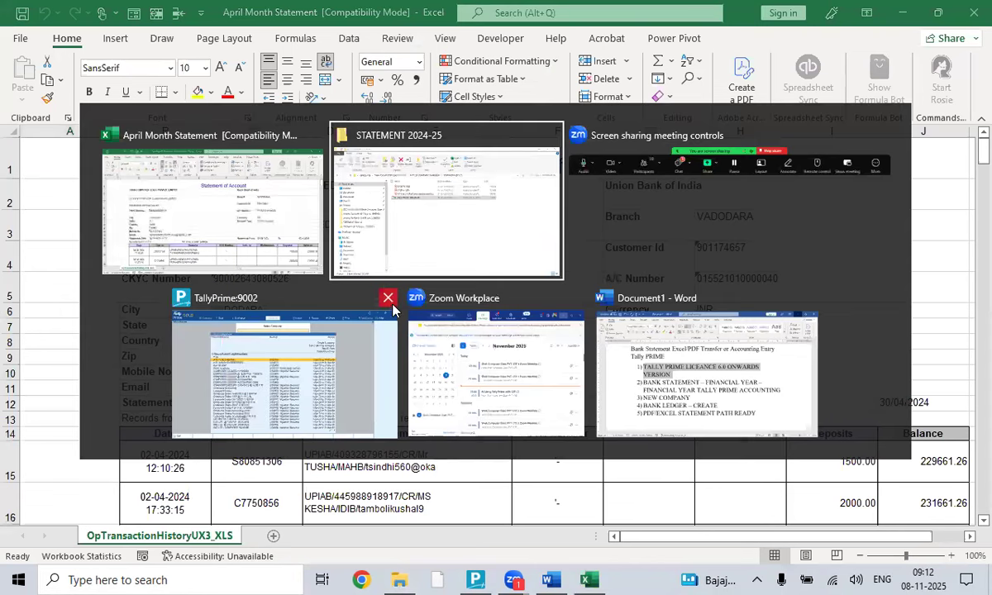
{"action": "key", "text": "alt+Tab"}
{"action": "key", "text": "alt+Tab"}
{"action": "key", "text": "alt+Tab"}
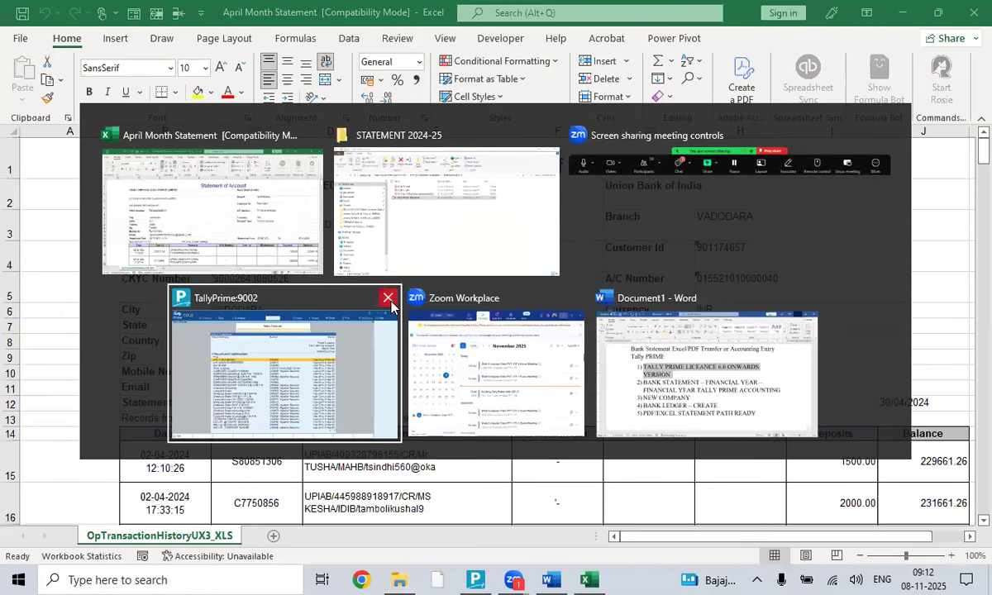
{"action": "scroll", "coordinate": [457, 308], "scroll_direction": "down", "scroll_amount": 1}
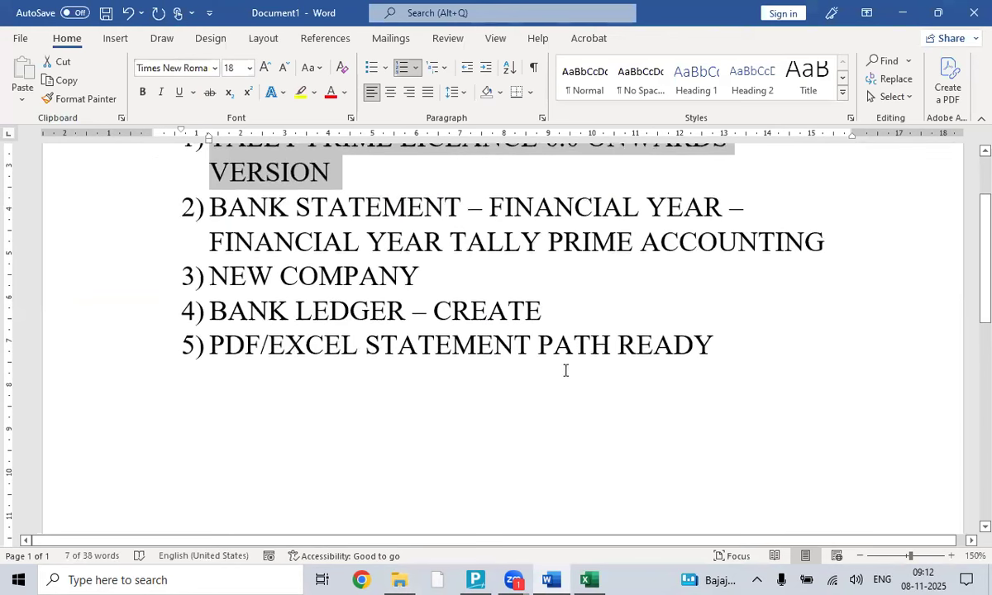
- Append '- OPENING BALANCE' to list item 4, BANK LEDGER - CREATE
{"action": "left_click", "coordinate": [563, 310]}
{"action": "type", "text": "- OPEN"}
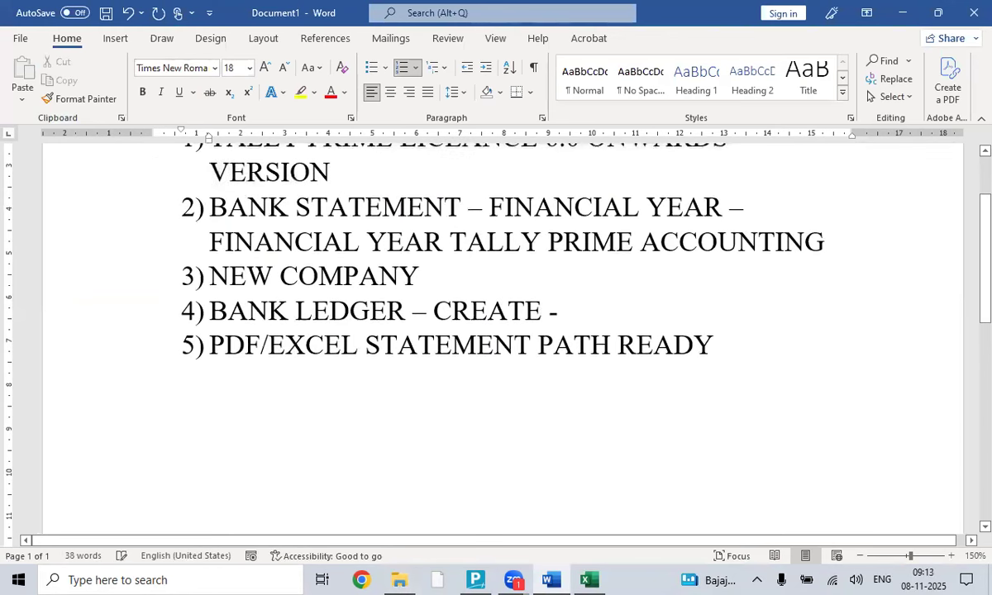
{"action": "type", "text": "ING BALANCE"}
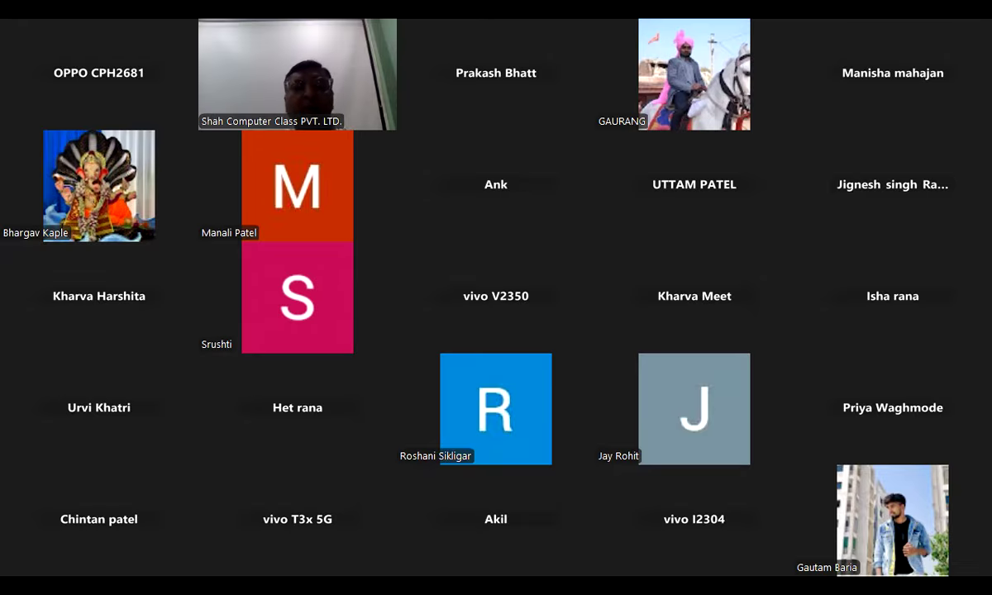
- In Excel, enter =229661.26-1500 in cell A2 to get the 228161.26 opening balance
{"action": "key", "text": "alt+Tab"}
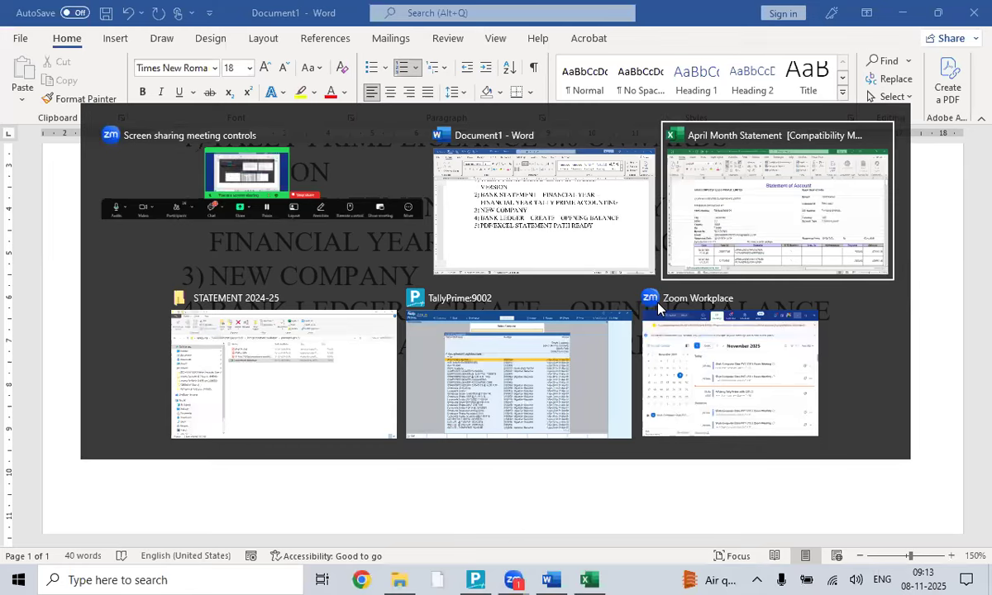
{"action": "scroll", "coordinate": [757, 275], "scroll_direction": "down", "scroll_amount": 2}
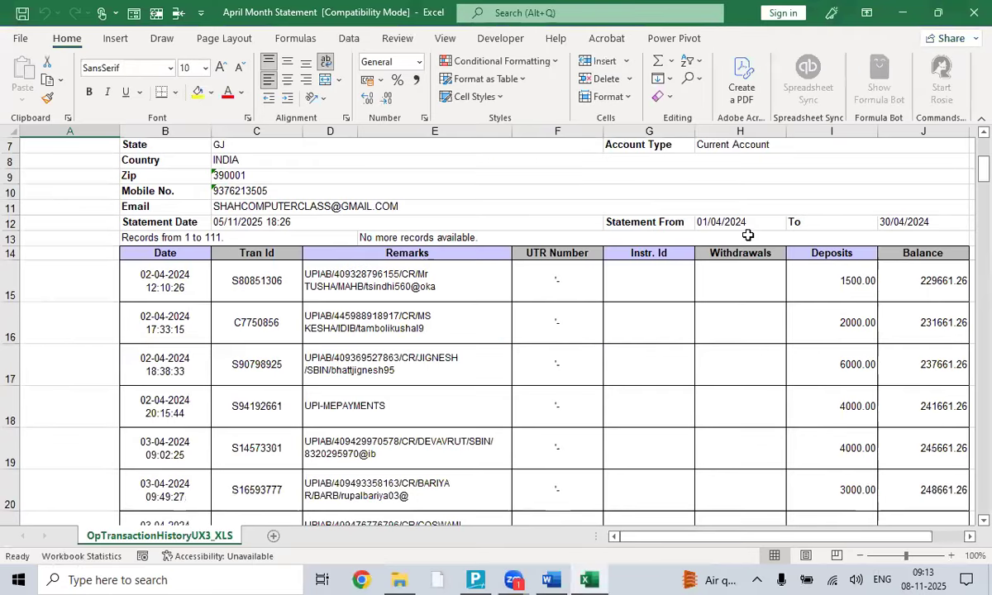
{"action": "left_click", "coordinate": [886, 281]}
{"action": "scroll", "coordinate": [651, 341], "scroll_direction": "down", "scroll_amount": 6}
{"action": "scroll", "coordinate": [651, 340], "scroll_direction": "up", "scroll_amount": 6}
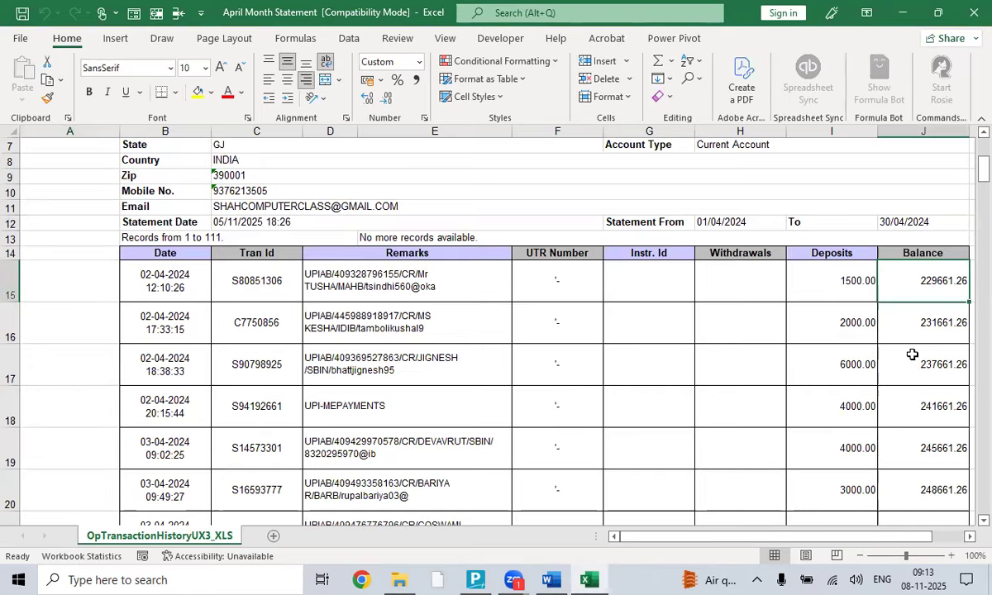
{"action": "scroll", "coordinate": [711, 227], "scroll_direction": "up", "scroll_amount": 2}
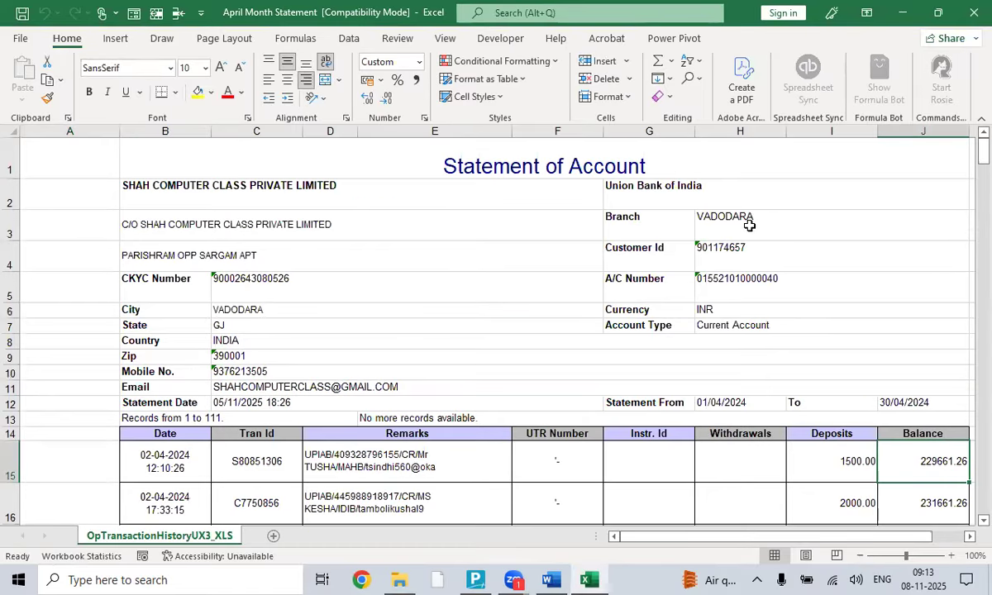
{"action": "left_click", "coordinate": [62, 202]}
{"action": "type", "text": "="}
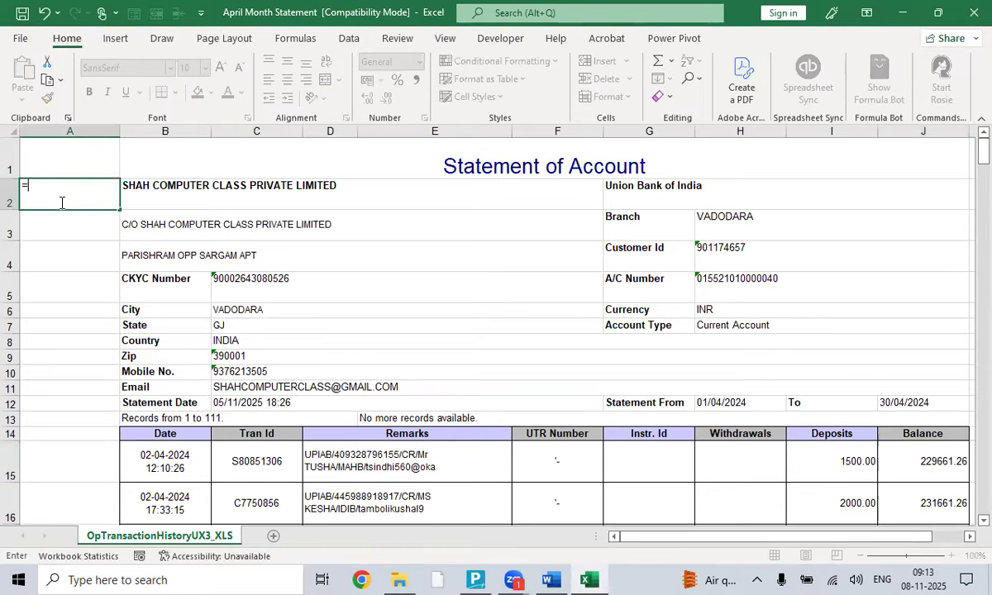
{"action": "type", "text": "229661.26-1500"}
{"action": "key", "text": "Return"}
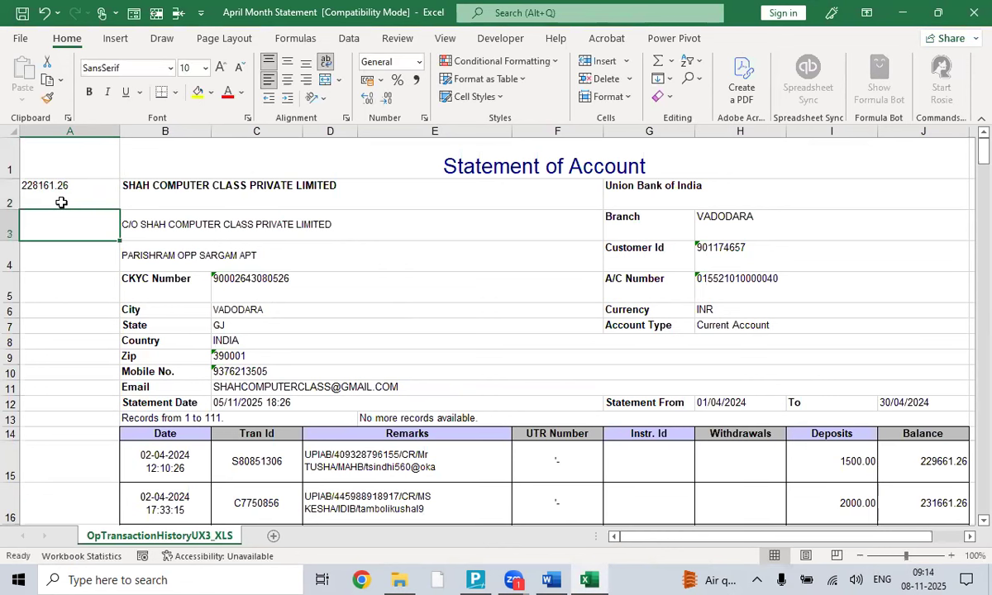
- Check the A2 result against the first 1500.00 deposit and 229661.26 running balance
{"action": "left_click", "coordinate": [49, 193]}
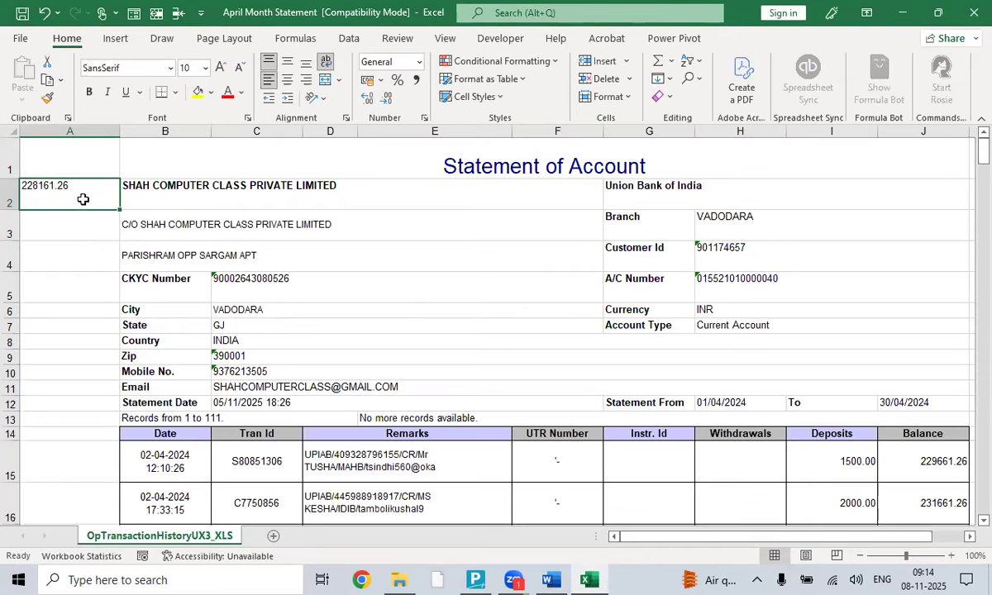
{"action": "scroll", "coordinate": [264, 373], "scroll_direction": "down", "scroll_amount": 1}
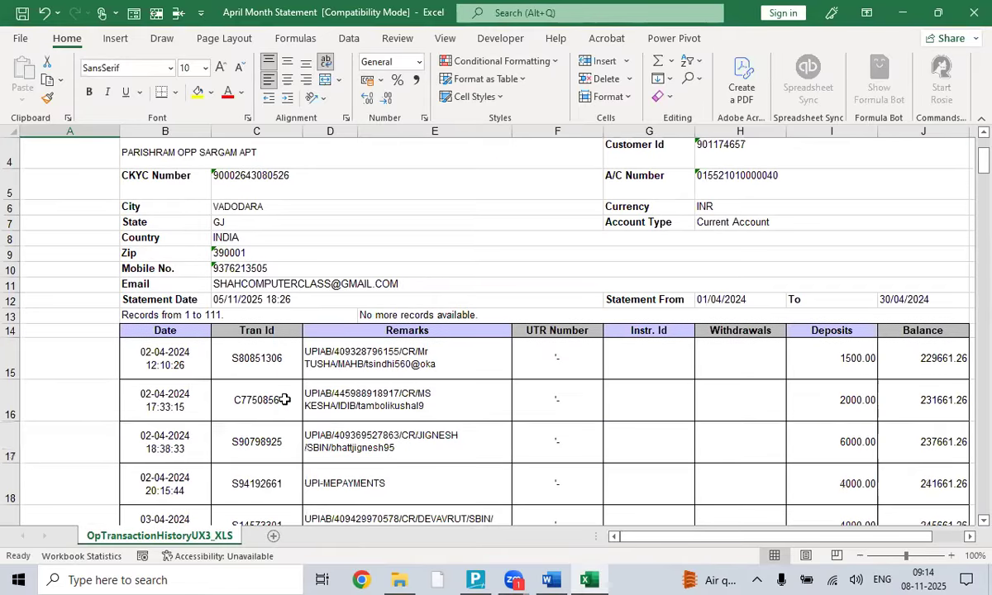
{"action": "scroll", "coordinate": [378, 358], "scroll_direction": "up", "scroll_amount": 1}
{"action": "scroll", "coordinate": [716, 399], "scroll_direction": "down", "scroll_amount": 1}
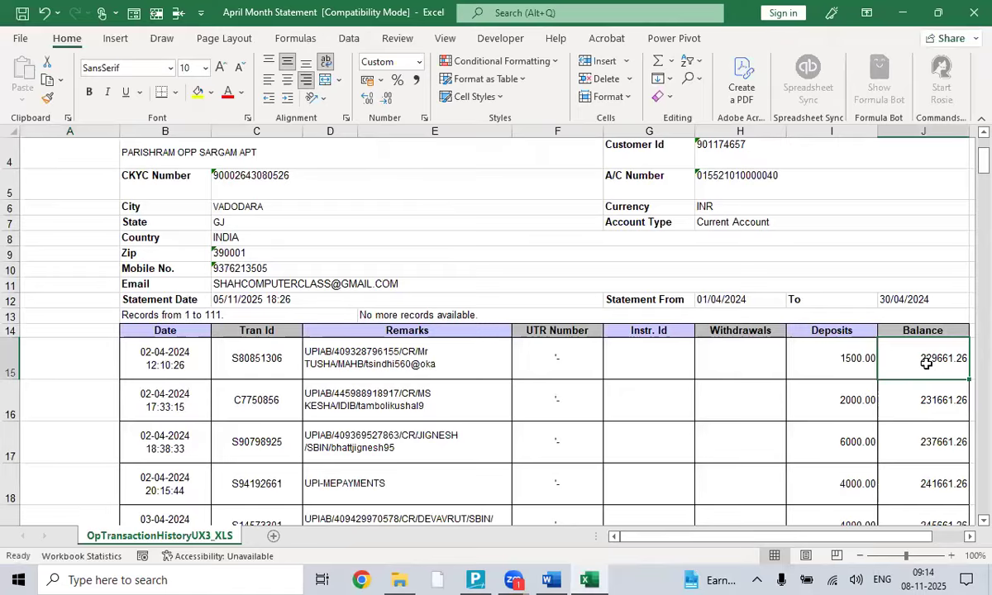
{"action": "left_click", "coordinate": [849, 356]}
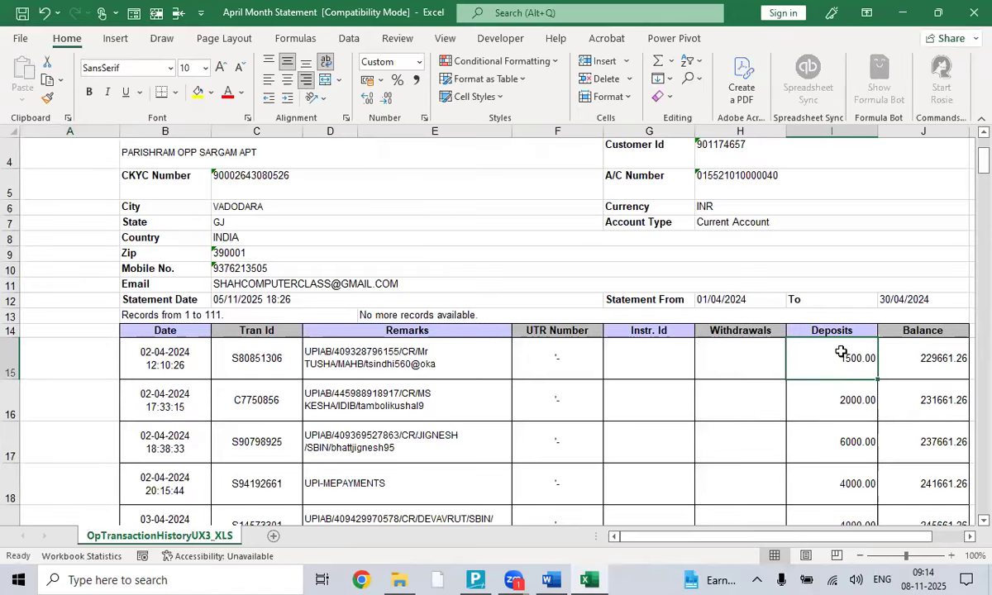
{"action": "left_click", "coordinate": [937, 360]}
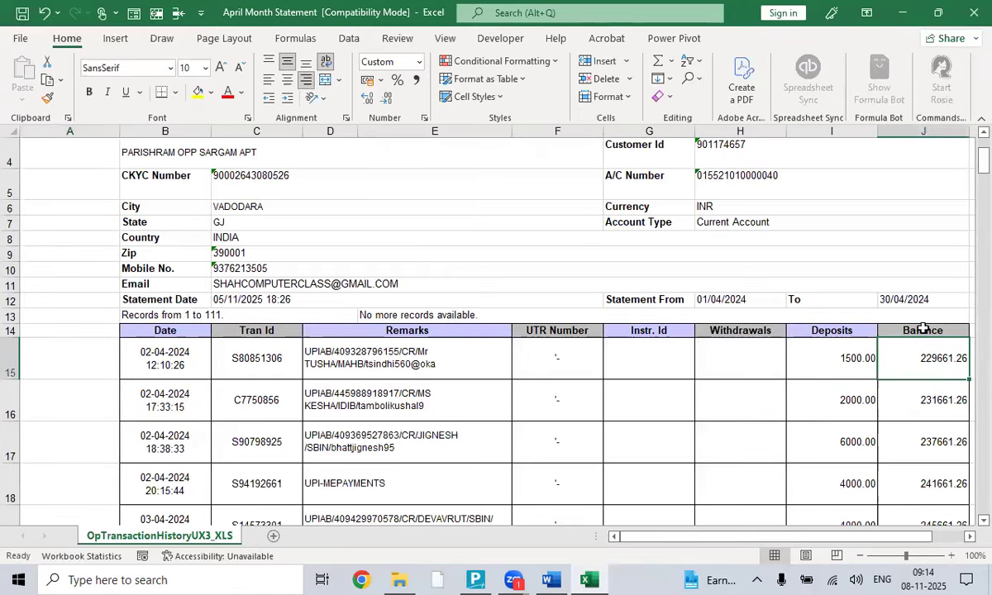
{"action": "scroll", "coordinate": [137, 263], "scroll_direction": "up", "scroll_amount": 1}
{"action": "left_click", "coordinate": [30, 196]}
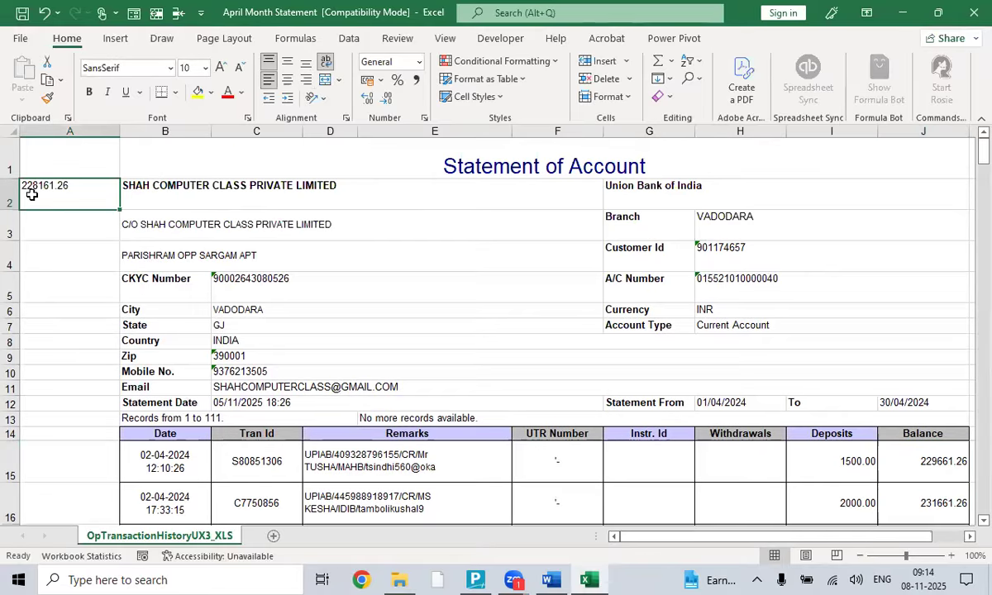
{"action": "left_click", "coordinate": [845, 461]}
{"action": "left_click", "coordinate": [920, 461]}
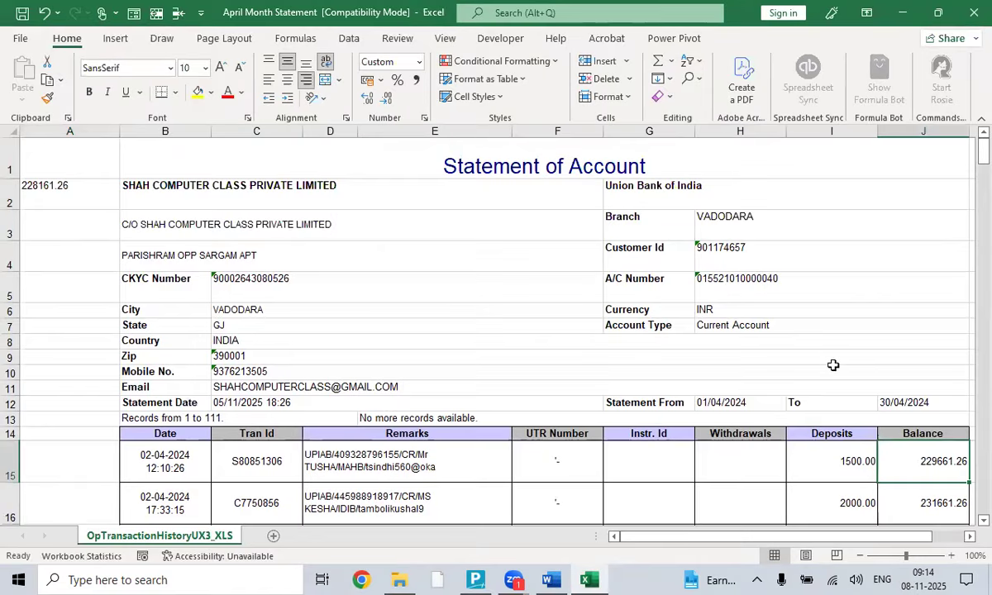
{"action": "scroll", "coordinate": [777, 341], "scroll_direction": "down", "scroll_amount": 1}
{"action": "scroll", "coordinate": [508, 282], "scroll_direction": "up", "scroll_amount": 1}
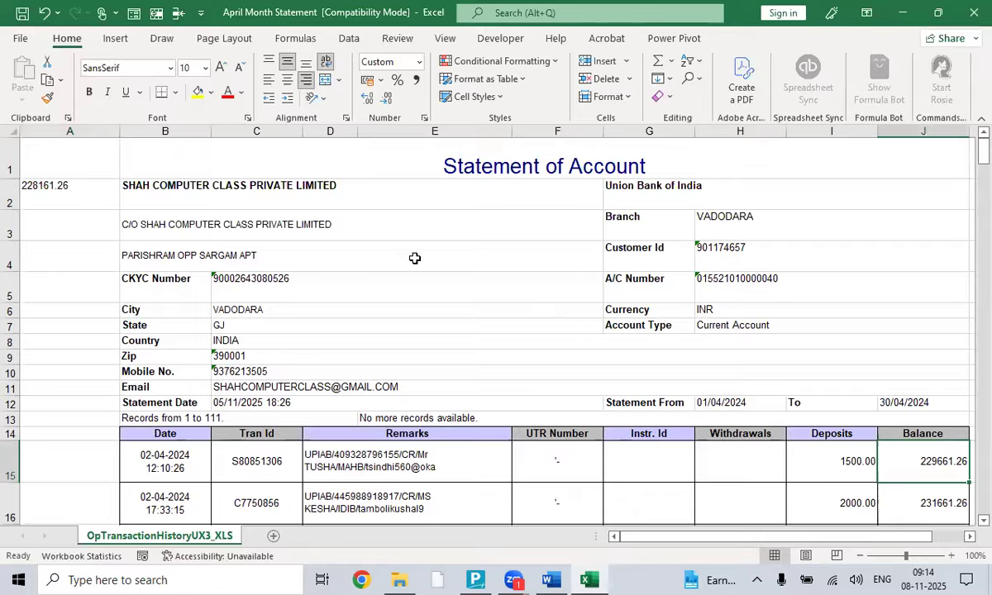
- Make the 228161.26 opening balance in cell A2 bold
{"action": "left_click", "coordinate": [65, 182]}
{"action": "left_click", "coordinate": [89, 91]}
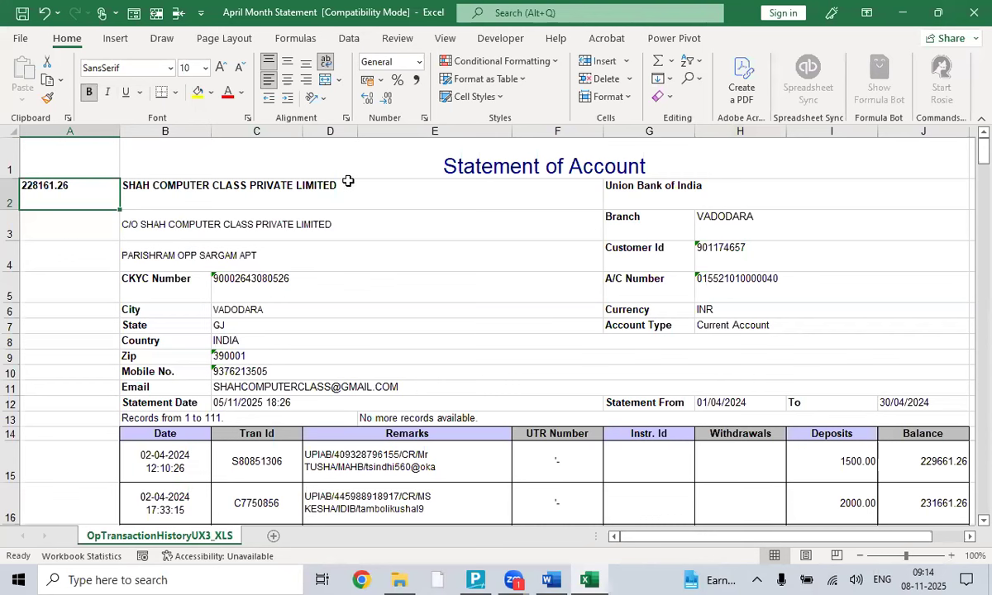
{"action": "scroll", "coordinate": [579, 251], "scroll_direction": "down", "scroll_amount": 1}
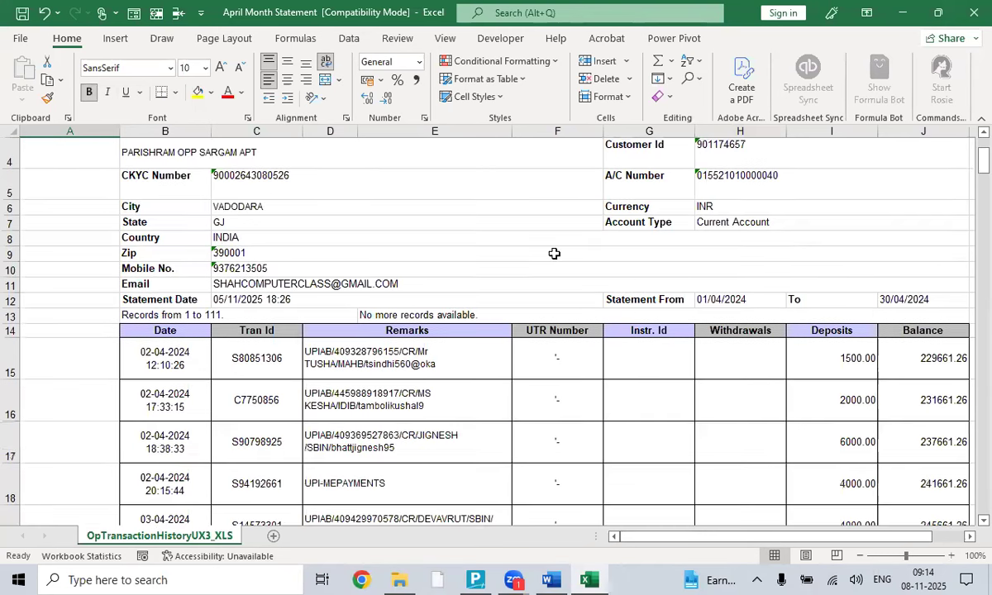
{"action": "left_click", "coordinate": [173, 365]}
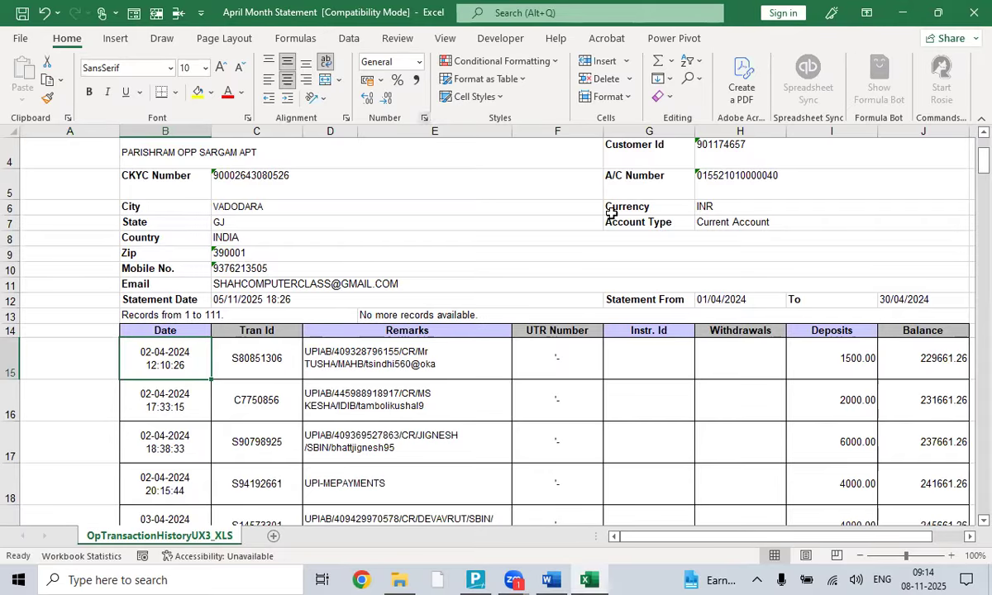
{"action": "scroll", "coordinate": [972, 169], "scroll_direction": "up", "scroll_amount": 1}
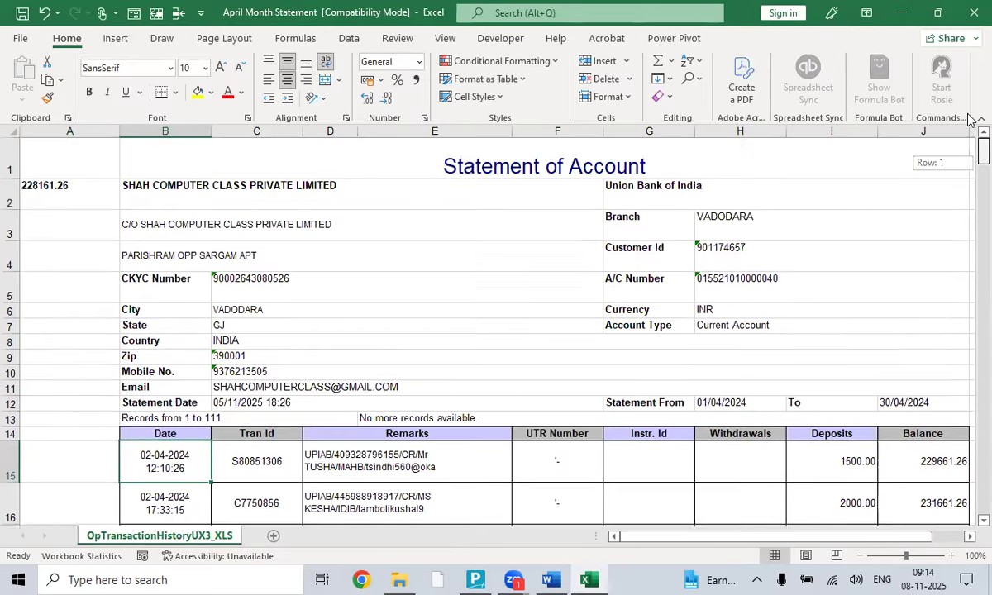
{"action": "left_click", "coordinate": [49, 176]}
- Save and close the April Month Statement workbook, then select the STATEMENT 2024-25 folder path
{"action": "left_click", "coordinate": [971, 17]}
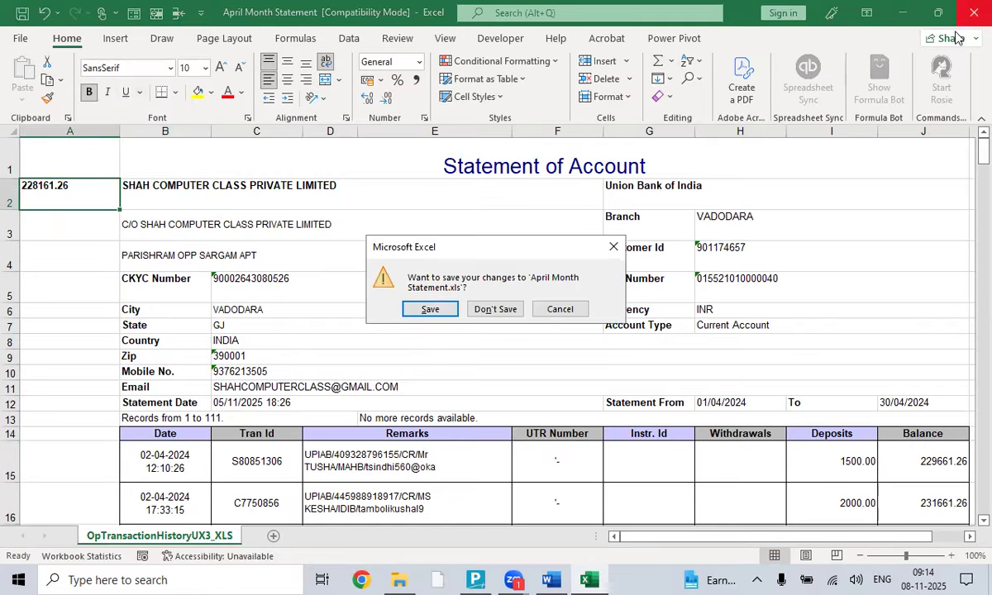
{"action": "left_click", "coordinate": [417, 305]}
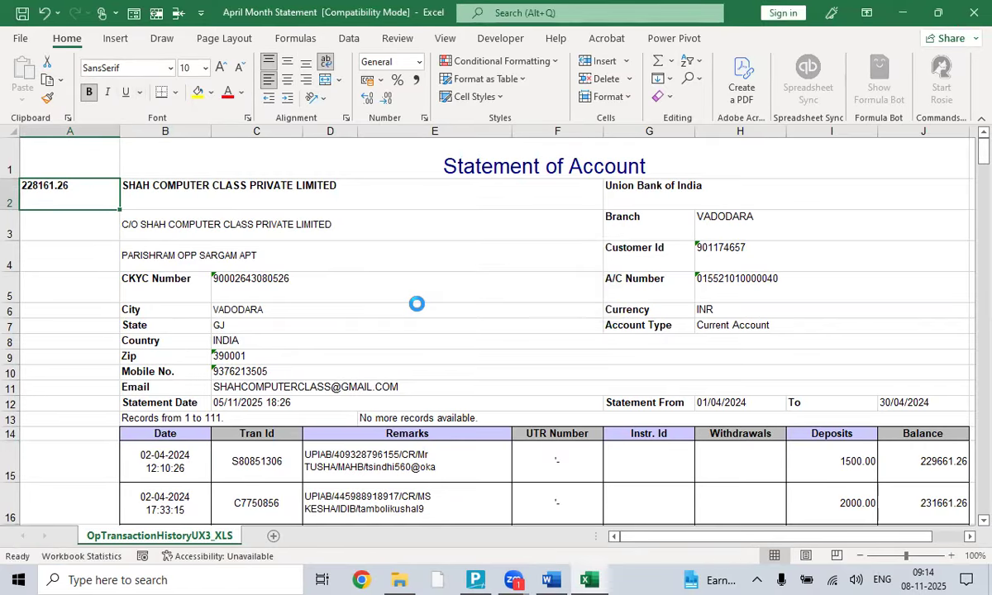
{"action": "left_click", "coordinate": [897, 15]}
{"action": "left_click", "coordinate": [623, 123]}
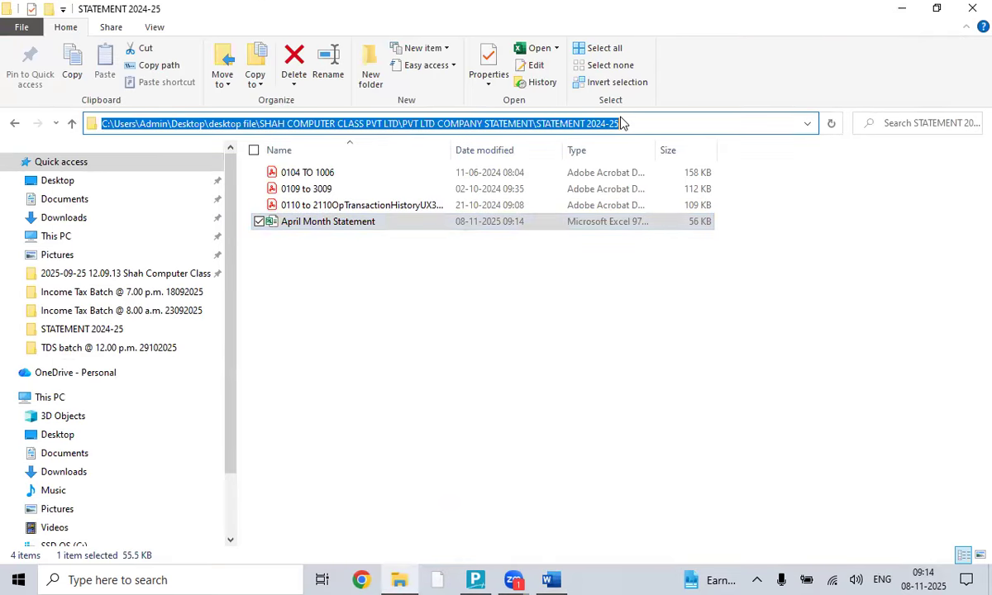
- Copy the STATEMENT 2024-25 folder's full path, minimise File Explorer, and refresh the desktop
{"action": "right_click", "coordinate": [209, 122]}
{"action": "left_click", "coordinate": [124, 171]}
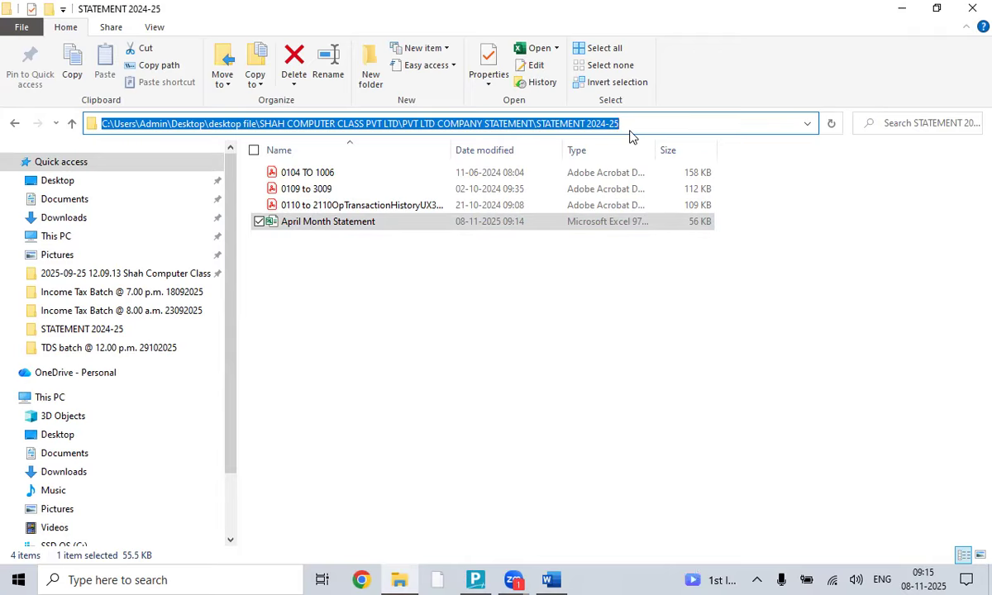
{"action": "left_click", "coordinate": [901, 9]}
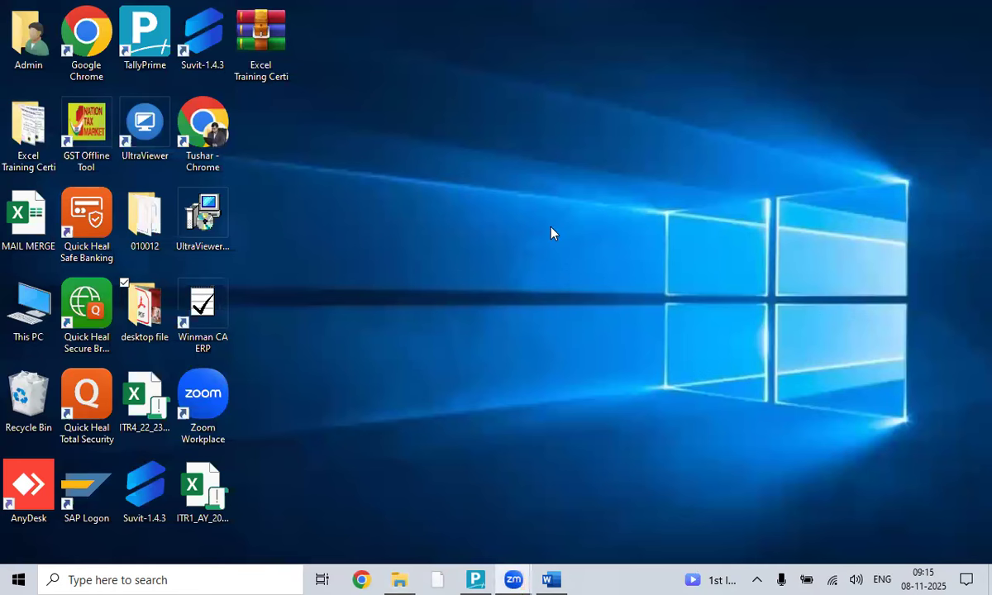
{"action": "right_click", "coordinate": [609, 144]}
- In Tally Prime, start a new company named SHAH COMPUTER CLASS PVT LTD, keeping the default mailing name
{"action": "left_click", "coordinate": [538, 192]}
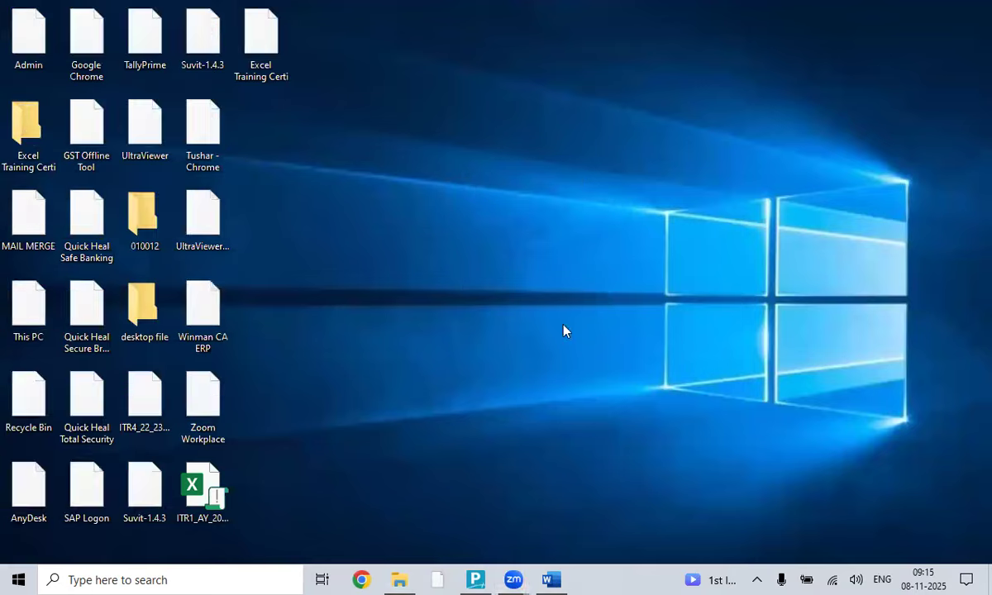
{"action": "left_click", "coordinate": [477, 579]}
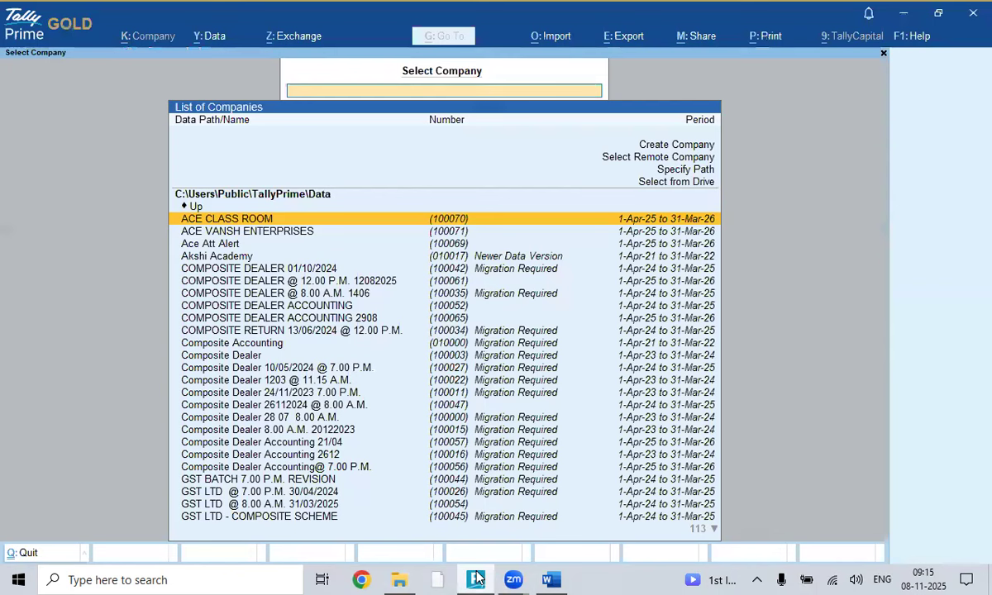
{"action": "key", "text": "Up"}
{"action": "key", "text": "Up"}
{"action": "key", "text": "Up"}
{"action": "key", "text": "Up"}
{"action": "key", "text": "Up"}
{"action": "key", "text": "Up"}
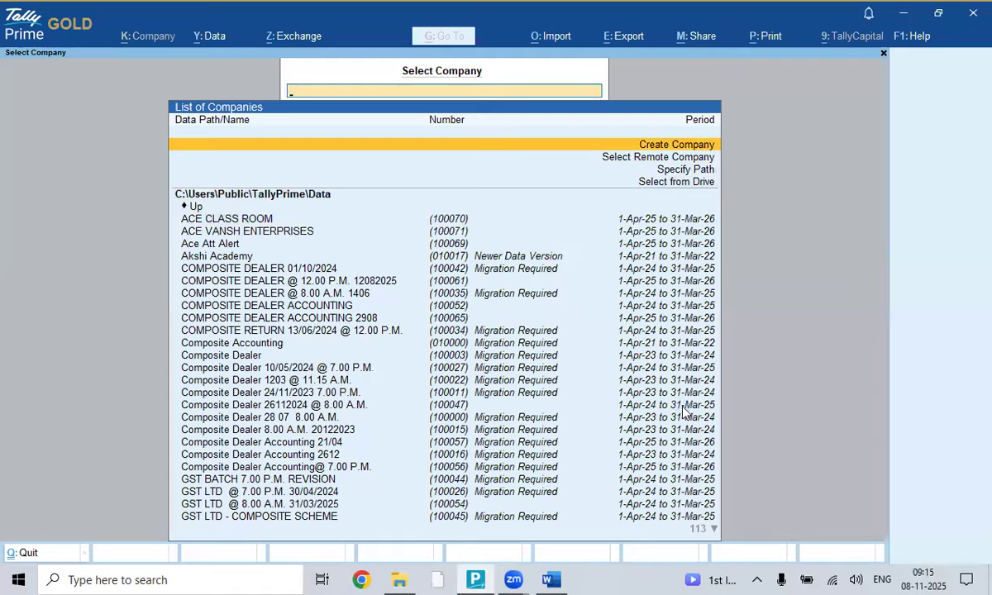
{"action": "key", "text": "Return"}
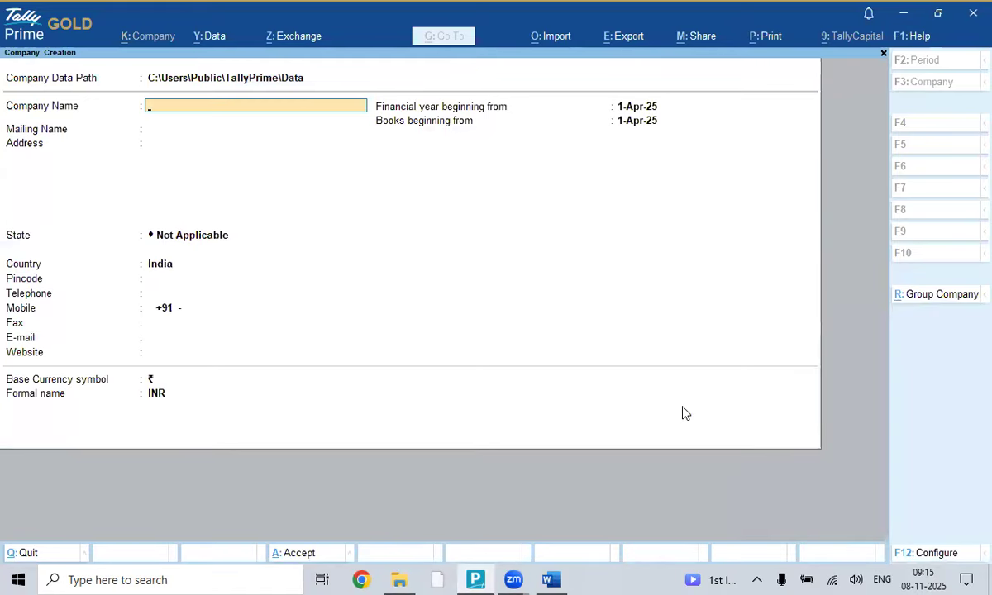
{"action": "type", "text": "SHAH COMPUTER CLASS PVT LTD"}
{"action": "key", "text": "Return"}
{"action": "key", "text": "Return"}
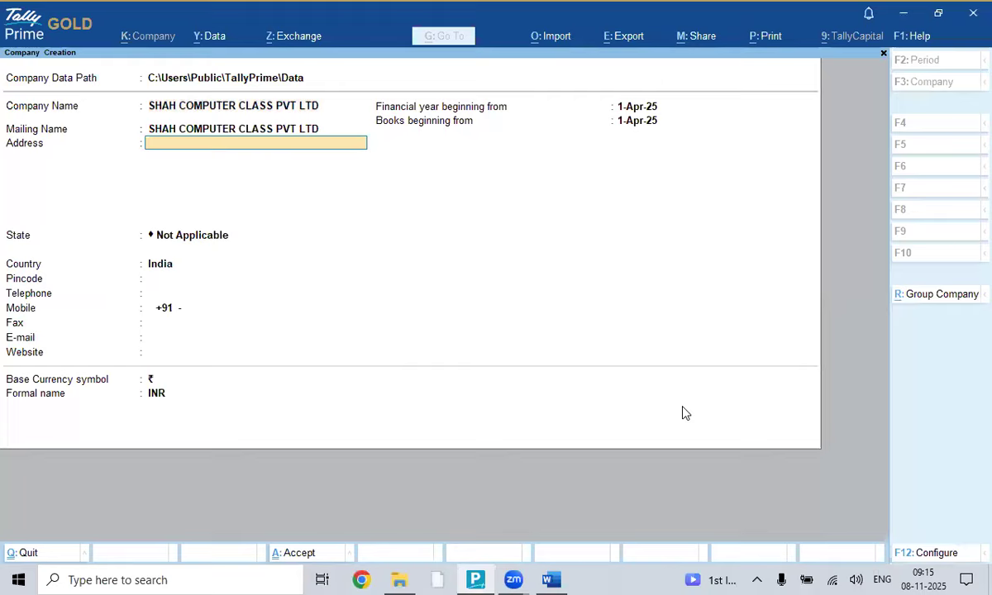
- Set state Gujarat and pincode 390001, then begin entering the financial year start 1.4.202
{"action": "key", "text": "Return"}
{"action": "type", "text": "Gujarat"}
{"action": "key", "text": "Return"}
{"action": "key", "text": "Return"}
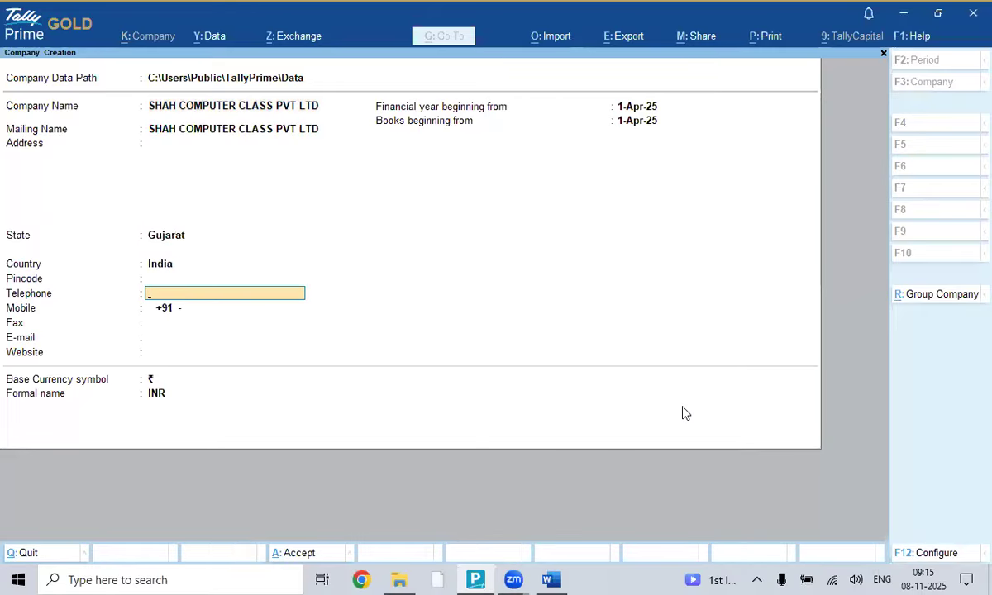
{"action": "key", "text": "BackSpace"}
{"action": "type", "text": "390001"}
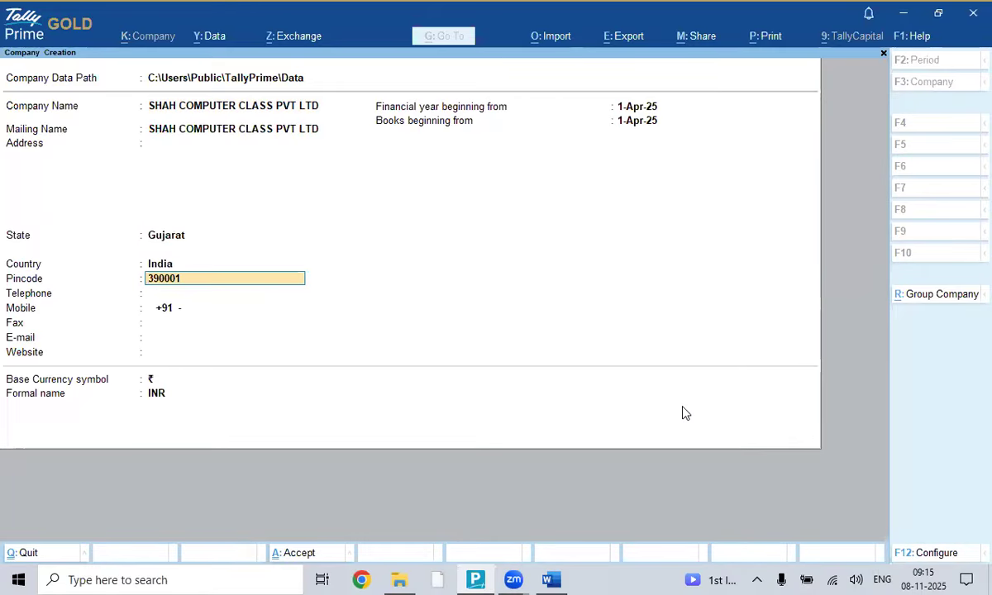
{"action": "key", "text": "Return"}
{"action": "key", "text": "Return"}
{"action": "key", "text": "Return"}
{"action": "key", "text": "Return"}
{"action": "key", "text": "Return"}
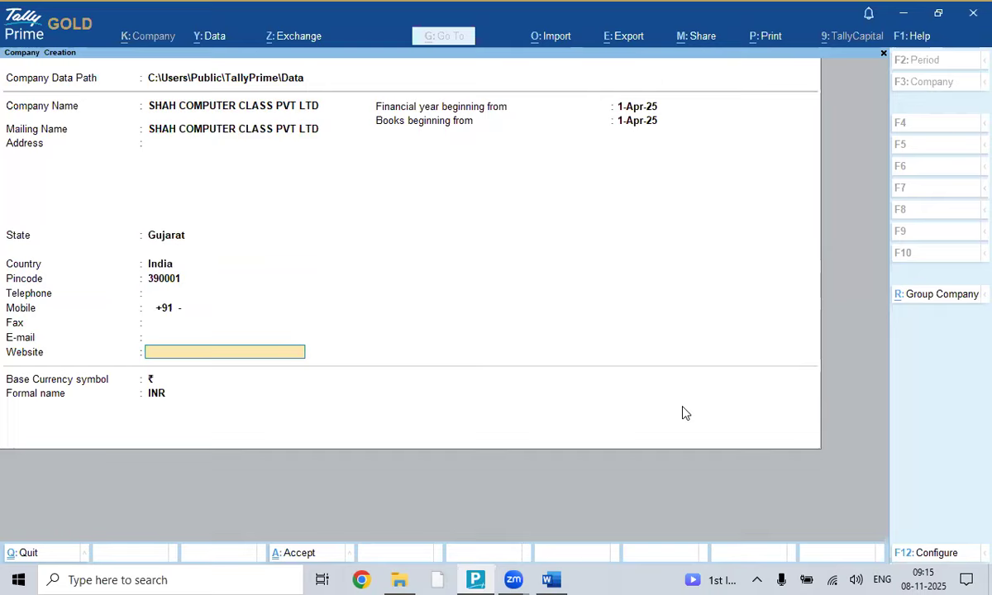
{"action": "key", "text": "Return"}
{"action": "type", "text": "1.4.202"}
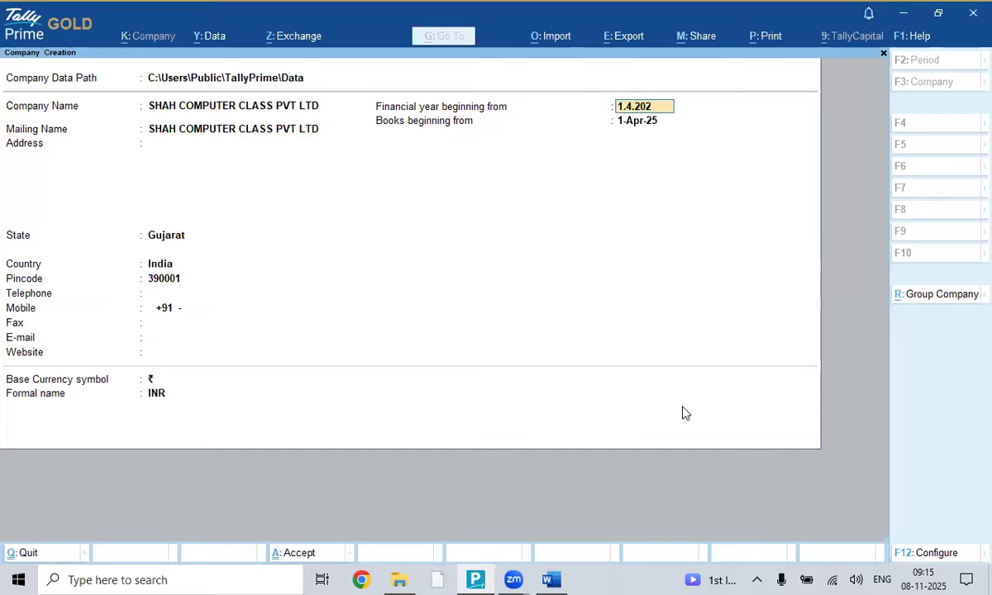
- Confirm the 1-Apr-24 financial year start, add the mobile number, and reach the Accept prompt
{"action": "key", "text": "Return"}
{"action": "key", "text": "Return"}
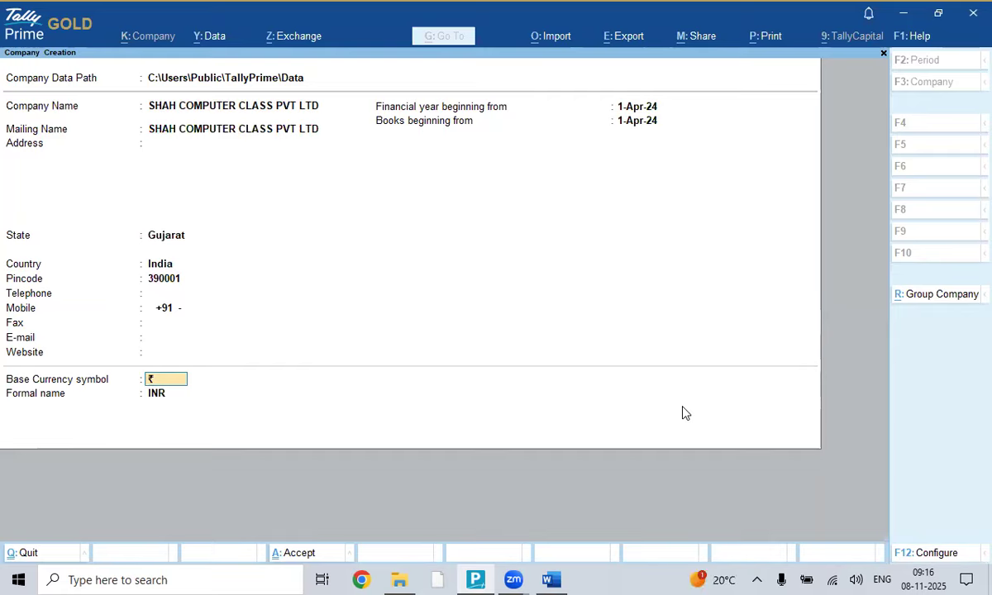
{"action": "key", "text": "Return"}
{"action": "key", "text": "BackSpace"}
{"action": "key", "text": "BackSpace"}
{"action": "key", "text": "BackSpace"}
{"action": "key", "text": "BackSpace"}
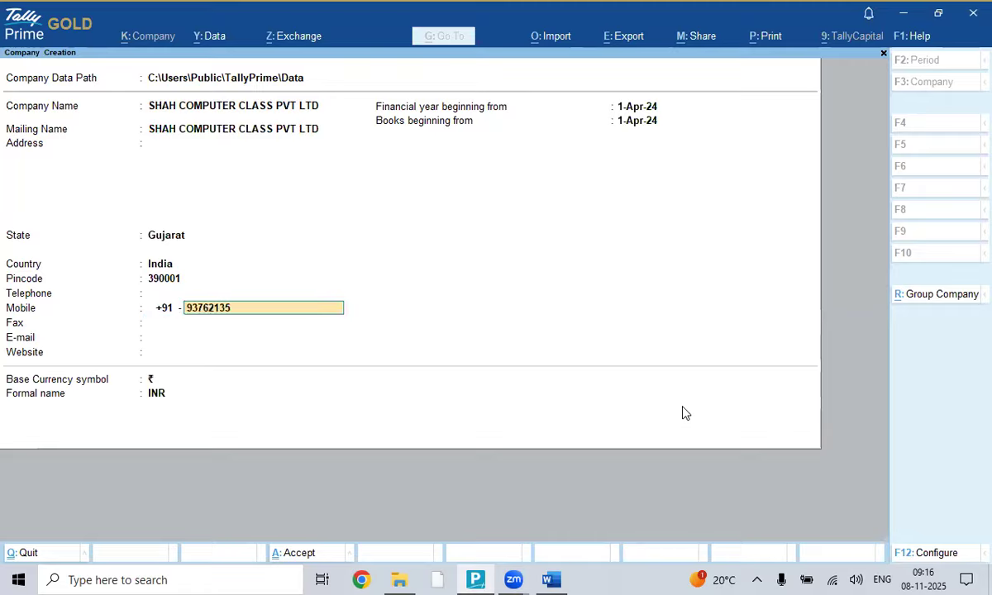
{"action": "key", "text": "Return"}
{"action": "key", "text": "Return"}
{"action": "key", "text": "Return"}
{"action": "key", "text": "Return"}
{"action": "key", "text": "Return"}
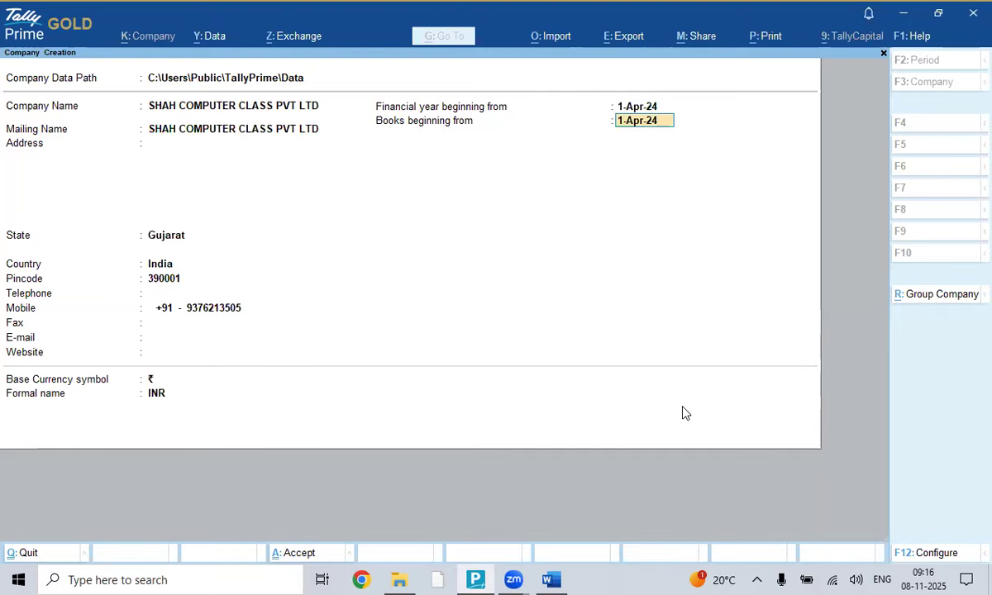
{"action": "key", "text": "Return"}
{"action": "key", "text": "Return"}
{"action": "key", "text": "Return"}
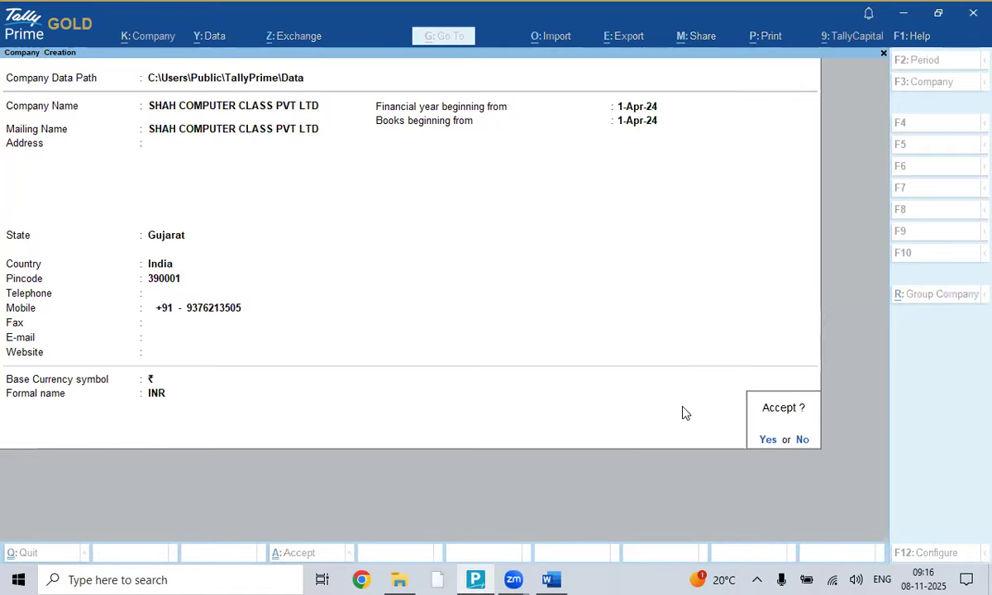
- Create SHAH COMPUTER CLASS PVT LTD with GST on and default features for 1-Apr-24 to 31-Mar-25
{"action": "key", "text": "Return"}
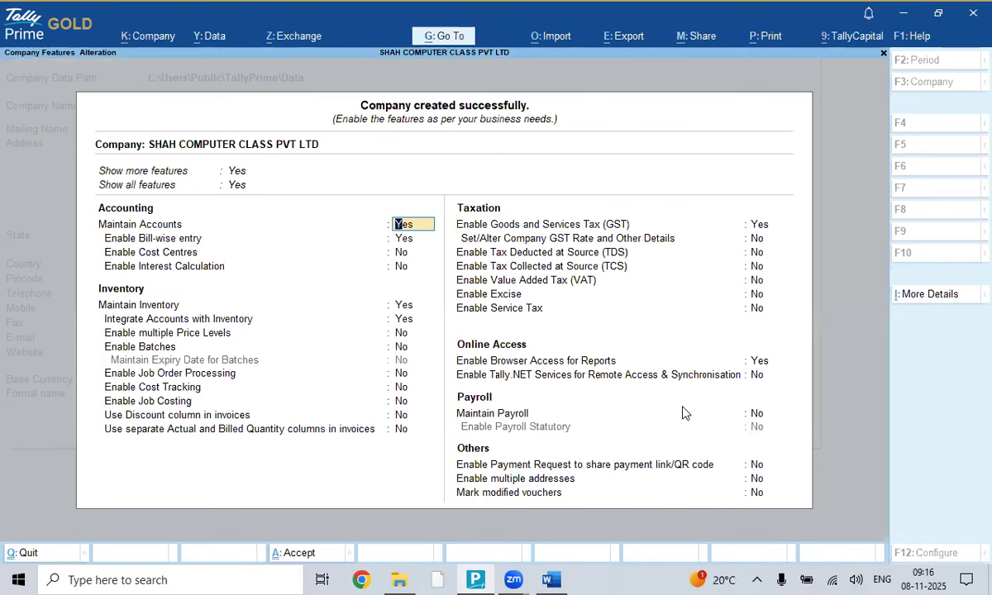
{"action": "key", "text": "Return"}
{"action": "key", "text": "Return"}
{"action": "key", "text": "Return"}
{"action": "key", "text": "Return"}
{"action": "key", "text": "Return"}
{"action": "key", "text": "Return"}
{"action": "key", "text": "Return"}
{"action": "key", "text": "Return"}
{"action": "key", "text": "Return"}
{"action": "key", "text": "Return"}
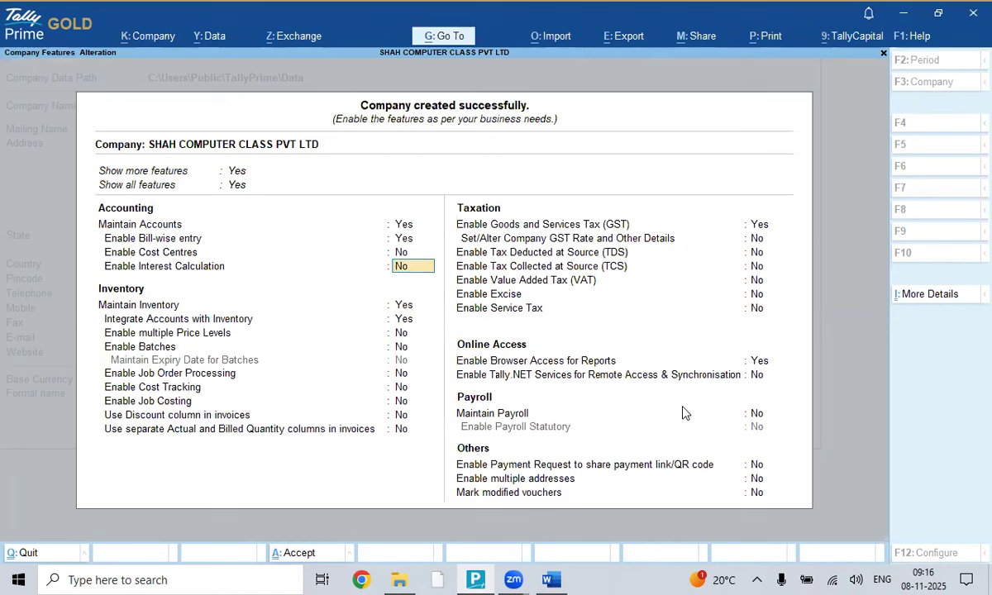
{"action": "key", "text": "Return"}
{"action": "key", "text": "Return"}
{"action": "key", "text": "Return"}
{"action": "key", "text": "Return"}
{"action": "key", "text": "Return"}
{"action": "key", "text": "Return"}
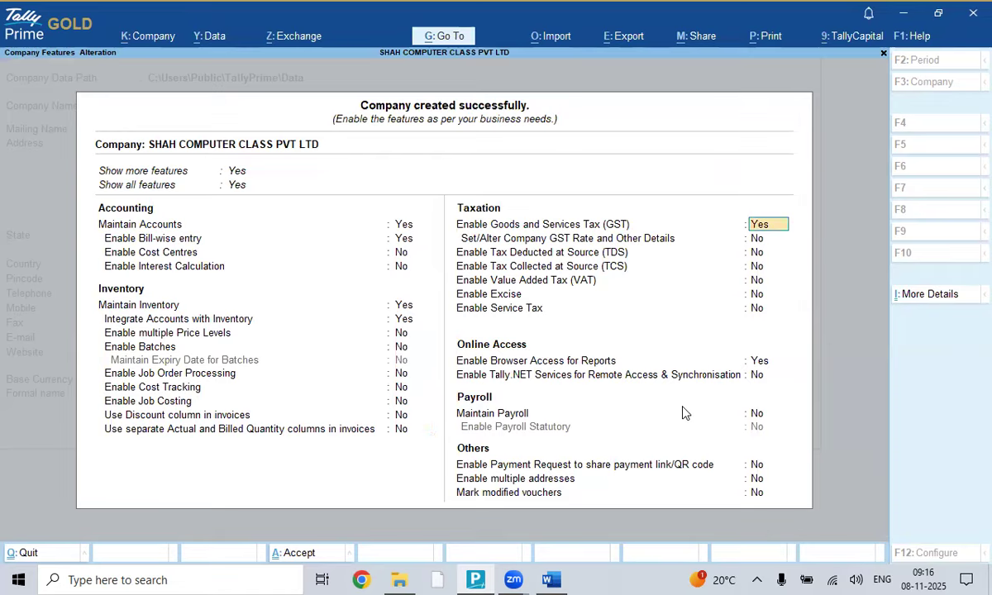
{"action": "key", "text": "Return"}
{"action": "key", "text": "Return"}
{"action": "key", "text": "Return"}
{"action": "key", "text": "Return"}
{"action": "key", "text": "Return"}
{"action": "key", "text": "Return"}
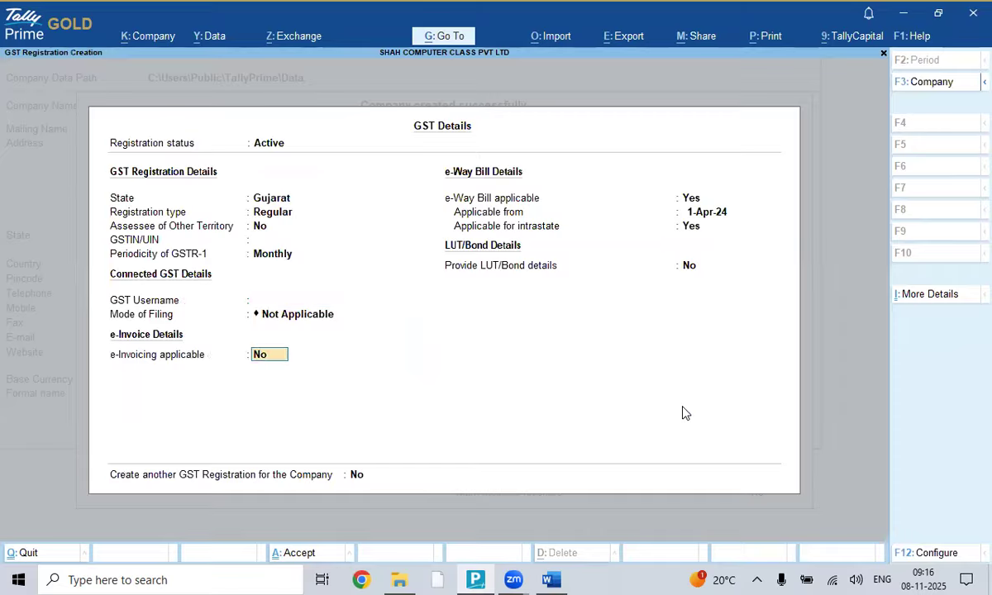
{"action": "key", "text": "Return"}
{"action": "key", "text": "Return"}
{"action": "key", "text": "Return"}
{"action": "key", "text": "Return"}
{"action": "key", "text": "Return"}
{"action": "key", "text": "Return"}
{"action": "key", "text": "Return"}
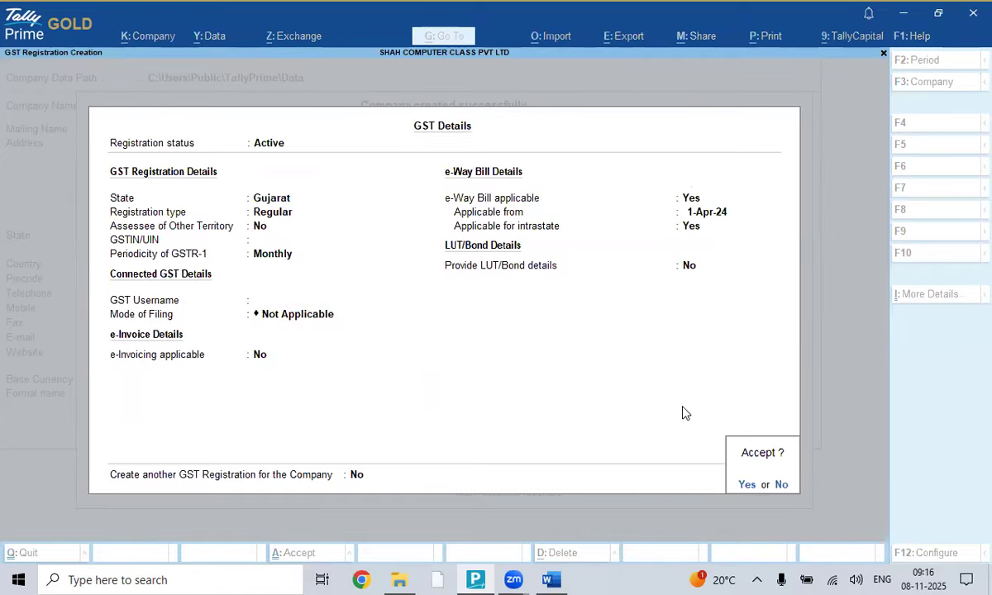
{"action": "key", "text": "Return"}
{"action": "key", "text": "Return"}
{"action": "key", "text": "Return"}
{"action": "key", "text": "Return"}
{"action": "key", "text": "Return"}
{"action": "key", "text": "Return"}
{"action": "key", "text": "Return"}
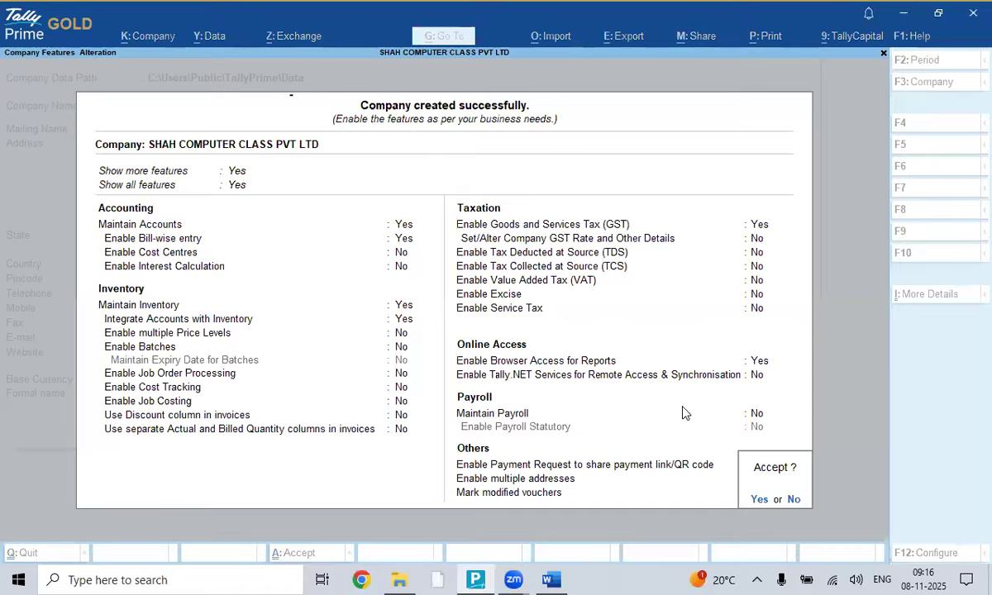
{"action": "key", "text": "Return"}
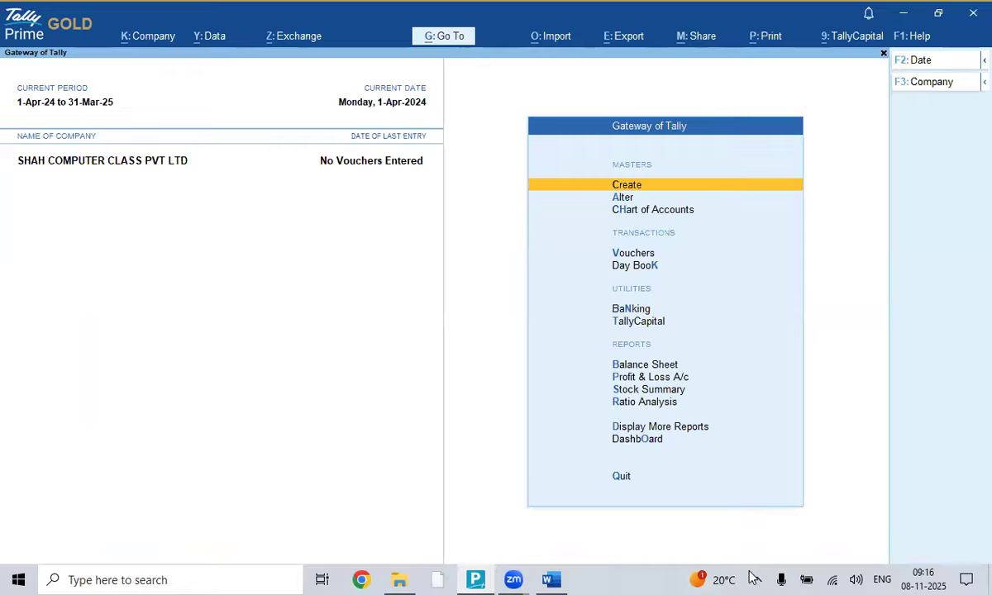
{"action": "left_click", "coordinate": [552, 579]}
- Add a plain line LIVE WORKING START below the last checklist item in Word
{"action": "scroll", "coordinate": [613, 359], "scroll_direction": "down", "scroll_amount": 2}
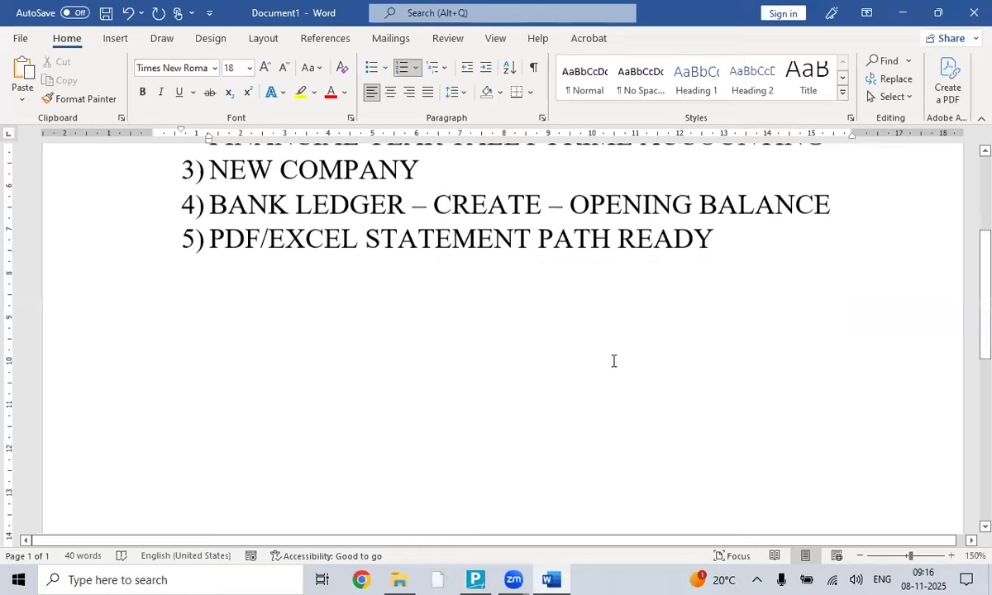
{"action": "left_click", "coordinate": [734, 246]}
{"action": "key", "text": "Return"}
{"action": "key", "text": "Return"}
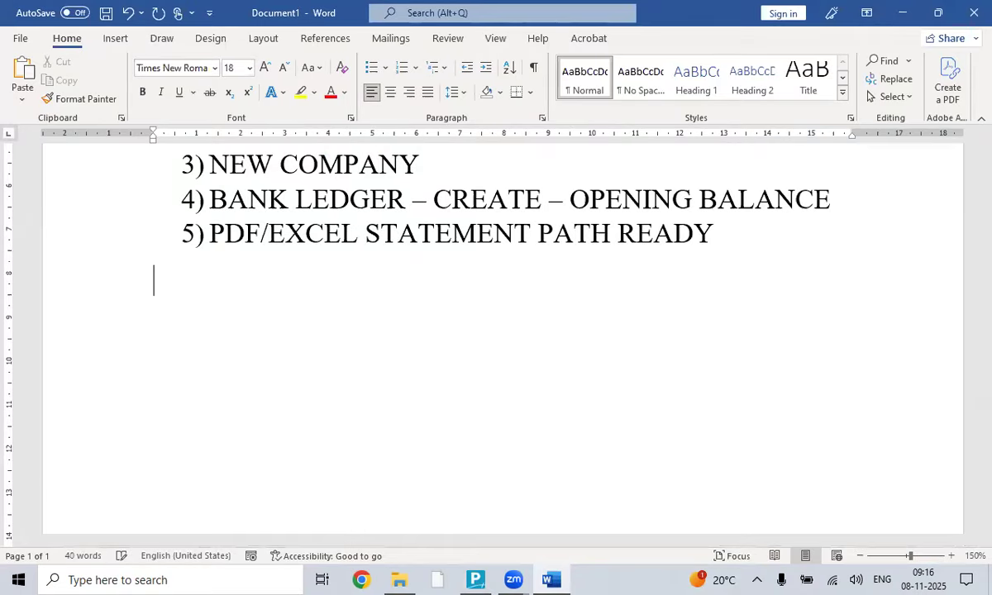
{"action": "scroll", "coordinate": [395, 189], "scroll_direction": "up", "scroll_amount": 5}
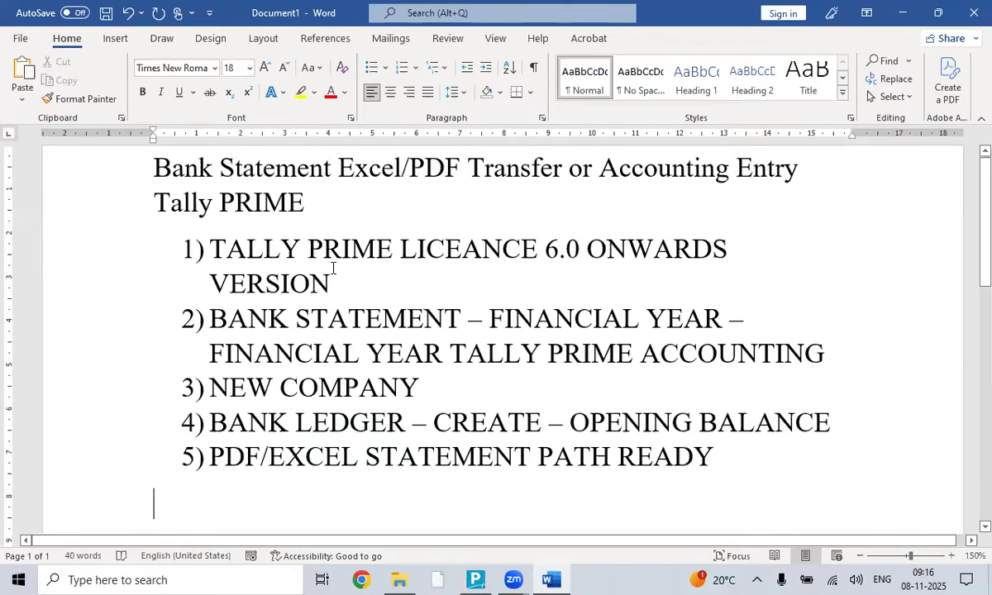
{"action": "scroll", "coordinate": [326, 256], "scroll_direction": "down", "scroll_amount": 3}
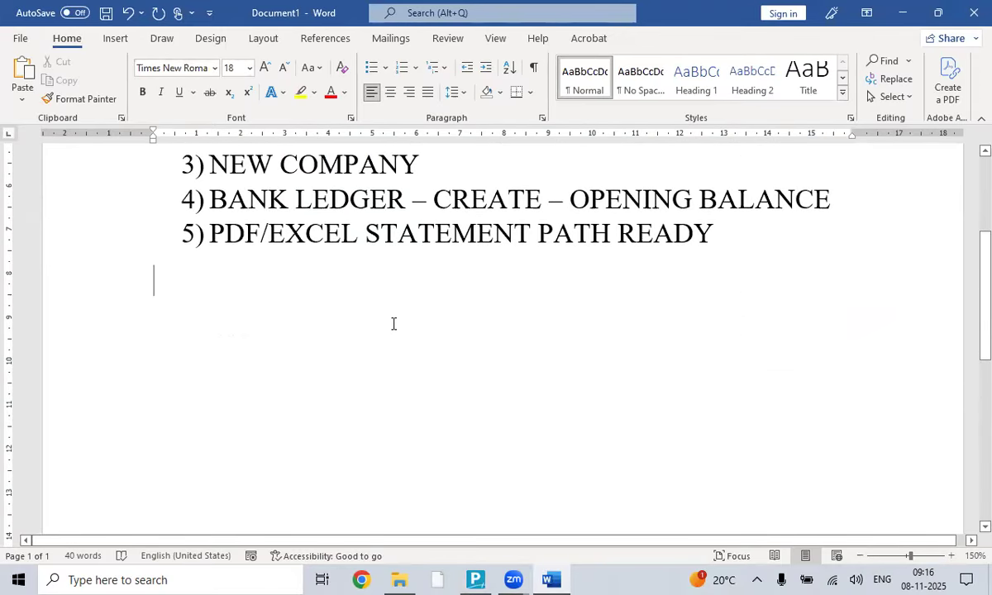
{"action": "type", "text": "LIVE"}
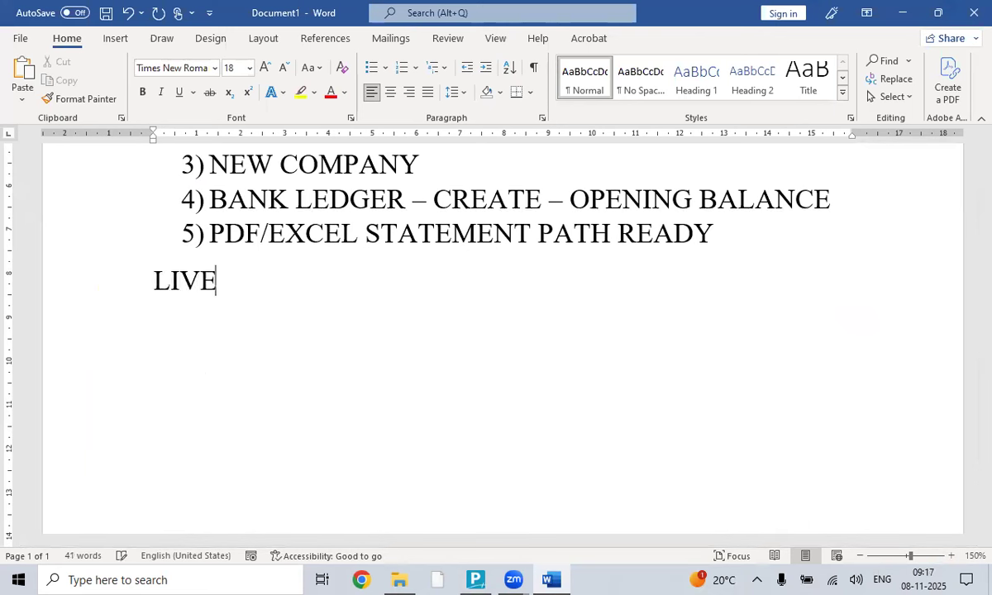
{"action": "type", "text": " WORKING START"}
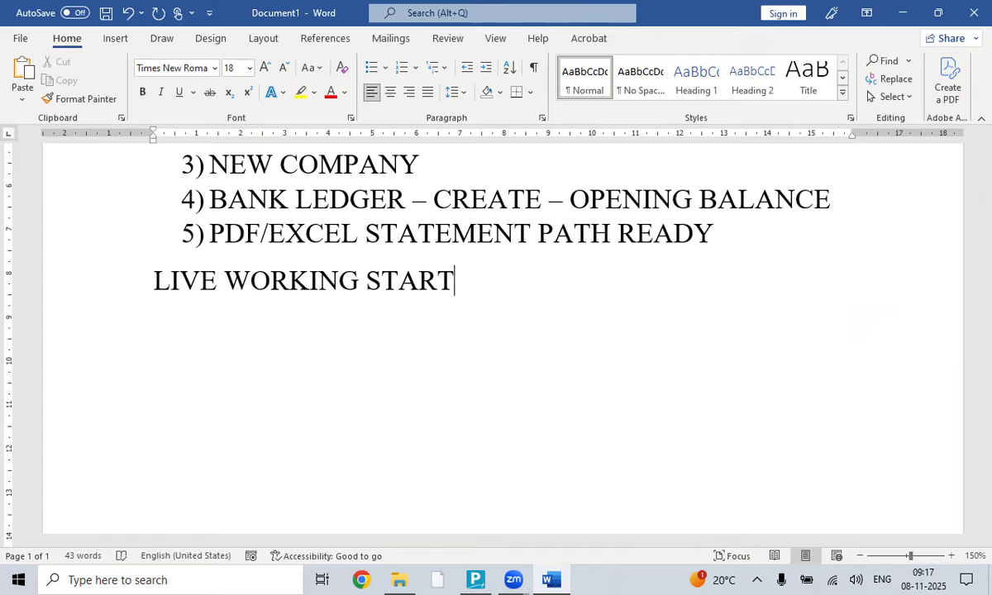
{"action": "key", "text": "Return"}
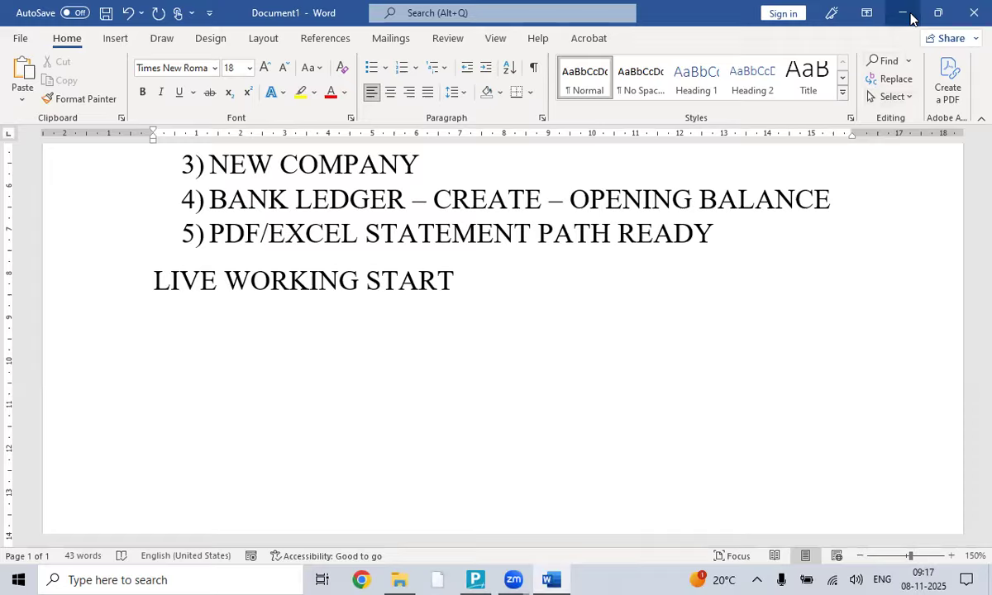
- Add the lines TALLY PRIME FINANCIAL YEAR 2024-25 and UNION BANK OF INDIA beneath it
{"action": "type", "text": "TALLY PRIME FINANCIAL YEAR 2024-25"}
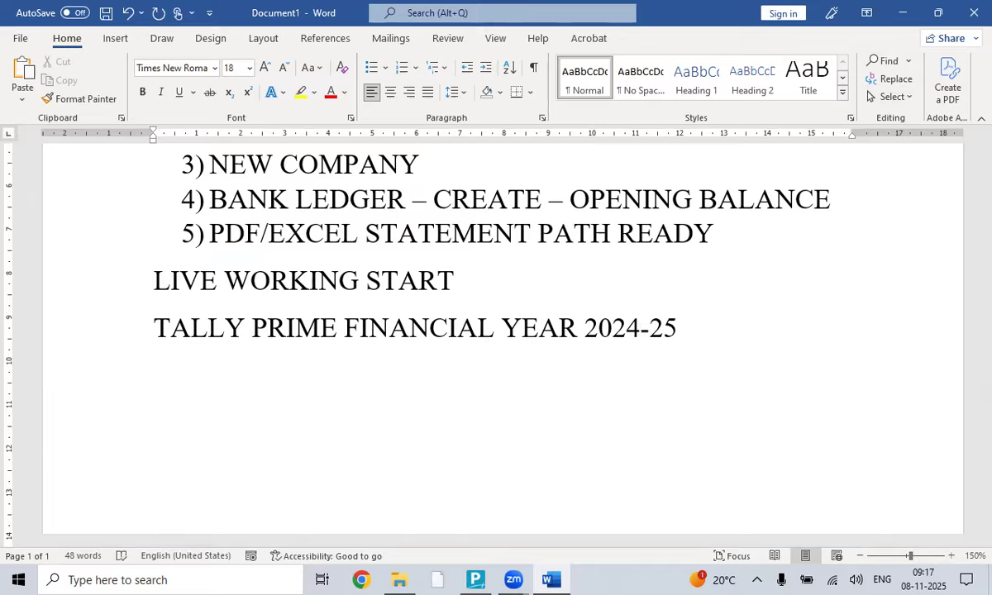
{"action": "key", "text": "Return"}
{"action": "type", "text": "UNION BANK OF IN"}
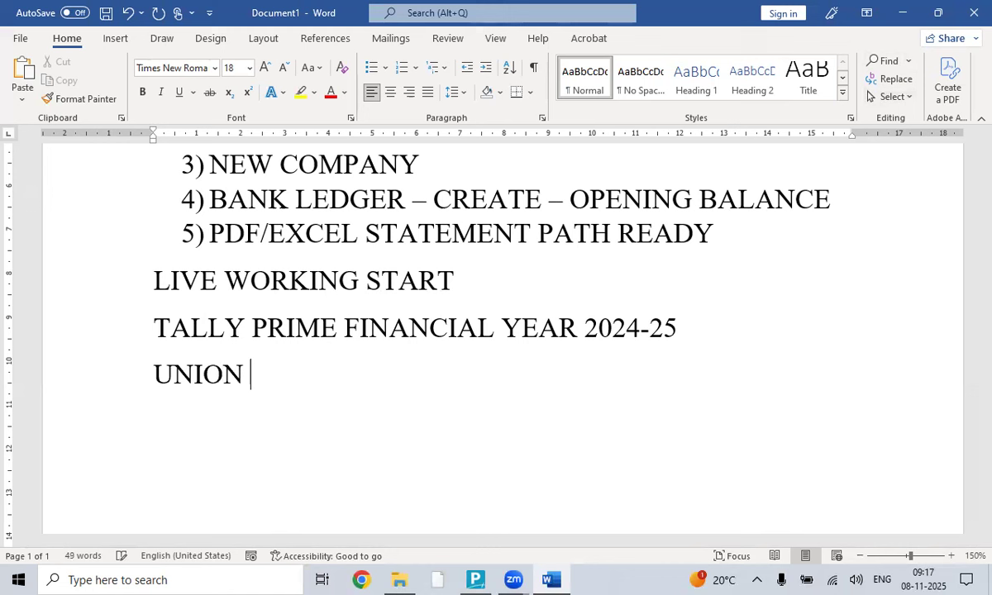
{"action": "type", "text": "DIA"}
{"action": "key", "text": "Return"}
{"action": "key", "text": "alt+Tab"}
{"action": "key", "text": "alt+Tab"}
{"action": "key", "text": "alt+Tab"}
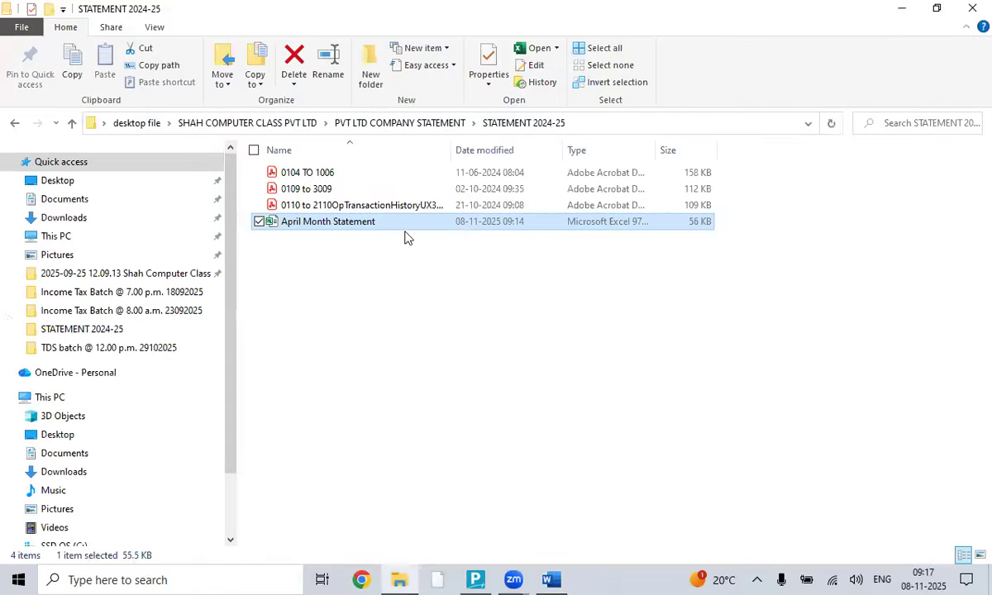
- Open the April Month Statement in Excel and copy the account number from cell H5
{"action": "double_click", "coordinate": [368, 223]}
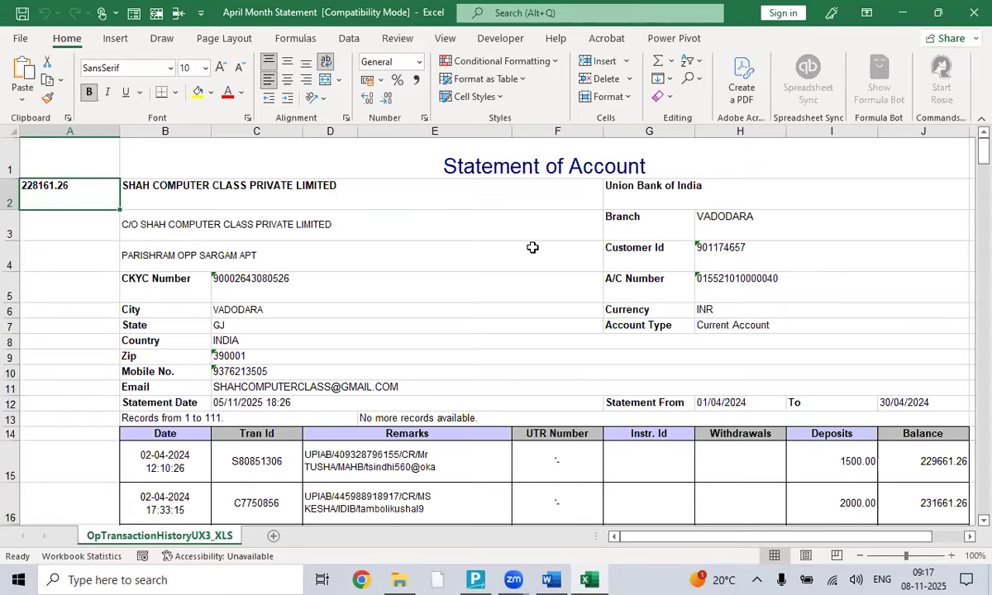
{"action": "scroll", "coordinate": [533, 247], "scroll_direction": "down", "scroll_amount": 1}
{"action": "scroll", "coordinate": [532, 248], "scroll_direction": "up", "scroll_amount": 1}
{"action": "left_click", "coordinate": [724, 282]}
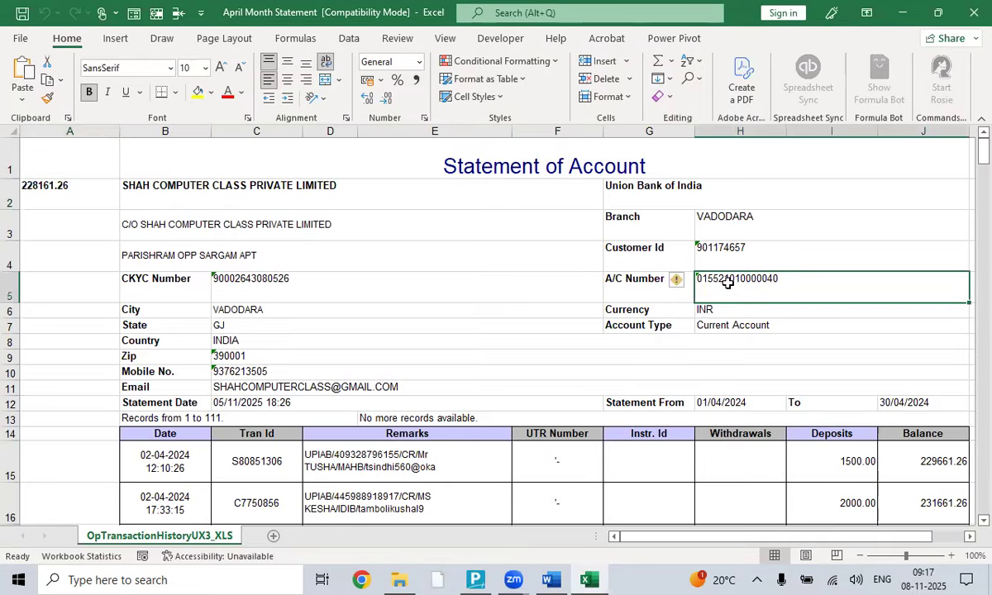
{"action": "right_click", "coordinate": [725, 282]}
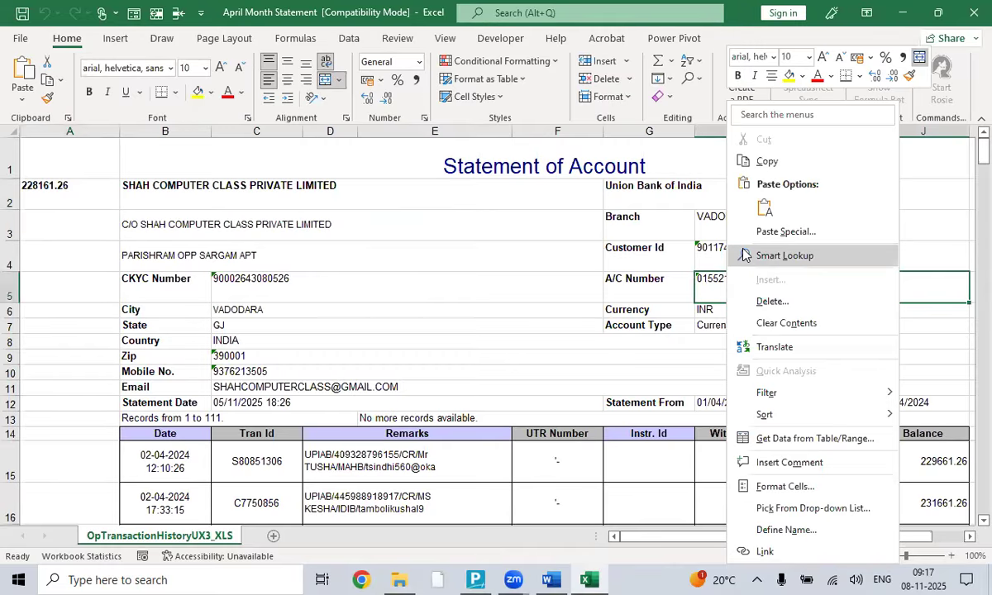
{"action": "left_click", "coordinate": [757, 162]}
{"action": "left_click", "coordinate": [754, 189]}
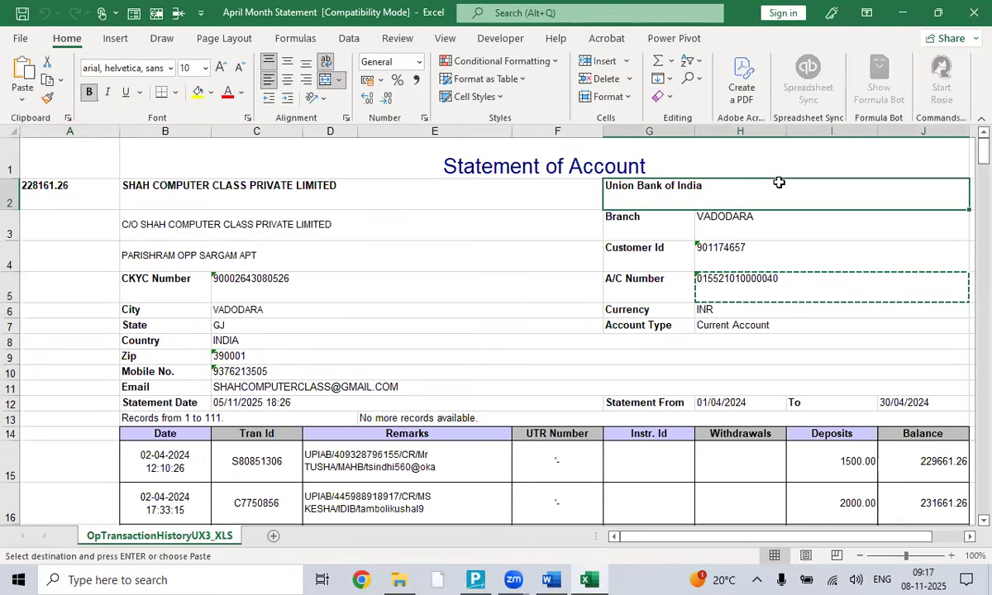
{"action": "left_click", "coordinate": [774, 168]}
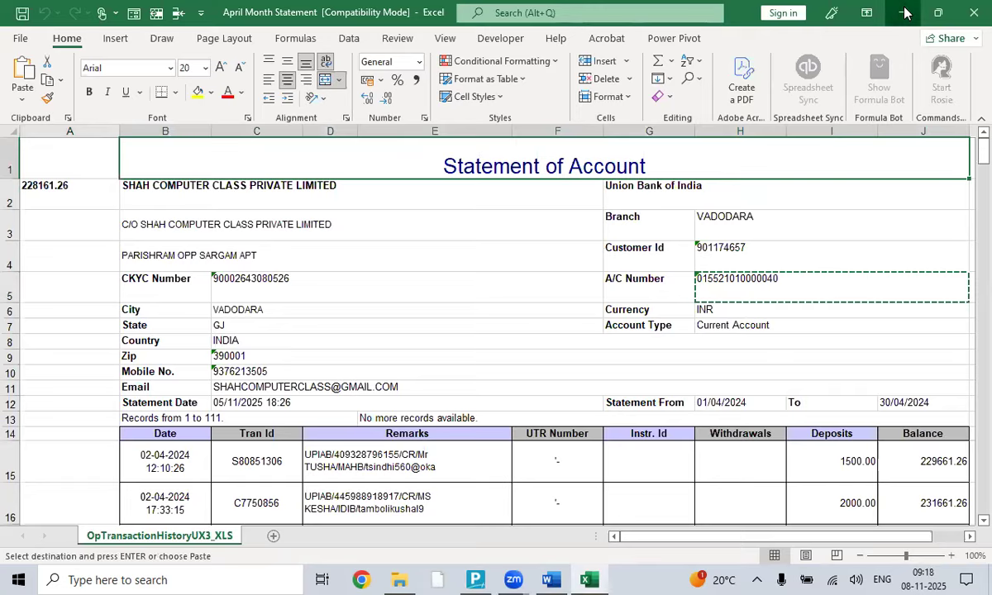
{"action": "left_click", "coordinate": [903, 13]}
{"action": "left_click", "coordinate": [903, 13]}
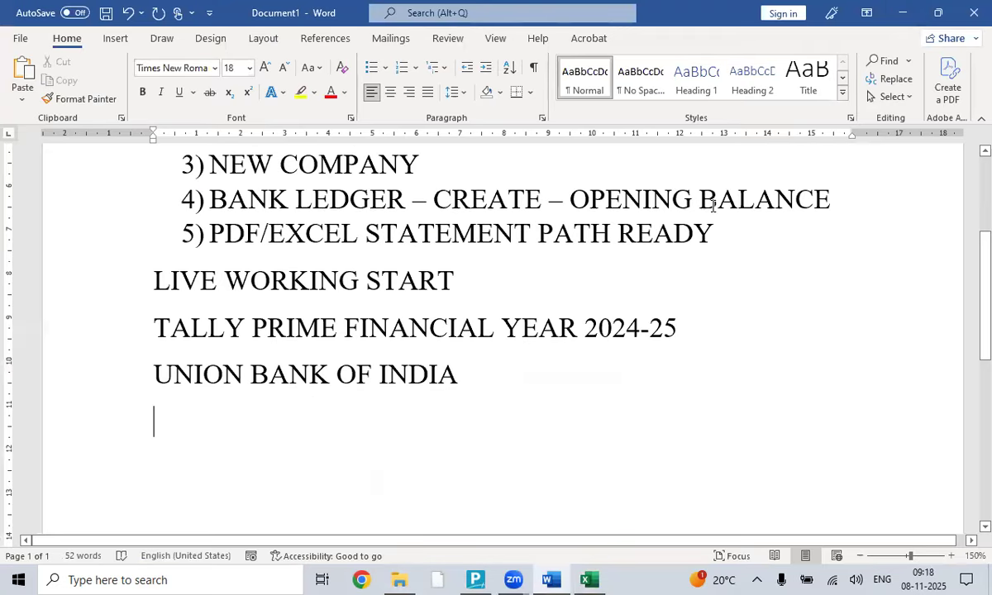
- In Tally Prime, open a blank Ledger Creation form
{"action": "left_click", "coordinate": [475, 579]}
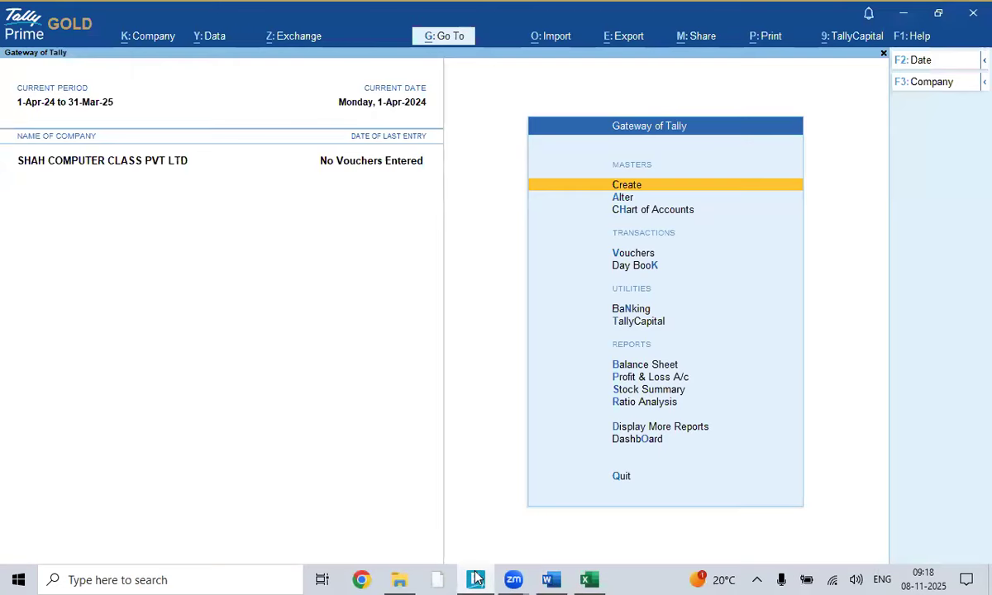
{"action": "key", "text": "Down"}
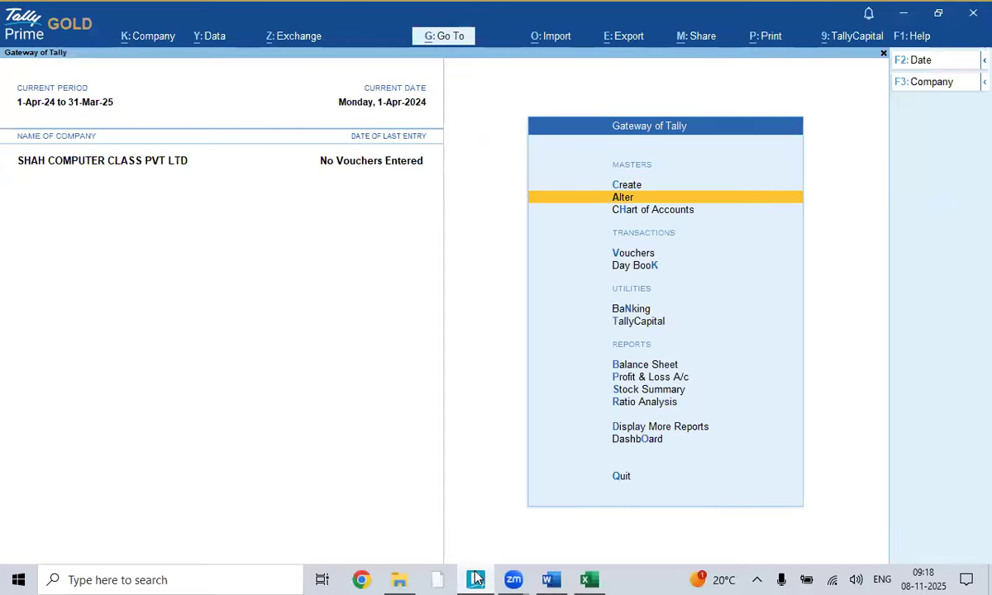
{"action": "key", "text": "Return"}
{"action": "key", "text": "Down"}
{"action": "key", "text": "Return"}
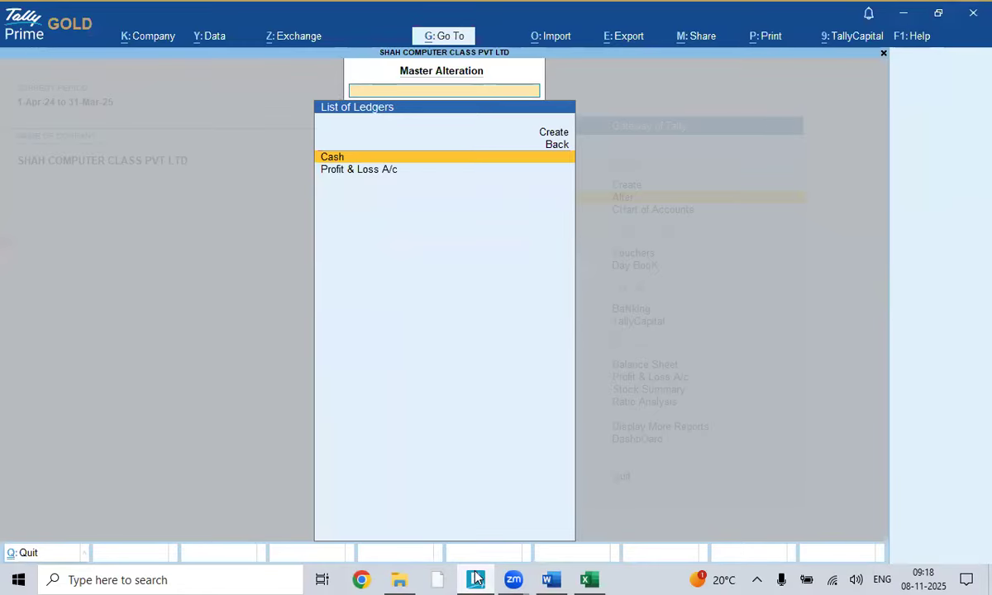
{"action": "key", "text": "Up"}
{"action": "key", "text": "Return"}
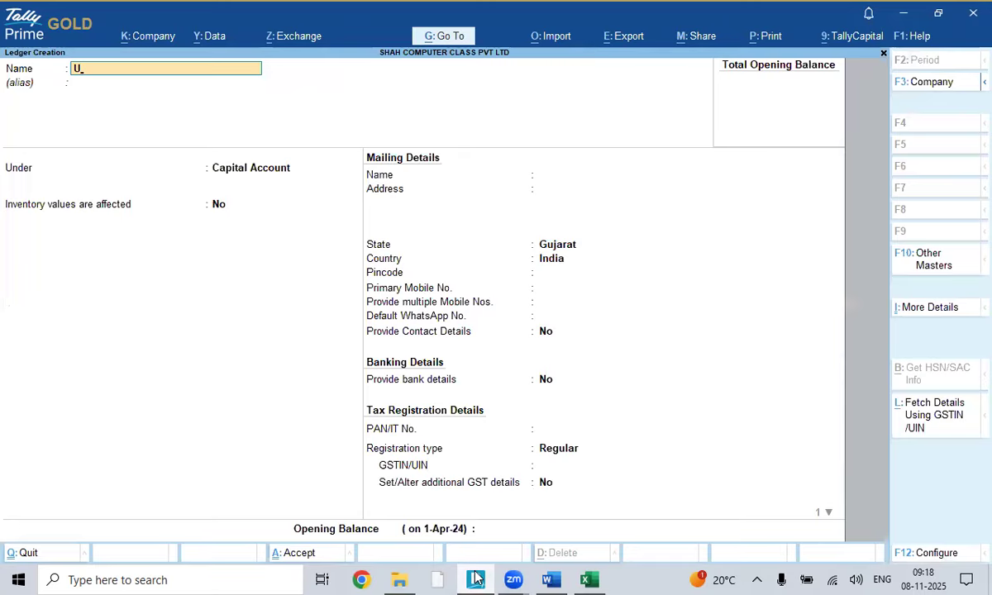
- Name the new ledger UNION BANK OF INDIA
{"action": "type", "text": "UNION BANK"}
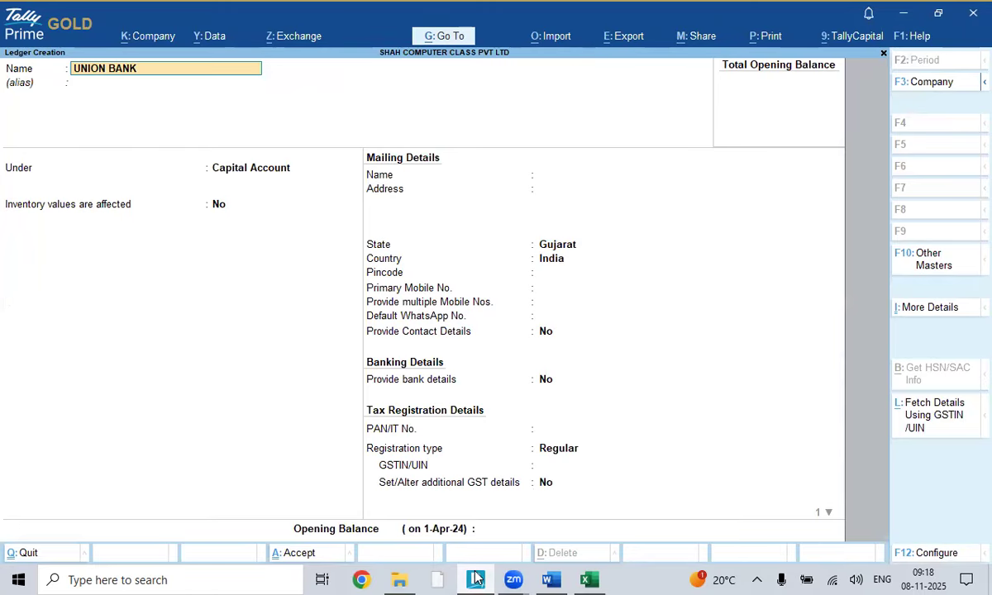
{"action": "type", "text": " OF IN"}
{"action": "key", "text": "BackSpace"}
{"action": "type", "text": "INDI"}
{"action": "key", "text": "BackSpace"}
{"action": "key", "text": "BackSpace"}
{"action": "key", "text": "BackSpace"}
{"action": "type", "text": "DI"}
{"action": "key", "text": "BackSpace"}
{"action": "key", "text": "BackSpace"}
{"action": "type", "text": "INDIA"}
{"action": "key", "text": "Return"}
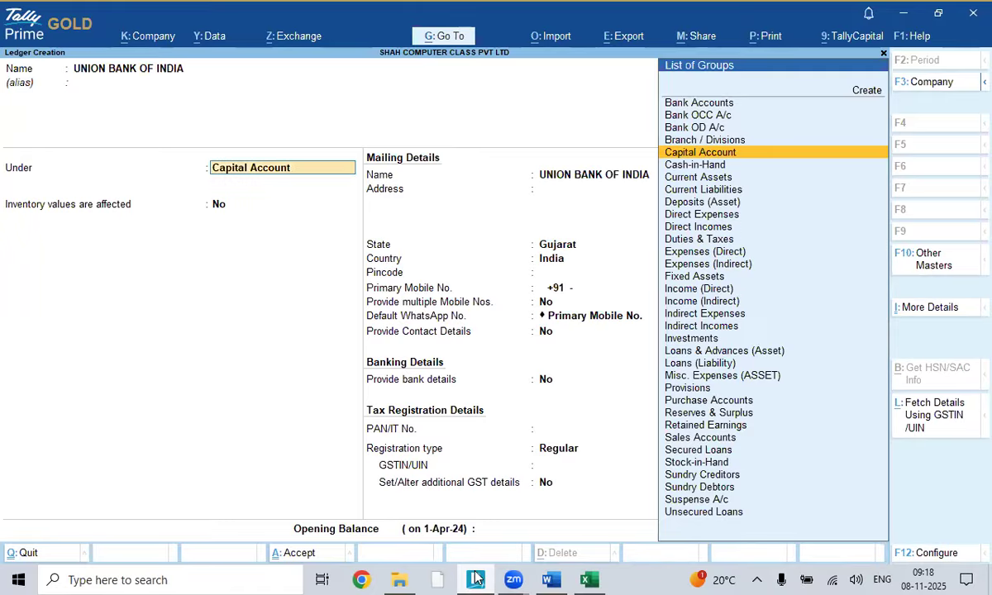
- Place the ledger under Bank Accounts and enter the bank account number
{"action": "type", "text": "BANK"}
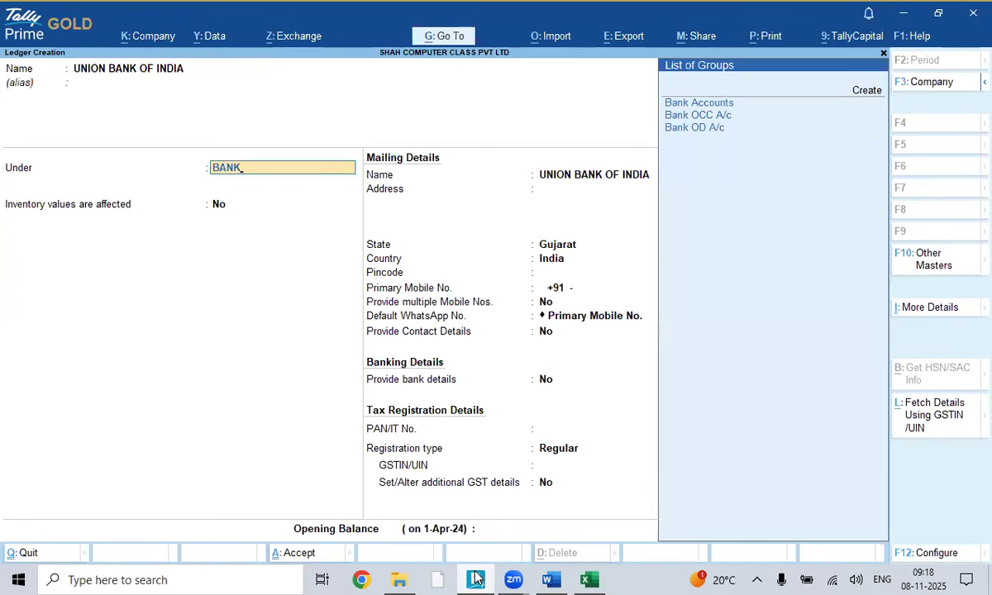
{"action": "key", "text": "Return"}
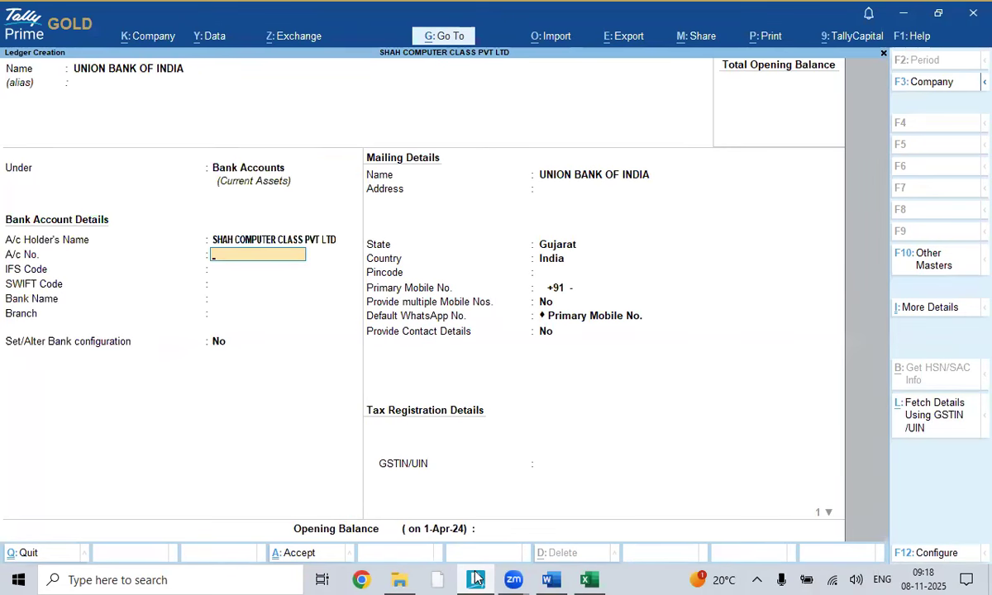
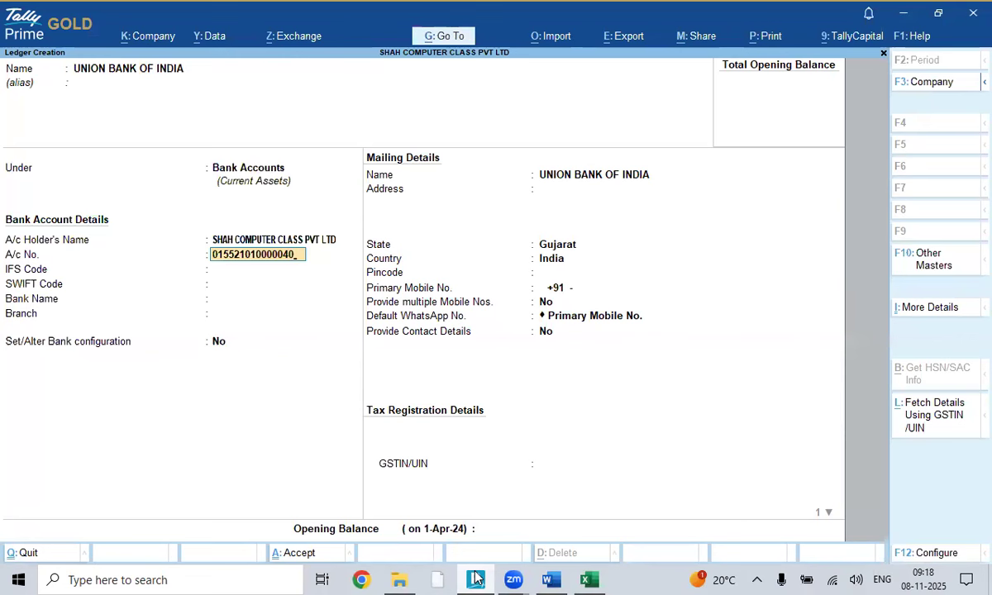
{"action": "key", "text": "Return"}
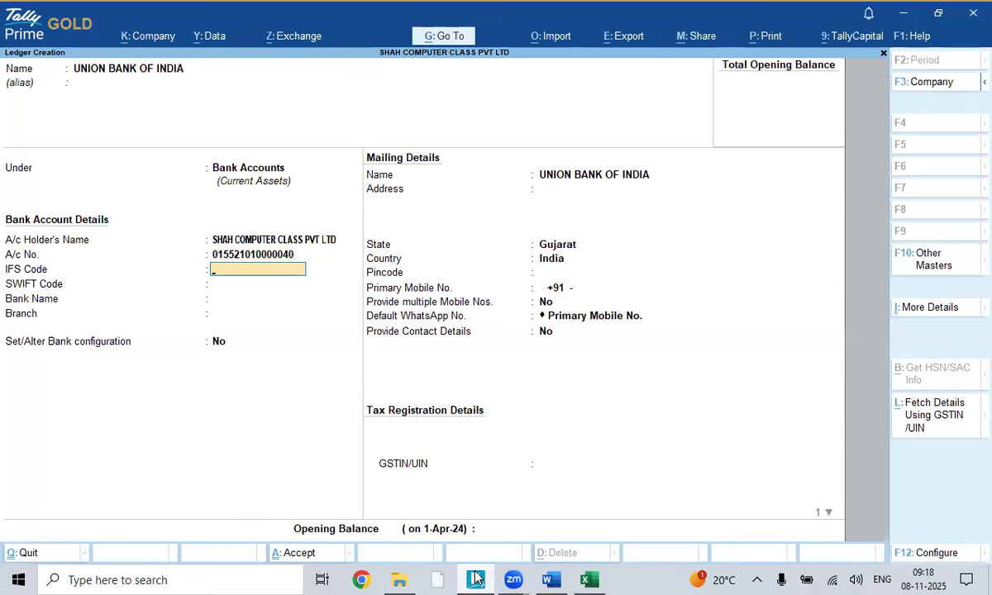
{"action": "key", "text": "alt+Tab"}
{"action": "key", "text": "Tab"}
{"action": "key", "text": "Tab"}
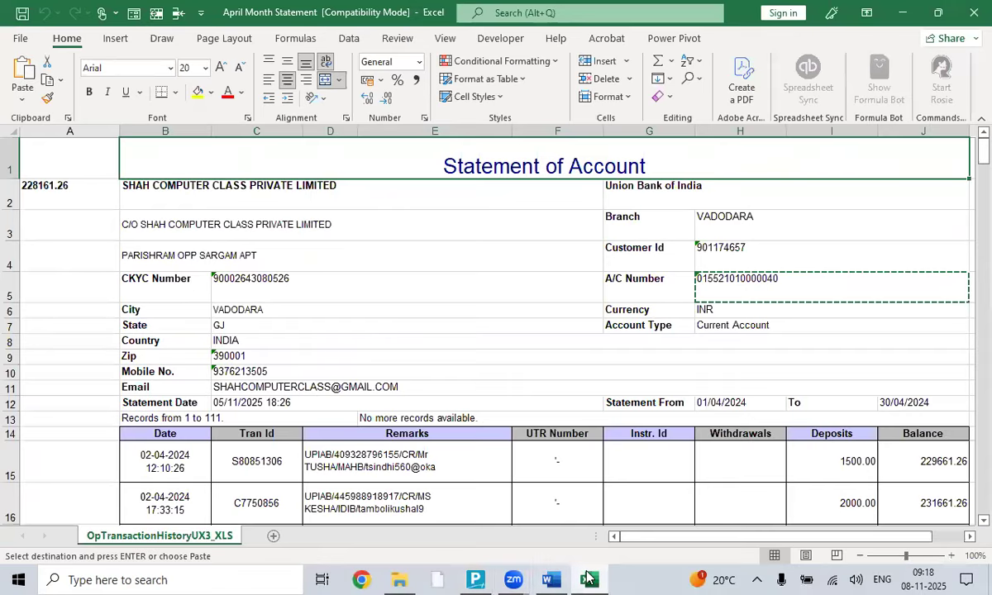
- Review the April statement's account details in Excel, then return to the ledger, skipping IFS code
{"action": "left_click", "coordinate": [813, 362]}
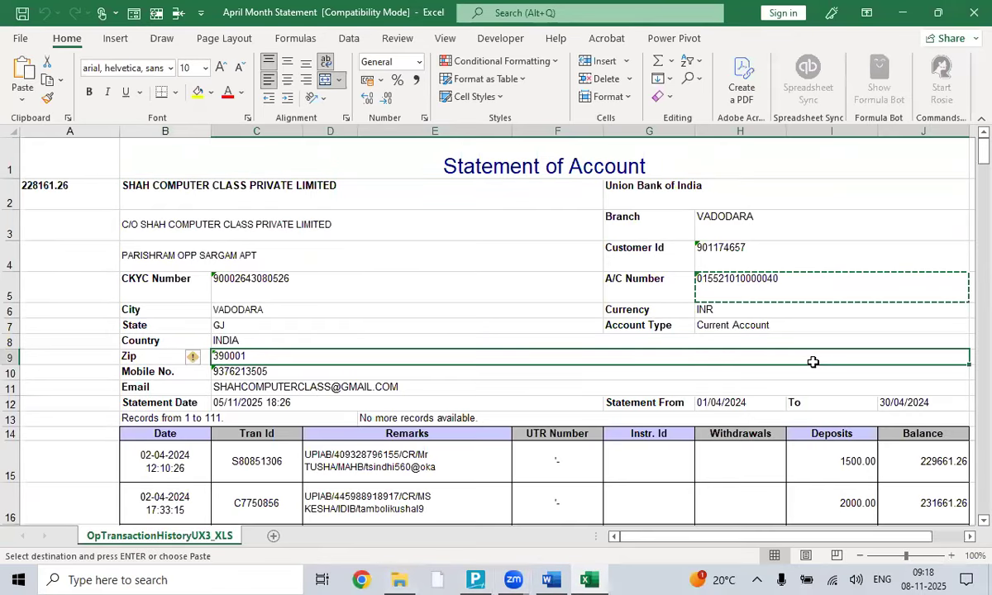
{"action": "left_click", "coordinate": [759, 148]}
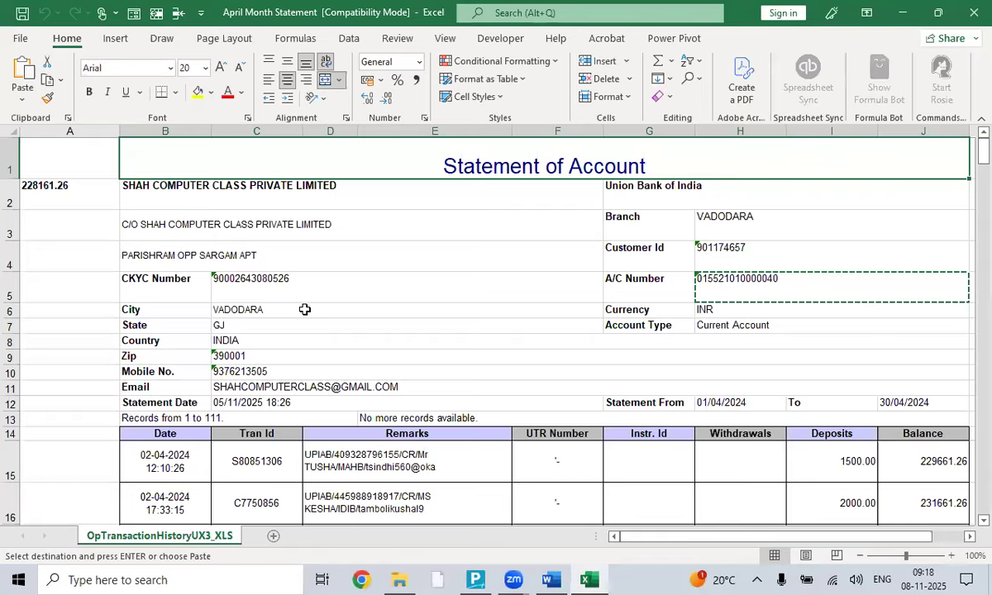
{"action": "key", "text": "alt+Tab"}
{"action": "key", "text": "alt+Tab"}
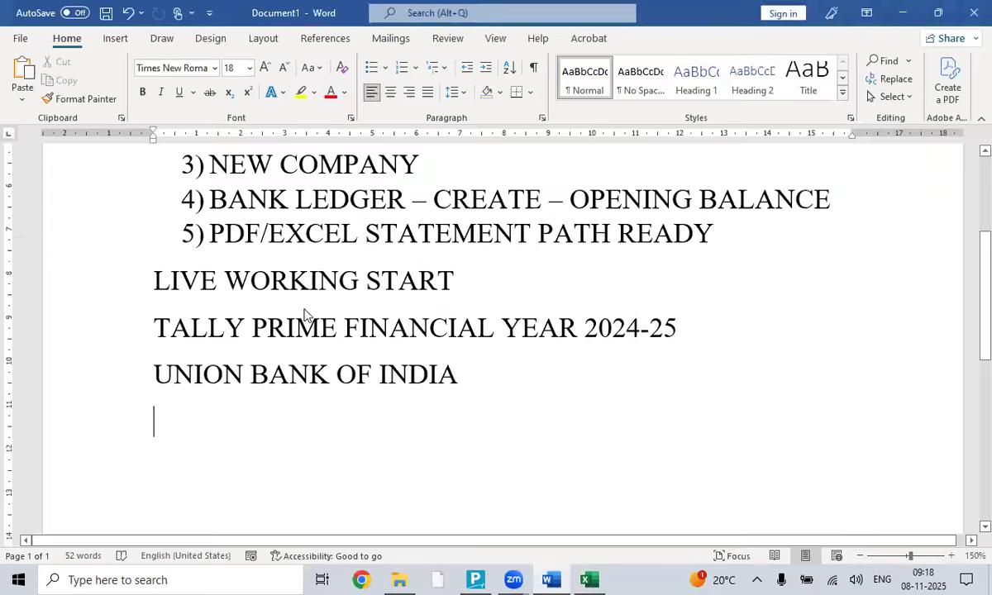
{"action": "key", "text": "alt+Tab"}
{"action": "key", "text": "alt+Tab"}
{"action": "key", "text": "alt+Tab"}
{"action": "key", "text": "alt+Tab"}
{"action": "key", "text": "alt+Tab"}
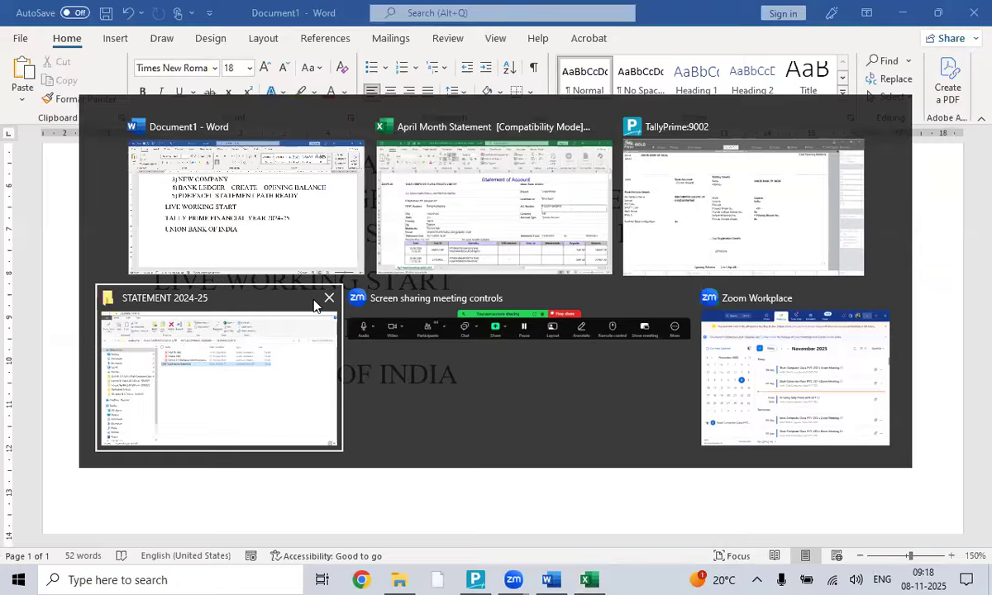
{"action": "key", "text": "alt+Tab"}
{"action": "key", "text": "alt+Tab"}
{"action": "key", "text": "alt+Tab"}
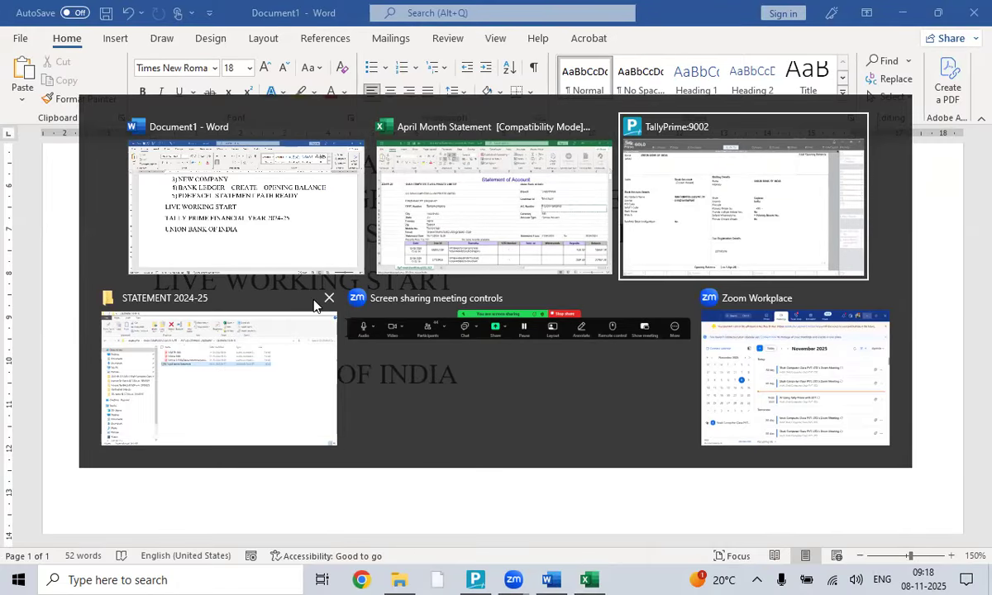
{"action": "key", "text": "Return"}
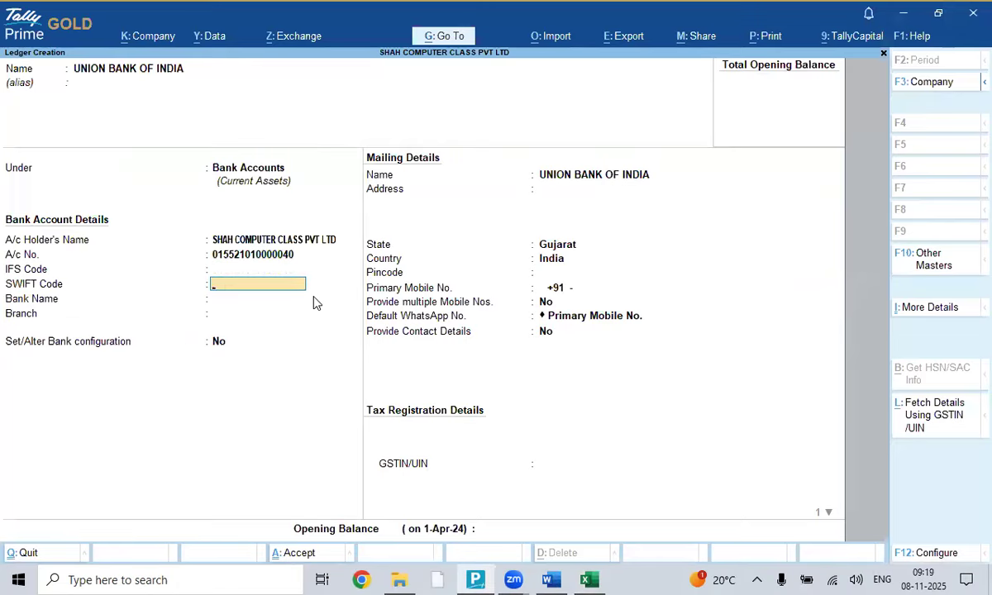
- Set the bank name to Union Bank of India (India) and branch DANDIYA BAZAR
{"action": "key", "text": "Return"}
{"action": "type", "text": "UNION"}
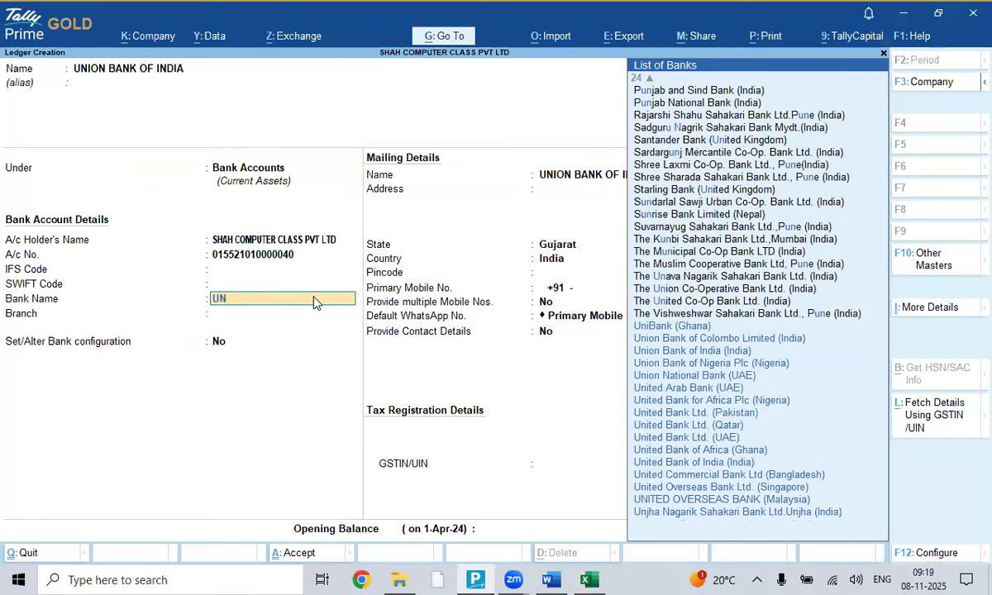
{"action": "key", "text": "Down"}
{"action": "key", "text": "Down"}
{"action": "key", "text": "Down"}
{"action": "key", "text": "Down"}
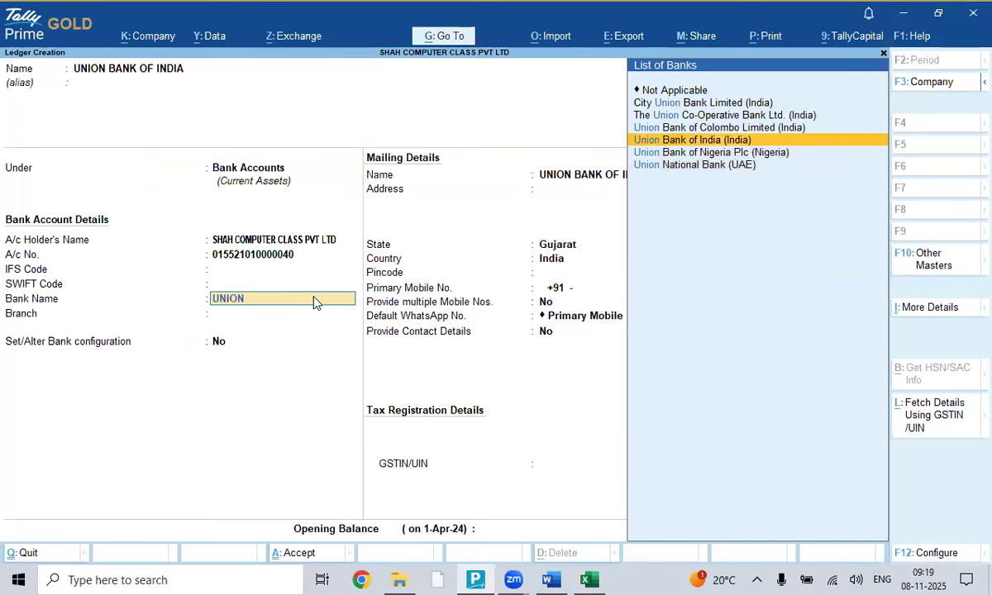
{"action": "key", "text": "Return"}
{"action": "type", "text": "D"}
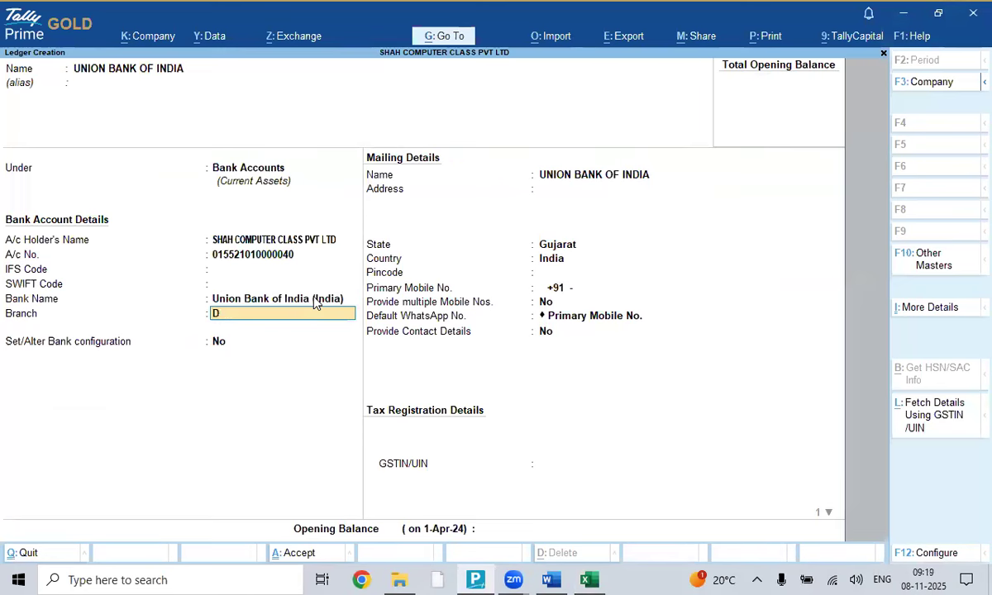
{"action": "type", "text": "ANDIYA BAZAR"}
{"action": "key", "text": "Return"}
- Turn bank configuration on and review its 1-Apr-24 reconciliation start date
{"action": "type", "text": "y"}
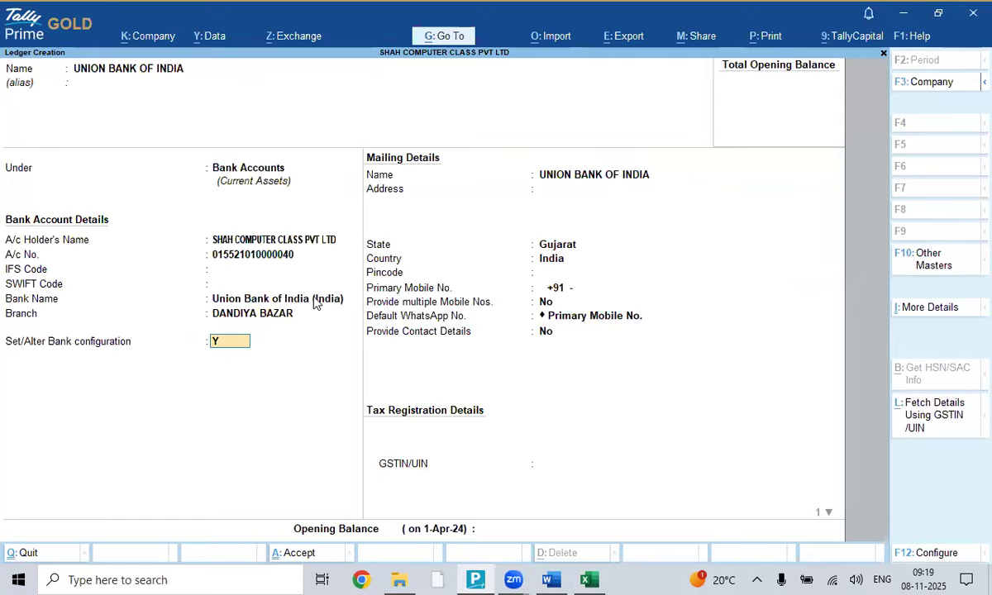
{"action": "key", "text": "Return"}
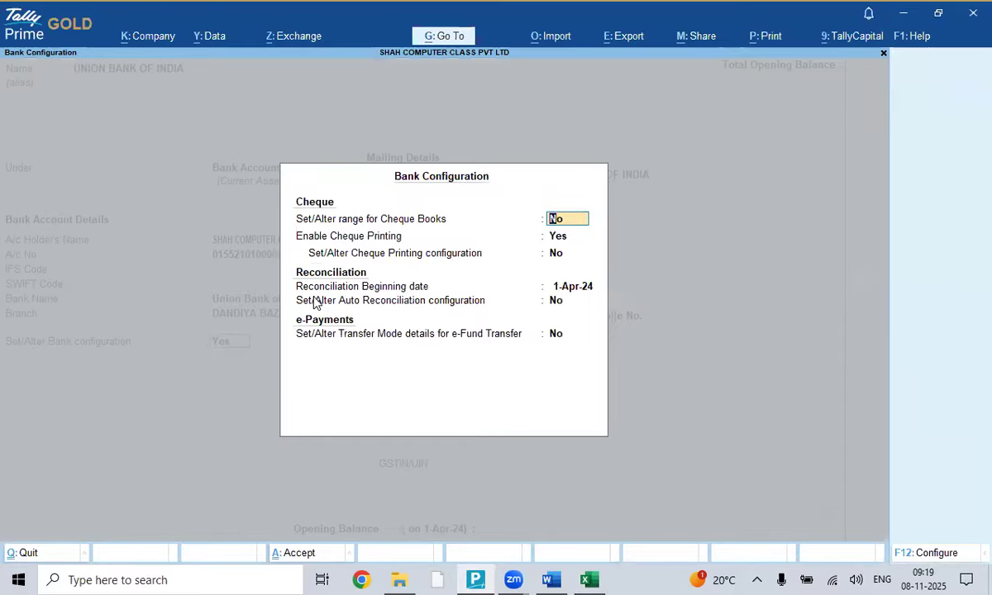
{"action": "key", "text": "Return"}
{"action": "key", "text": "Return"}
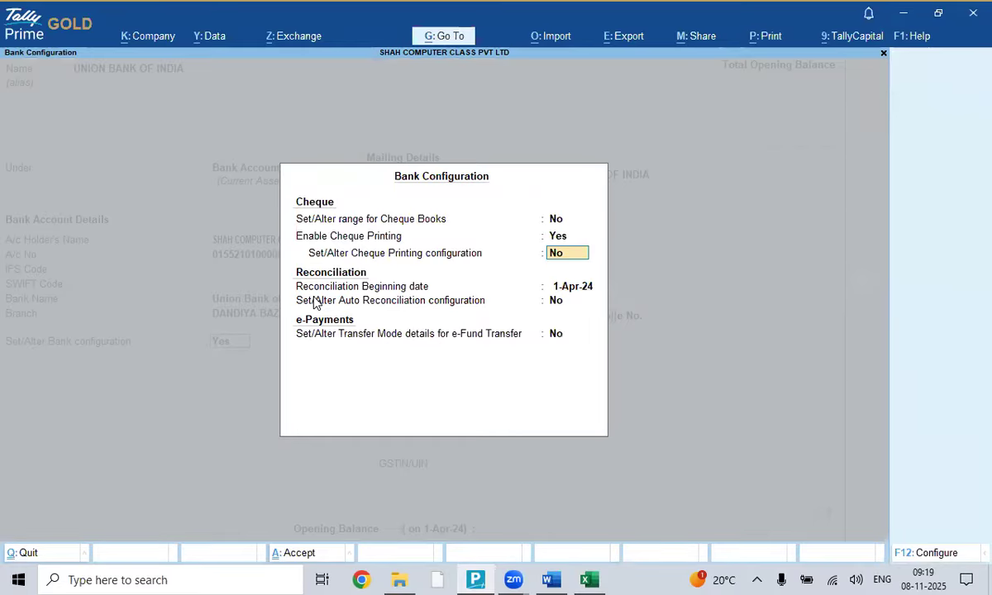
{"action": "key", "text": "Return"}
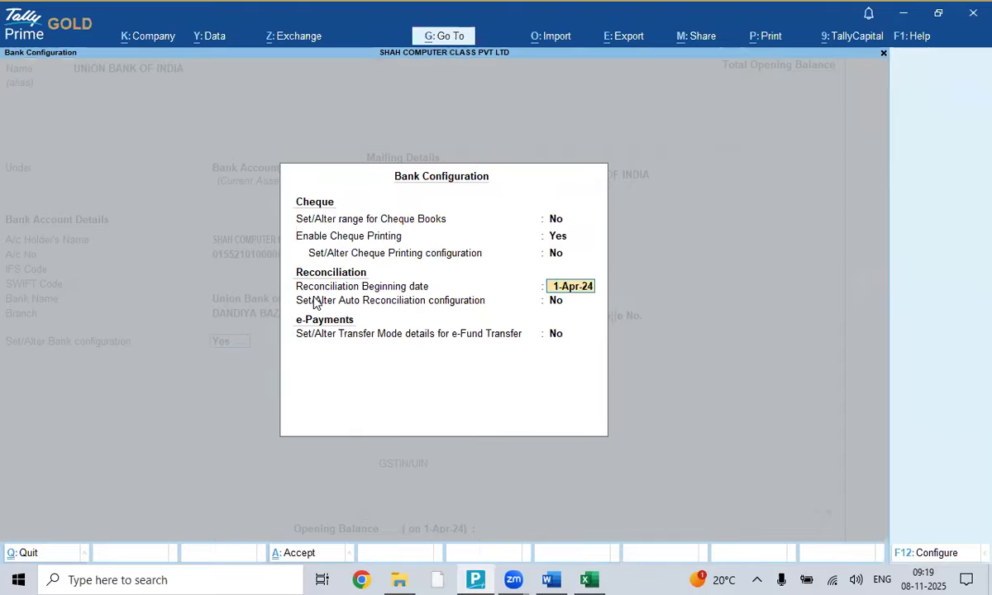
{"action": "key", "text": "Up"}
{"action": "key", "text": "Up"}
{"action": "key", "text": "Up"}
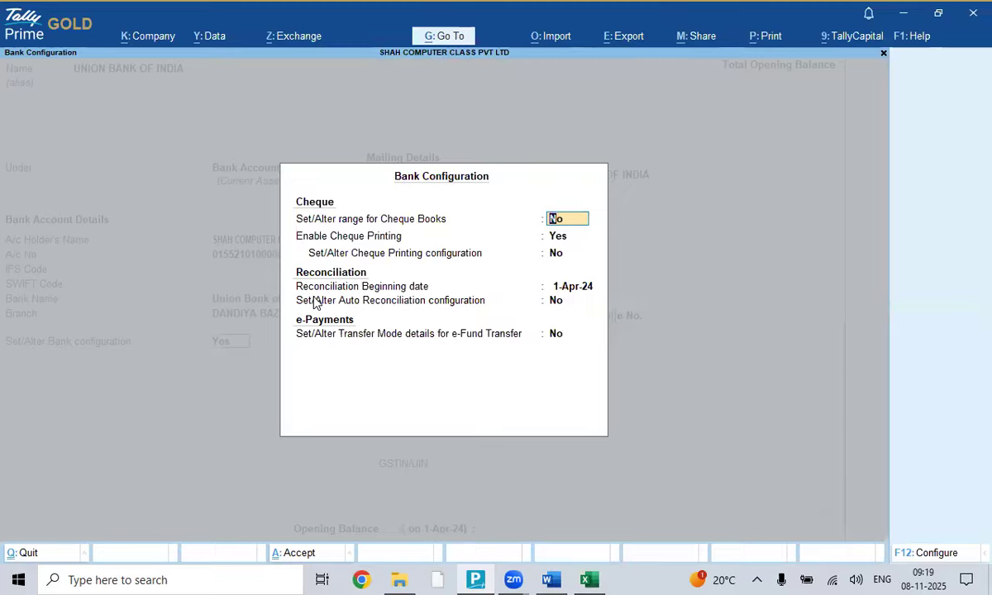
{"action": "key", "text": "ctrl+a"}
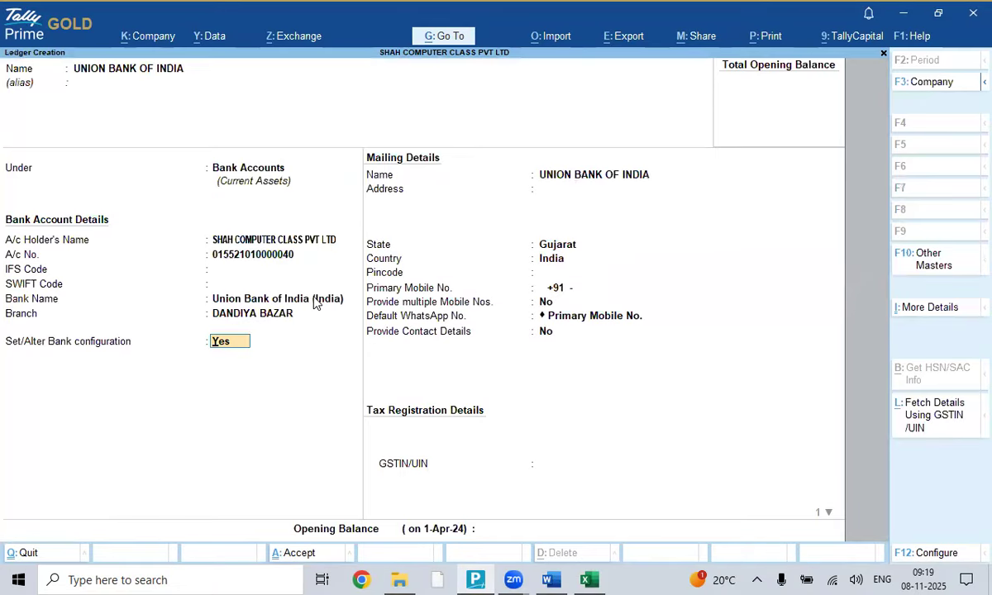
- Leave bank configuration off and enter the address DANDIYA BAZAR, VADODARA
{"action": "type", "text": "N"}
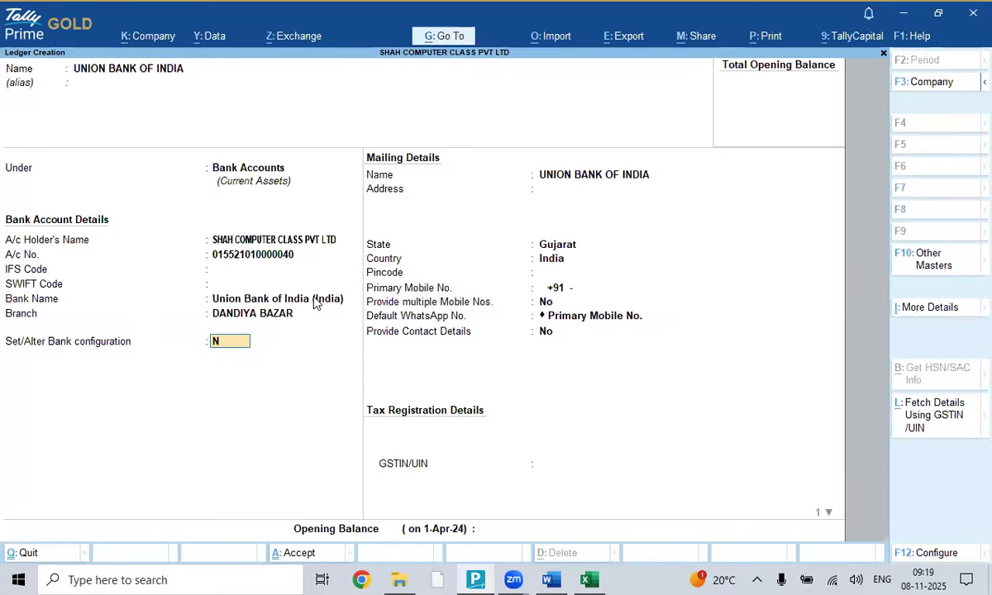
{"action": "key", "text": "Return"}
{"action": "key", "text": "Return"}
{"action": "key", "text": "Return"}
{"action": "key", "text": "Return"}
{"action": "key", "text": "Return"}
{"action": "key", "text": "Return"}
{"action": "key", "text": "Return"}
{"action": "key", "text": "Return"}
{"action": "key", "text": "Return"}
{"action": "key", "text": "Return"}
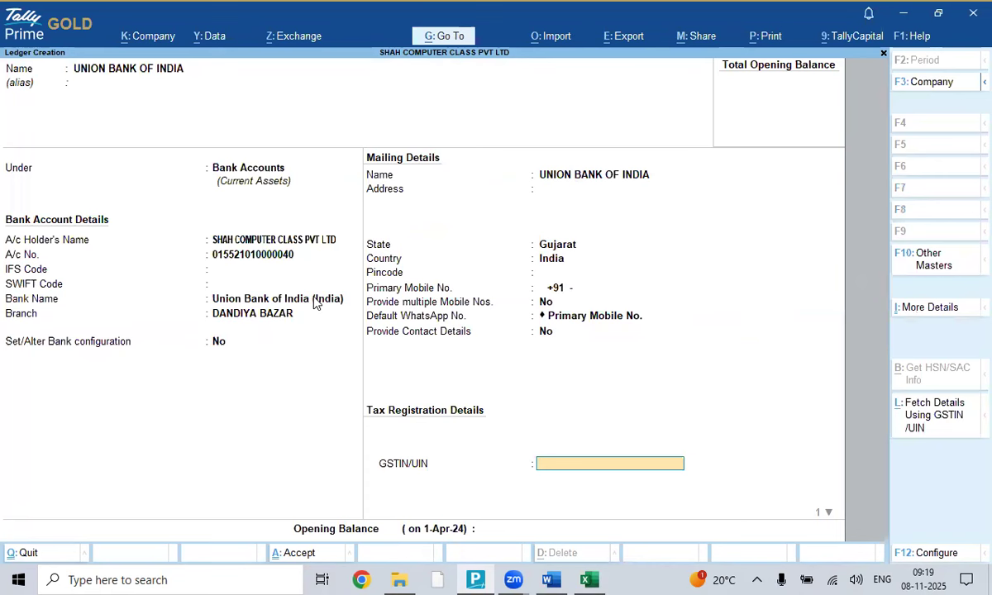
{"action": "key", "text": "BackSpace"}
{"action": "key", "text": "BackSpace"}
{"action": "key", "text": "BackSpace"}
{"action": "key", "text": "BackSpace"}
{"action": "key", "text": "BackSpace"}
{"action": "key", "text": "BackSpace"}
{"action": "key", "text": "BackSpace"}
{"action": "key", "text": "BackSpace"}
{"action": "key", "text": "BackSpace"}
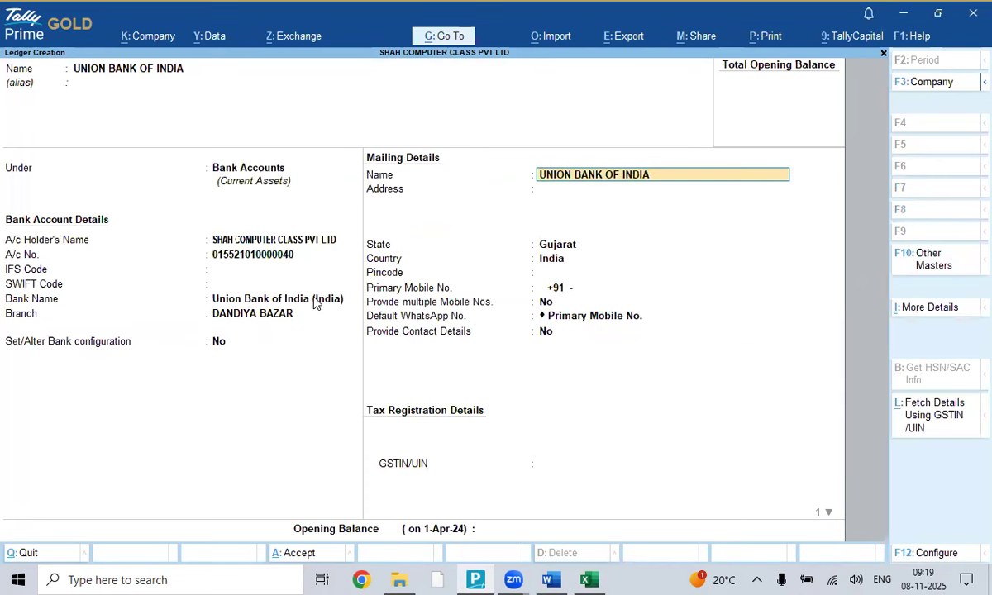
{"action": "key", "text": "Return"}
{"action": "type", "text": "DANDIYA BAZA"}
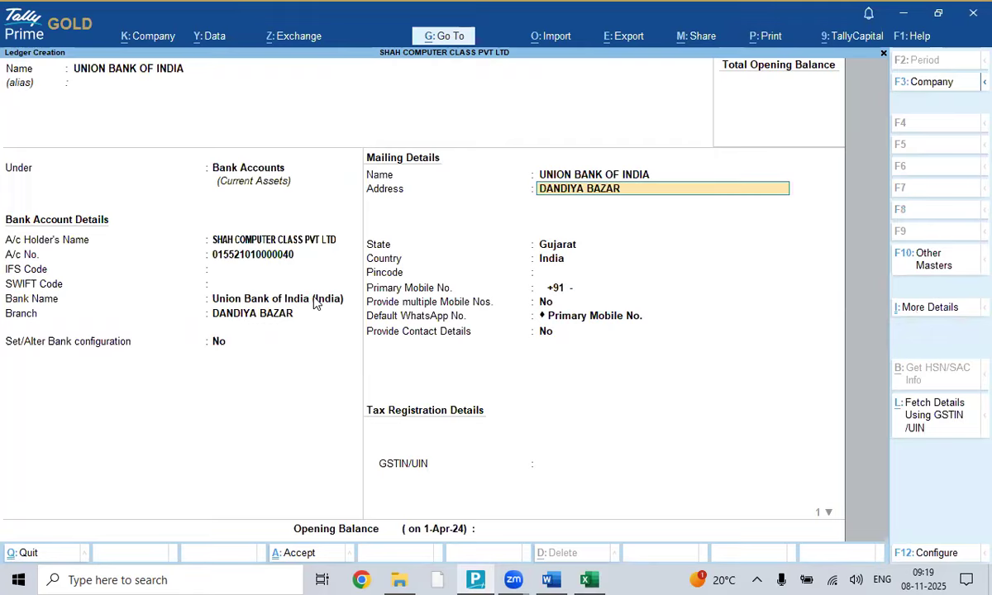
{"action": "type", "text": "R"}
{"action": "key", "text": "Return"}
{"action": "type", "text": "VADODARA"}
{"action": "key", "text": "Return"}
- Fill in pincode 390001 and move past the contact fields to the opening balance
{"action": "key", "text": "Return"}
{"action": "key", "text": "Return"}
{"action": "key", "text": "Return"}
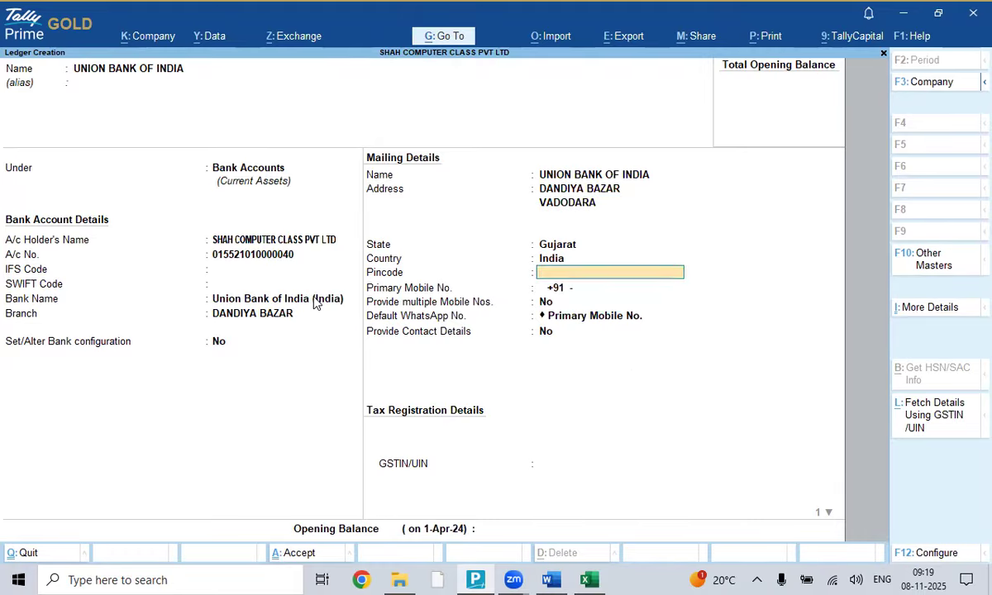
{"action": "key", "text": "Return"}
{"action": "key", "text": "BackSpace"}
{"action": "key", "text": "BackSpace"}
{"action": "type", "text": "390001"}
{"action": "key", "text": "Return"}
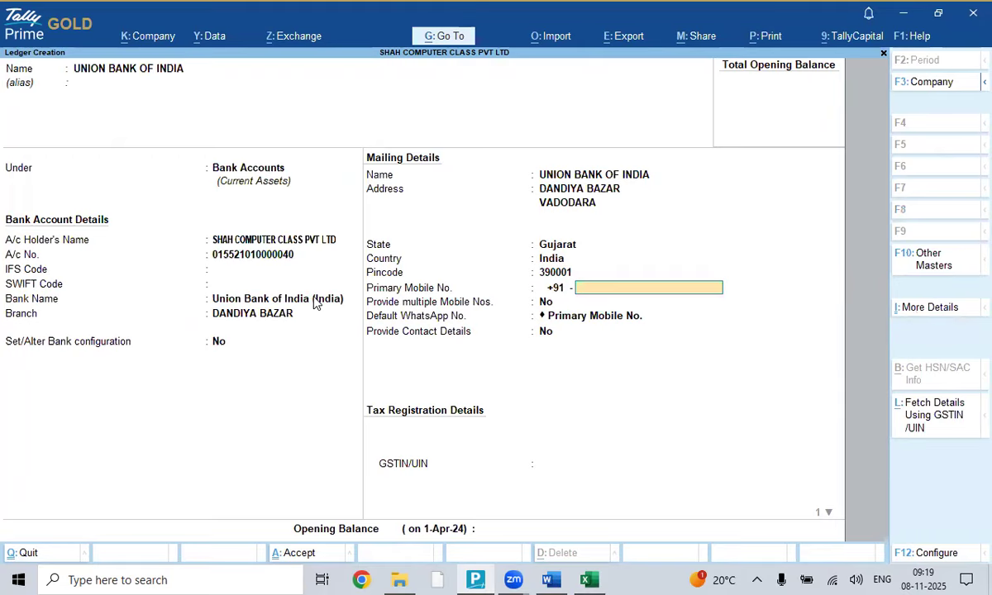
{"action": "key", "text": "Return"}
{"action": "key", "text": "Return"}
{"action": "key", "text": "Return"}
{"action": "key", "text": "Return"}
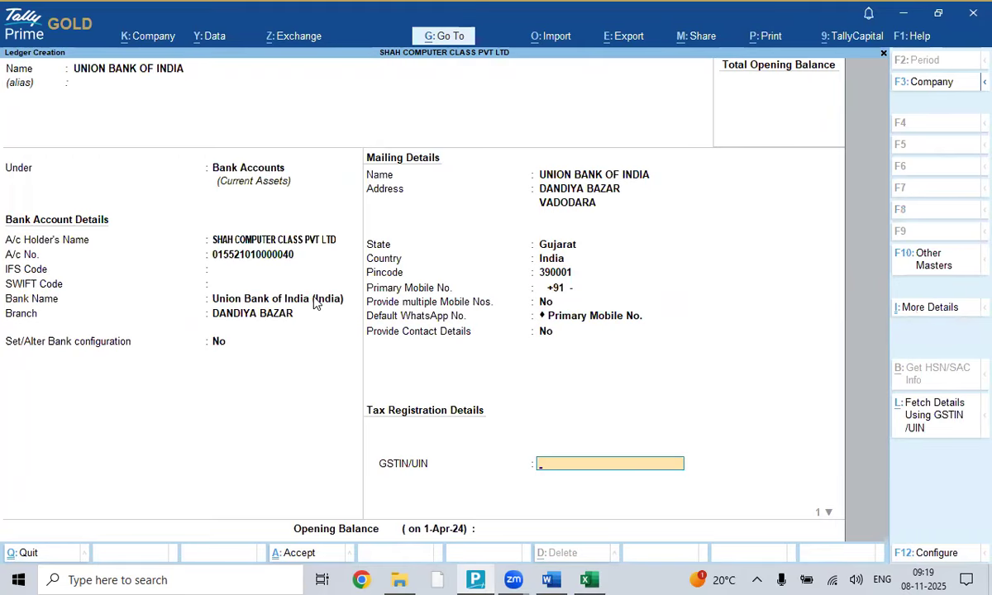
{"action": "key", "text": "Return"}
{"action": "key", "text": "Return"}
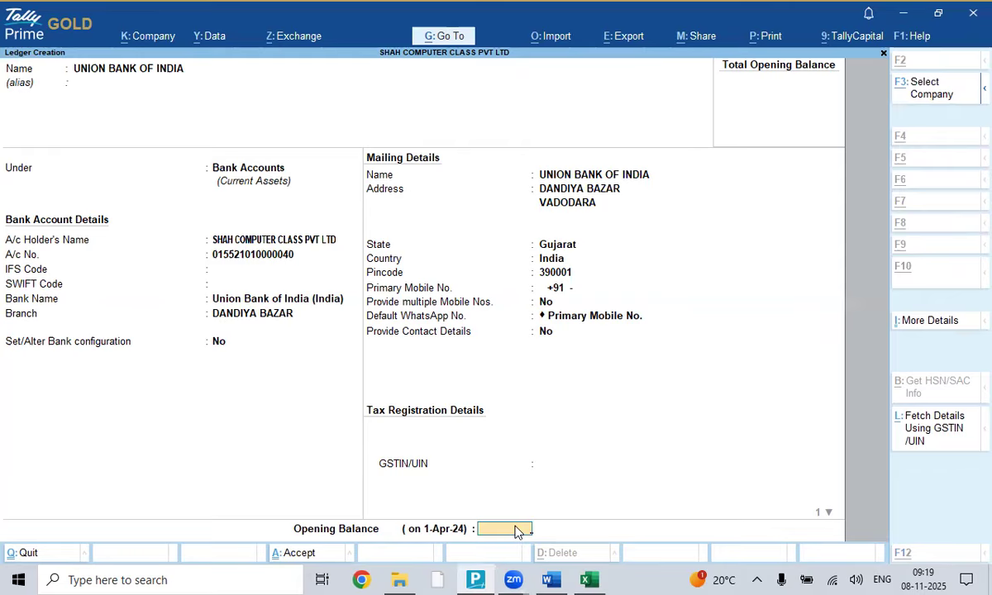
{"action": "key", "text": "alt+Tab"}
{"action": "key", "text": "alt+Tab"}
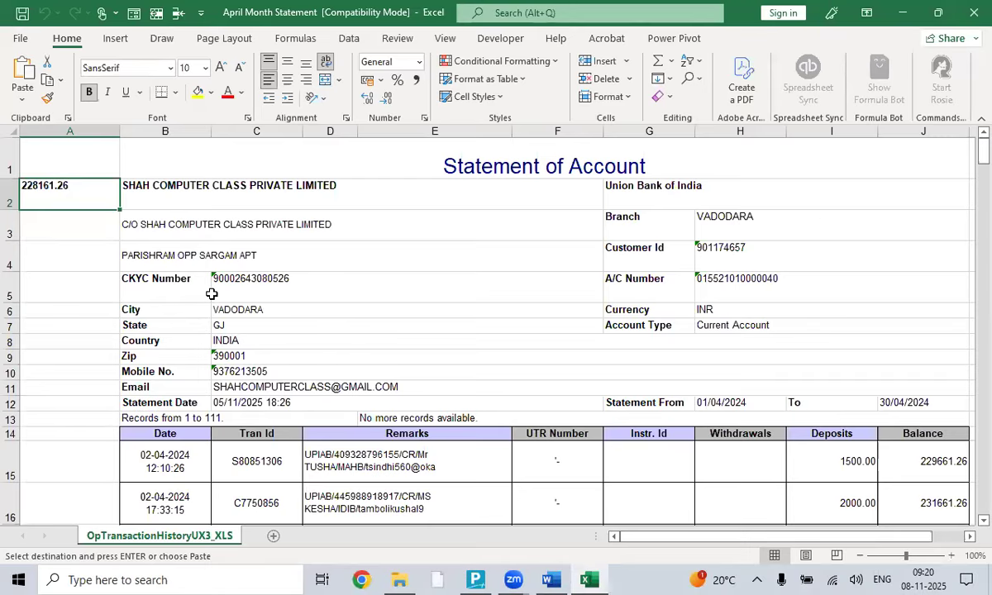
- Enter a 2,28,161.26 Dr opening balance and save the UNION BANK OF INDIA ledger
{"action": "key", "text": "alt+Tab"}
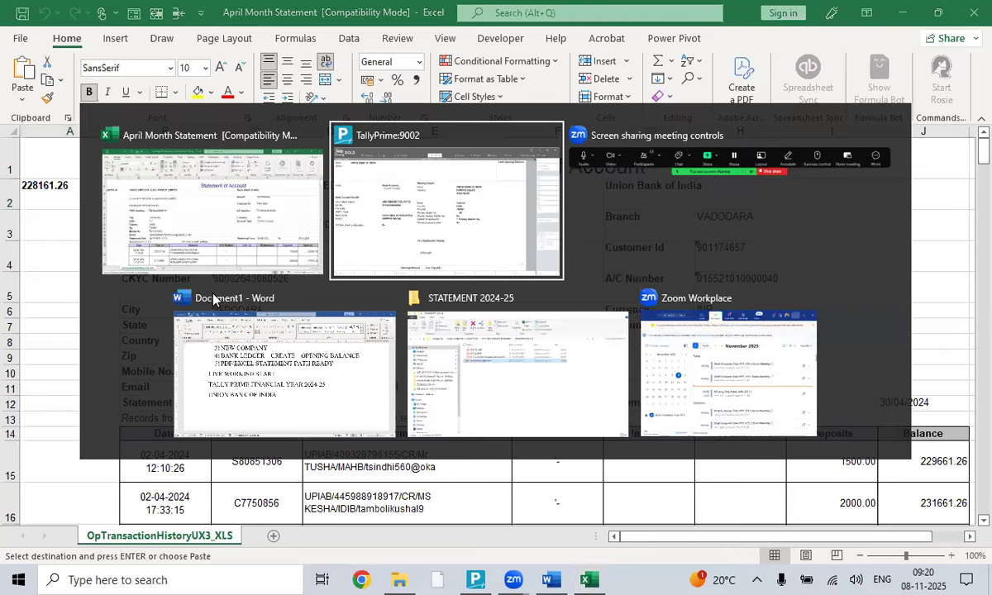
{"action": "type", "text": "2,28,161.2"}
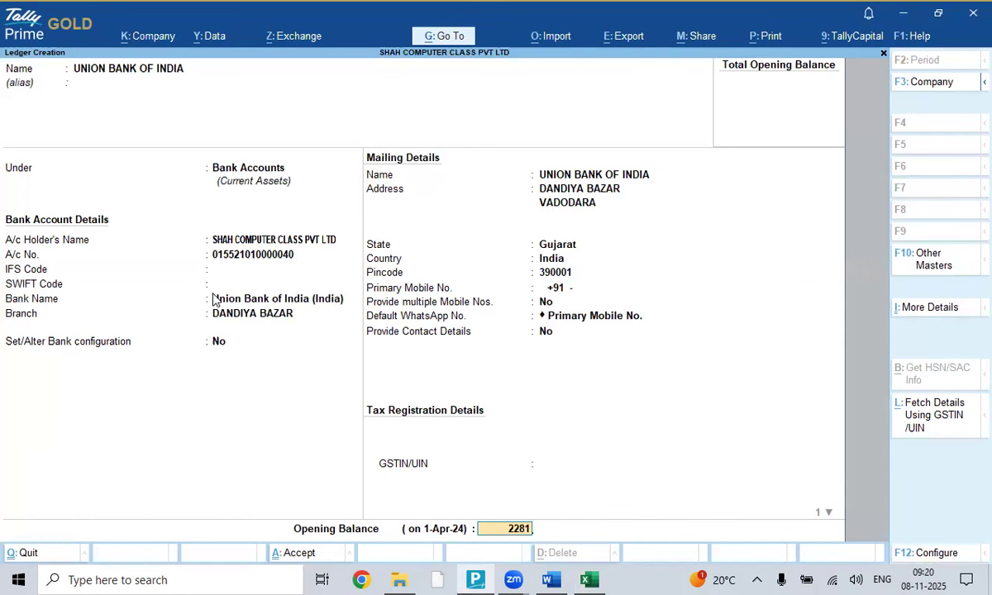
{"action": "type", "text": "61.26"}
{"action": "key", "text": "Return"}
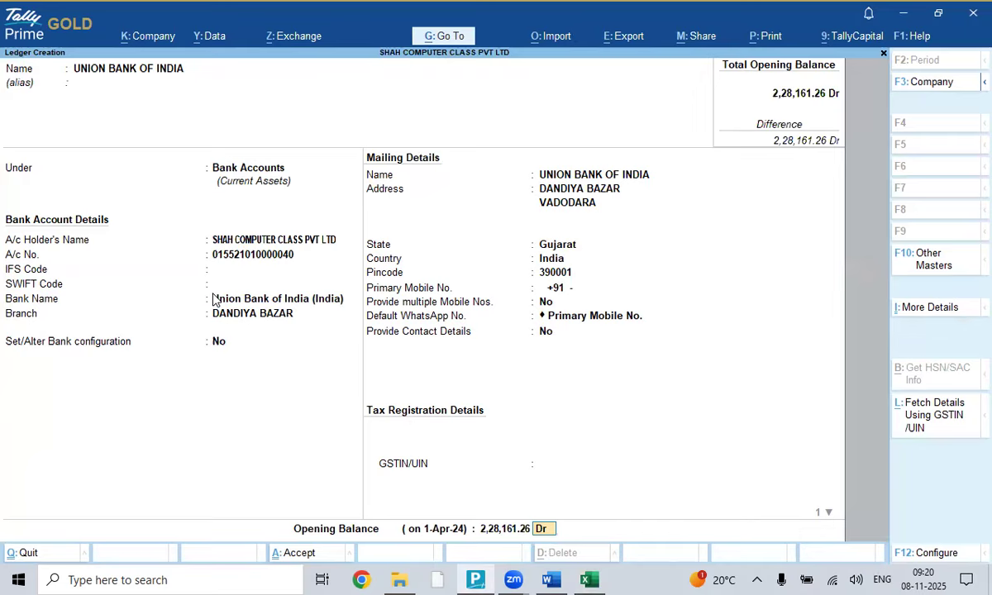
{"action": "key", "text": "Return"}
{"action": "key", "text": "Return"}
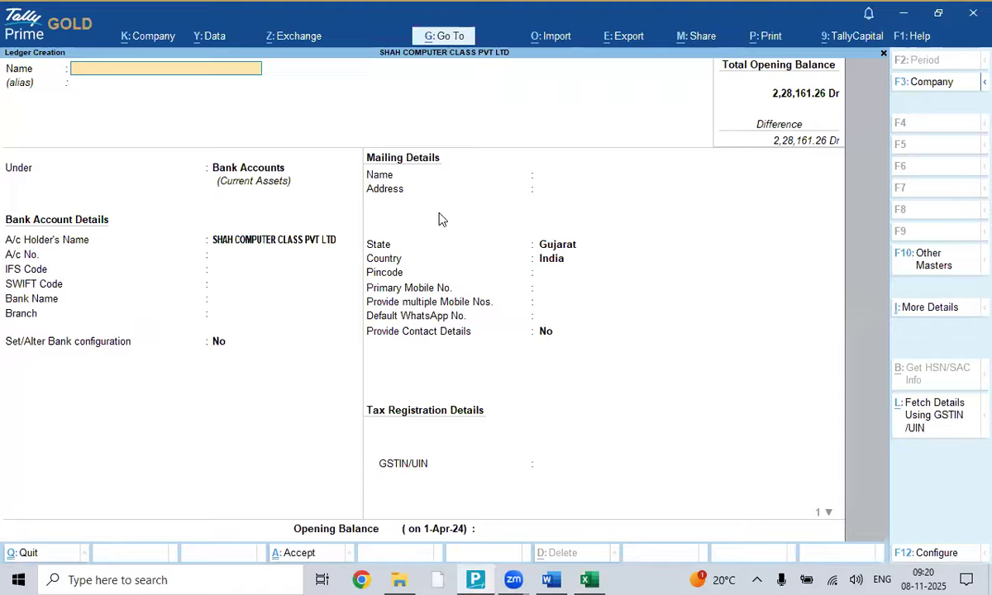
- Leave Ledger Creation, review the saved UNION BANK OF INDIA ledger in Alter, then exit
{"action": "key", "text": "Escape"}
{"action": "key", "text": "Escape"}
{"action": "key", "text": "Return"}
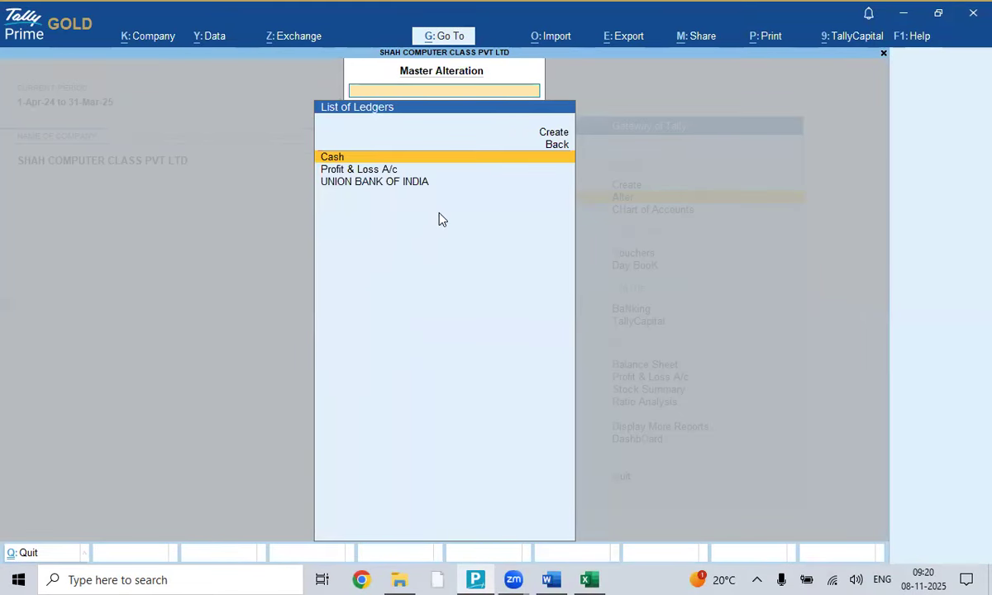
{"action": "key", "text": "Down"}
{"action": "key", "text": "Down"}
{"action": "key", "text": "Return"}
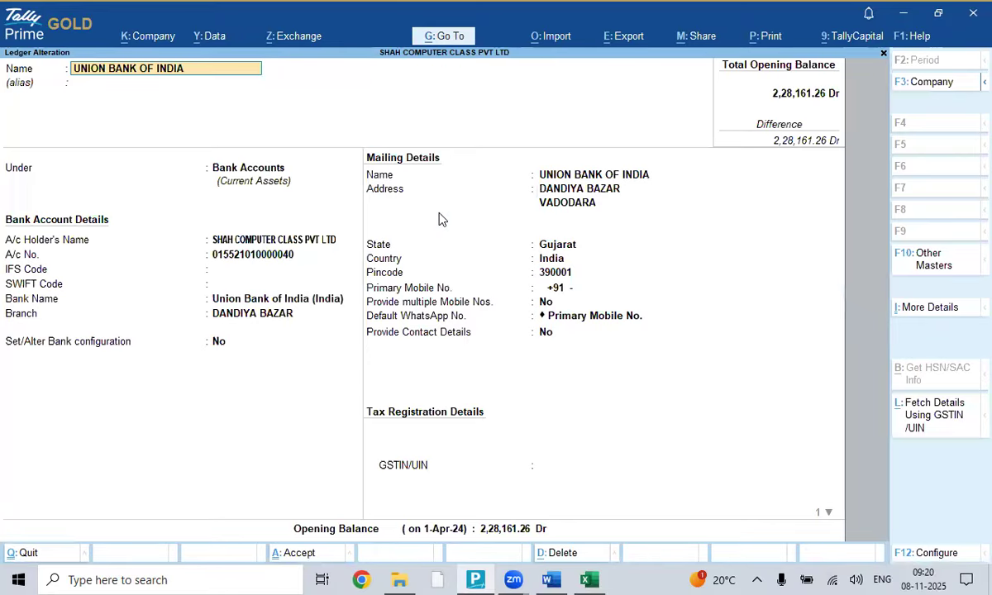
{"action": "key", "text": "BackSpace"}
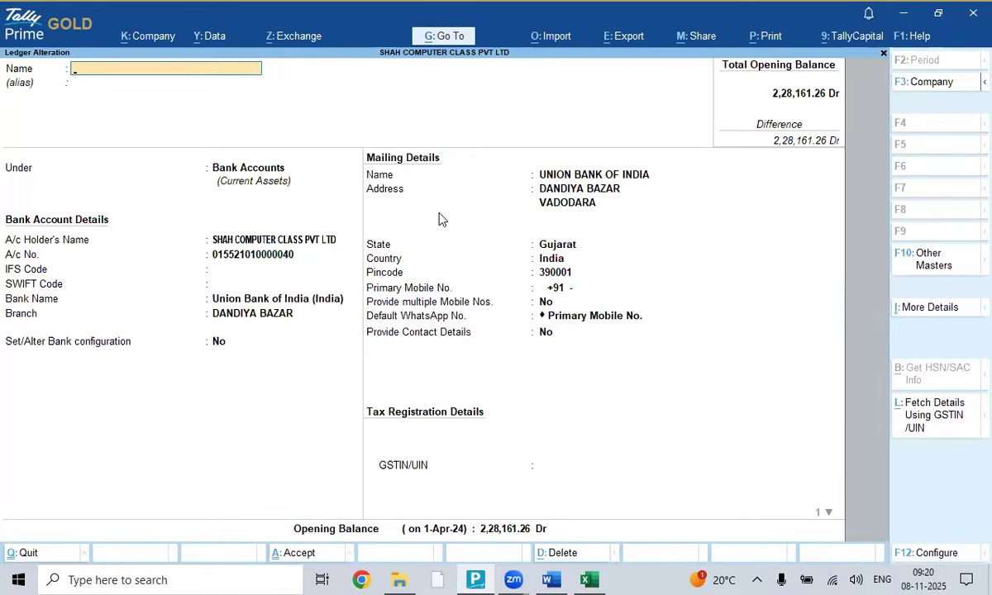
{"action": "key", "text": "Escape"}
{"action": "key", "text": "Escape"}
{"action": "key", "text": "Escape"}
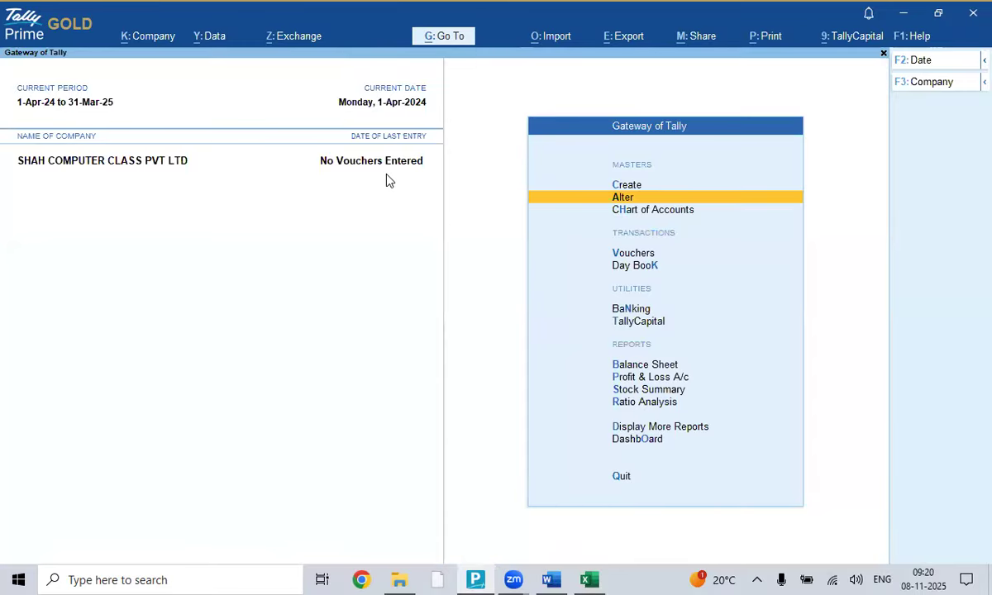
{"action": "key", "text": "Down"}
{"action": "key", "text": "Down"}
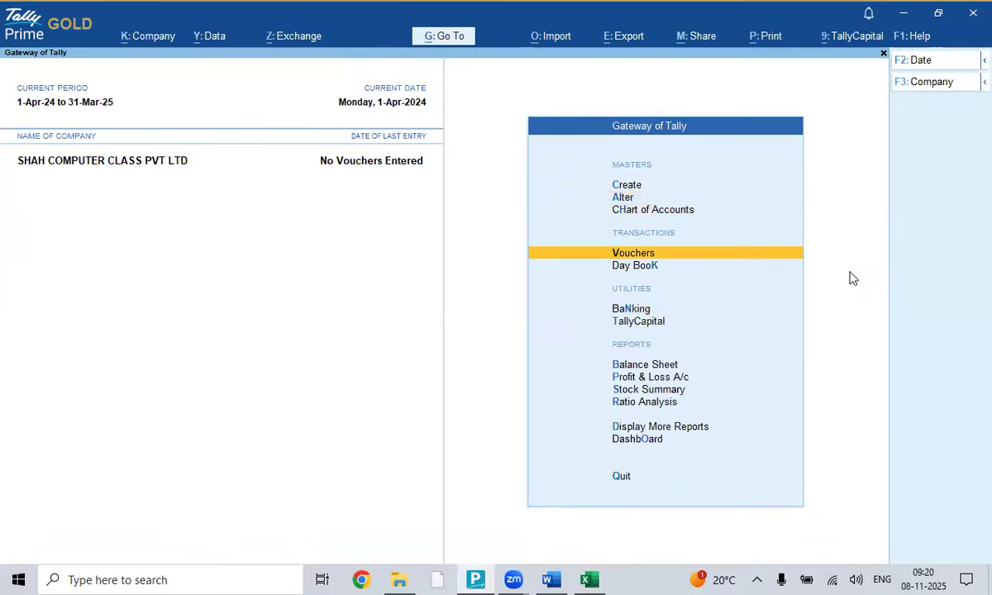
{"action": "key", "text": "Return"}
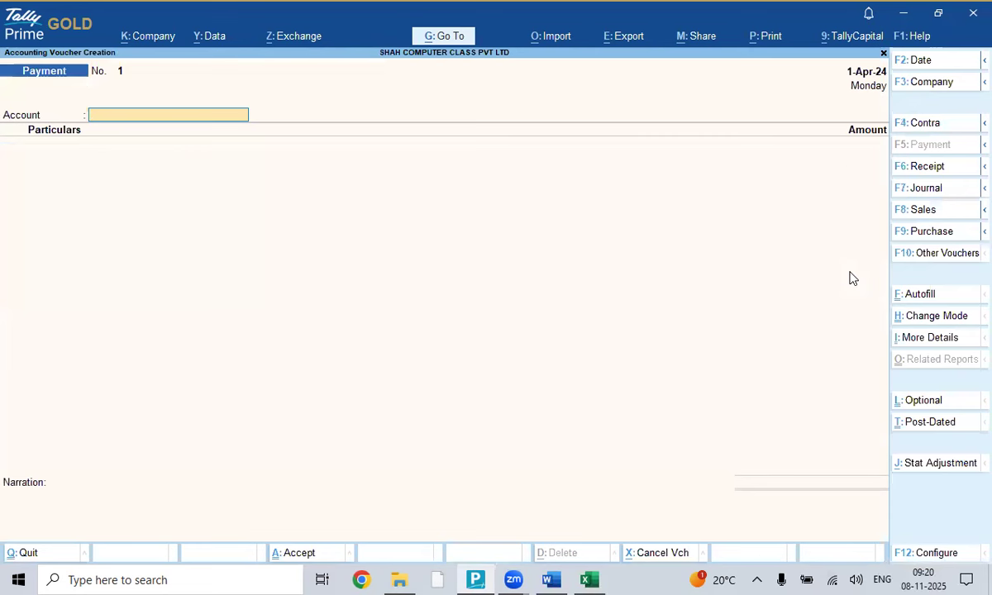
{"action": "key", "text": "alt"}
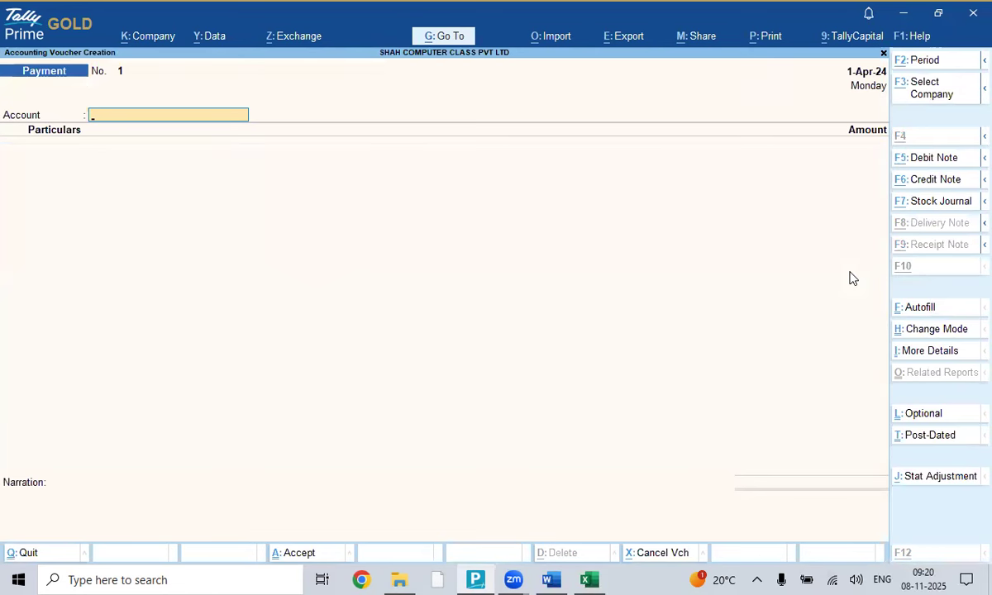
{"action": "key", "text": "alt+F2"}
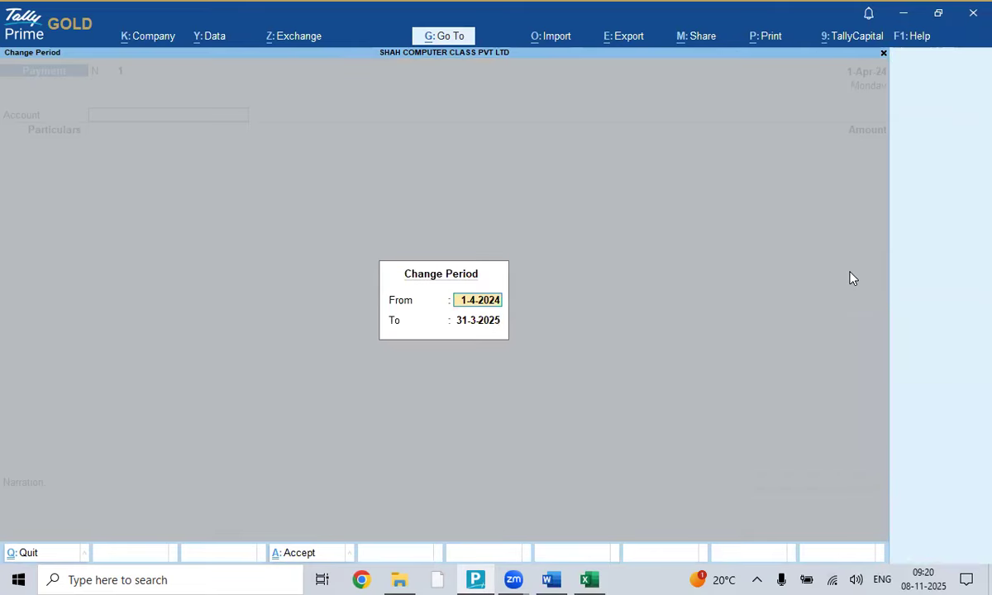
{"action": "key", "text": "Escape"}
{"action": "key", "text": "Escape"}
{"action": "key", "text": "y"}
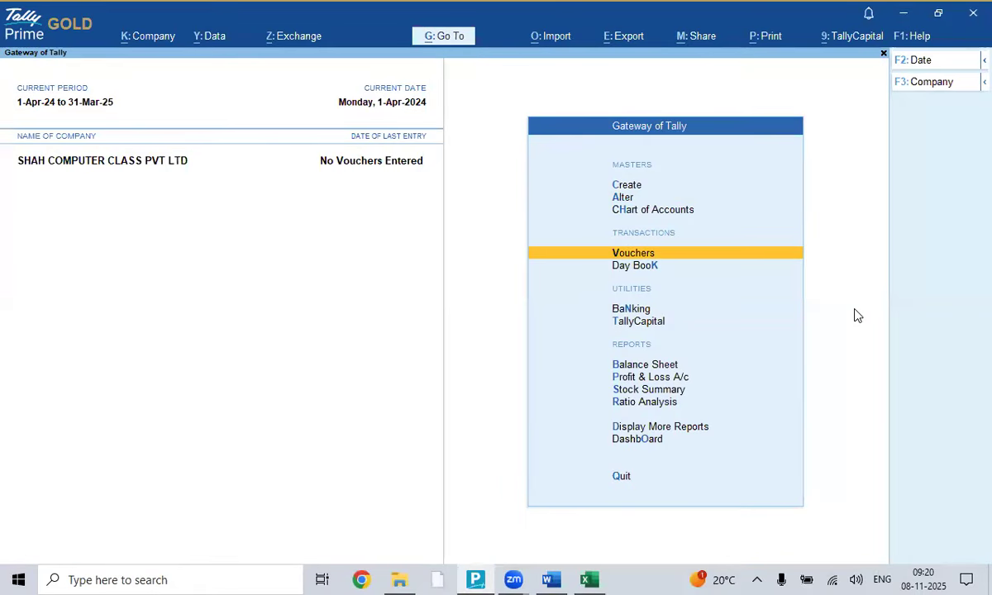
{"action": "left_click", "coordinate": [590, 580]}
{"action": "scroll", "coordinate": [669, 267], "scroll_direction": "down", "scroll_amount": 20}
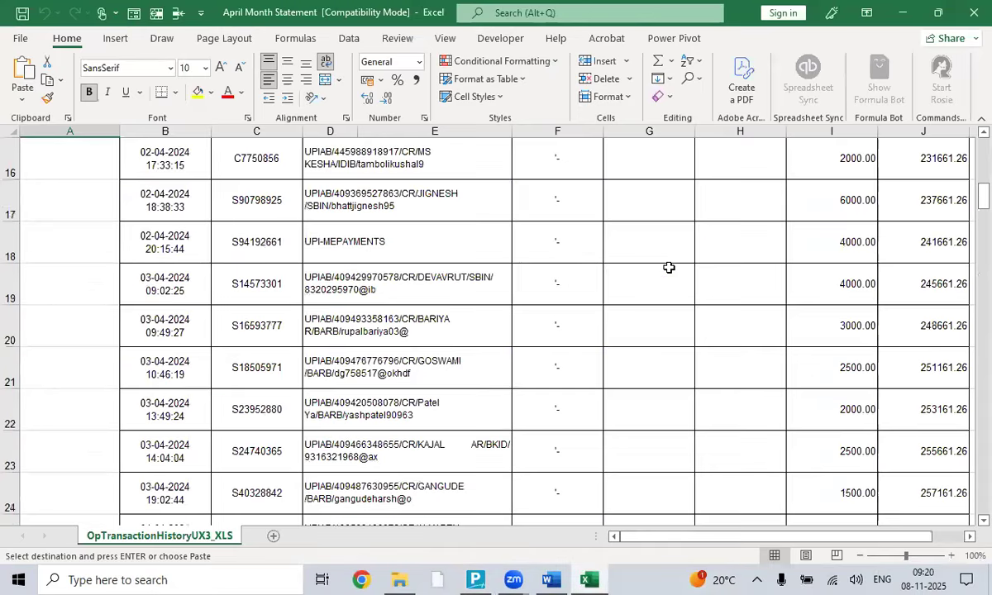
{"action": "scroll", "coordinate": [669, 267], "scroll_direction": "down", "scroll_amount": 19}
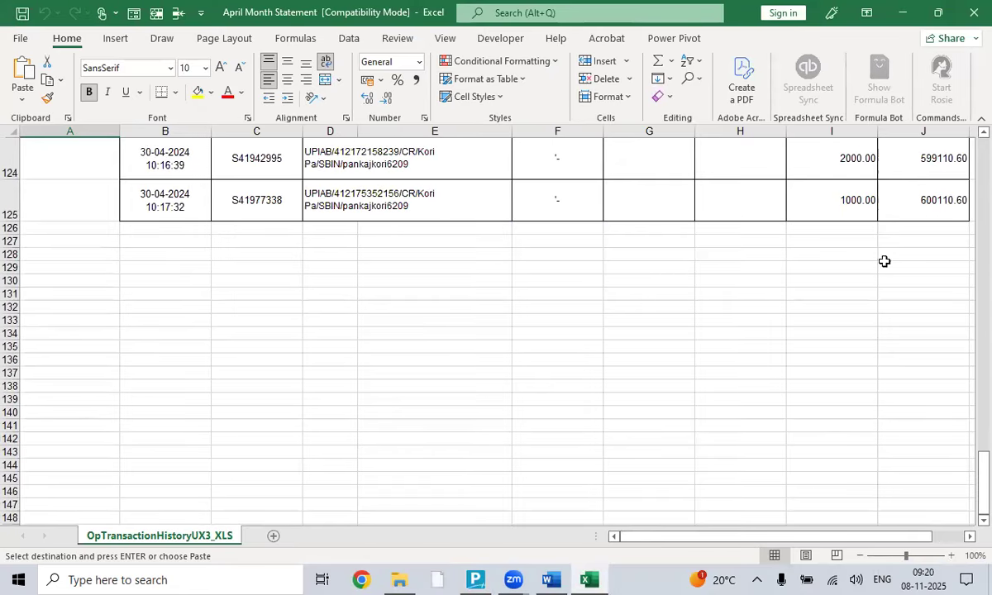
{"action": "left_click", "coordinate": [878, 190]}
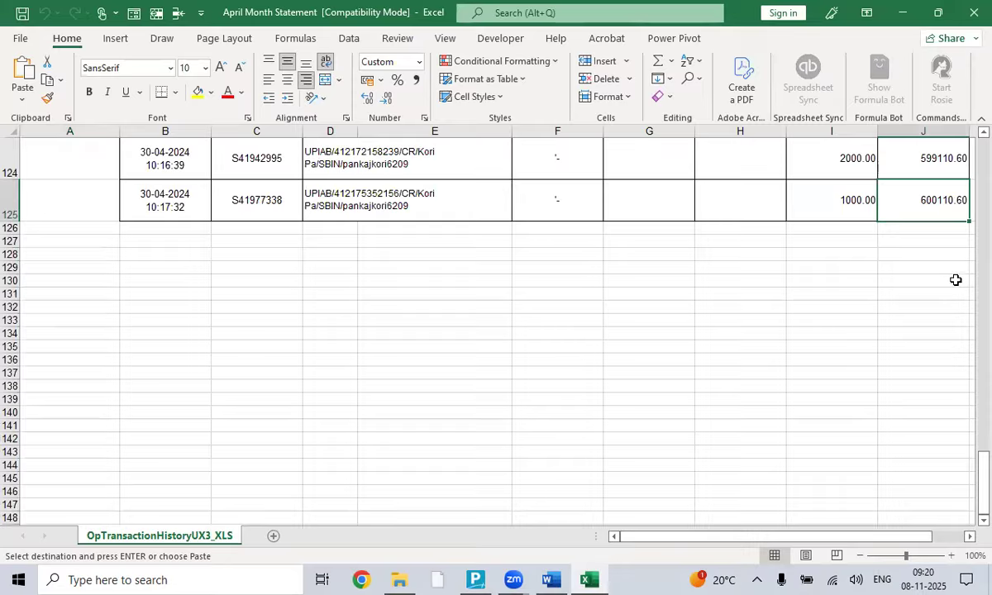
{"action": "scroll", "coordinate": [651, 298], "scroll_direction": "up", "scroll_amount": 20}
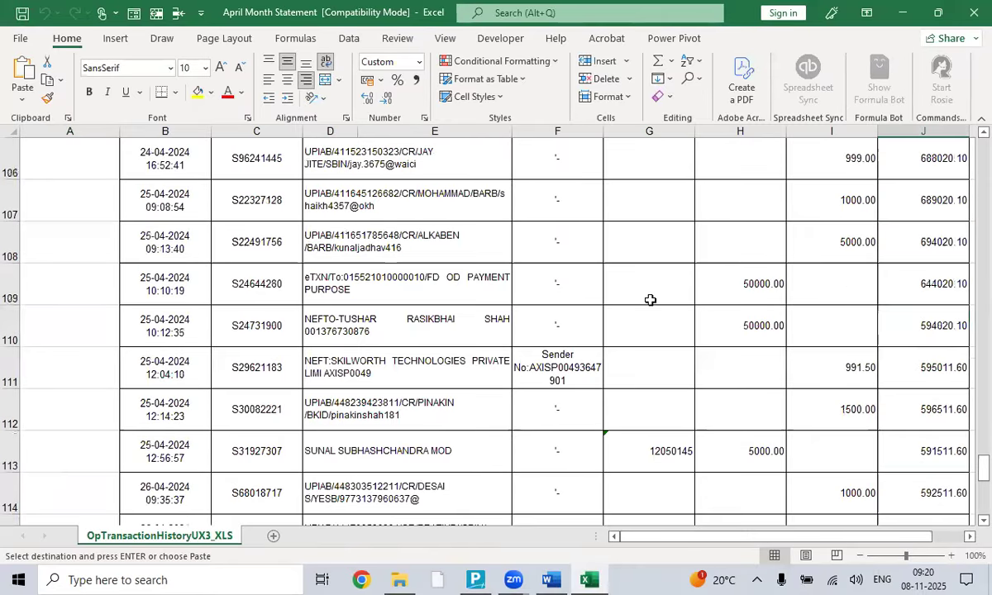
{"action": "scroll", "coordinate": [650, 300], "scroll_direction": "up", "scroll_amount": 10}
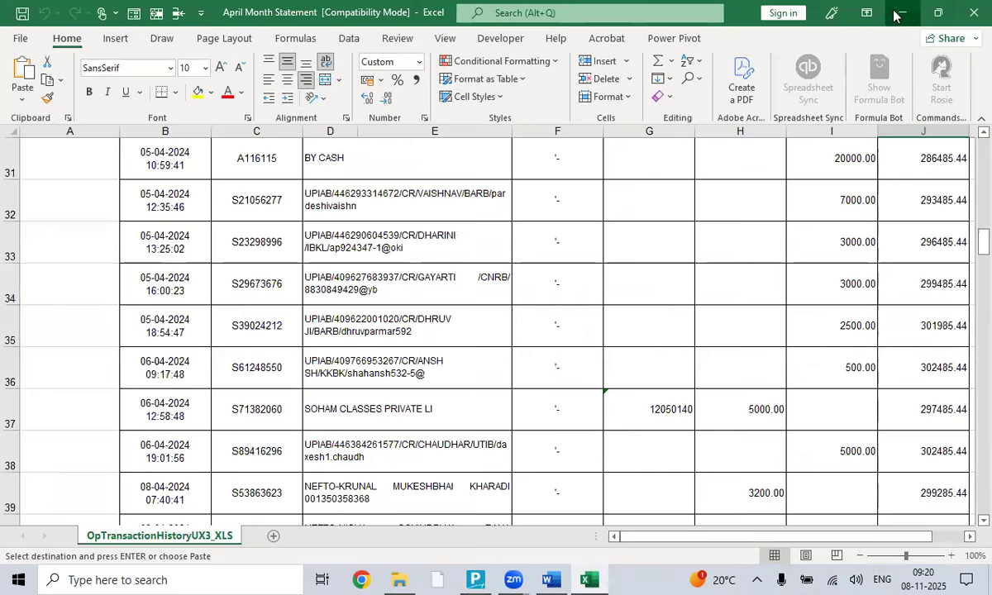
{"action": "left_click", "coordinate": [901, 13]}
- Browse the voucher type counts in the Statistics report, then close it
{"action": "key", "text": "Down"}
{"action": "key", "text": "Down"}
{"action": "key", "text": "Down"}
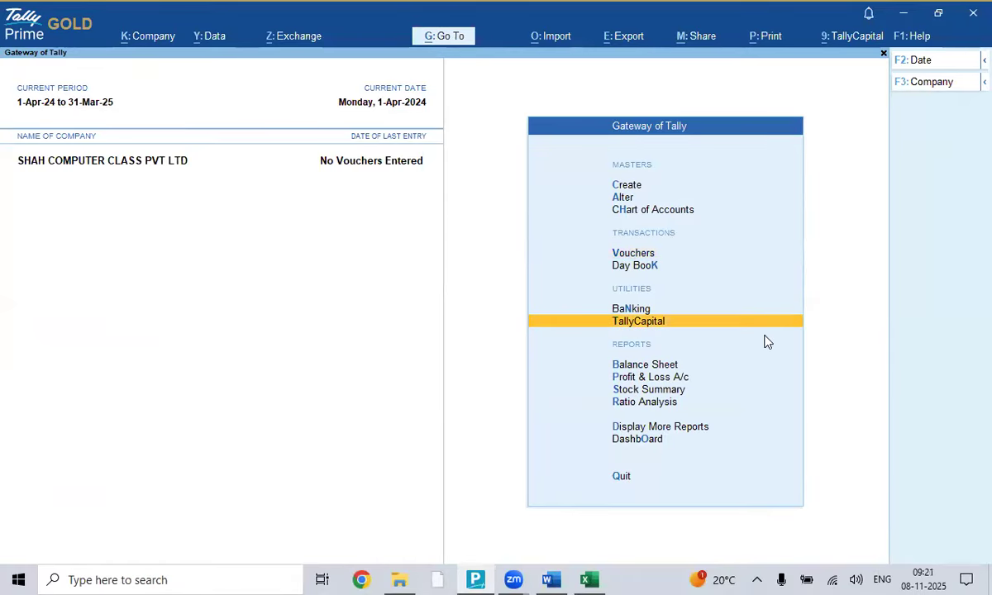
{"action": "key", "text": "Down"}
{"action": "key", "text": "Down"}
{"action": "key", "text": "Down"}
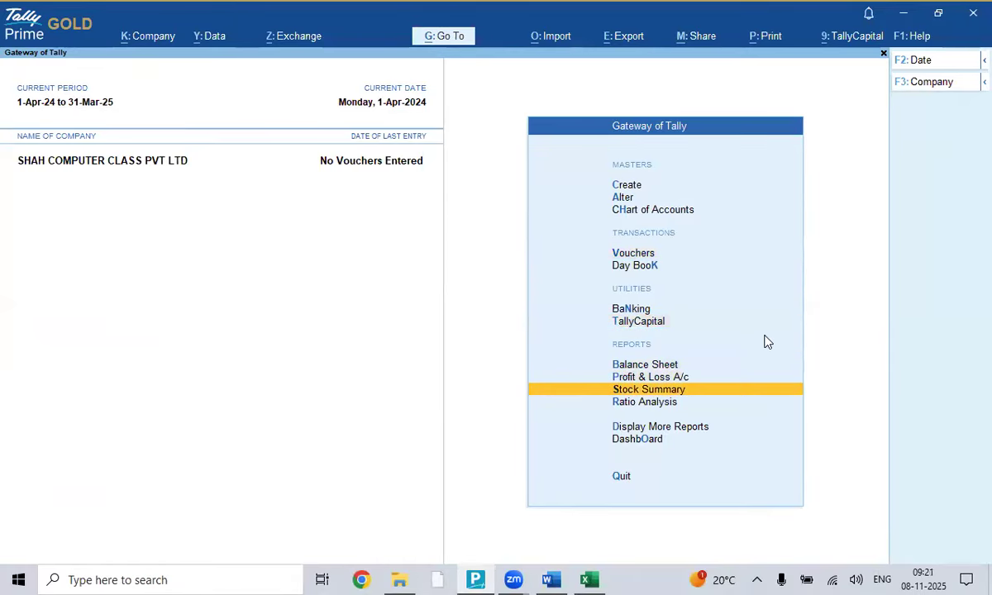
{"action": "key", "text": "d"}
{"action": "key", "text": "s"}
{"action": "key", "text": "s"}
{"action": "key", "text": "Down"}
{"action": "key", "text": "Down"}
{"action": "key", "text": "Down"}
{"action": "key", "text": "Up"}
{"action": "key", "text": "Up"}
{"action": "key", "text": "Up"}
{"action": "key", "text": "Down"}
{"action": "key", "text": "Down"}
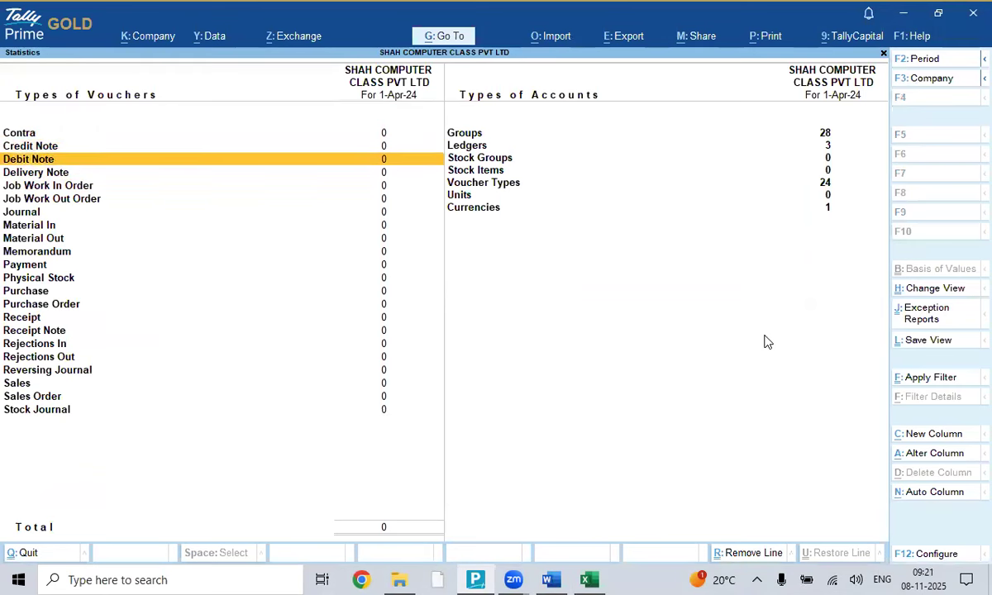
{"action": "key", "text": "Down"}
{"action": "key", "text": "Down"}
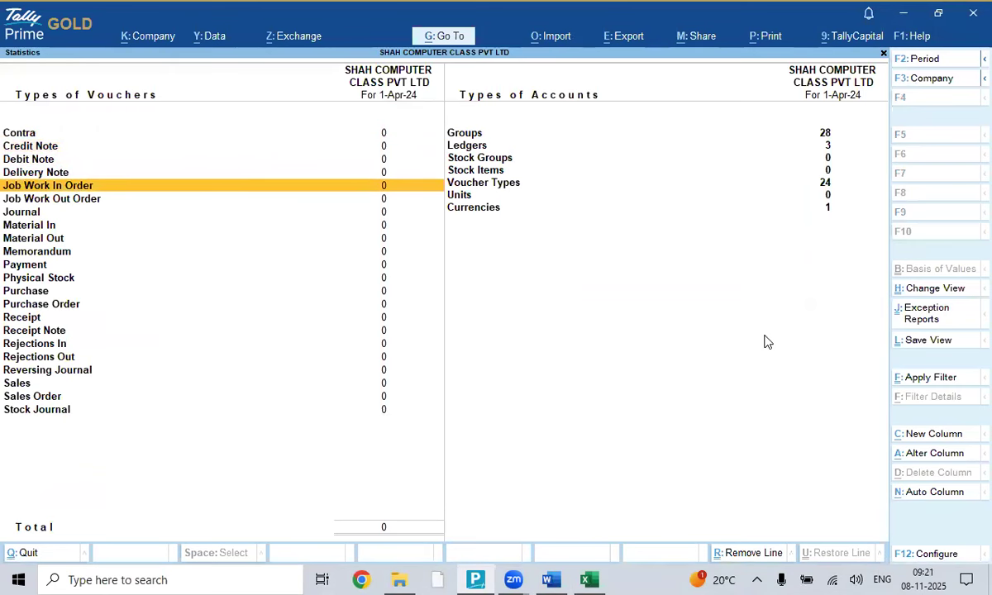
{"action": "key", "text": "Escape"}
{"action": "key", "text": "Escape"}
{"action": "key", "text": "Escape"}
- Open and close the Dashboard, then reopen the Display More Reports menu
{"action": "key", "text": "Up"}
{"action": "key", "text": "Up"}
{"action": "key", "text": "Up"}
{"action": "key", "text": "Down"}
{"action": "key", "text": "Down"}
{"action": "key", "text": "Down"}
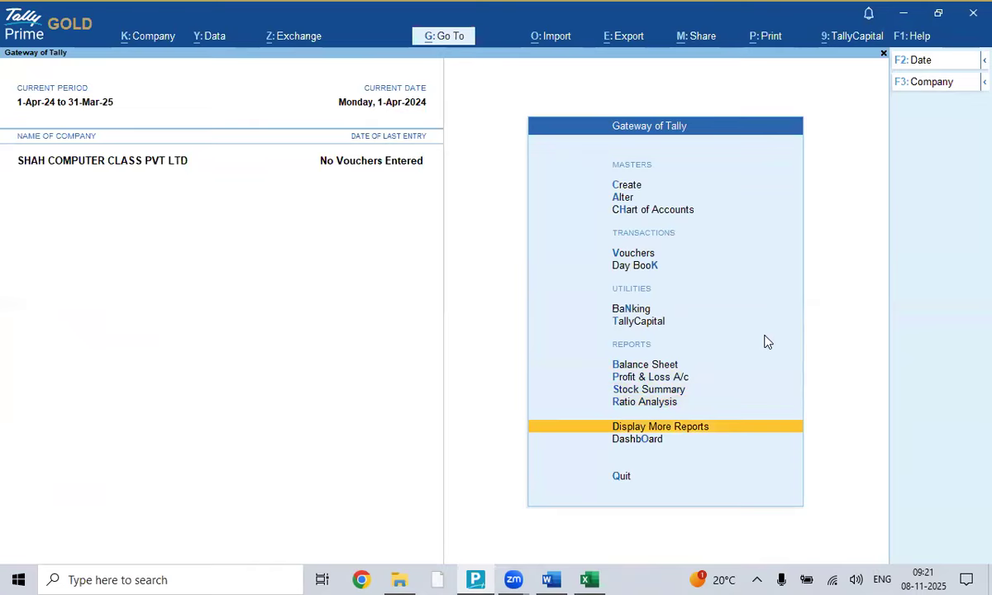
{"action": "key", "text": "Down"}
{"action": "key", "text": "Return"}
{"action": "key", "text": "Escape"}
{"action": "key", "text": "Up"}
{"action": "key", "text": "Return"}
- View the UNION BANK OF INDIA ledger under Account Books to confirm it has no vouchers
{"action": "key", "text": "Down"}
{"action": "key", "text": "Down"}
{"action": "key", "text": "Down"}
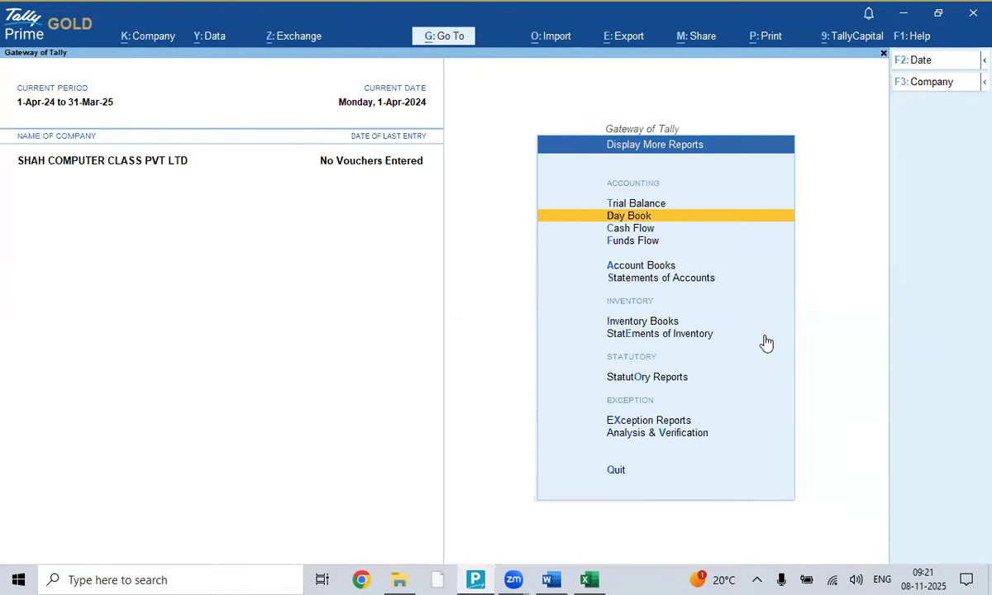
{"action": "key", "text": "Up"}
{"action": "key", "text": "Down"}
{"action": "key", "text": "Down"}
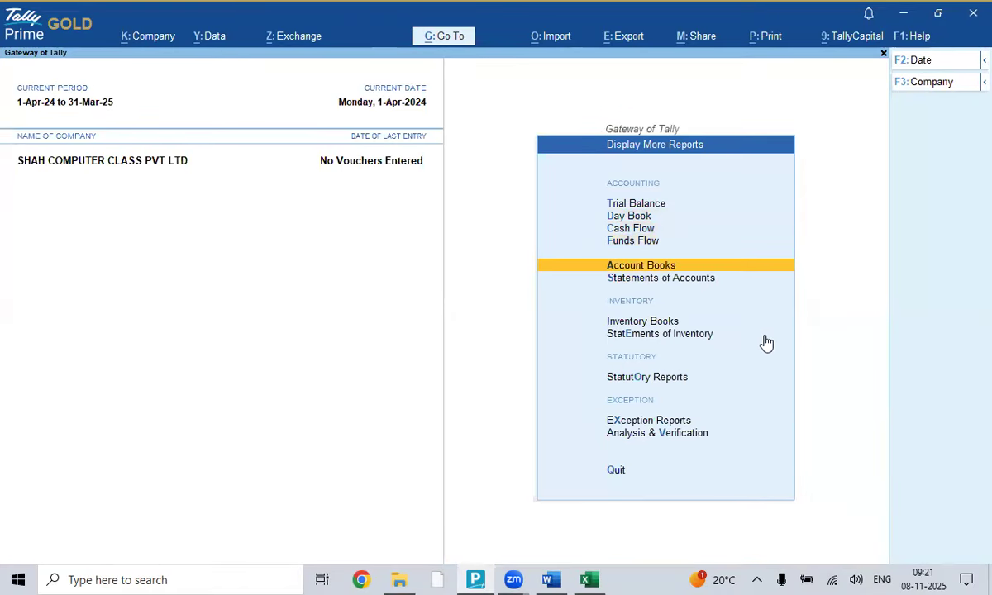
{"action": "key", "text": "Return"}
{"action": "key", "text": "Down"}
{"action": "key", "text": "Return"}
{"action": "key", "text": "Down"}
{"action": "key", "text": "Down"}
{"action": "key", "text": "Return"}
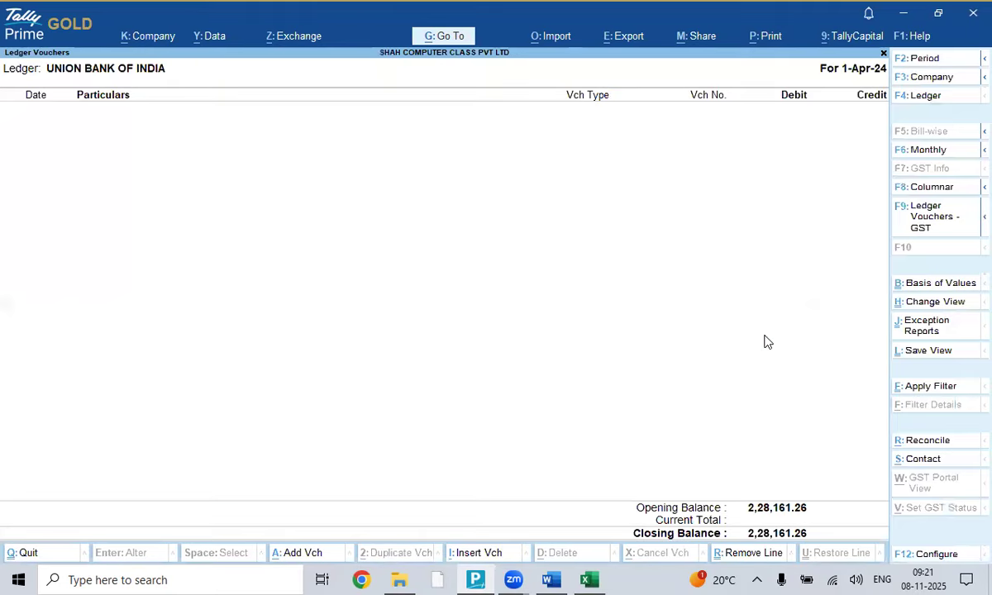
{"action": "key", "text": "Escape"}
{"action": "key", "text": "Escape"}
{"action": "key", "text": "Escape"}
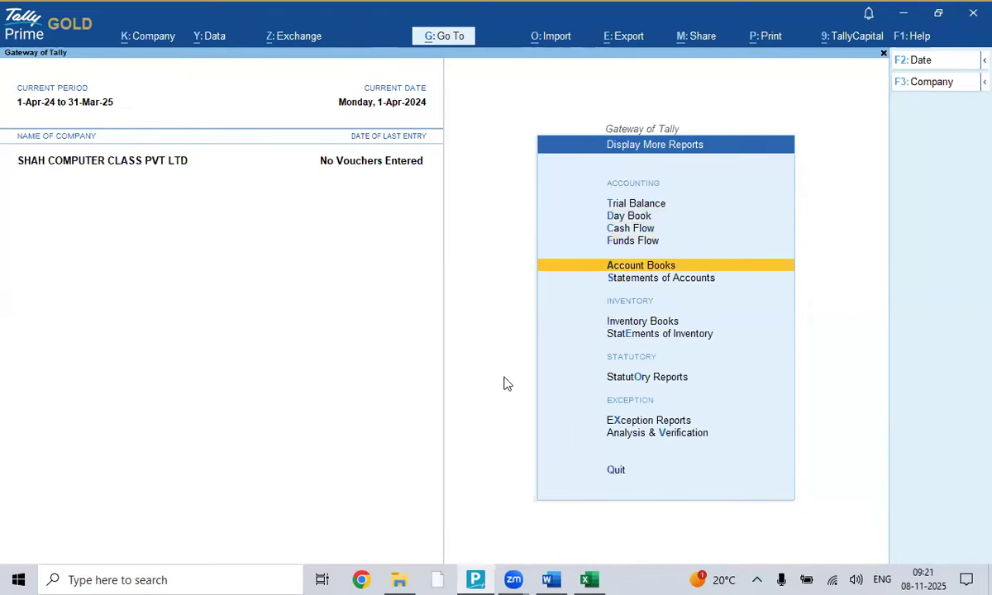
{"action": "left_click", "coordinate": [543, 576]}
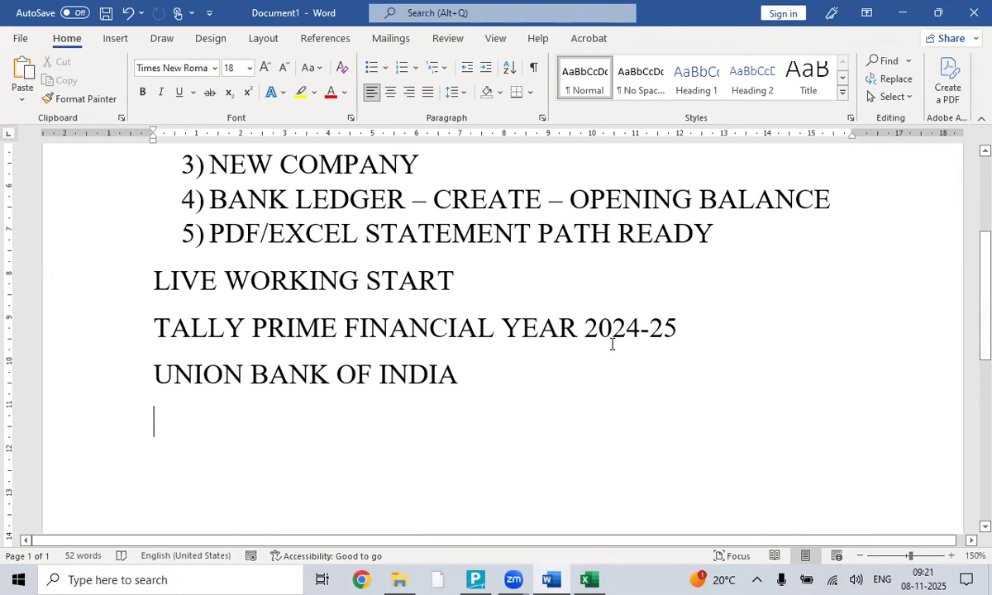
- Add 'PATH SELECT' and 'GO TO IMPORT' lines to the Word checklist
{"action": "type", "text": "PATH SELECT"}
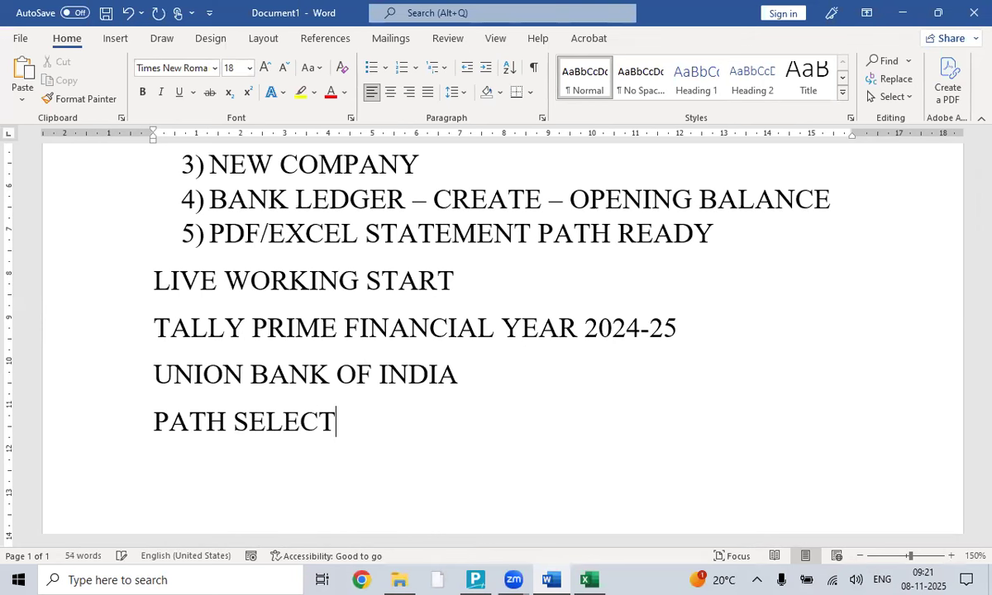
{"action": "key", "text": "Return"}
{"action": "scroll", "coordinate": [672, 333], "scroll_direction": "down", "scroll_amount": 1}
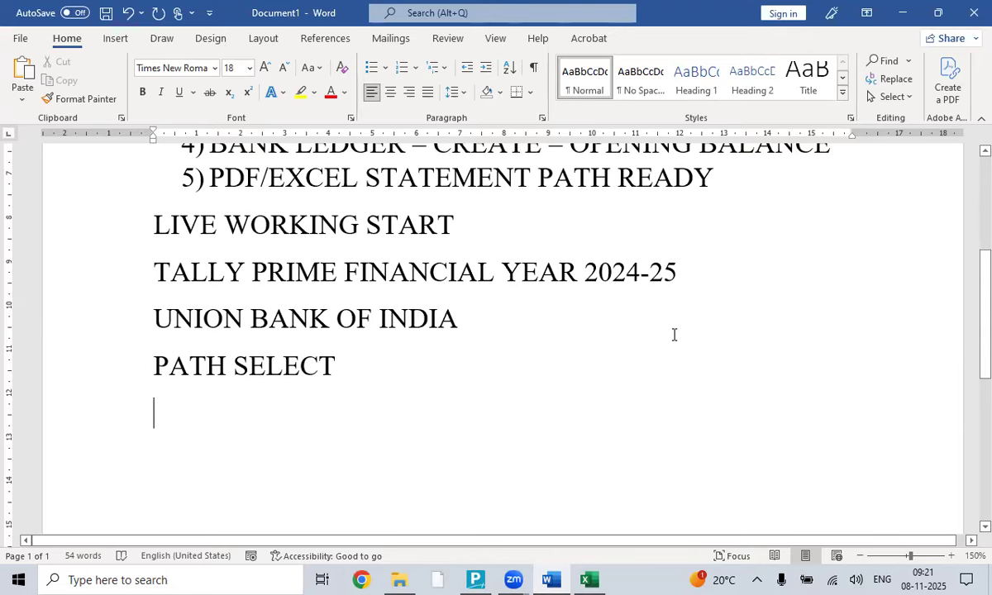
{"action": "type", "text": "GO TO IMPORT"}
{"action": "key", "text": "Return"}
- In Tally, open the Import menu with Bank Statement highlighted
{"action": "key", "text": "alt+Tab"}
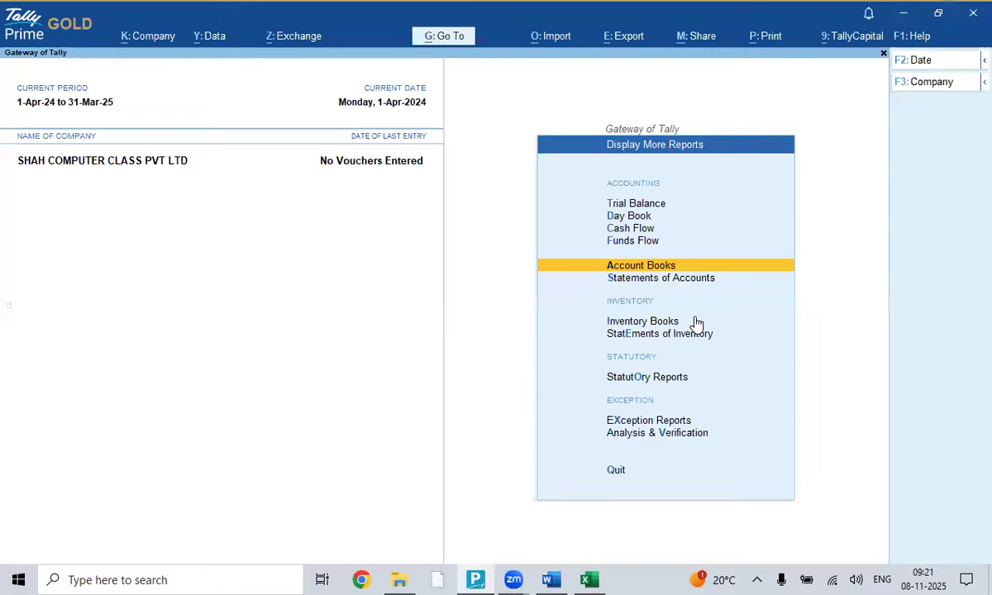
{"action": "left_click", "coordinate": [562, 39]}
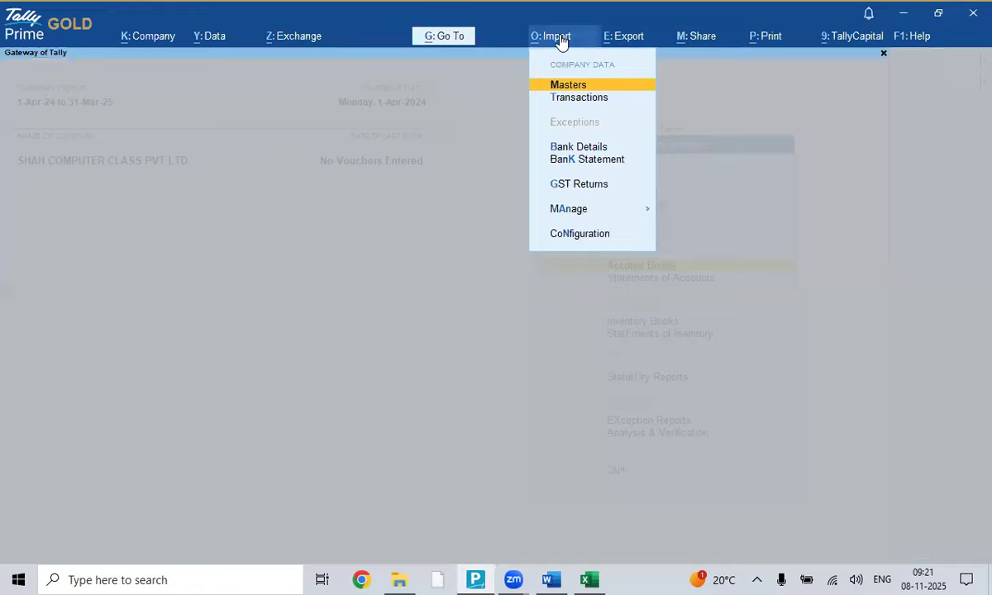
{"action": "key", "text": "Down"}
{"action": "key", "text": "Down"}
{"action": "key", "text": "Down"}
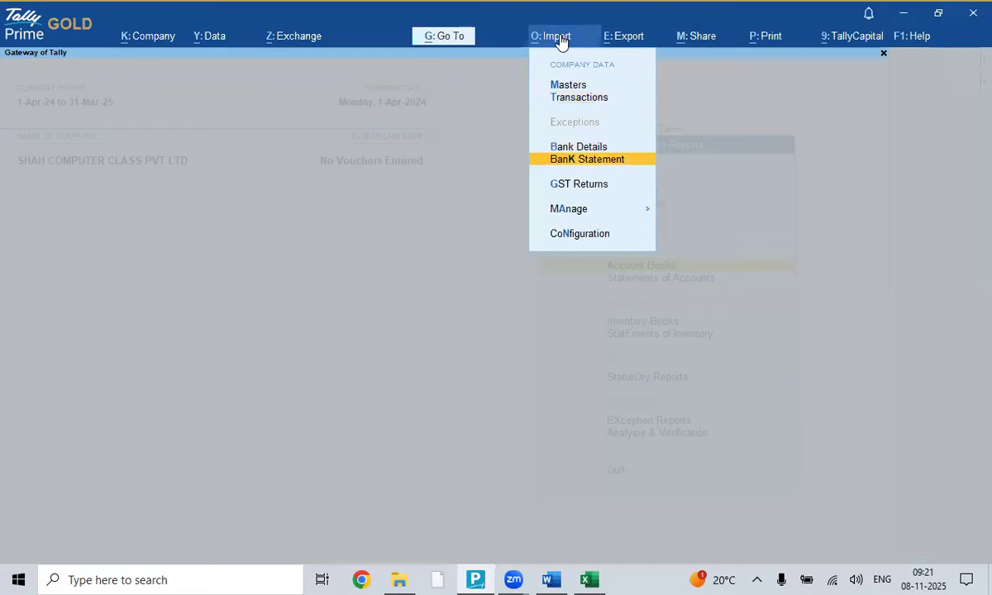
- Paste a screen clipping of Tally's Import menu into the Word notes with a new line after it
{"action": "key", "text": "alt+Tab"}
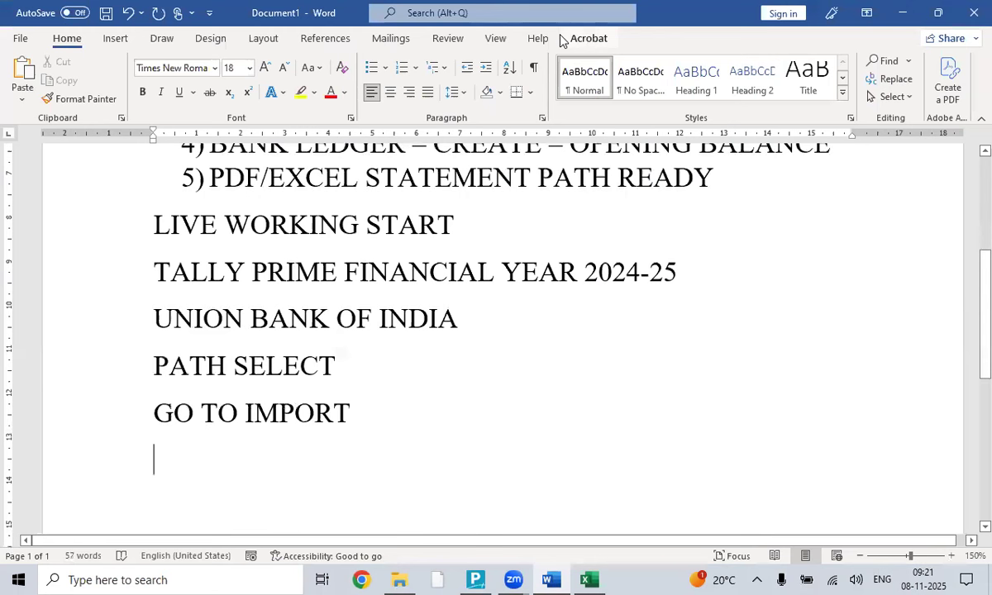
{"action": "left_click", "coordinate": [116, 39]}
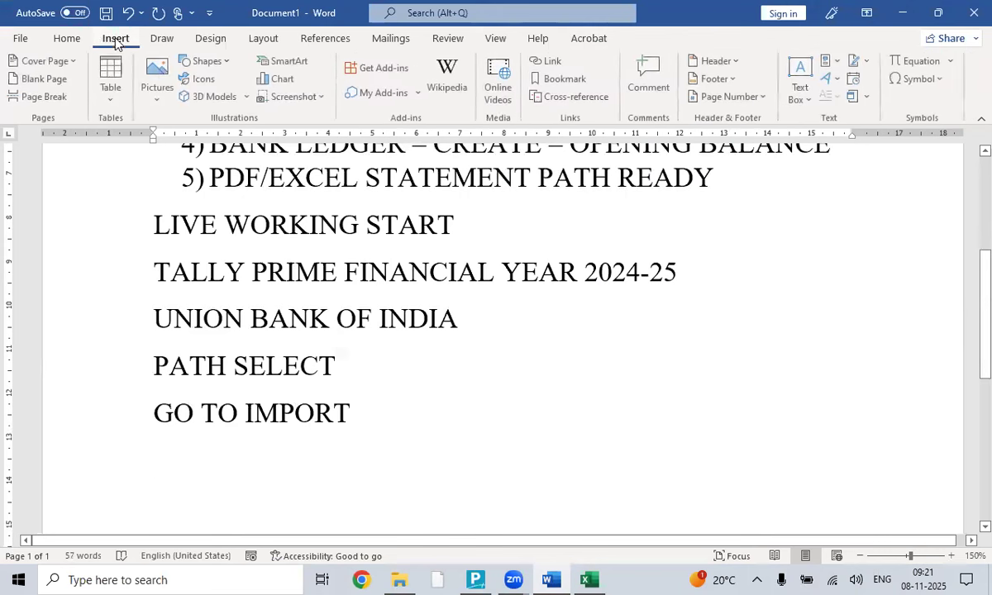
{"action": "left_click", "coordinate": [294, 97]}
{"action": "left_click", "coordinate": [321, 227]}
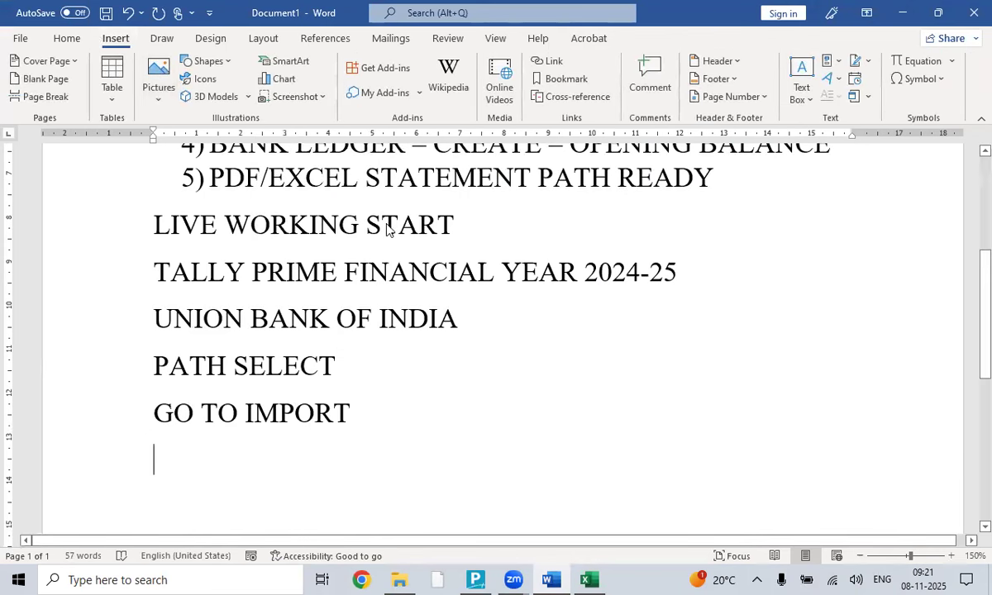
{"action": "left_click_drag", "start_coordinate": [509, 4], "coordinate": [695, 262]}
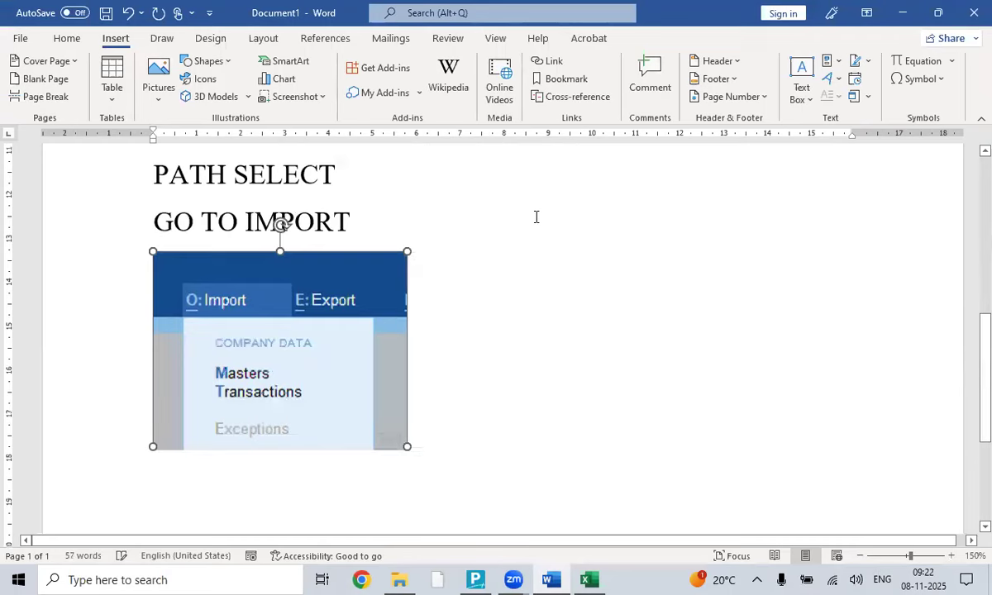
{"action": "scroll", "coordinate": [506, 266], "scroll_direction": "down", "scroll_amount": 5}
{"action": "left_click", "coordinate": [451, 342]}
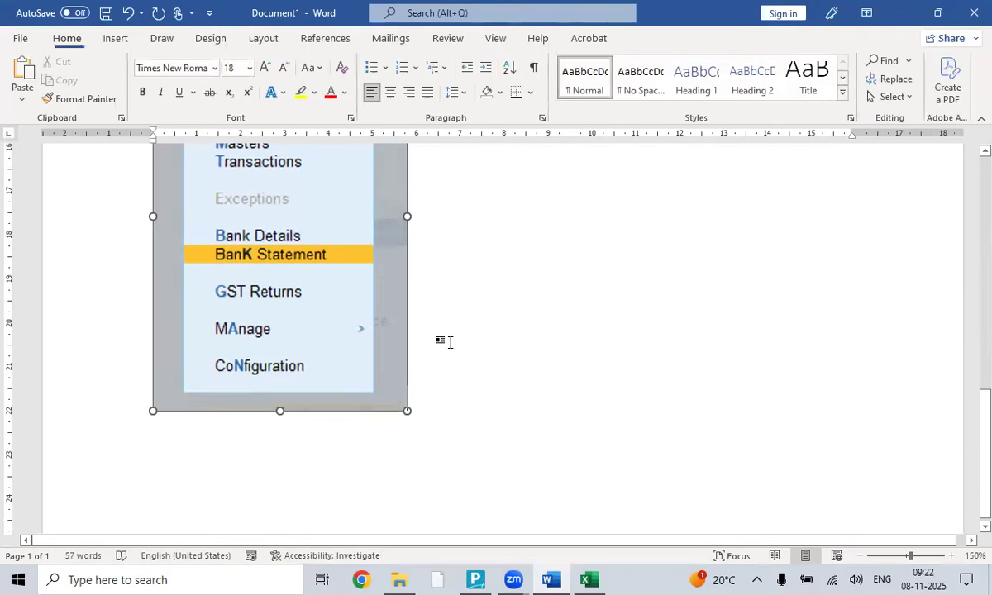
{"action": "key", "text": "Return"}
{"action": "key", "text": "alt+Tab"}
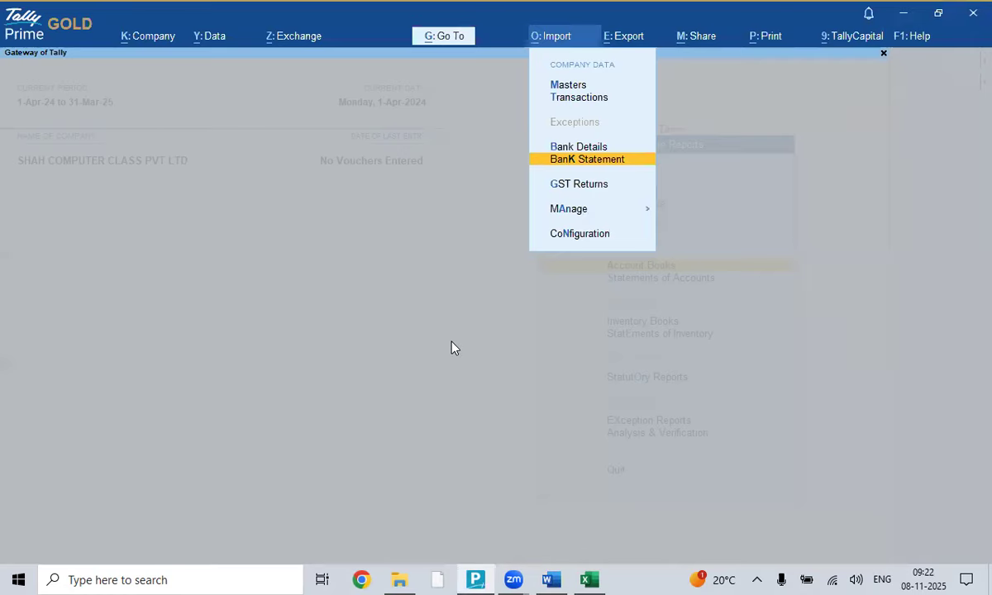
- Set the bank import to UNION BANK OF INDIA, Excel file type, and April Month Statement.xls
{"action": "key", "text": "Return"}
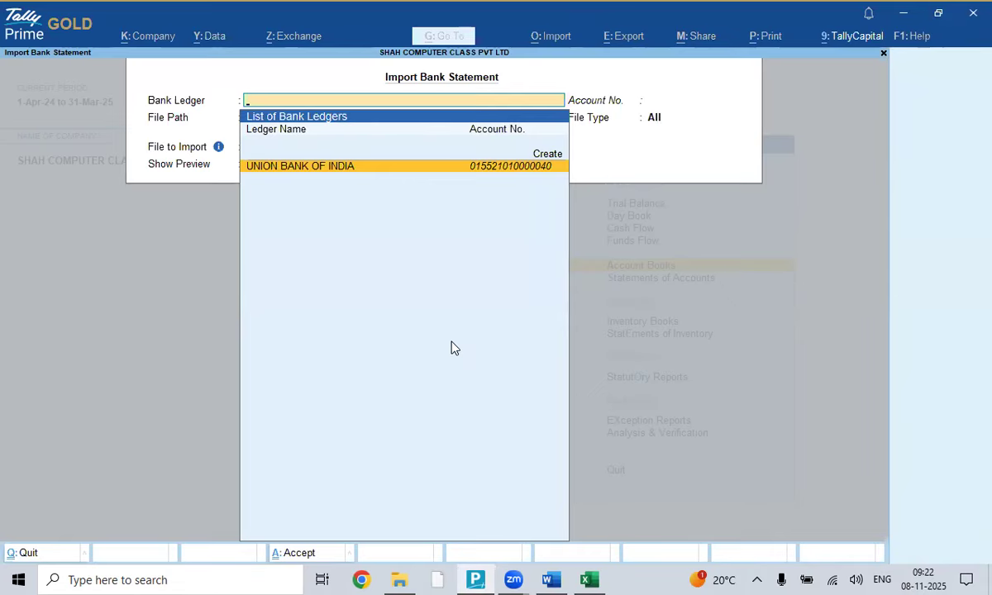
{"action": "key", "text": "Return"}
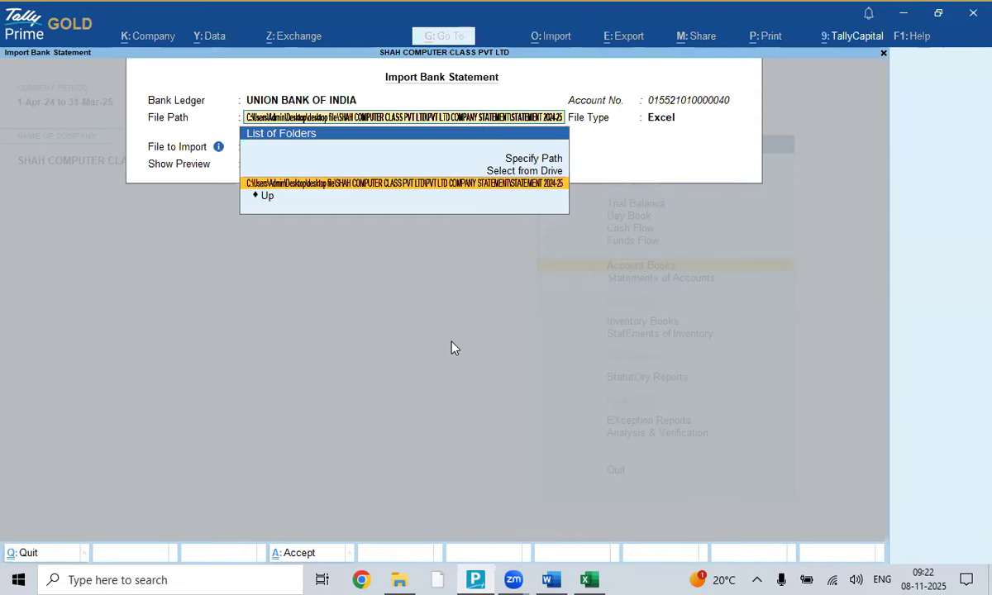
{"action": "key", "text": "Return"}
{"action": "key", "text": "Return"}
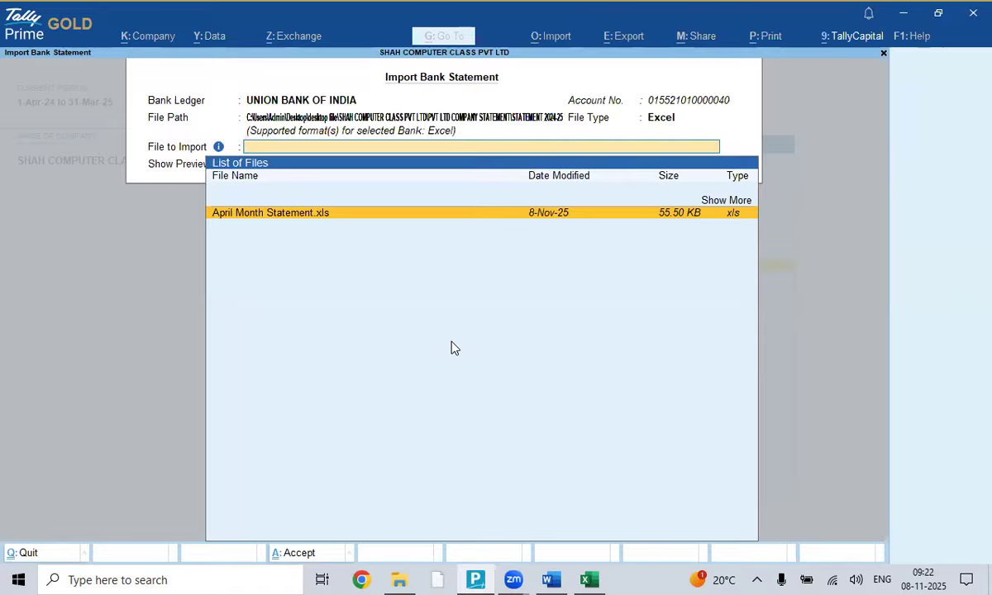
{"action": "key", "text": "BackSpace"}
{"action": "key", "text": "BackSpace"}
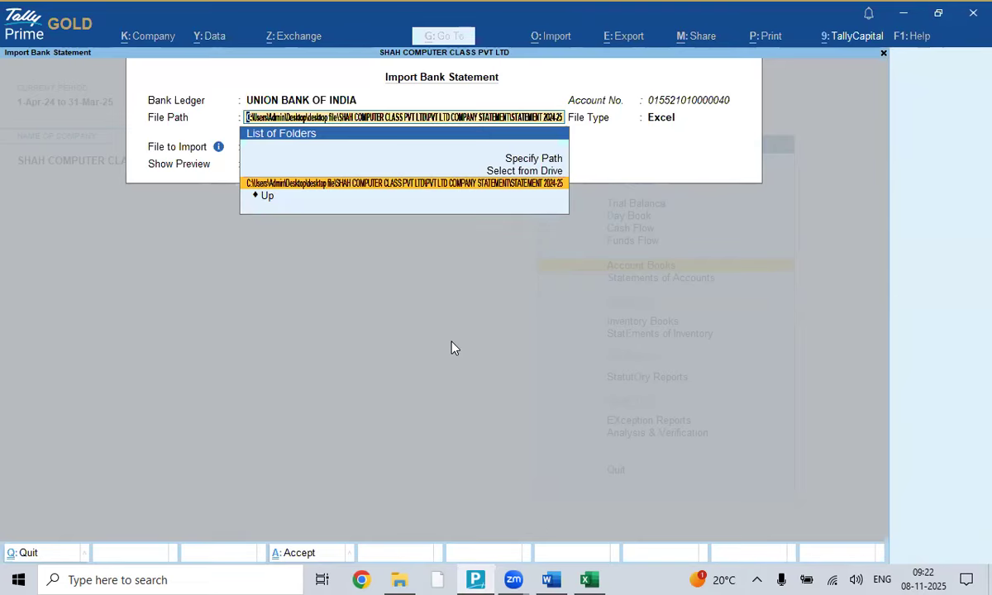
{"action": "key", "text": "Return"}
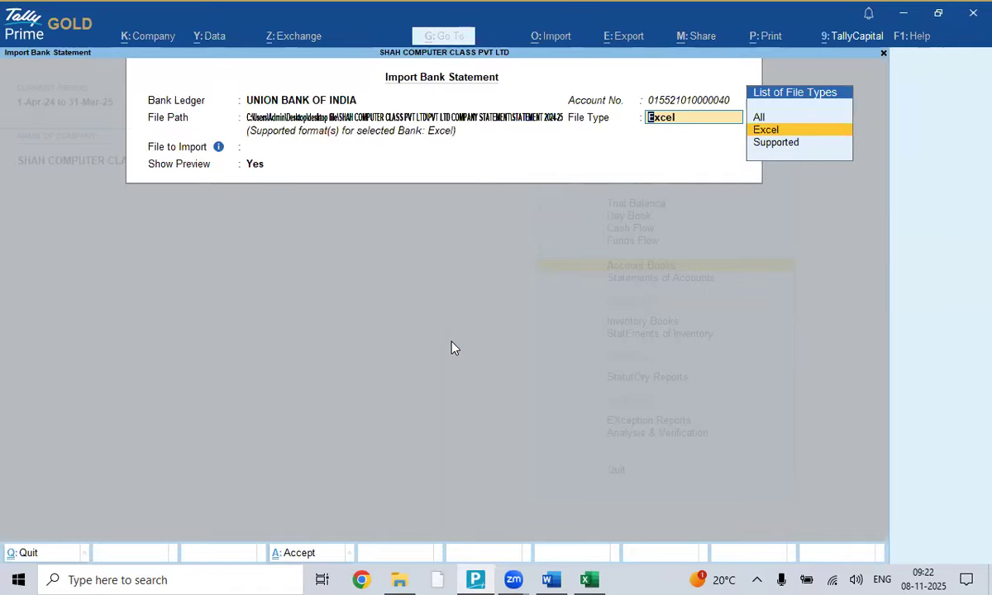
{"action": "key", "text": "Return"}
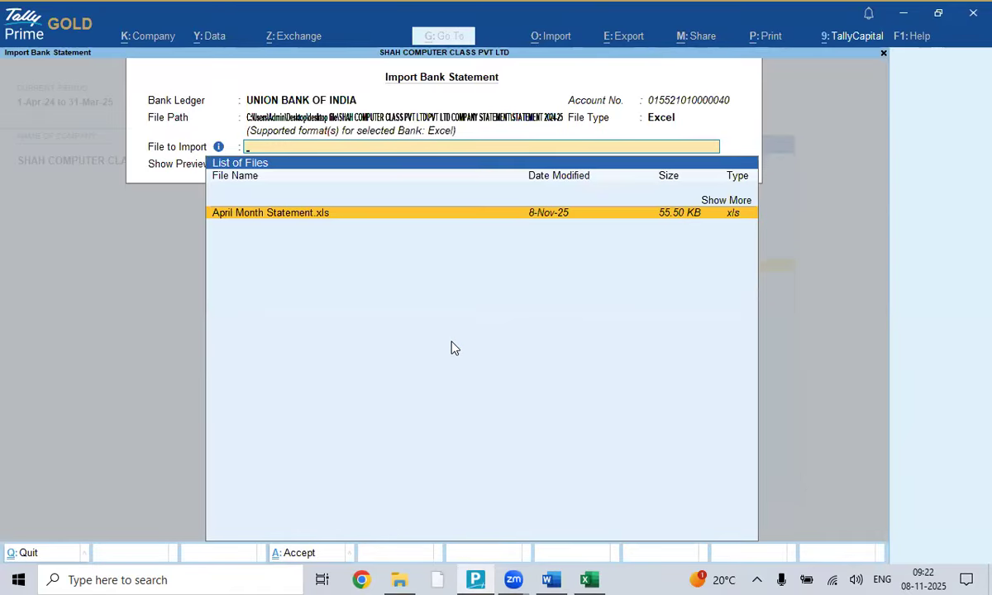
{"action": "key", "text": "Return"}
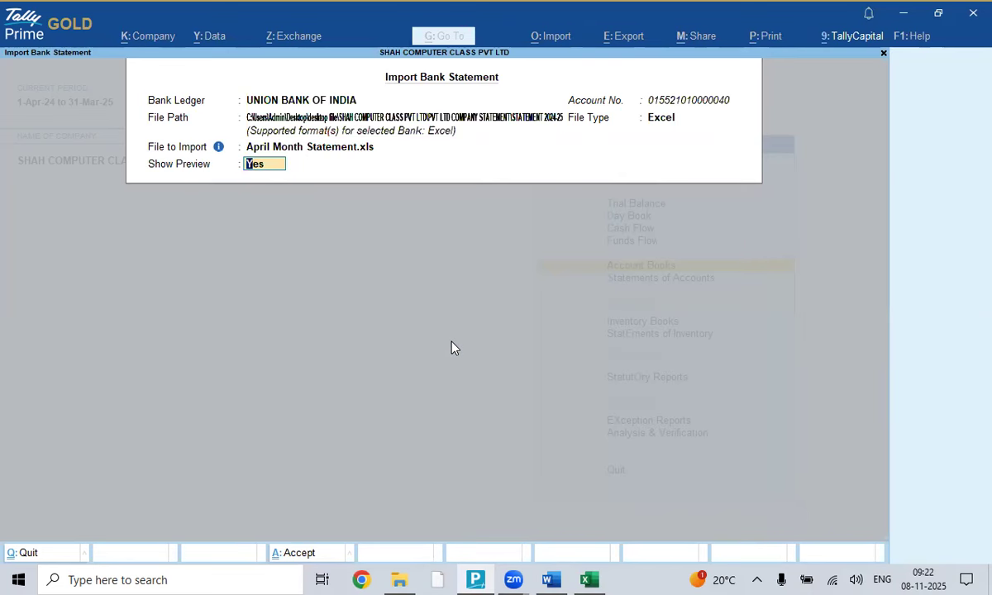
- Clip the filled Import Bank Statement form into the Word notes, then bring Tally to its Accept prompt
{"action": "key", "text": "alt+Tab"}
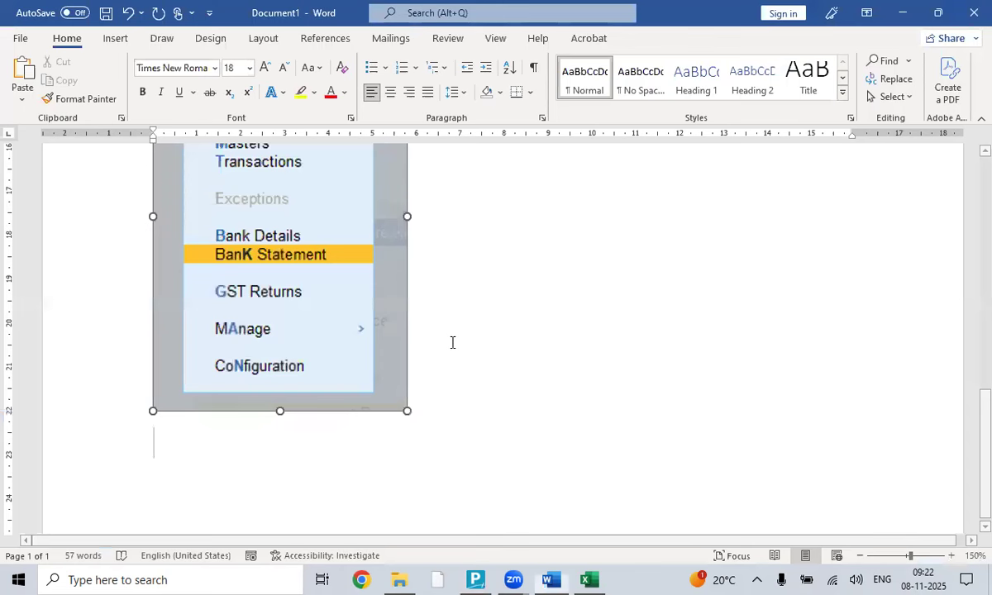
{"action": "left_click", "coordinate": [114, 39]}
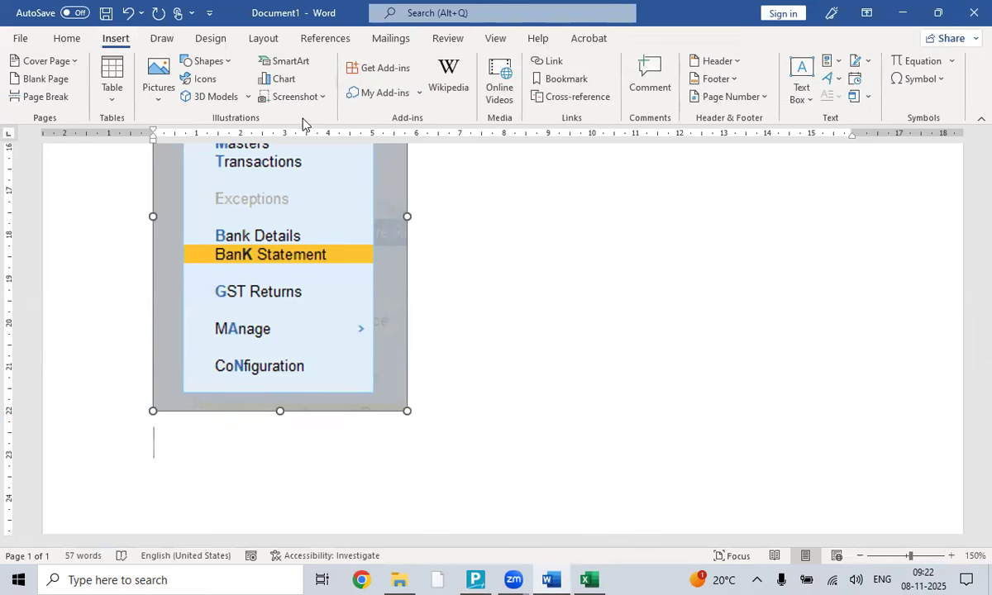
{"action": "left_click", "coordinate": [298, 98]}
{"action": "left_click", "coordinate": [322, 231]}
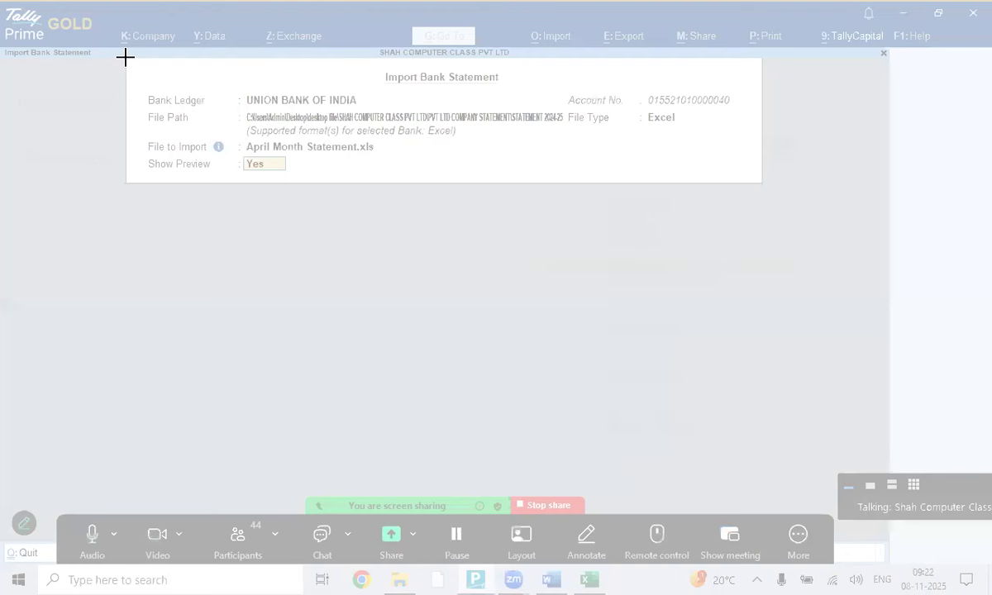
{"action": "left_click_drag", "start_coordinate": [126, 58], "coordinate": [767, 189]}
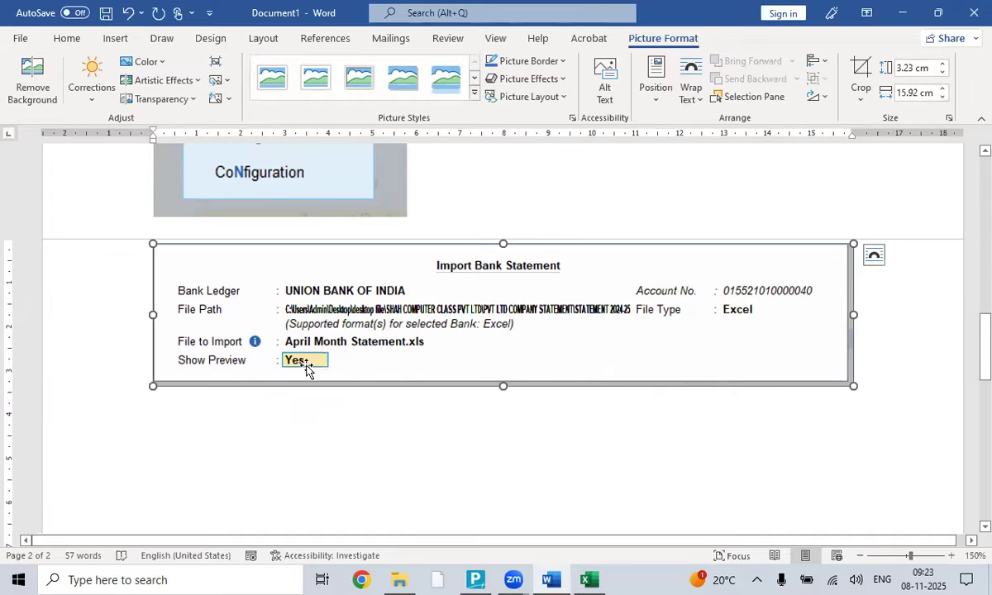
{"action": "left_click", "coordinate": [898, 358]}
{"action": "key", "text": "Return"}
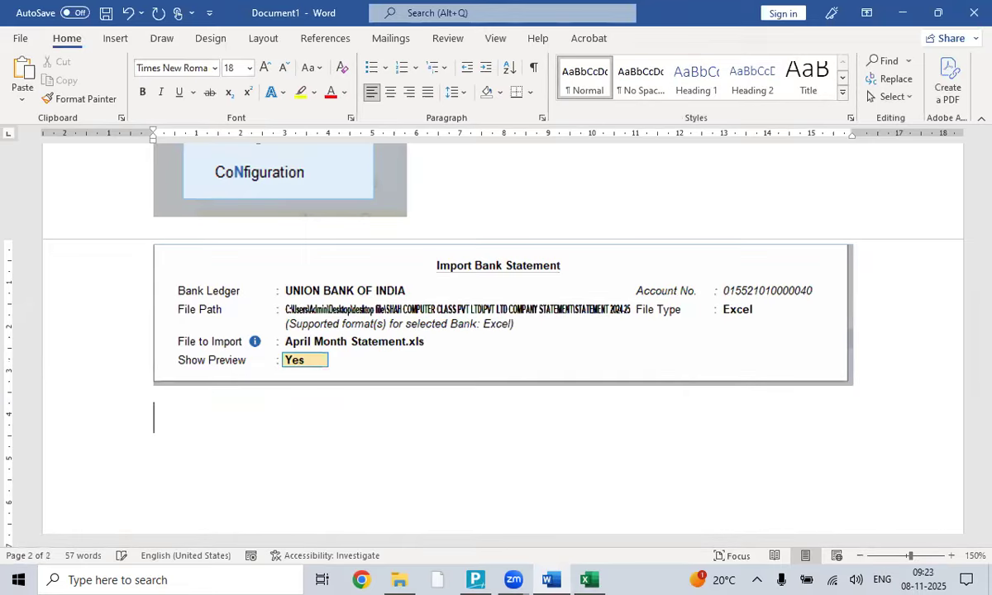
{"action": "key", "text": "alt+Tab"}
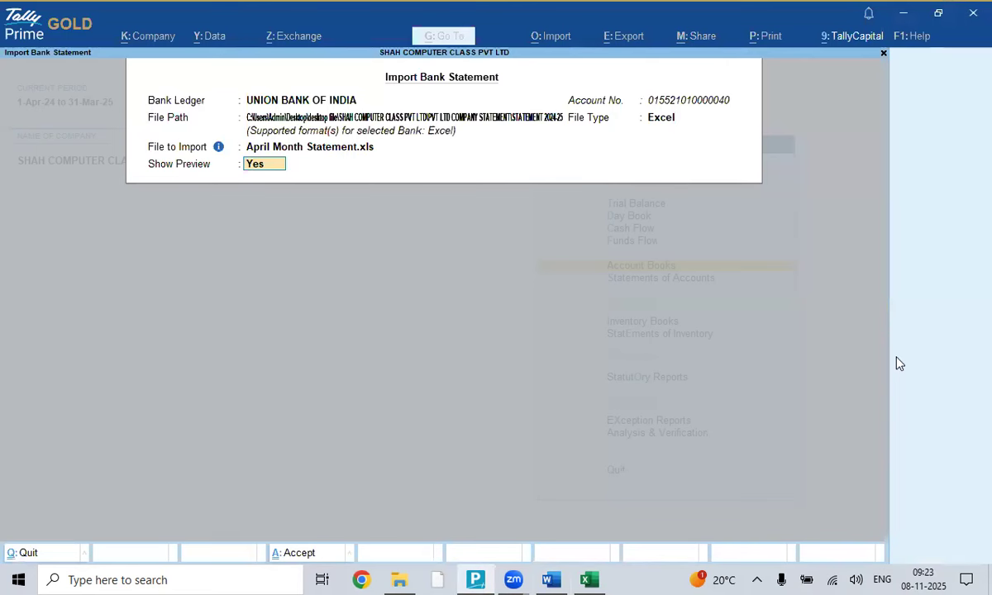
{"action": "key", "text": "Return"}
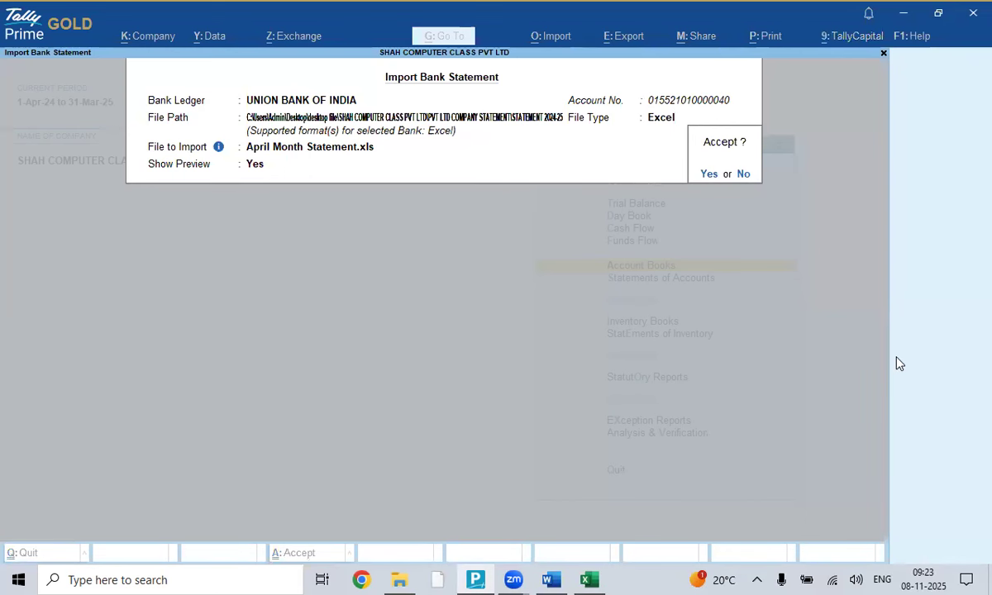
- Accept the import, close the blocking April Month Statement workbook in Excel, and dismiss the error
{"action": "key", "text": "Return"}
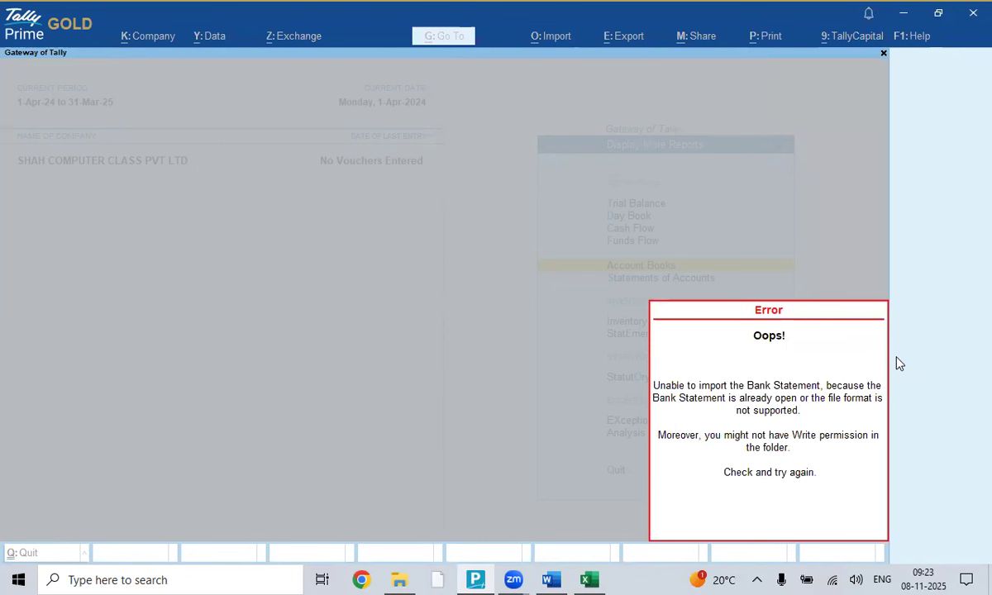
{"action": "left_click", "coordinate": [590, 579]}
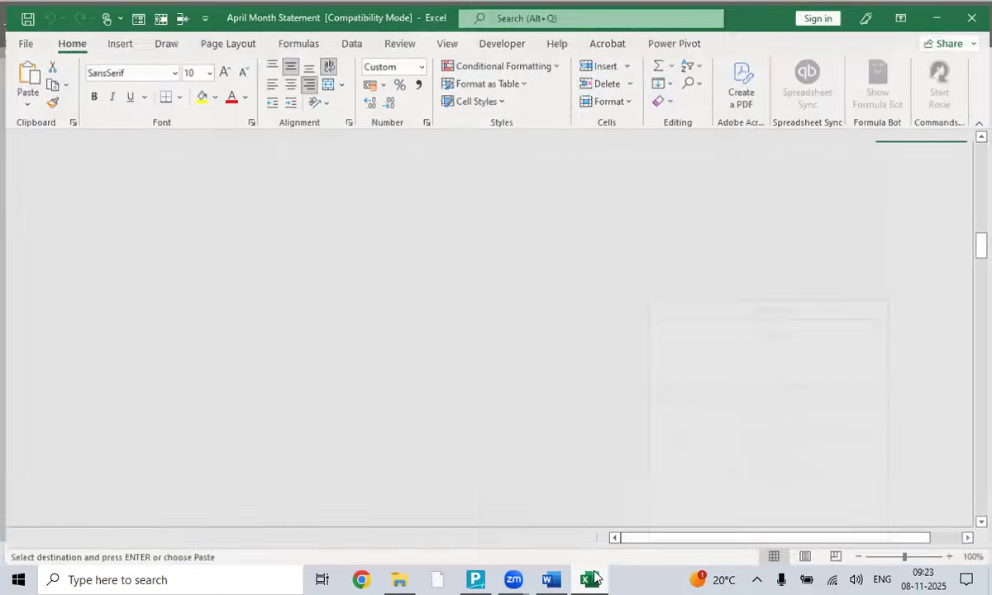
{"action": "left_click", "coordinate": [972, 15]}
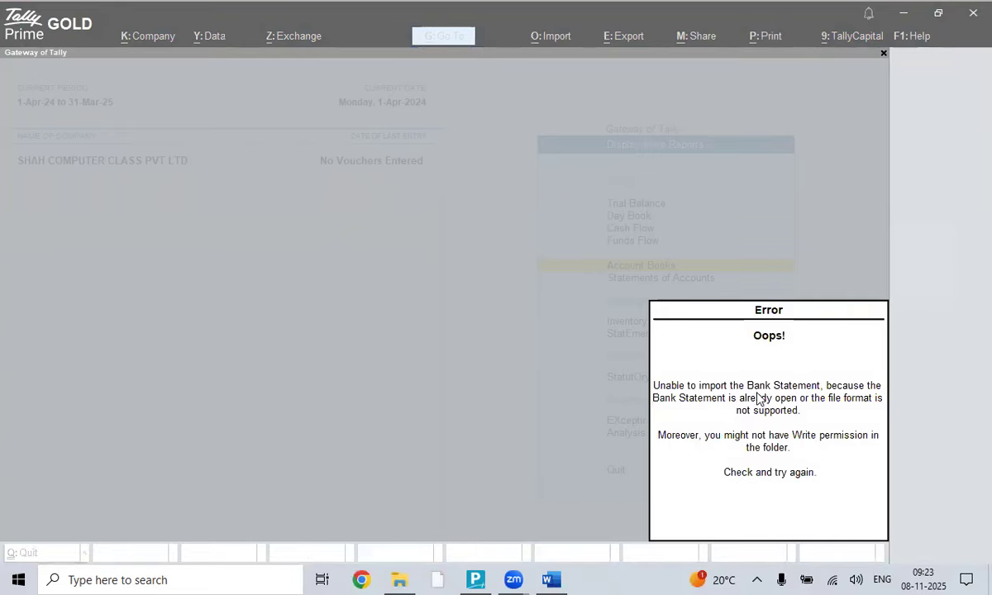
{"action": "key", "text": "Escape"}
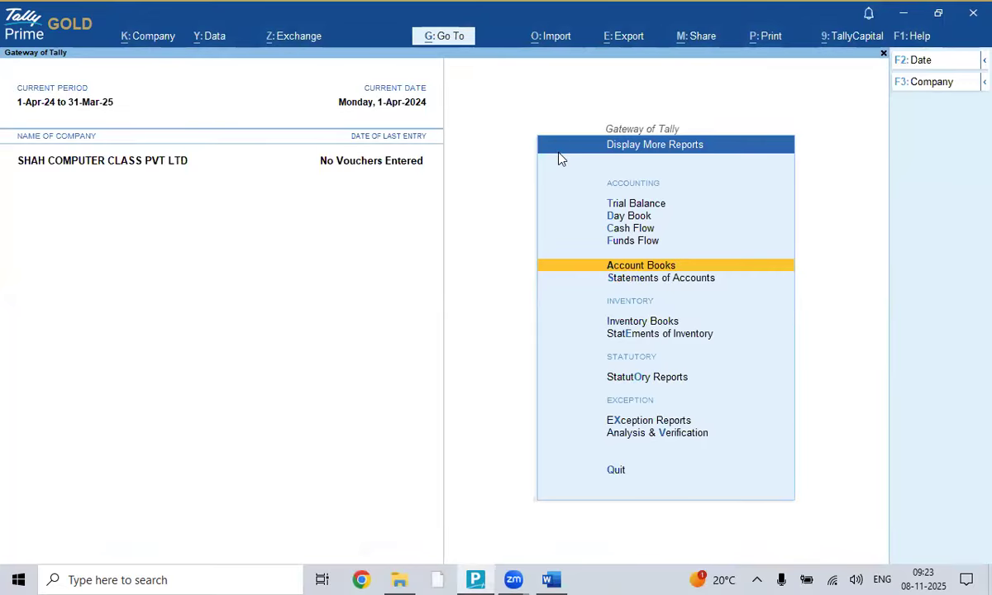
- Reopen the bank statement import for UNION BANK OF INDIA with Excel file April Month Statement.xls
{"action": "key", "text": "Escape"}
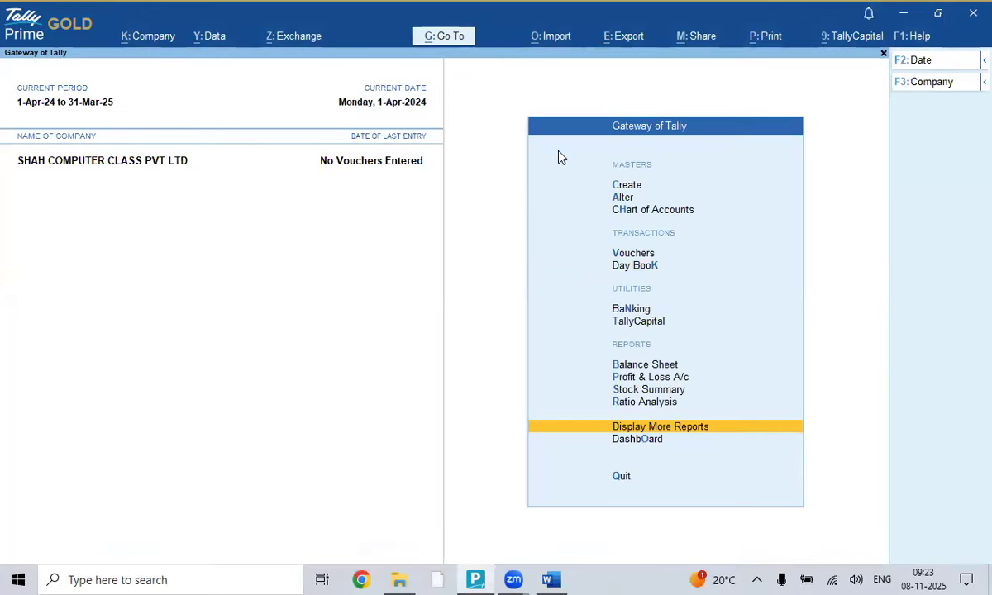
{"action": "left_click", "coordinate": [551, 39]}
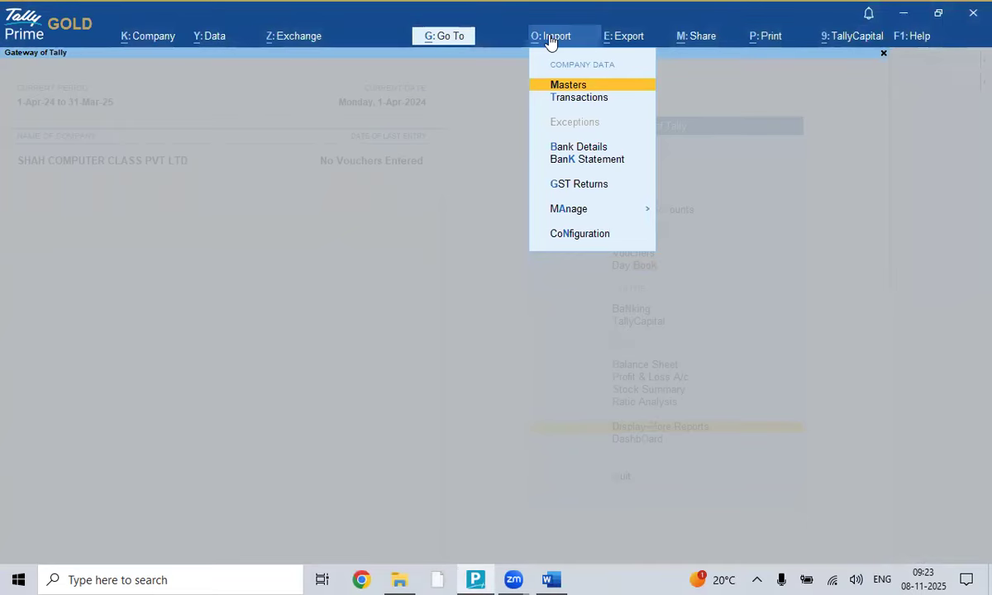
{"action": "key", "text": "Down"}
{"action": "key", "text": "Down"}
{"action": "key", "text": "Down"}
{"action": "key", "text": "Return"}
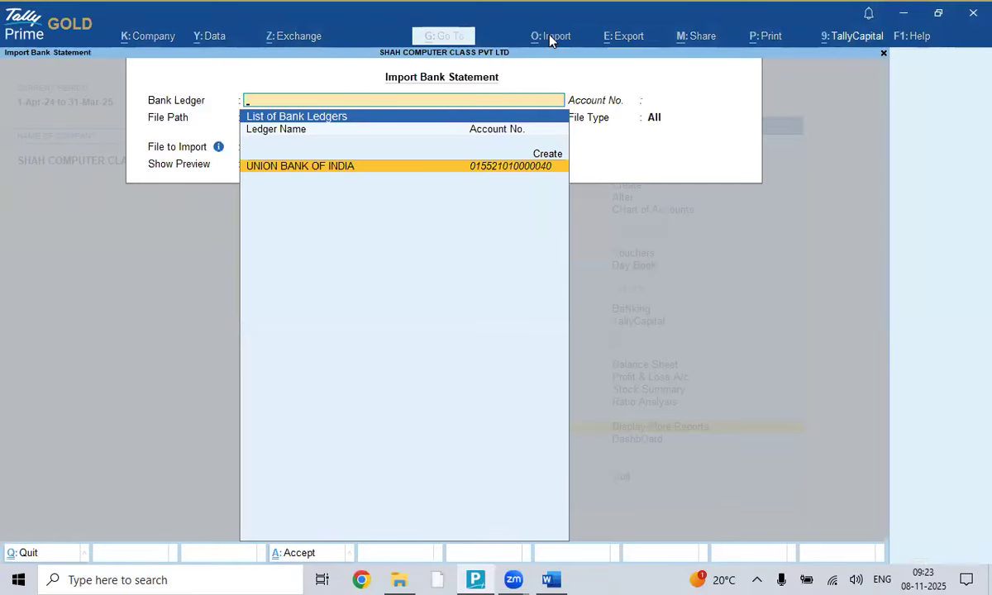
{"action": "key", "text": "Return"}
{"action": "key", "text": "Return"}
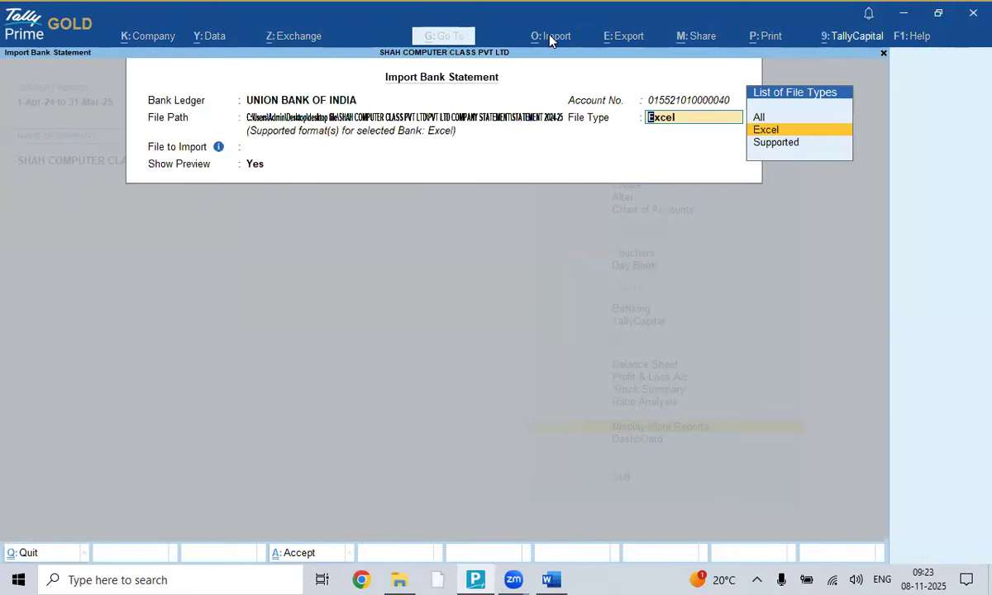
{"action": "key", "text": "Return"}
{"action": "key", "text": "Return"}
{"action": "key", "text": "Return"}
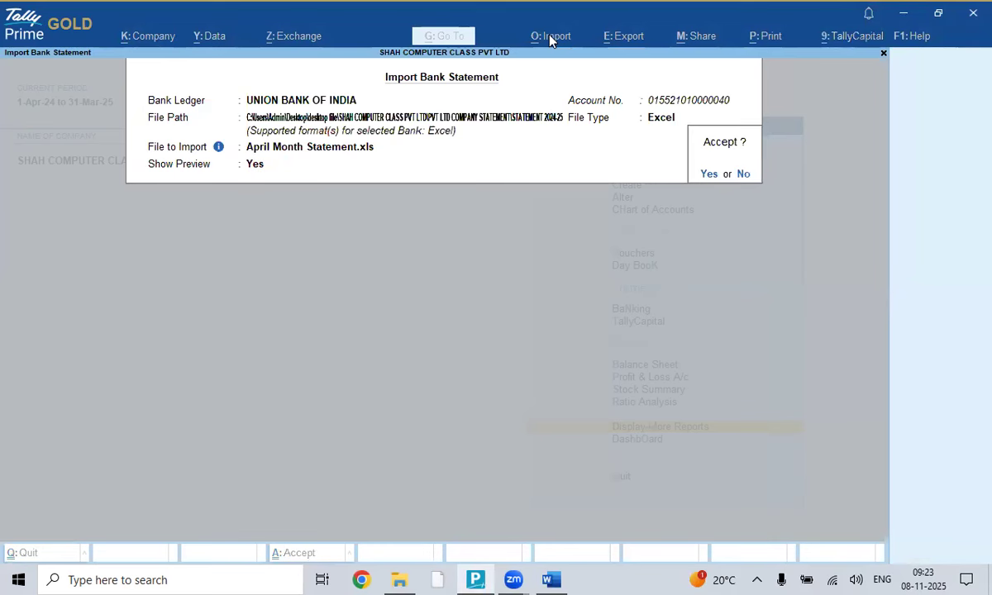
{"action": "key", "text": "Return"}
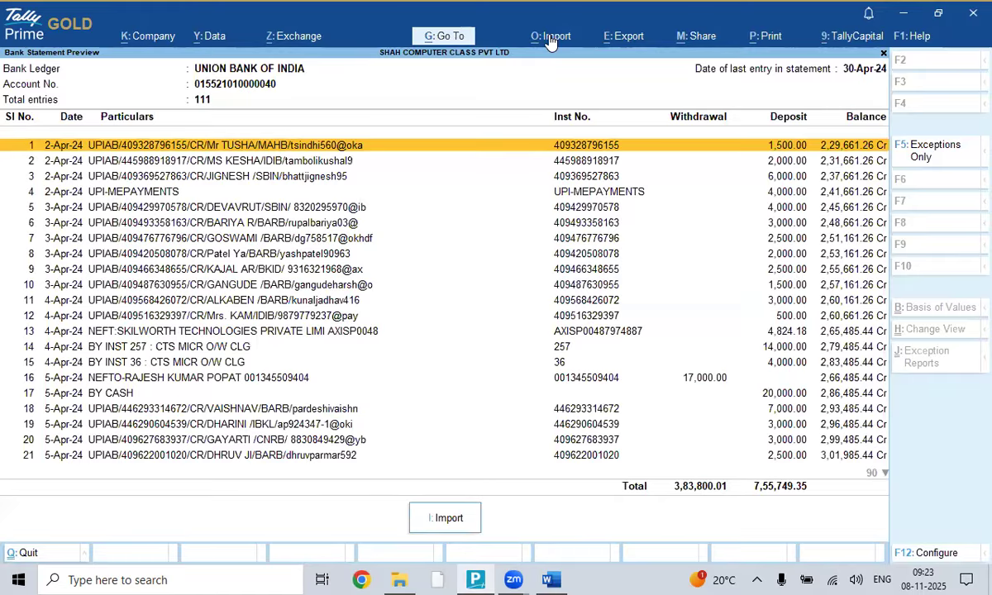
{"action": "key", "text": "Down"}
{"action": "key", "text": "Down"}
{"action": "key", "text": "Down"}
{"action": "key", "text": "Down"}
{"action": "key", "text": "Down"}
{"action": "key", "text": "Down"}
{"action": "key", "text": "Down"}
{"action": "key", "text": "Down"}
{"action": "key", "text": "Down"}
{"action": "key", "text": "Down"}
{"action": "key", "text": "Down"}
{"action": "key", "text": "Down"}
{"action": "key", "text": "Down"}
{"action": "key", "text": "Down"}
{"action": "key", "text": "Down"}
{"action": "key", "text": "Down"}
{"action": "key", "text": "Down"}
{"action": "key", "text": "Down"}
{"action": "key", "text": "Down"}
{"action": "key", "text": "Down"}
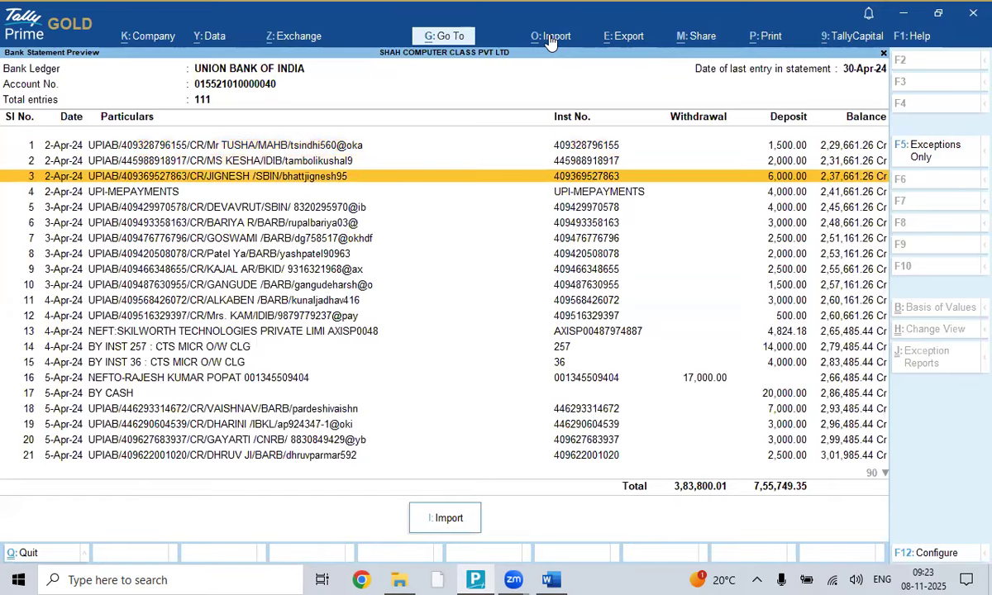
{"action": "key", "text": "Down"}
{"action": "key", "text": "Down"}
{"action": "key", "text": "Down"}
{"action": "key", "text": "Down"}
{"action": "key", "text": "Down"}
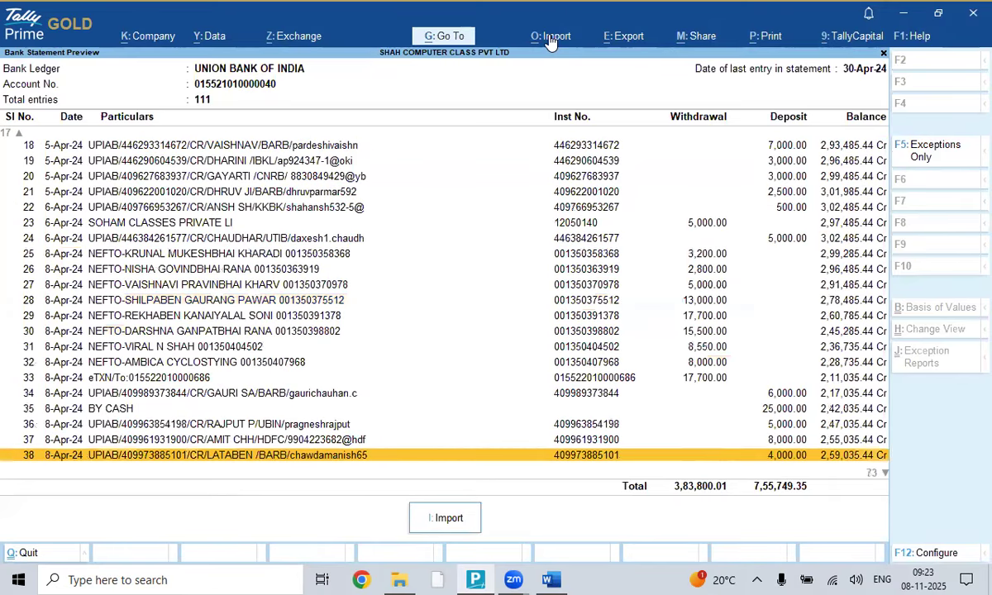
{"action": "key", "text": "Up"}
{"action": "key", "text": "Up"}
{"action": "key", "text": "Up"}
{"action": "key", "text": "Up"}
{"action": "key", "text": "Up"}
{"action": "key", "text": "Up"}
{"action": "key", "text": "Up"}
{"action": "key", "text": "Up"}
{"action": "key", "text": "Up"}
{"action": "key", "text": "Up"}
{"action": "key", "text": "Up"}
{"action": "key", "text": "Up"}
{"action": "key", "text": "Up"}
{"action": "key", "text": "Up"}
{"action": "key", "text": "Up"}
{"action": "key", "text": "Up"}
{"action": "key", "text": "Up"}
{"action": "key", "text": "Up"}
{"action": "key", "text": "Up"}
{"action": "key", "text": "Up"}
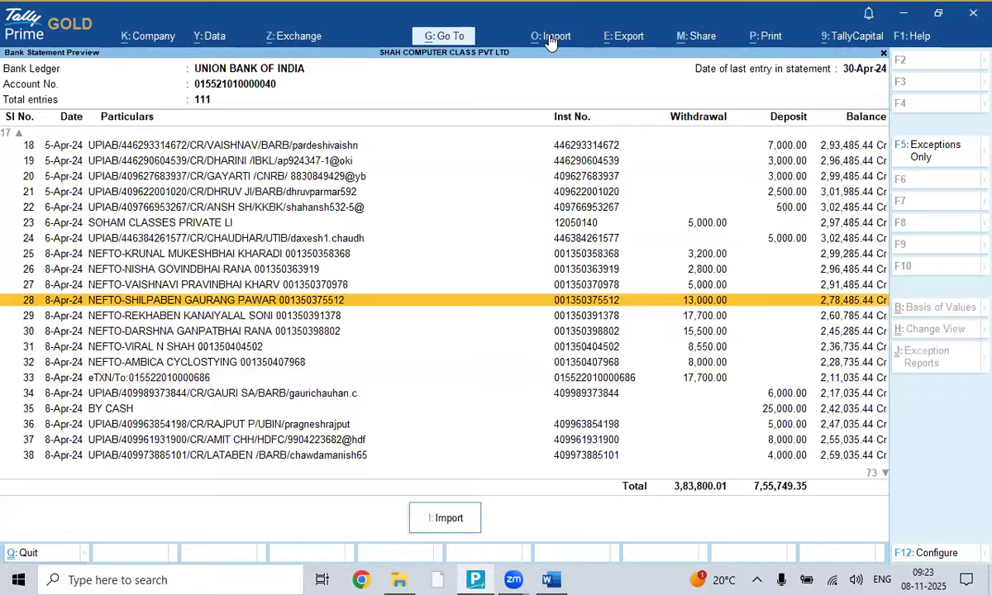
{"action": "key", "text": "Down"}
{"action": "key", "text": "Down"}
{"action": "key", "text": "Down"}
{"action": "key", "text": "Down"}
{"action": "key", "text": "Down"}
{"action": "key", "text": "Down"}
{"action": "key", "text": "Down"}
{"action": "key", "text": "Down"}
{"action": "key", "text": "Down"}
{"action": "key", "text": "Down"}
{"action": "key", "text": "Down"}
{"action": "key", "text": "Down"}
{"action": "key", "text": "Down"}
{"action": "key", "text": "Down"}
{"action": "key", "text": "Down"}
{"action": "key", "text": "Down"}
{"action": "key", "text": "Down"}
{"action": "key", "text": "Down"}
{"action": "key", "text": "Down"}
{"action": "key", "text": "Down"}
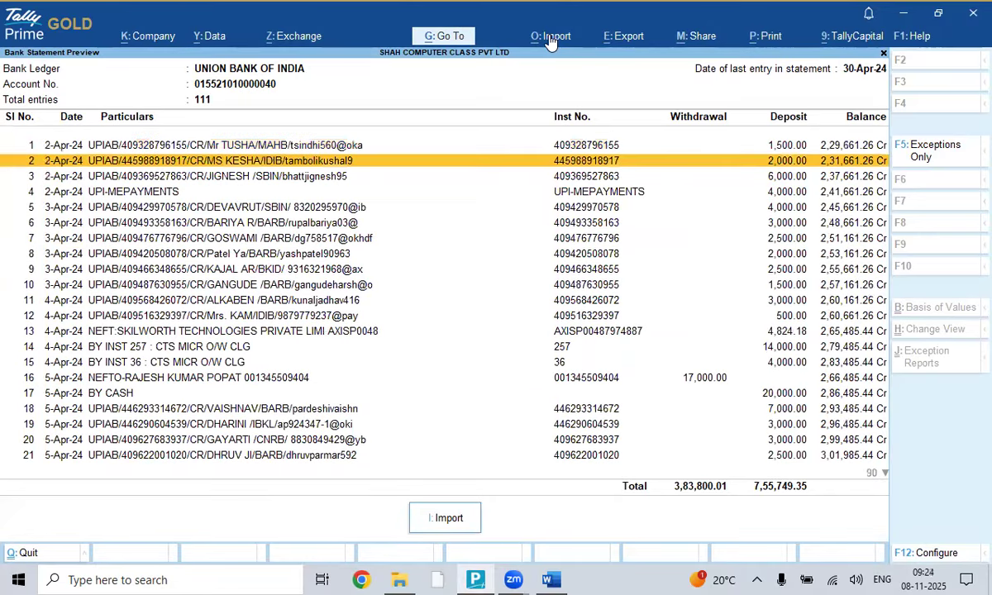
{"action": "key", "text": "Down"}
{"action": "key", "text": "Down"}
{"action": "key", "text": "Down"}
{"action": "key", "text": "Down"}
{"action": "key", "text": "Down"}
{"action": "key", "text": "Down"}
{"action": "key", "text": "Down"}
{"action": "key", "text": "Down"}
{"action": "key", "text": "Down"}
{"action": "key", "text": "Down"}
{"action": "key", "text": "Down"}
{"action": "key", "text": "Down"}
{"action": "key", "text": "Down"}
{"action": "key", "text": "Down"}
{"action": "key", "text": "Down"}
{"action": "key", "text": "Down"}
{"action": "key", "text": "Down"}
{"action": "key", "text": "Down"}
{"action": "key", "text": "Down"}
{"action": "key", "text": "Down"}
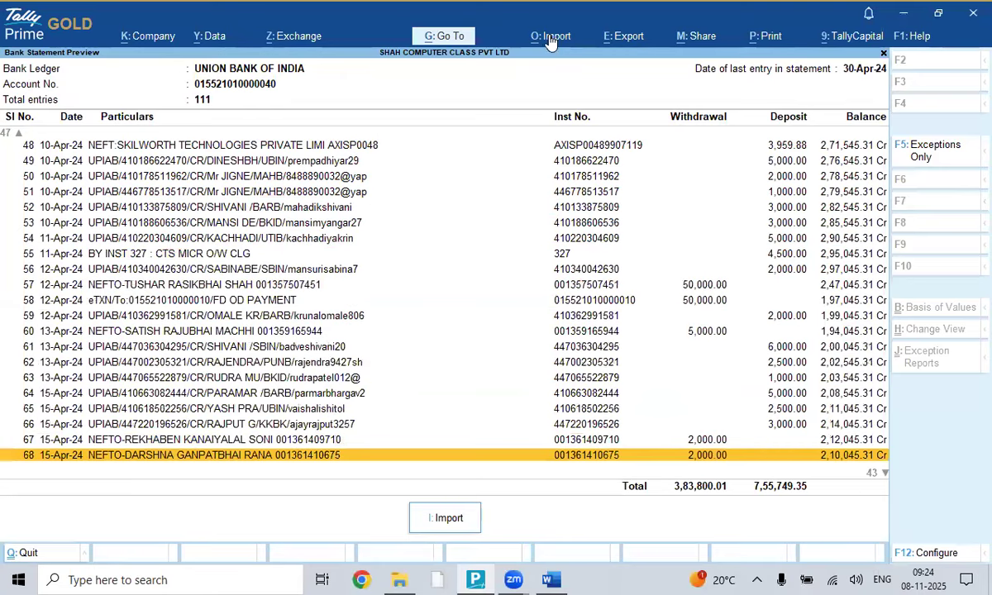
{"action": "key", "text": "Down"}
{"action": "key", "text": "Down"}
{"action": "key", "text": "Down"}
{"action": "key", "text": "Down"}
{"action": "key", "text": "Down"}
{"action": "key", "text": "Down"}
{"action": "key", "text": "Down"}
{"action": "key", "text": "Down"}
{"action": "key", "text": "Down"}
{"action": "key", "text": "Down"}
{"action": "key", "text": "Down"}
{"action": "key", "text": "Down"}
{"action": "key", "text": "Down"}
{"action": "key", "text": "Down"}
{"action": "key", "text": "Down"}
{"action": "key", "text": "Down"}
{"action": "key", "text": "Down"}
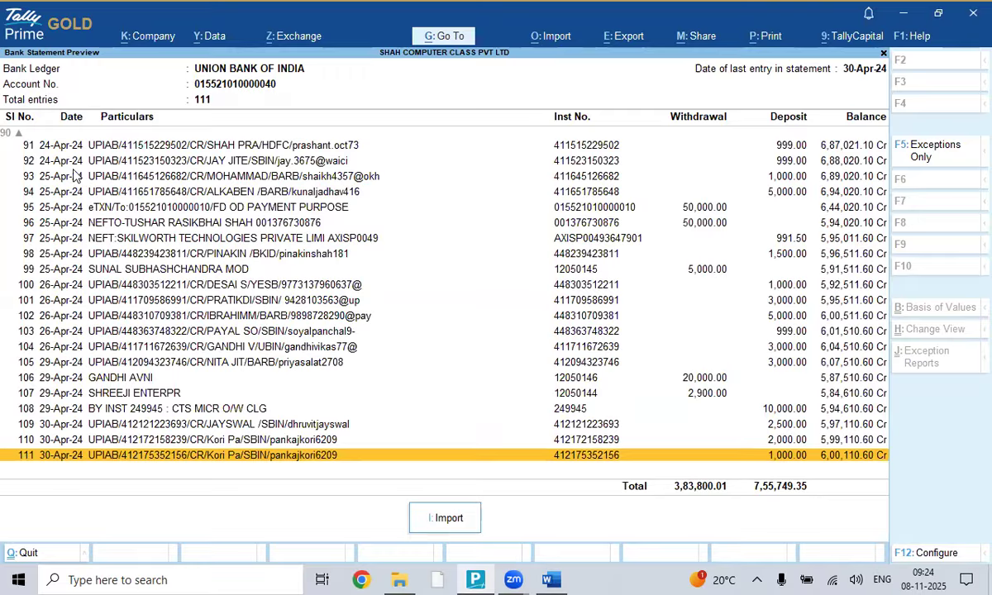
{"action": "left_click", "coordinate": [443, 521]}
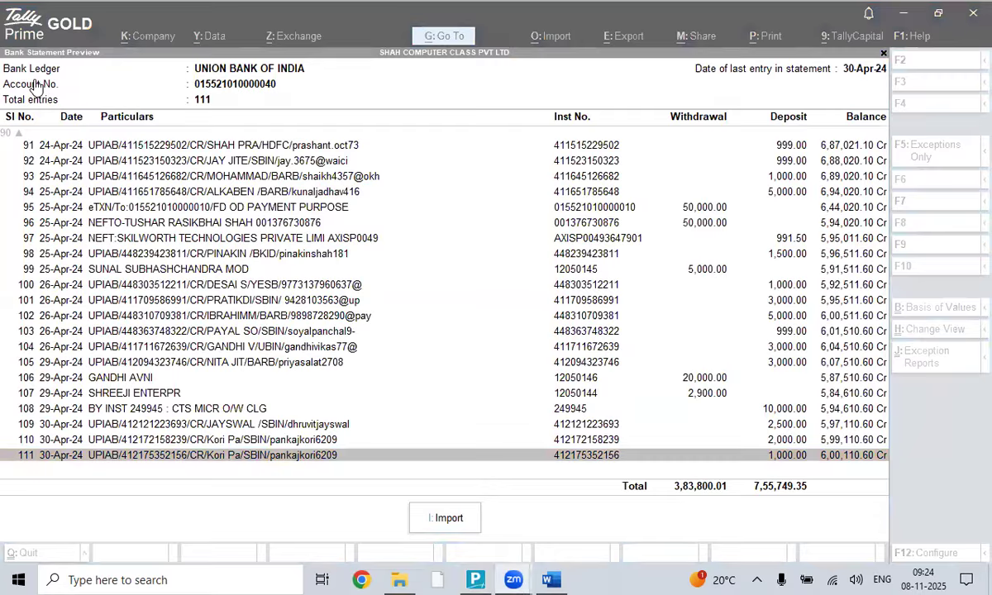
- Clip Tally's preview table of entries 91–111 with totals into the Word notes
{"action": "key", "text": "alt+Tab"}
{"action": "key", "text": "alt+Tab"}
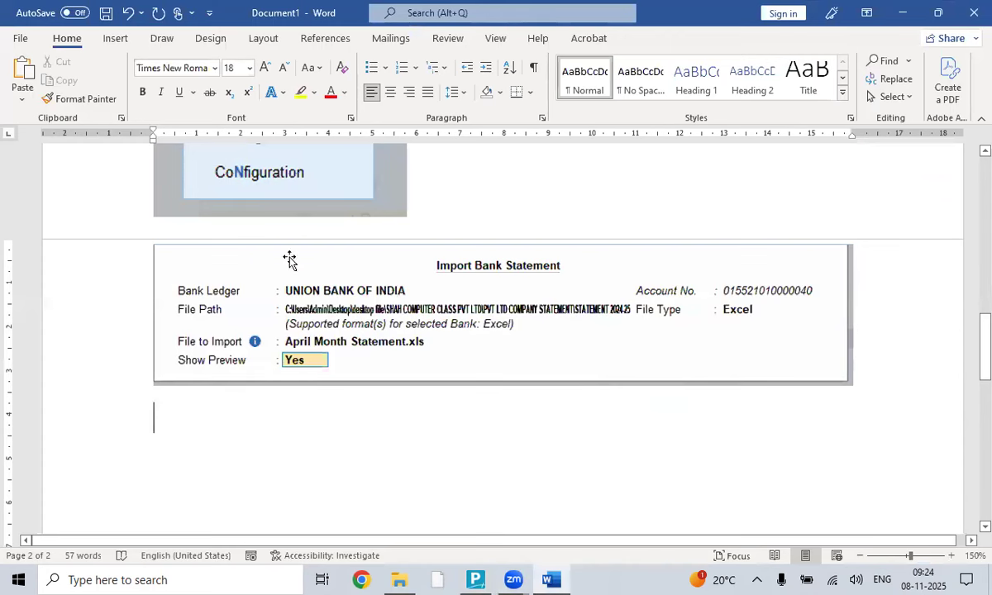
{"action": "left_click", "coordinate": [117, 39]}
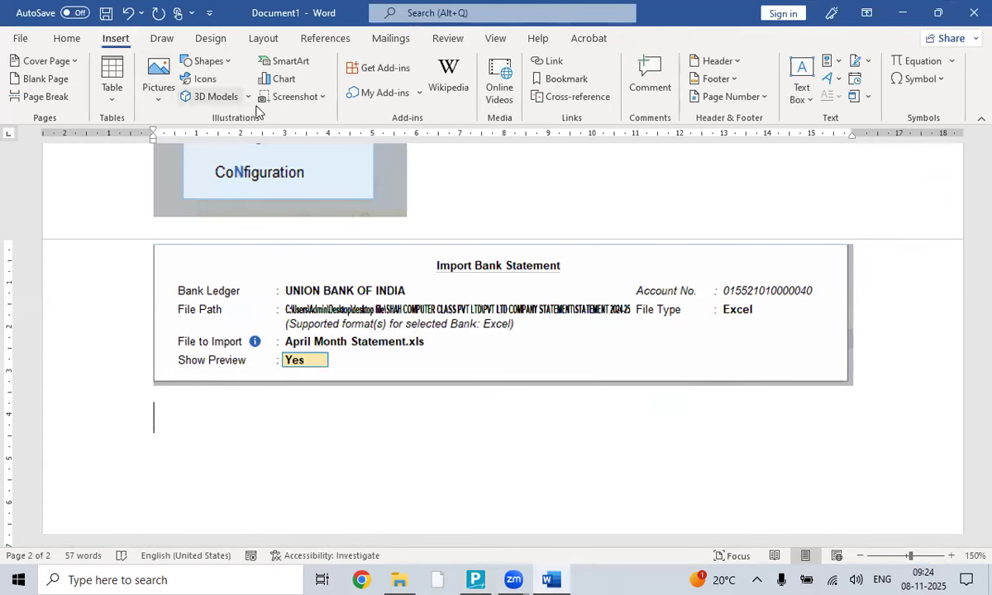
{"action": "left_click", "coordinate": [304, 96]}
{"action": "left_click", "coordinate": [306, 226]}
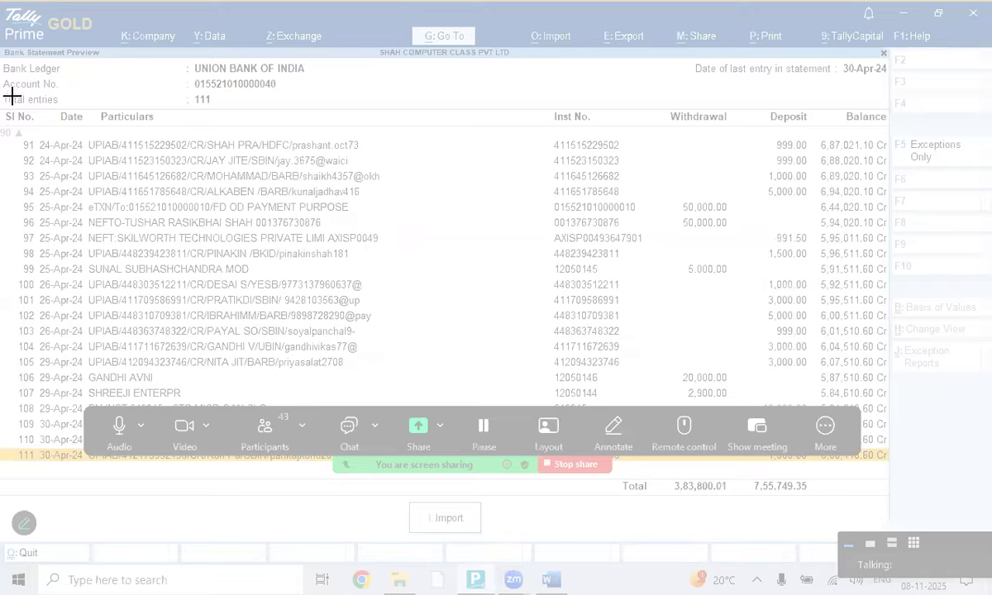
{"action": "left_click_drag", "start_coordinate": [2, 92], "coordinate": [892, 536]}
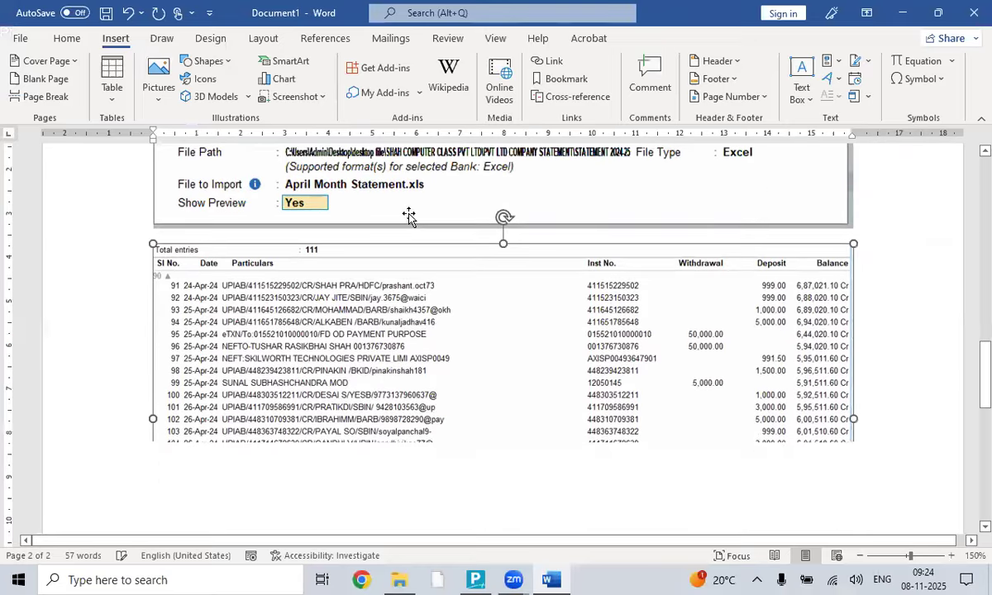
{"action": "scroll", "coordinate": [256, 334], "scroll_direction": "down", "scroll_amount": 1}
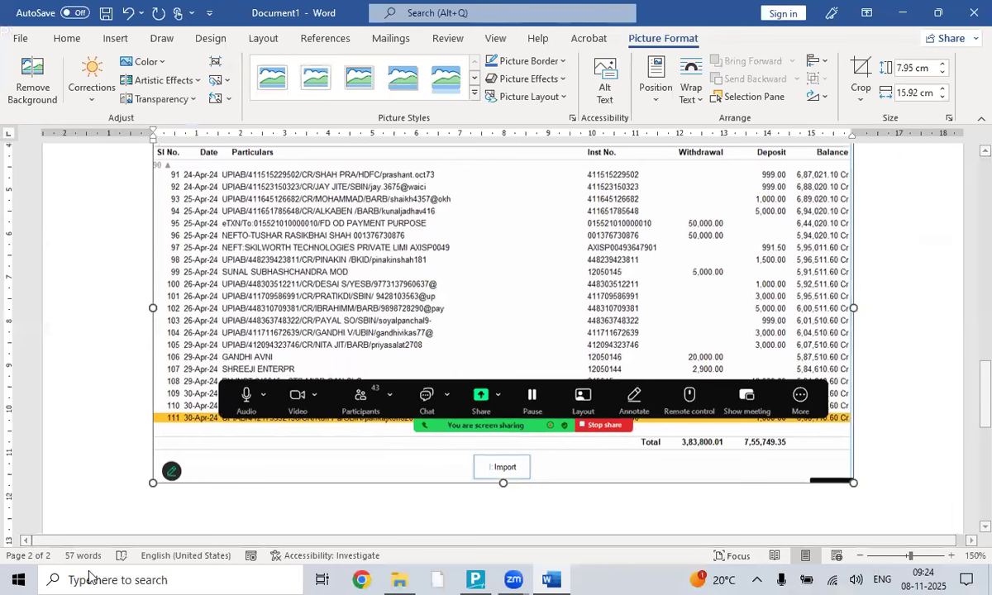
{"action": "scroll", "coordinate": [870, 429], "scroll_direction": "up", "scroll_amount": 1}
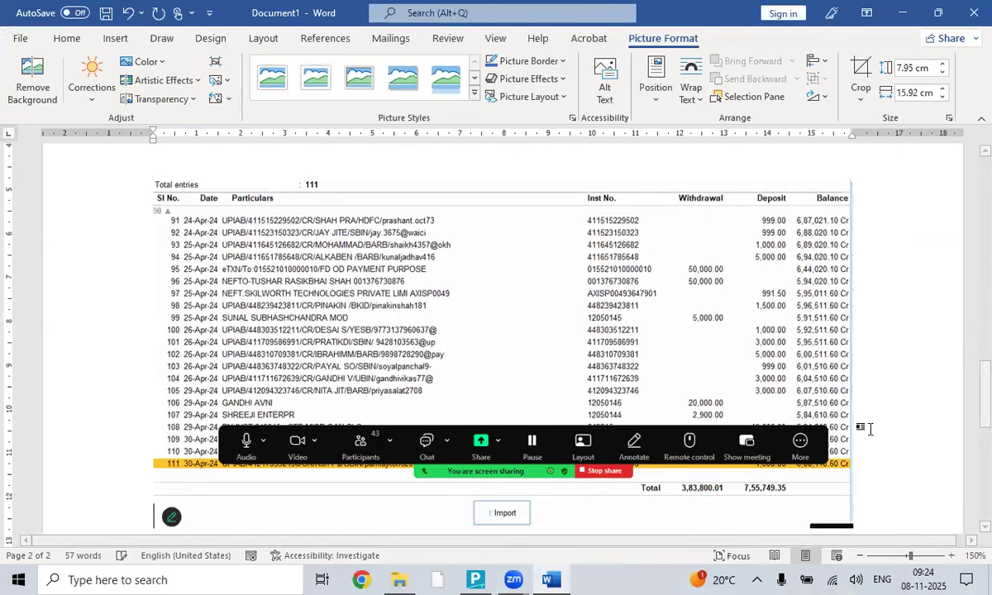
{"action": "left_click", "coordinate": [868, 428]}
{"action": "scroll", "coordinate": [928, 270], "scroll_direction": "down", "scroll_amount": 3}
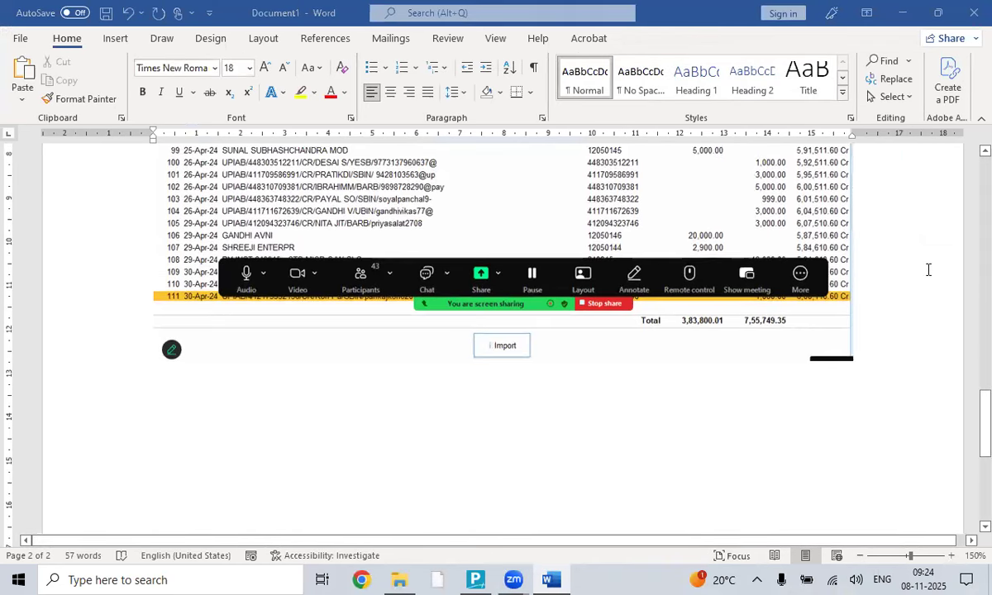
{"action": "key", "text": "alt+Tab"}
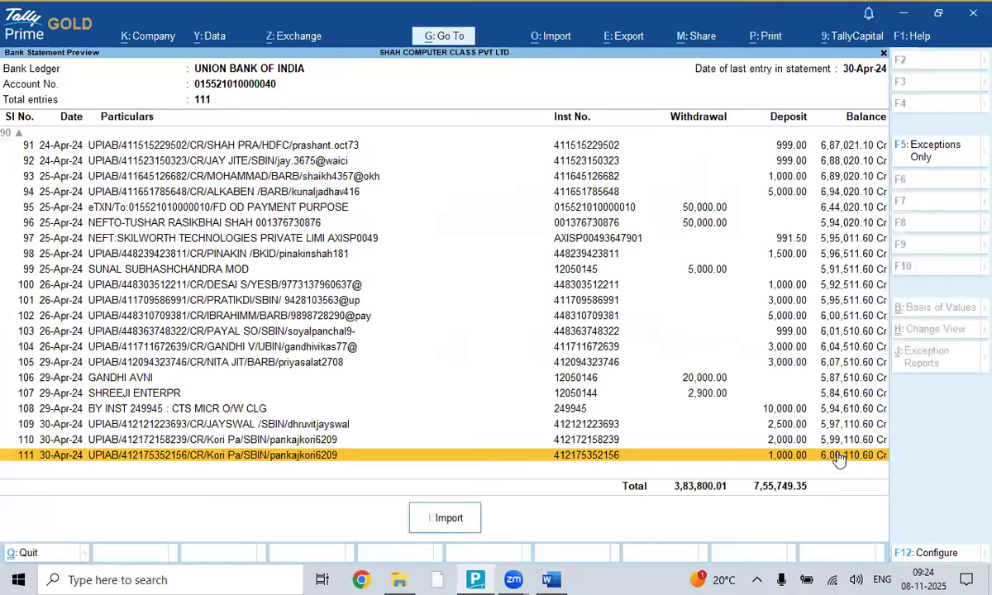
{"action": "scroll", "coordinate": [818, 394], "scroll_direction": "up", "scroll_amount": 12}
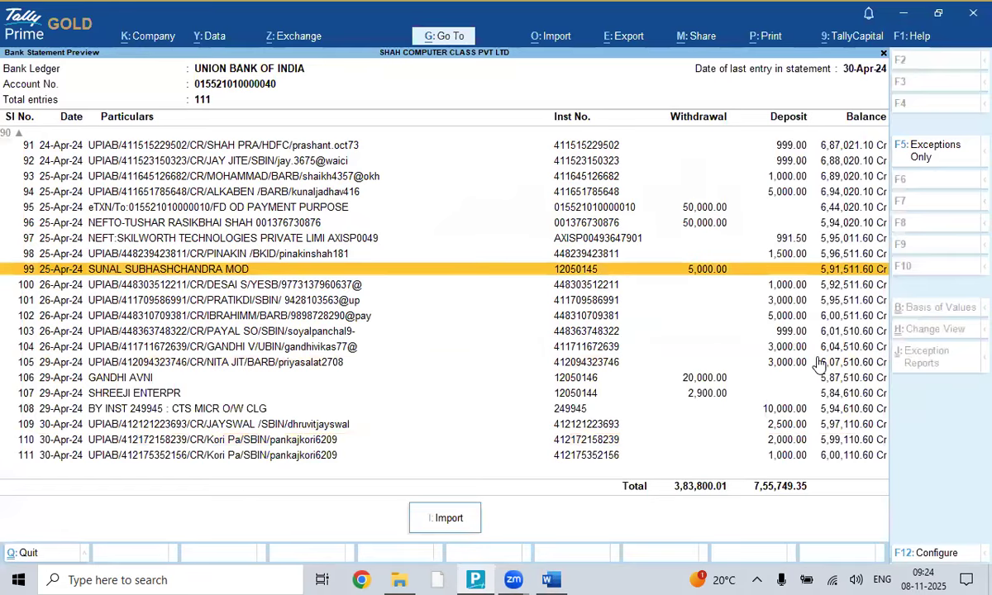
{"action": "scroll", "coordinate": [817, 364], "scroll_direction": "up", "scroll_amount": 20}
{"action": "scroll", "coordinate": [817, 364], "scroll_direction": "up", "scroll_amount": 20}
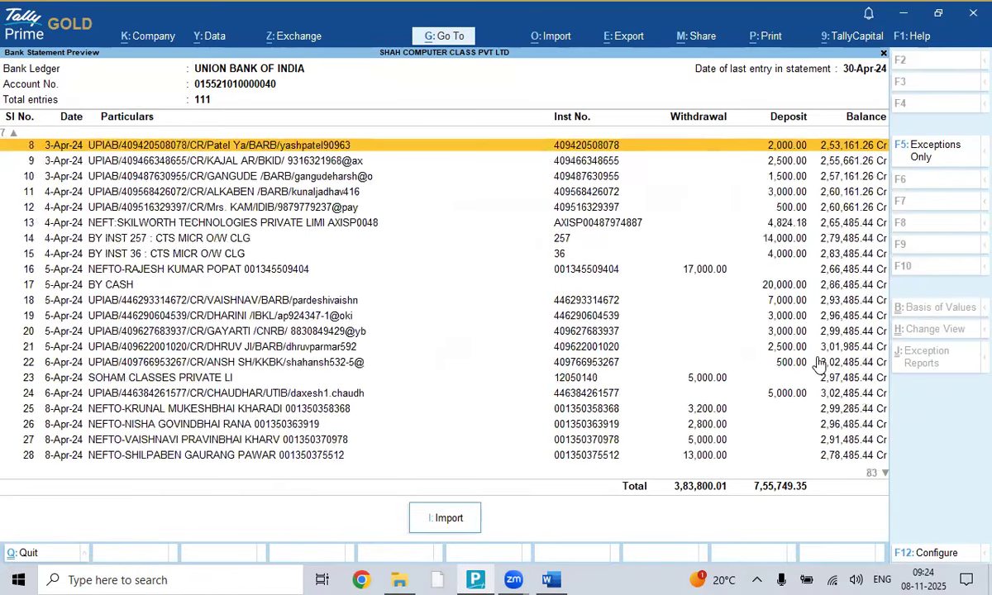
{"action": "scroll", "coordinate": [818, 364], "scroll_direction": "up", "scroll_amount": 7}
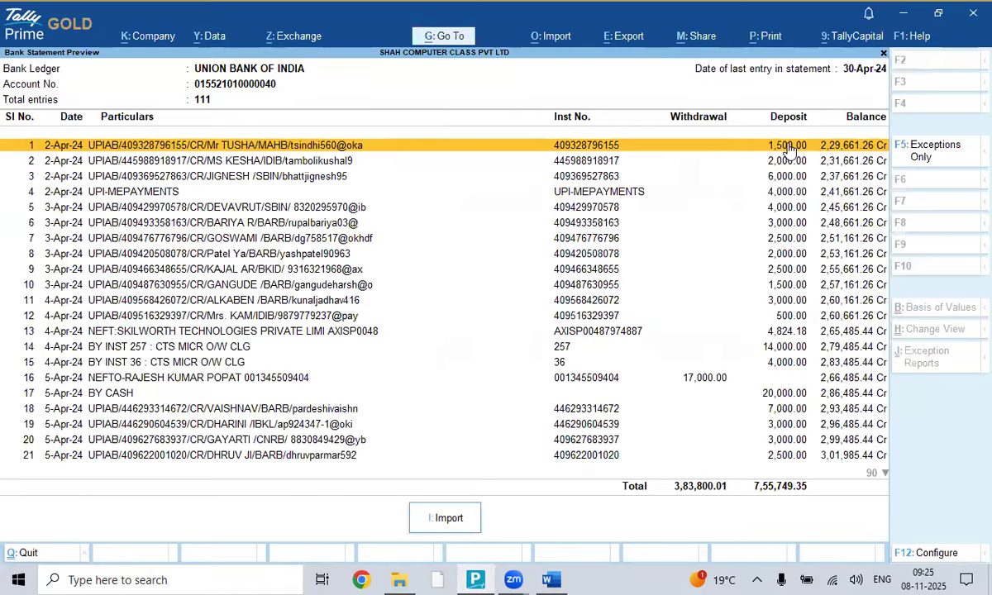
- Check the first entry of April Month Statement in Excel: 1500.00 deposit, 229661.26 balance
{"action": "key", "text": "alt+Tab"}
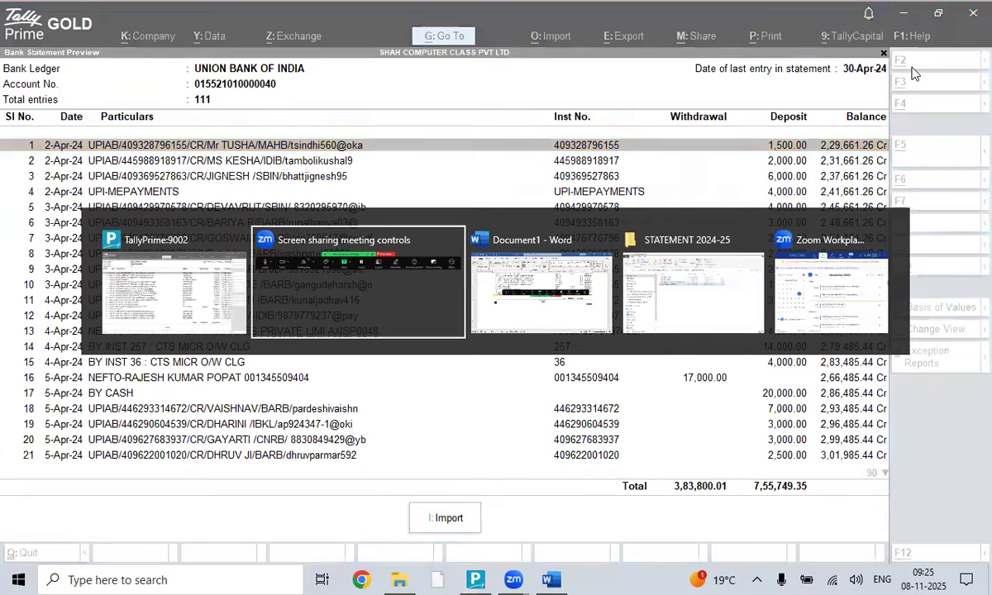
{"action": "key", "text": "alt+Tab"}
{"action": "key", "text": "alt+Tab"}
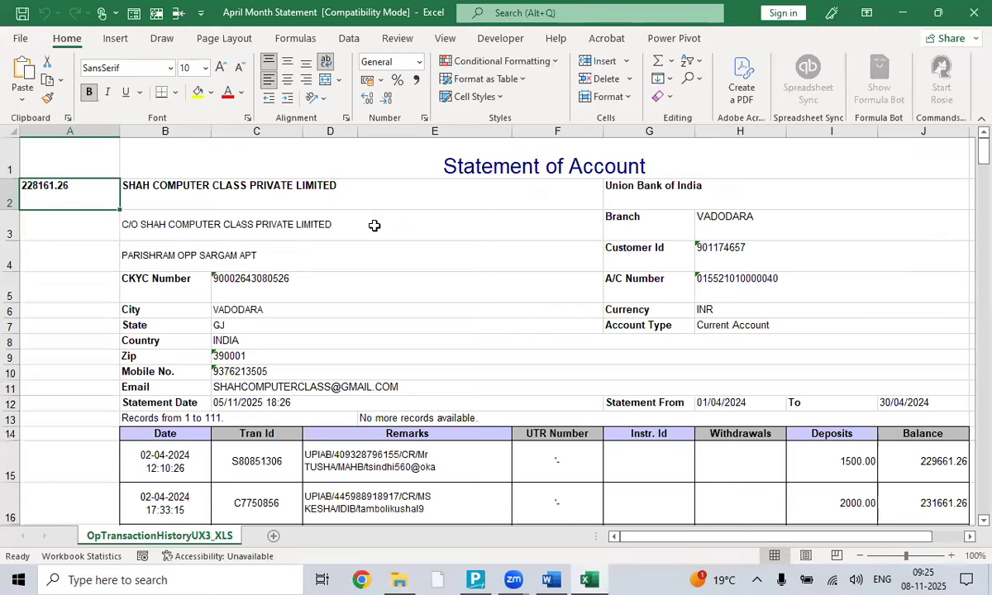
{"action": "scroll", "coordinate": [675, 288], "scroll_direction": "down", "scroll_amount": 2}
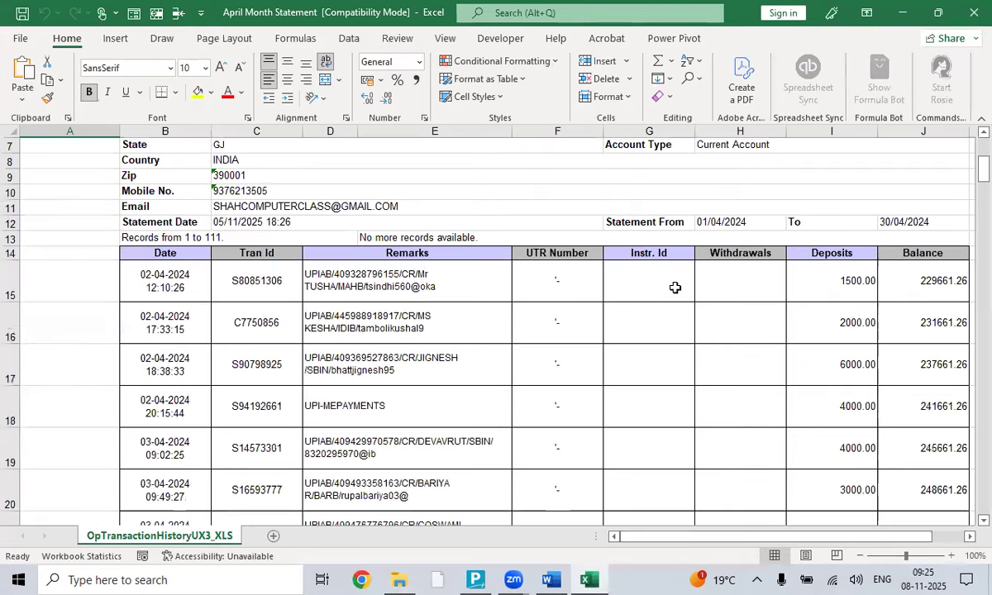
{"action": "left_click", "coordinate": [822, 281]}
{"action": "left_click", "coordinate": [905, 285]}
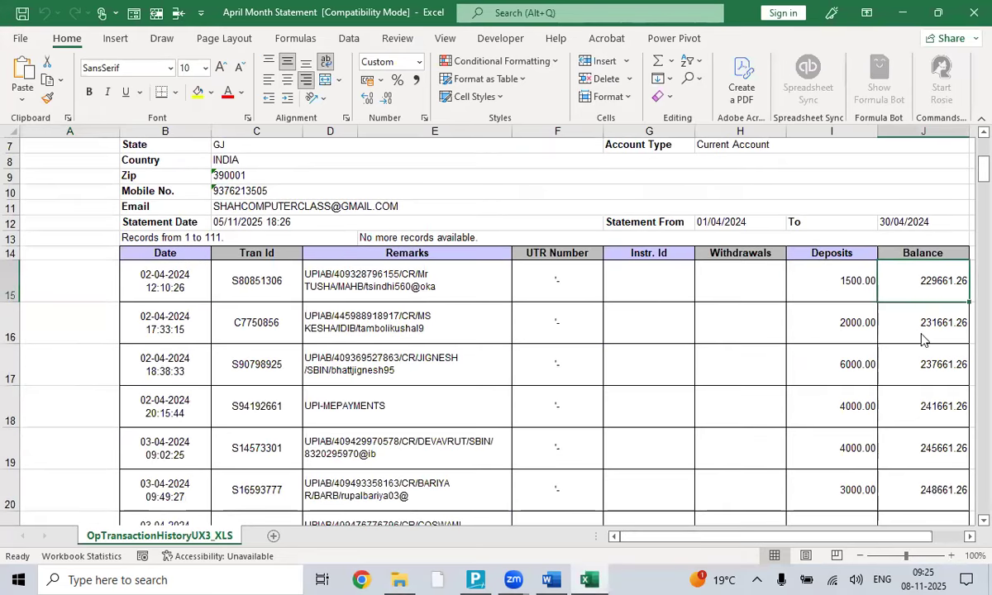
{"action": "key", "text": "alt+Tab"}
{"action": "key", "text": "alt+Tab"}
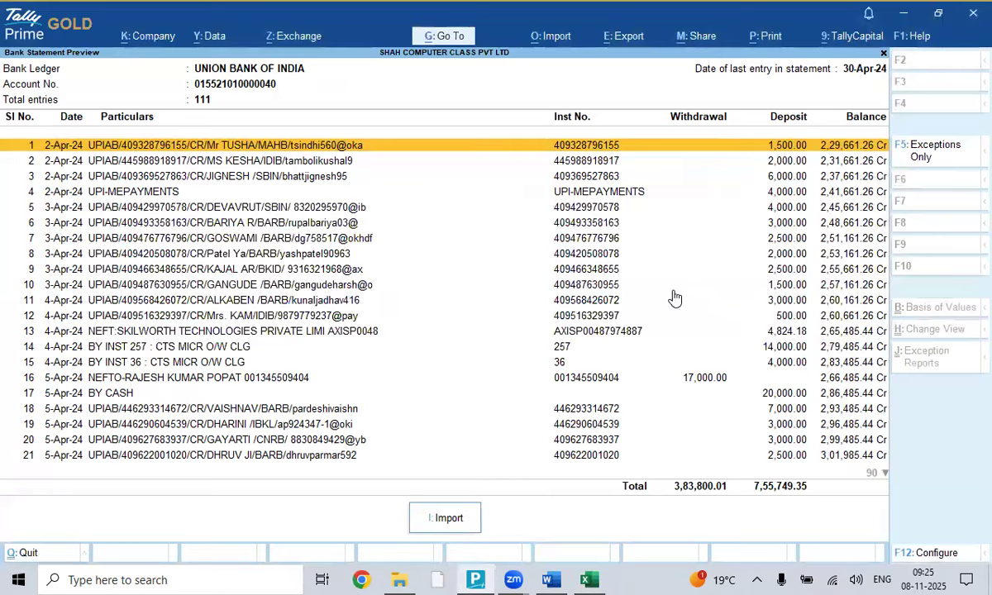
- Return to the Excel April statement and scroll to its last row, balance 600110.60
{"action": "scroll", "coordinate": [656, 307], "scroll_direction": "down", "scroll_amount": 8}
{"action": "left_click", "coordinate": [589, 580]}
{"action": "scroll", "coordinate": [760, 374], "scroll_direction": "down", "scroll_amount": 20}
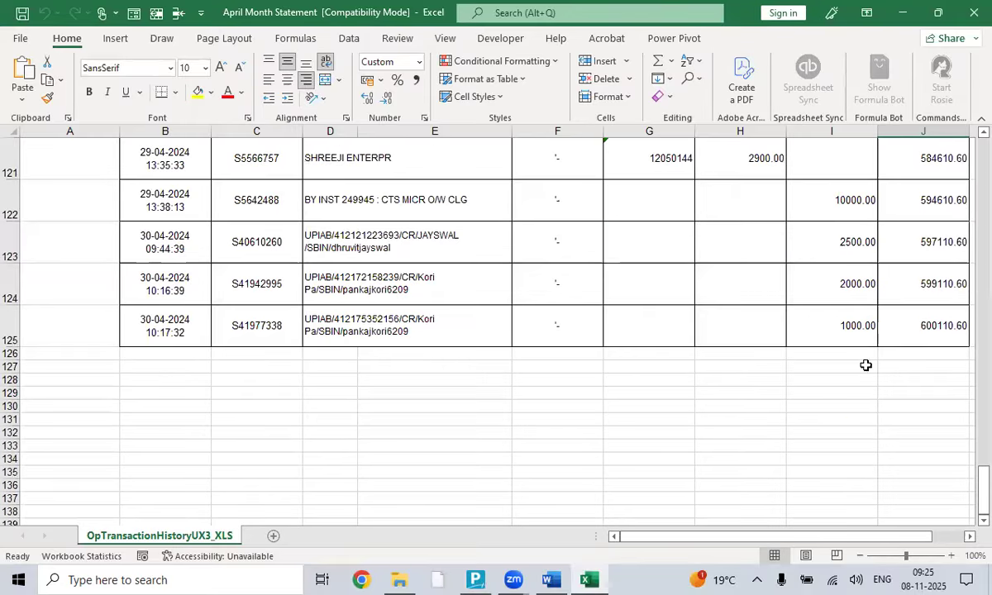
- Verify the 1000.00 deposit and 600110.60 closing balance in row 125, then close Excel
{"action": "left_click", "coordinate": [868, 329]}
{"action": "left_click", "coordinate": [936, 339]}
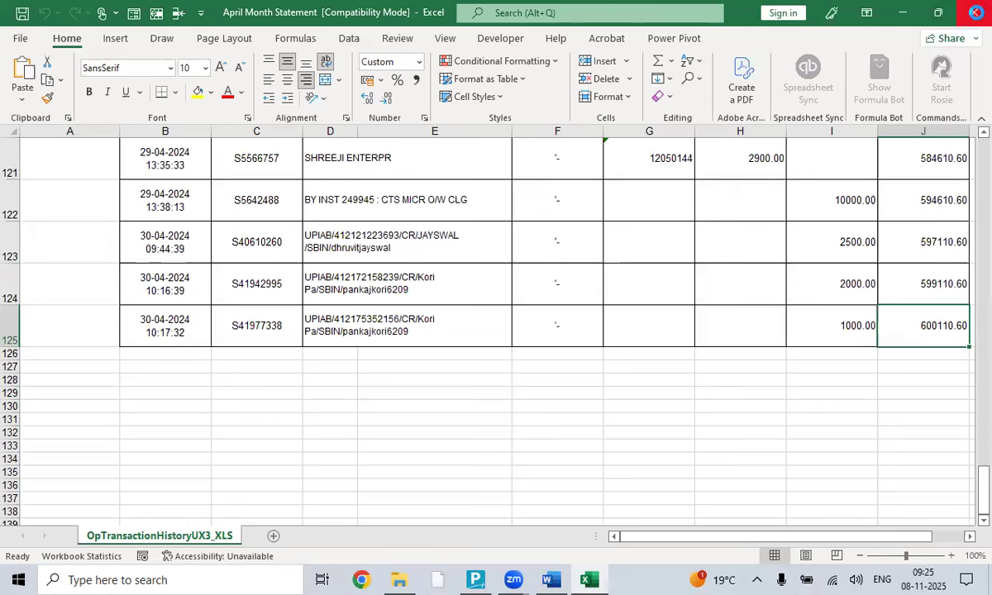
{"action": "left_click", "coordinate": [974, 13]}
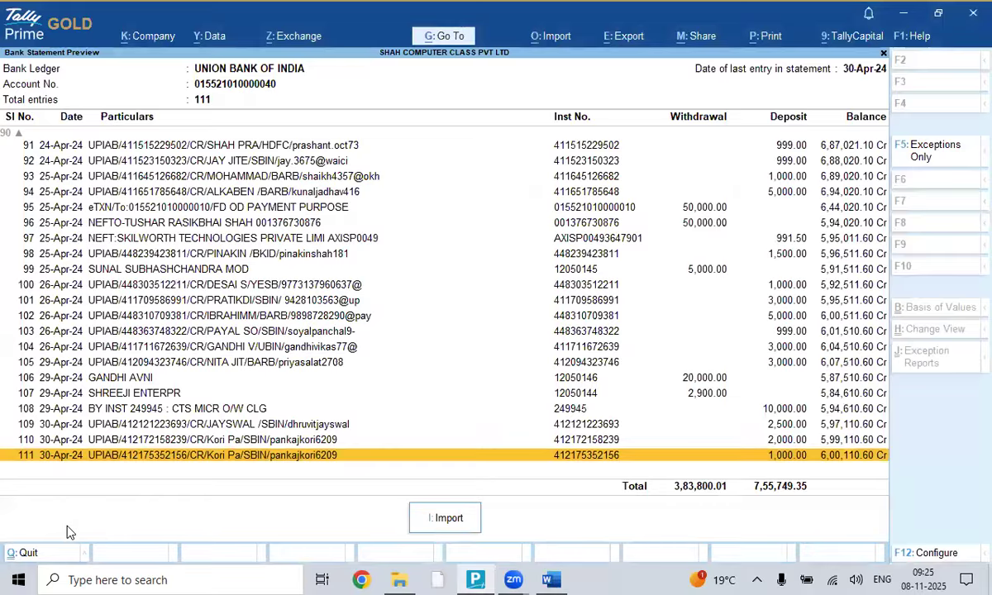
- Import the 111 April entries and view the Bank Reconciliation Summary with balance 6,00,110.60
{"action": "left_click", "coordinate": [446, 521]}
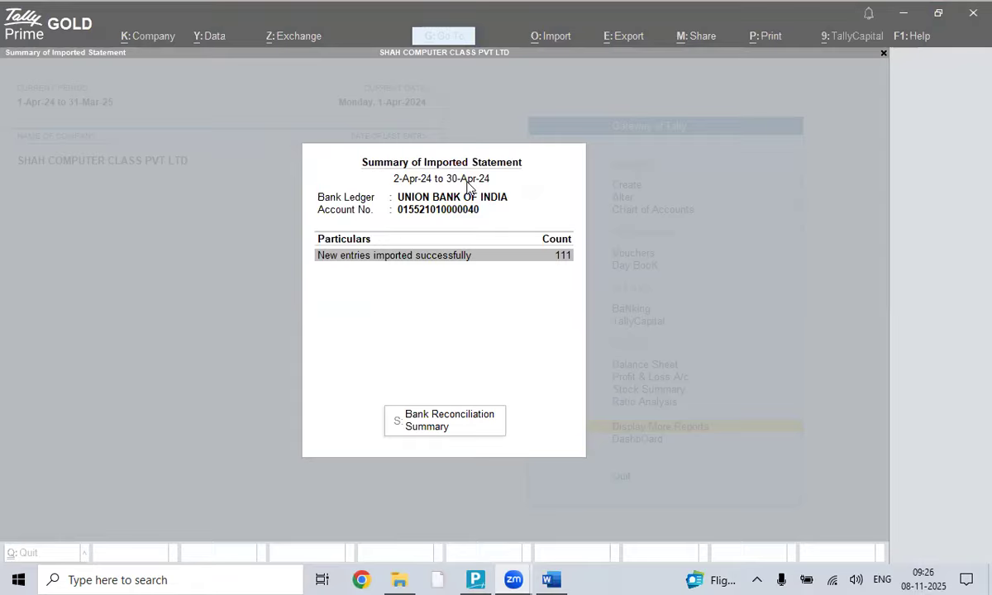
{"action": "left_click", "coordinate": [439, 427]}
{"action": "left_click", "coordinate": [438, 428]}
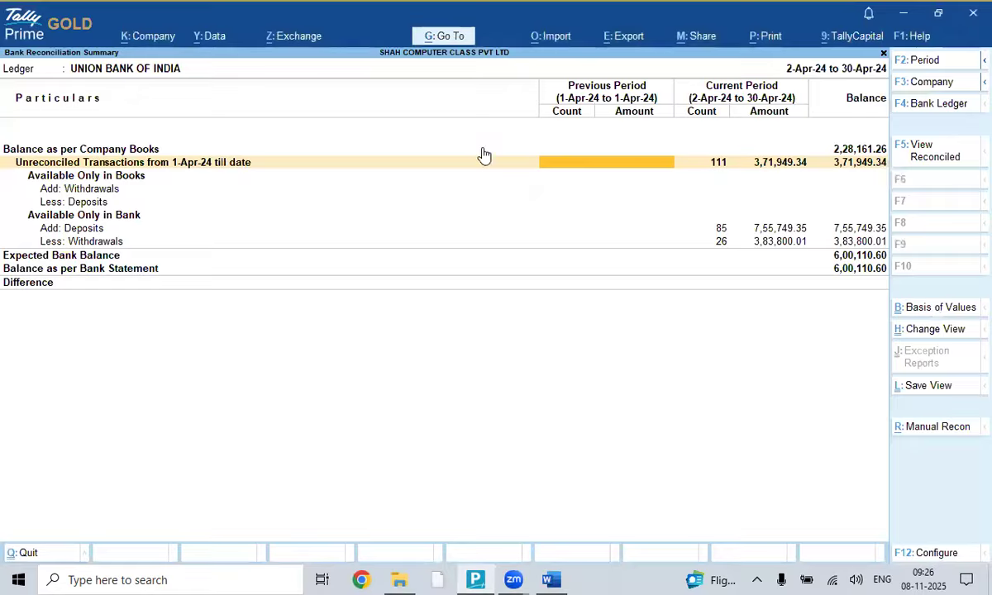
- Move between the Add: Deposits and Less: Withdrawals figures, ending on Add: Deposits, then switch to Word
{"action": "left_click", "coordinate": [97, 236]}
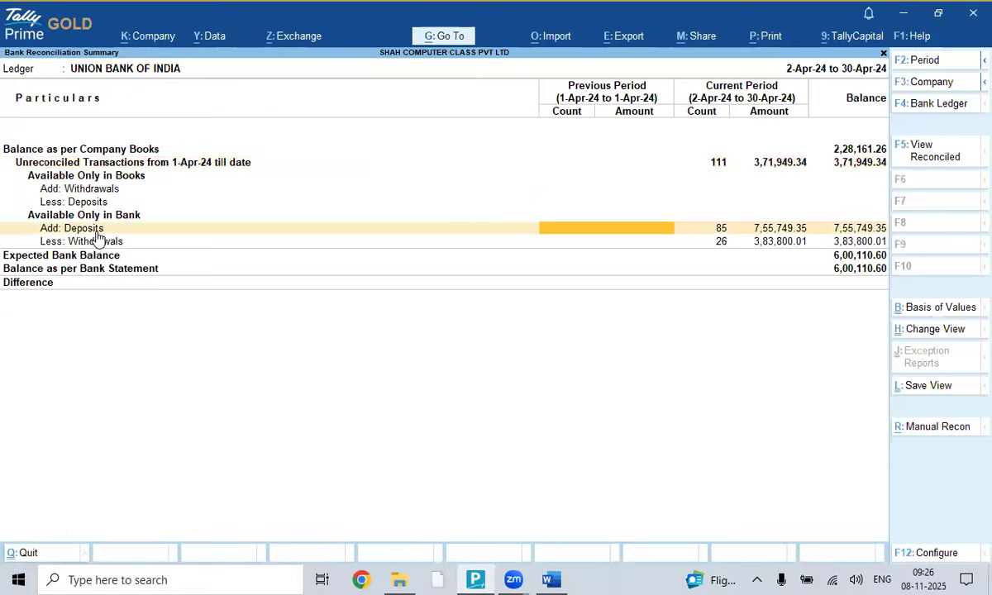
{"action": "left_click", "coordinate": [759, 234]}
{"action": "left_click", "coordinate": [120, 242]}
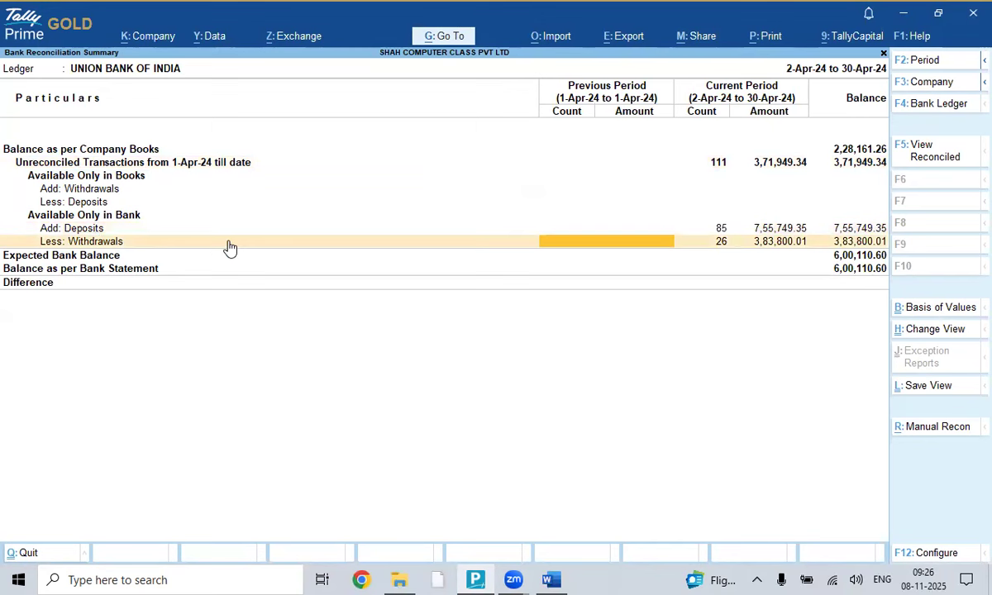
{"action": "left_click", "coordinate": [726, 242]}
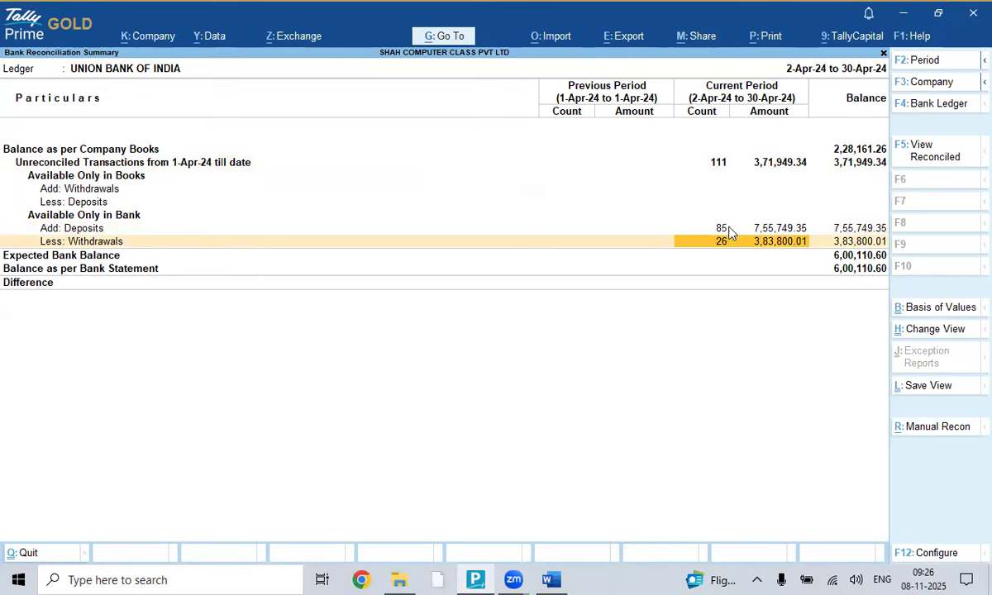
{"action": "left_click", "coordinate": [728, 232]}
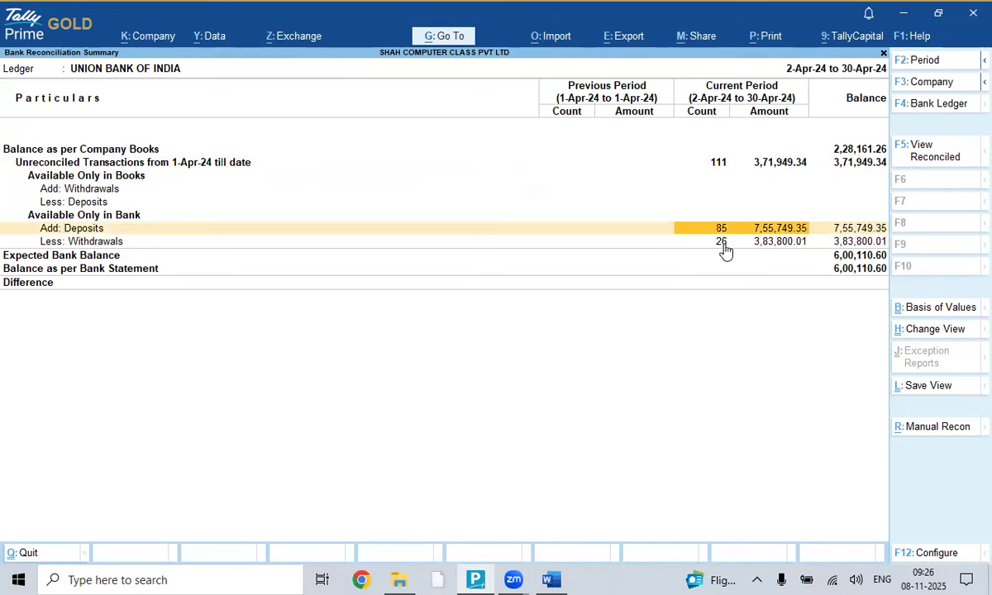
{"action": "left_click", "coordinate": [723, 245]}
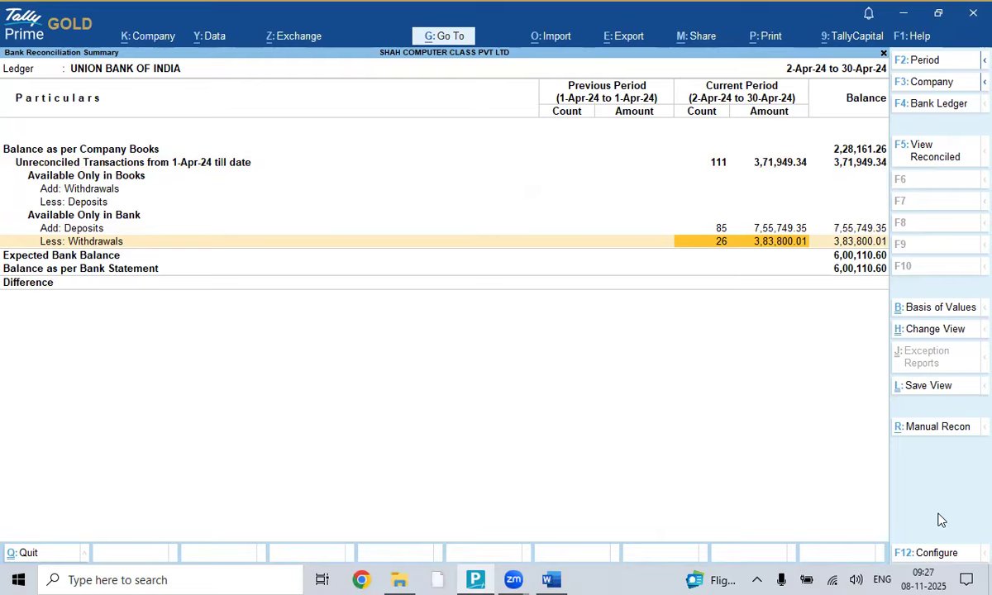
{"action": "left_click", "coordinate": [724, 230]}
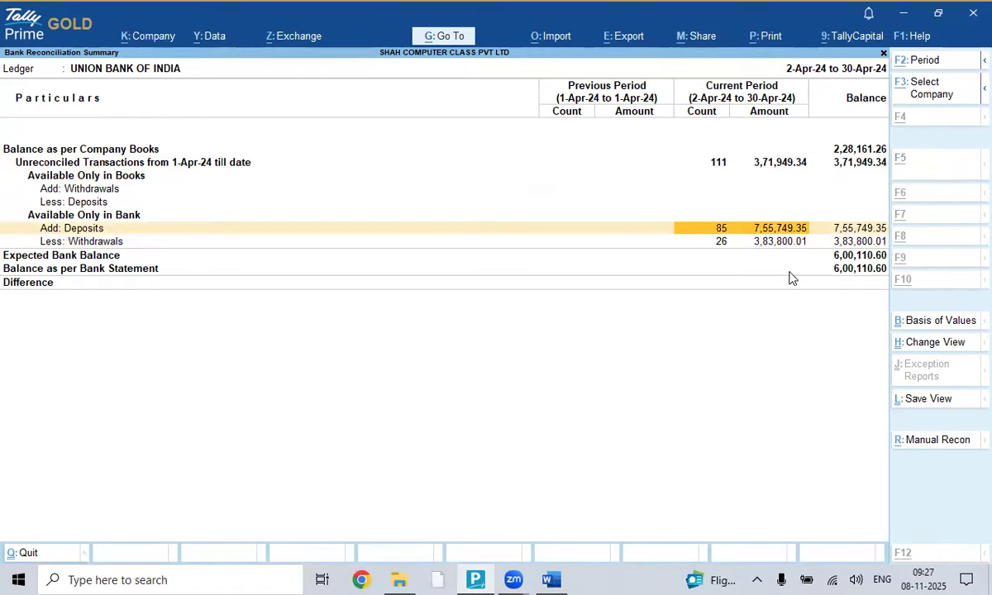
{"action": "key", "text": "alt+Tab"}
{"action": "key", "text": "alt+Tab"}
{"action": "key", "text": "alt+Tab"}
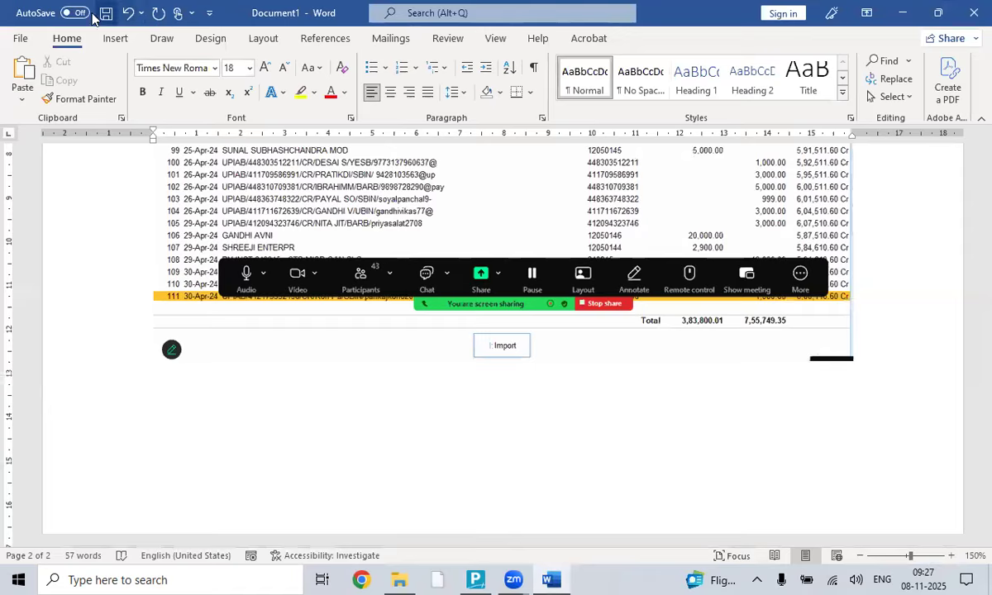
- Clip Tally's reconciliation summary into the guide, then undo it and add an empty line
{"action": "left_click", "coordinate": [115, 38]}
{"action": "left_click", "coordinate": [282, 97]}
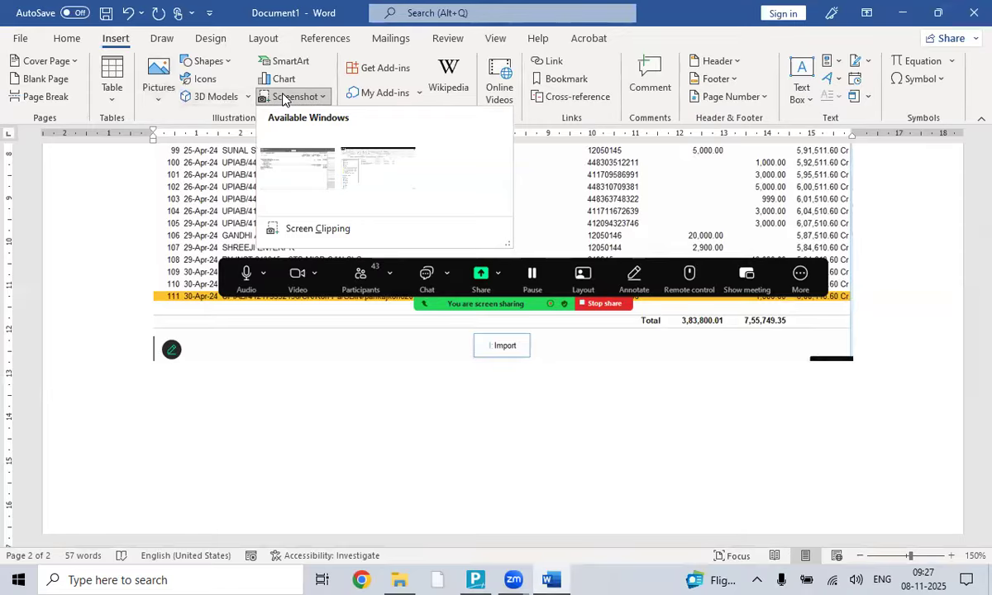
{"action": "left_click", "coordinate": [357, 232]}
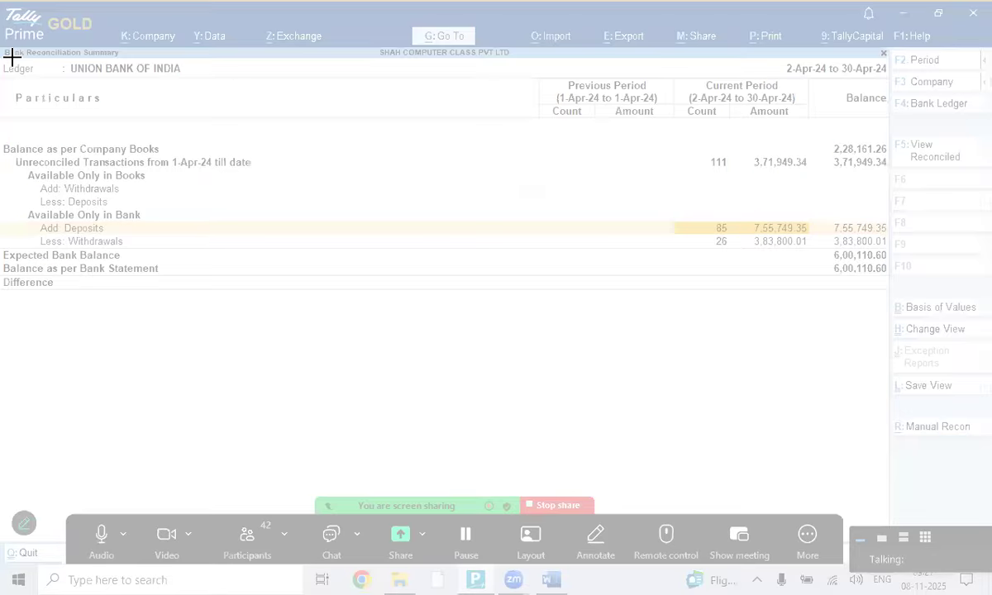
{"action": "left_click_drag", "start_coordinate": [2, 58], "coordinate": [901, 310]}
{"action": "scroll", "coordinate": [872, 284], "scroll_direction": "down", "scroll_amount": 5}
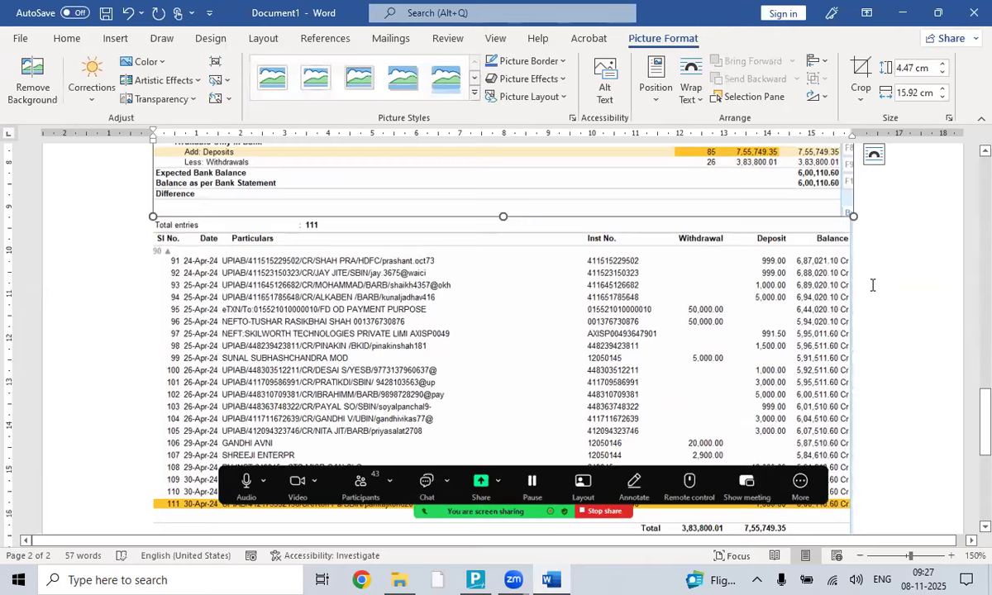
{"action": "scroll", "coordinate": [865, 282], "scroll_direction": "down", "scroll_amount": 1}
{"action": "key", "text": "ctrl+z"}
{"action": "scroll", "coordinate": [692, 274], "scroll_direction": "down", "scroll_amount": 3}
{"action": "key", "text": "Return"}
{"action": "key", "text": "Return"}
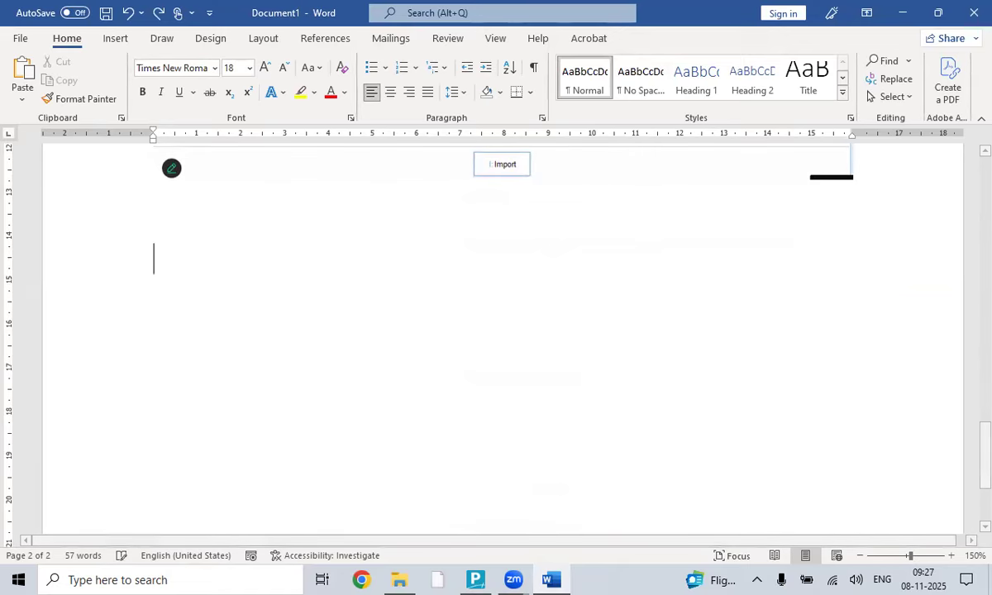
- Re-insert a screen clip of the reconciliation summary with the note 'CLICK HERE' below it
{"action": "left_click", "coordinate": [119, 41]}
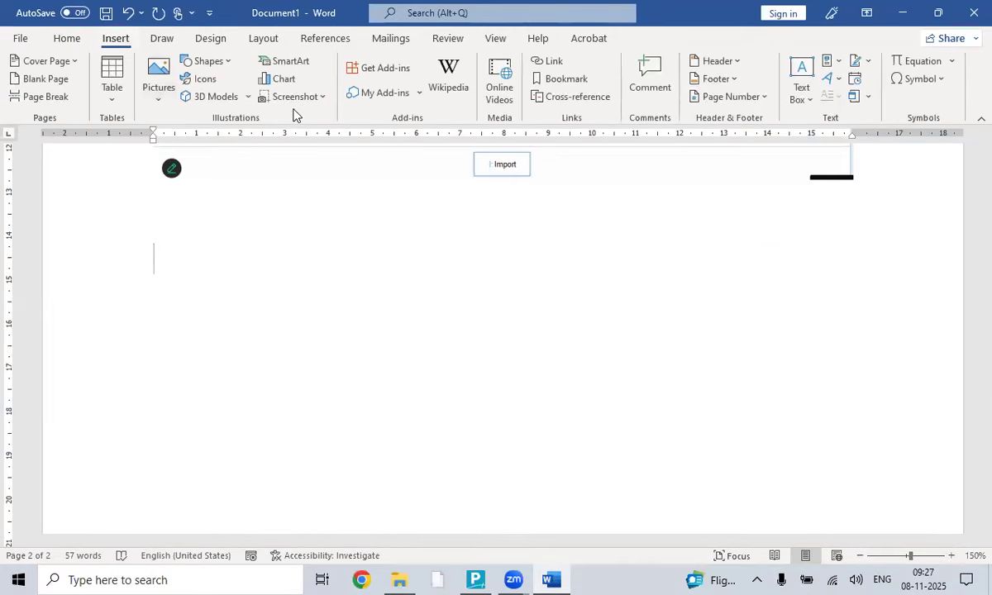
{"action": "left_click", "coordinate": [298, 97]}
{"action": "left_click", "coordinate": [329, 229]}
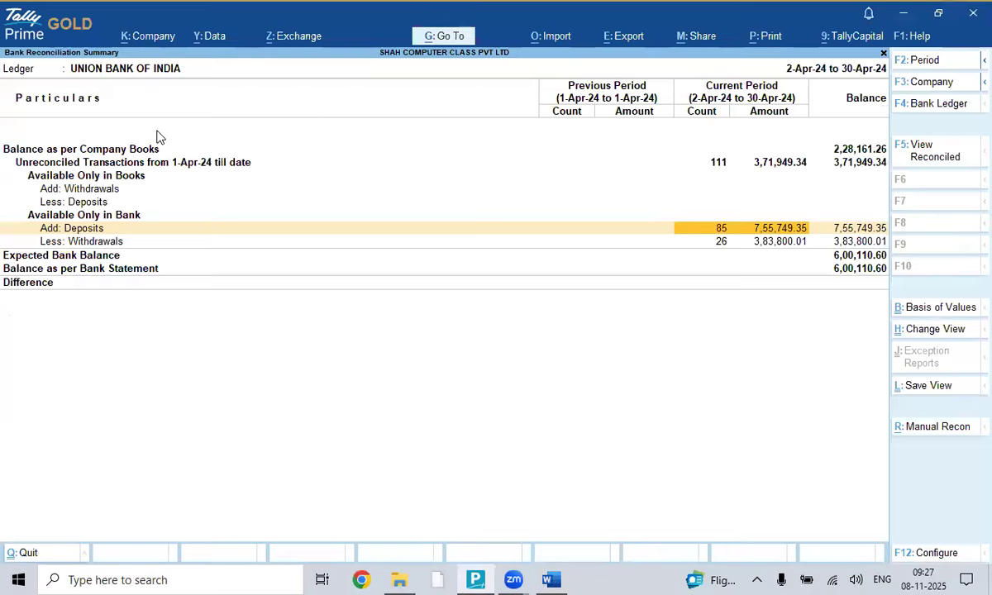
{"action": "left_click_drag", "start_coordinate": [1, 48], "coordinate": [896, 292]}
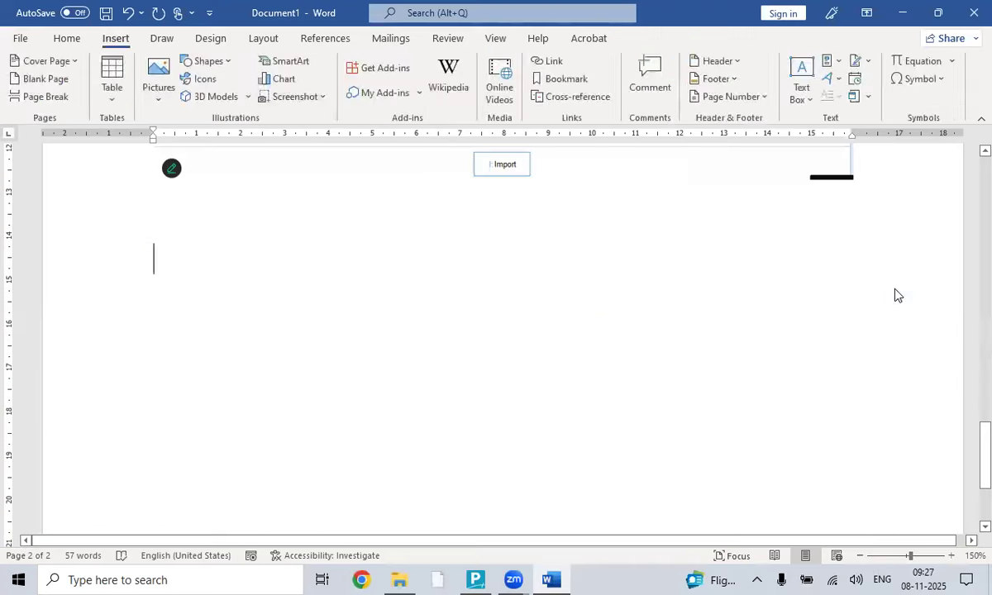
{"action": "left_click", "coordinate": [879, 346]}
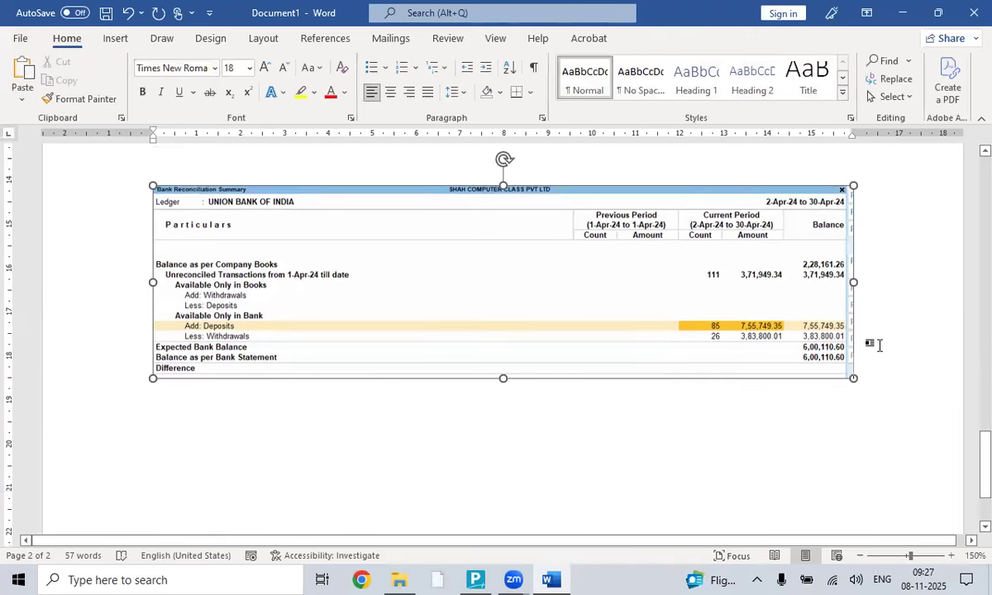
{"action": "key", "text": "Return"}
{"action": "type", "text": "CLICK "}
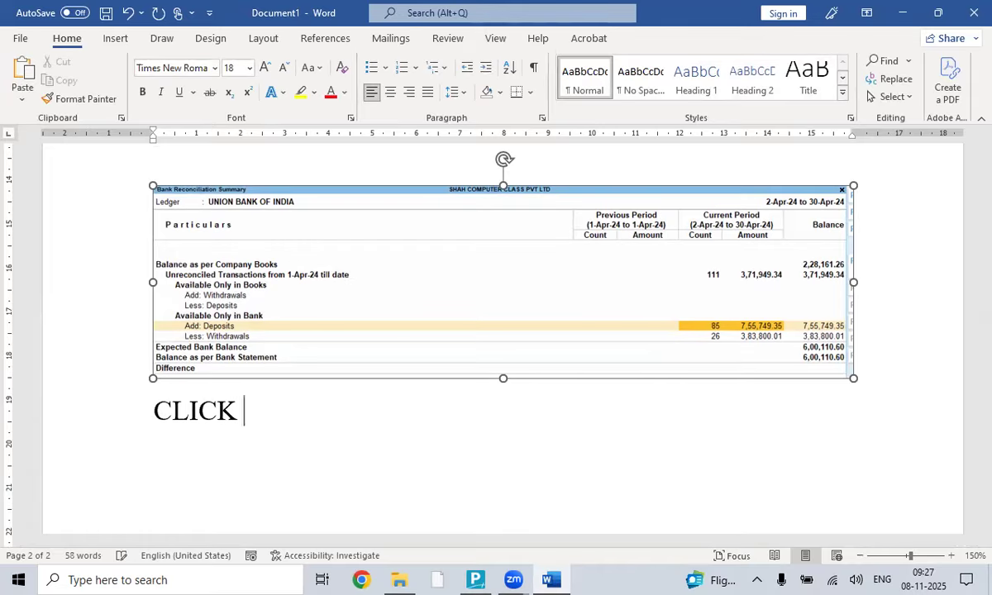
{"action": "type", "text": "HERE"}
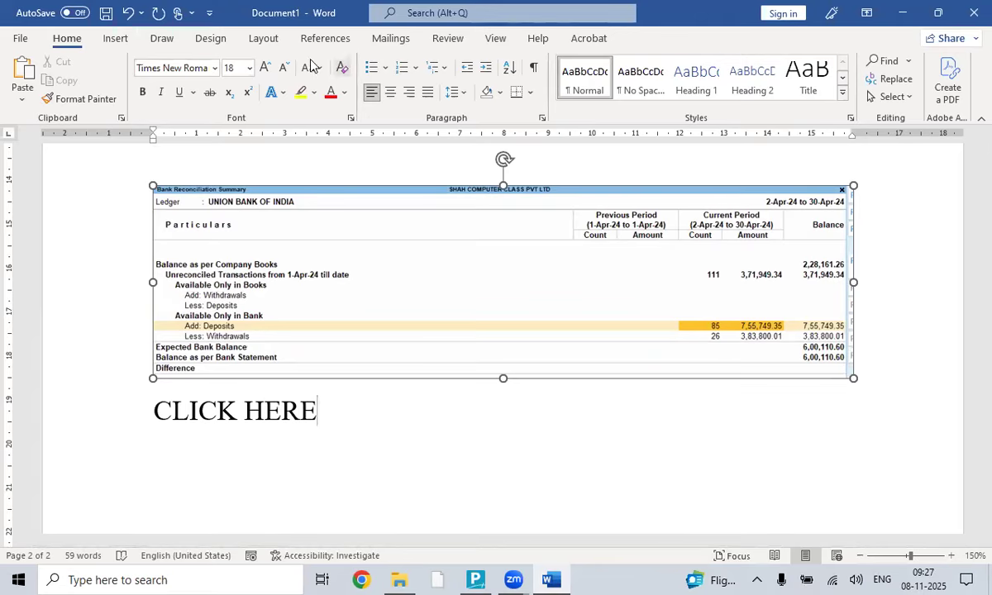
- Draw an arrow from CLICK HERE to the 85 deposits cell, then return to Tally
{"action": "left_click", "coordinate": [115, 39]}
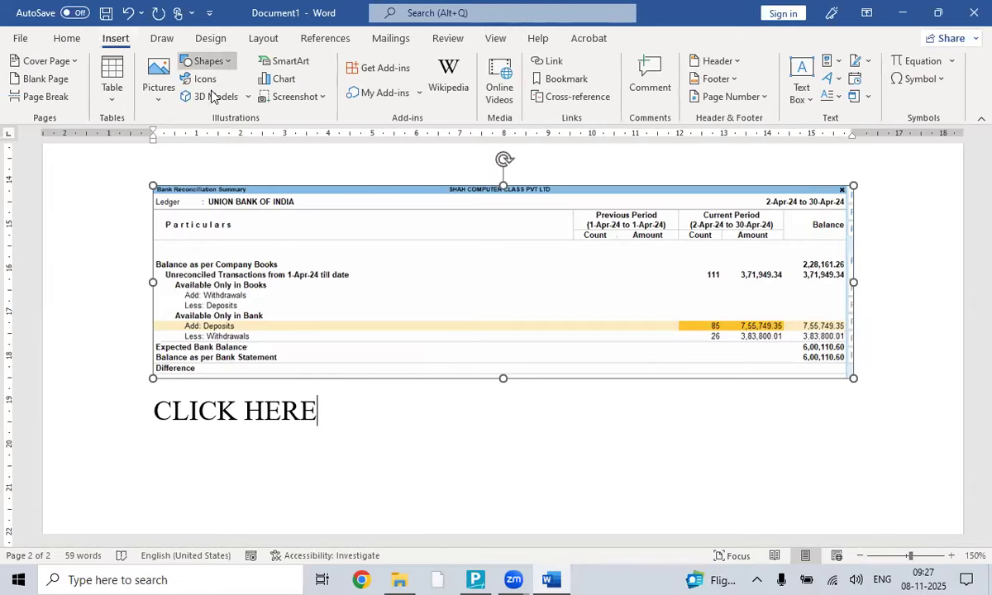
{"action": "left_click", "coordinate": [208, 60]}
{"action": "left_click", "coordinate": [212, 159]}
{"action": "left_click_drag", "start_coordinate": [317, 410], "coordinate": [699, 328]}
{"action": "left_click", "coordinate": [350, 415]}
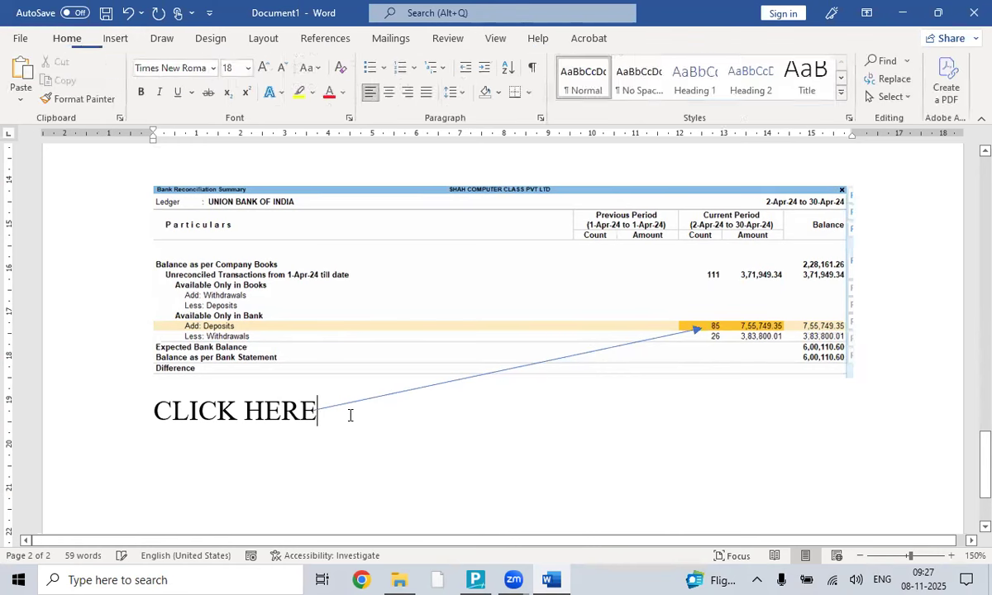
{"action": "key", "text": "Return"}
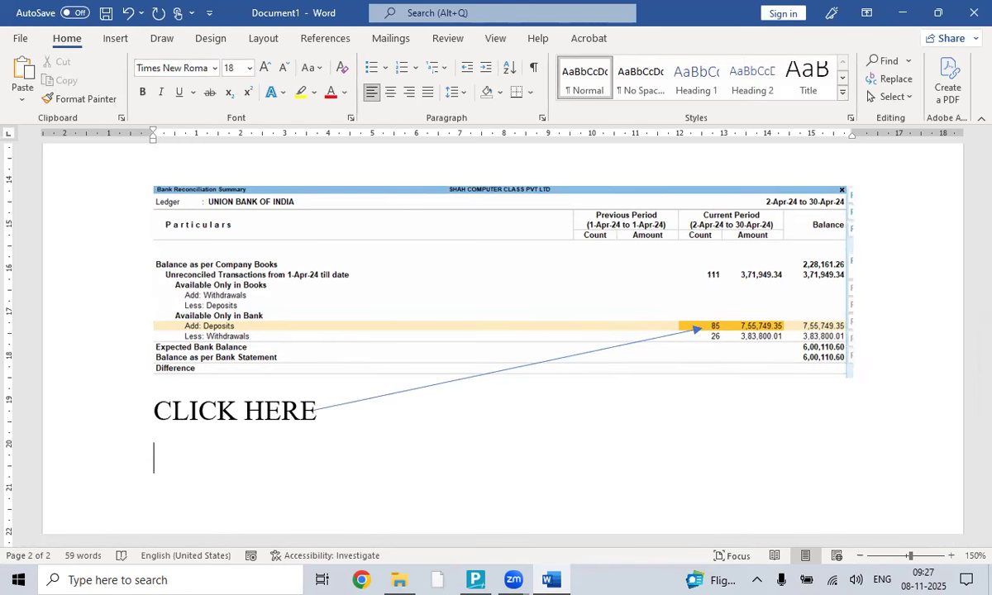
{"action": "key", "text": "alt+Tab"}
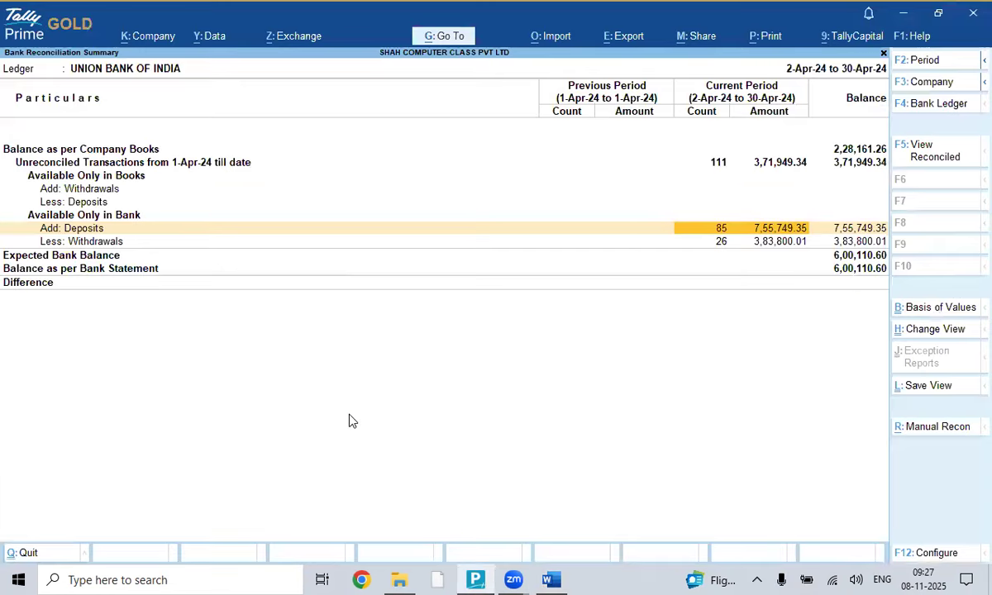
- Drill into Add: Deposits to list the 85 bank-only entries, then return to Word
{"action": "left_click", "coordinate": [741, 230]}
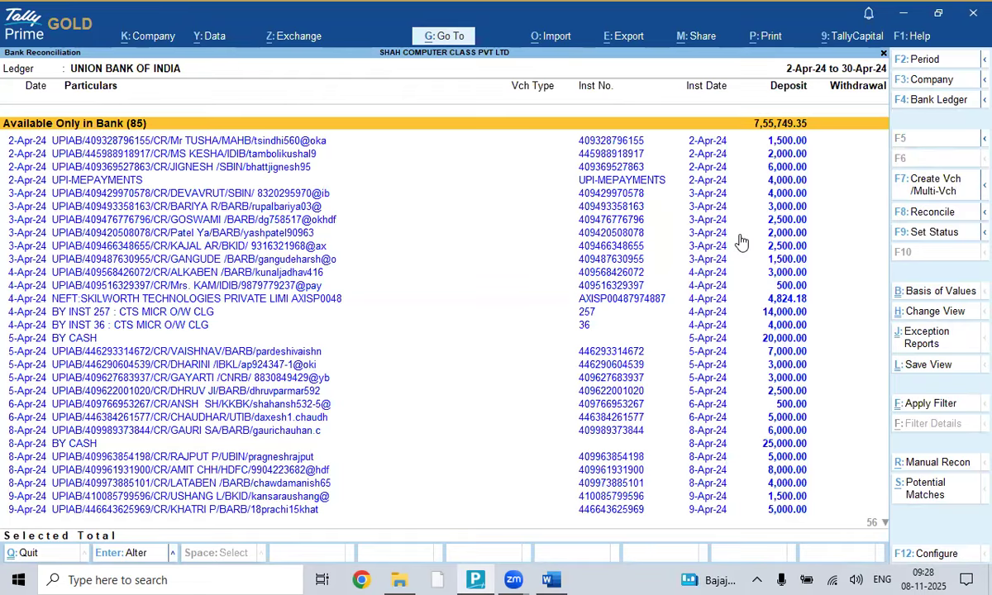
{"action": "key", "text": "alt+Tab"}
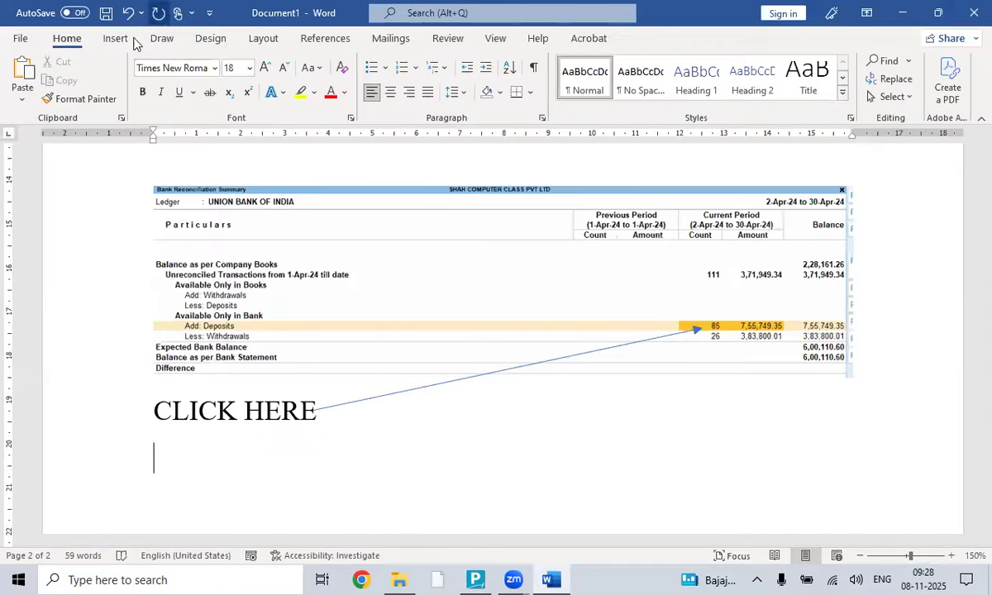
- Insert a screen clip of Tally's list of 85 bank-only deposits into the guide
{"action": "left_click", "coordinate": [116, 38]}
{"action": "left_click", "coordinate": [293, 97]}
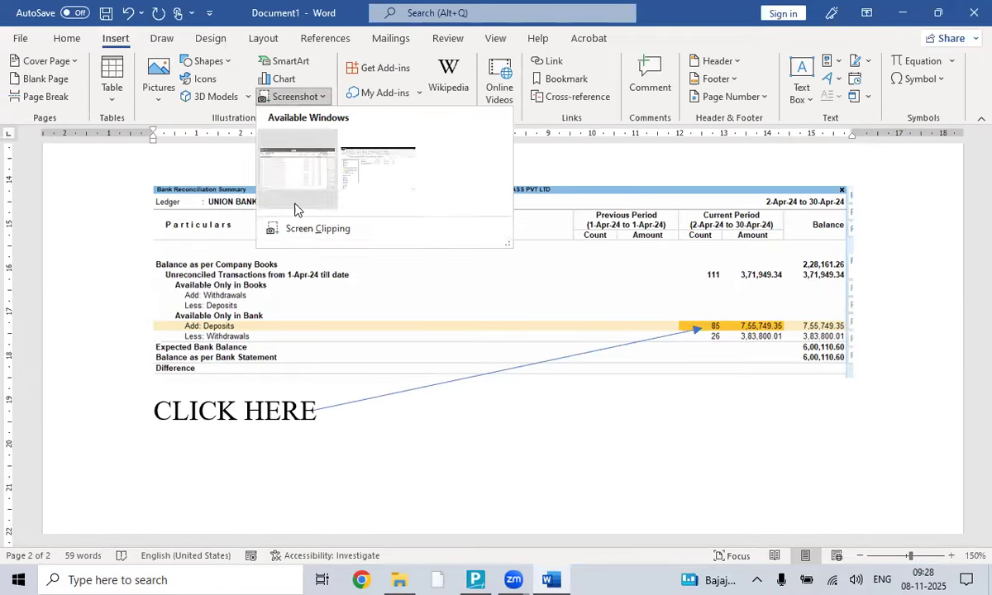
{"action": "left_click", "coordinate": [294, 228]}
{"action": "left_click_drag", "start_coordinate": [1, 48], "coordinate": [990, 531]}
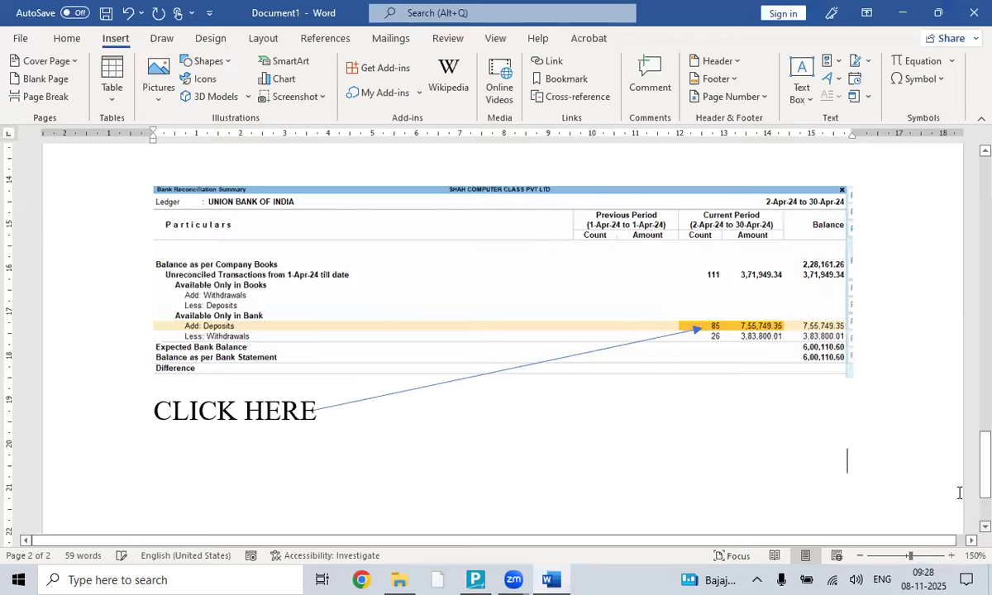
{"action": "scroll", "coordinate": [940, 394], "scroll_direction": "down", "scroll_amount": 3}
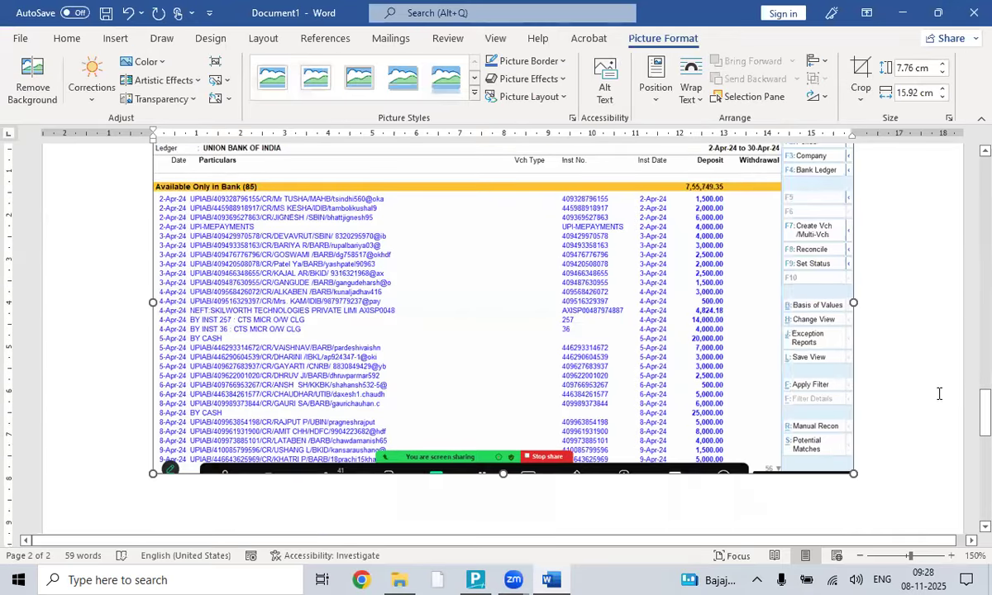
{"action": "left_click", "coordinate": [887, 372]}
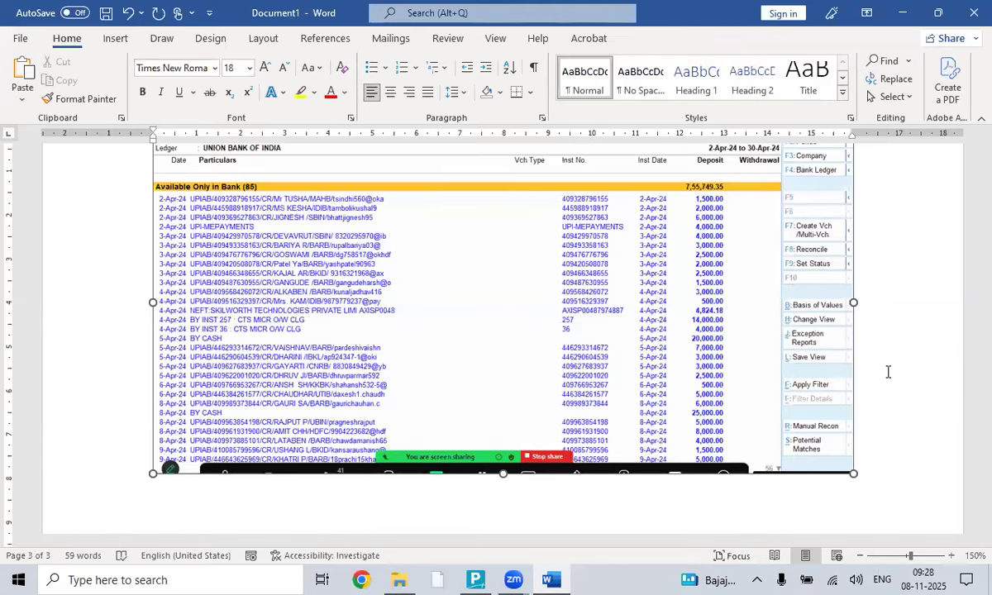
{"action": "key", "text": "alt+Tab"}
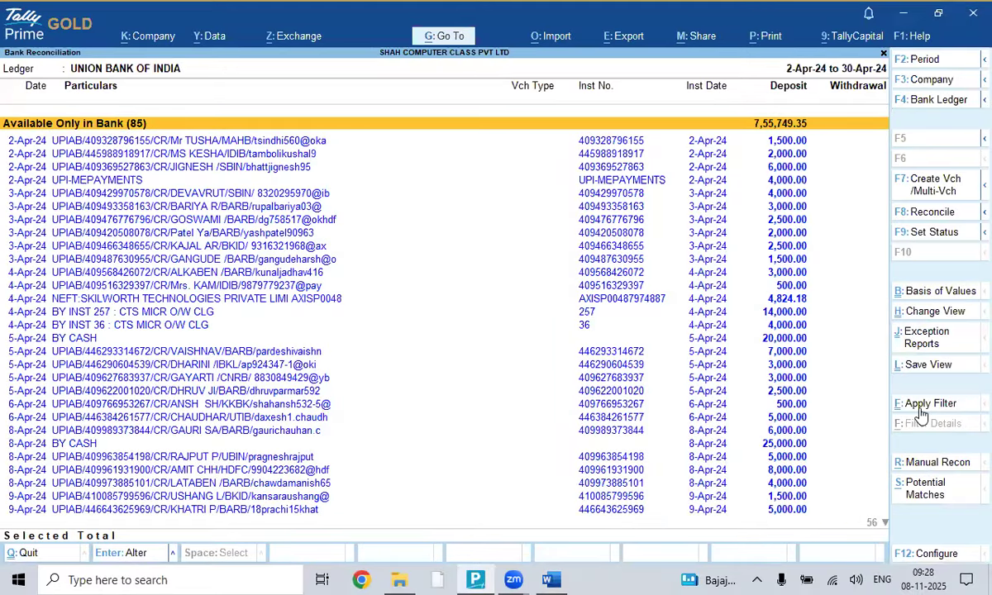
{"action": "key", "text": "alt+Tab"}
- Add the note 'CLICK APPLY FILTER' with a line pointing to Apply Filter in the screenshot
{"action": "scroll", "coordinate": [722, 267], "scroll_direction": "down", "scroll_amount": 2}
{"action": "type", "text": "CL"}
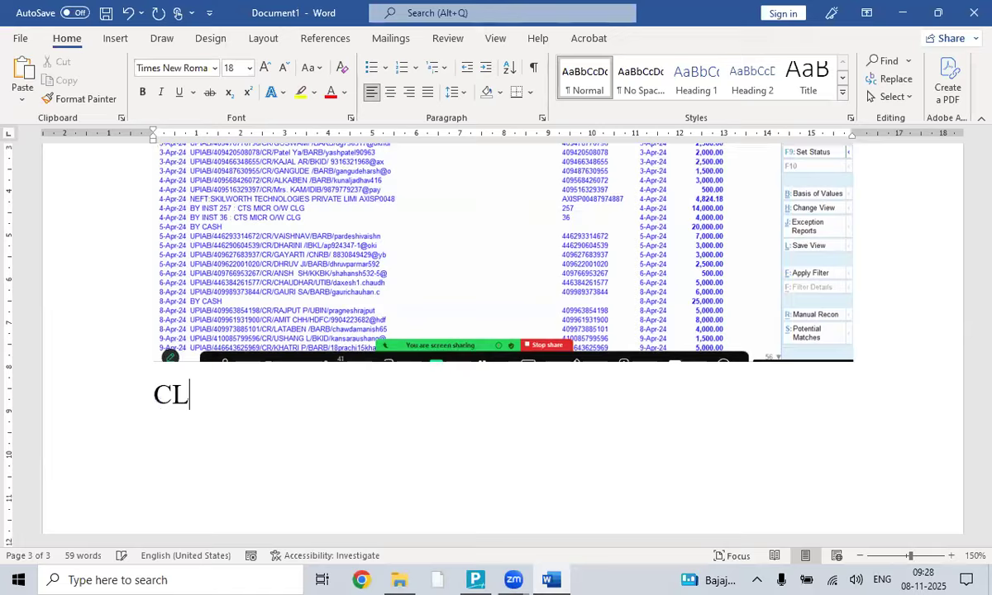
{"action": "type", "text": "ICK APPLY FILTER"}
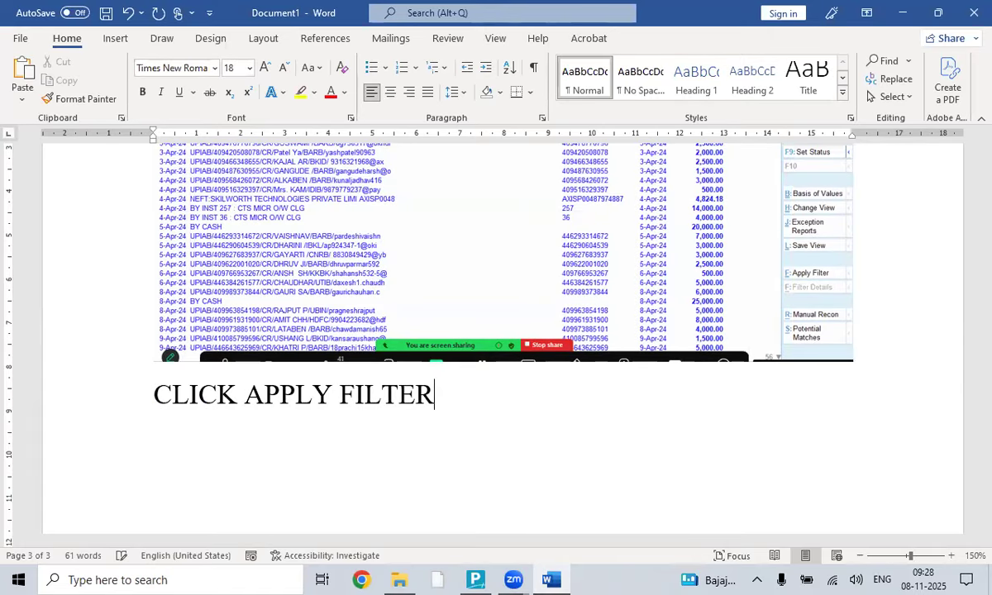
{"action": "left_click", "coordinate": [113, 39]}
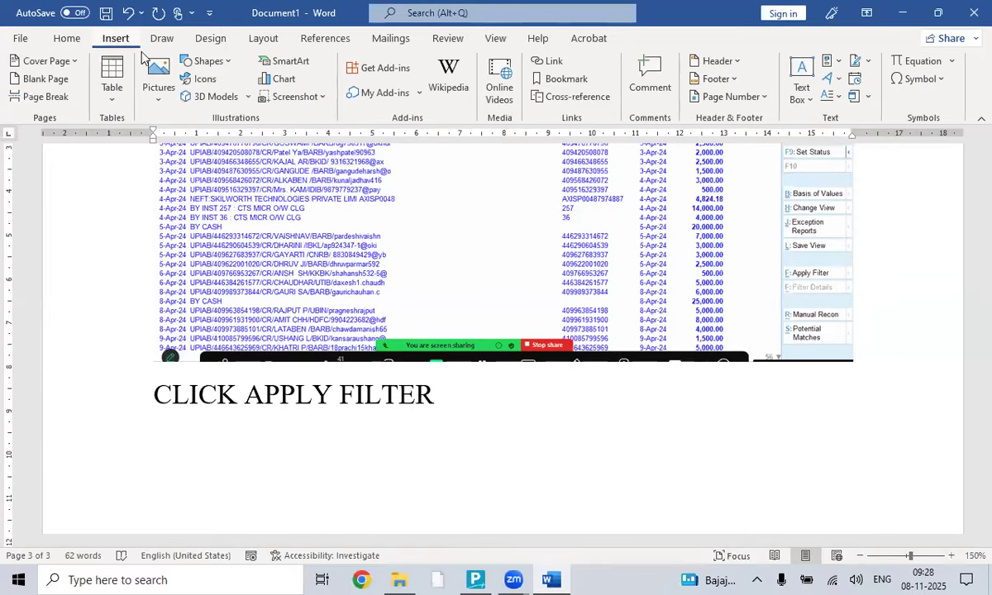
{"action": "left_click", "coordinate": [209, 62]}
{"action": "left_click", "coordinate": [203, 96]}
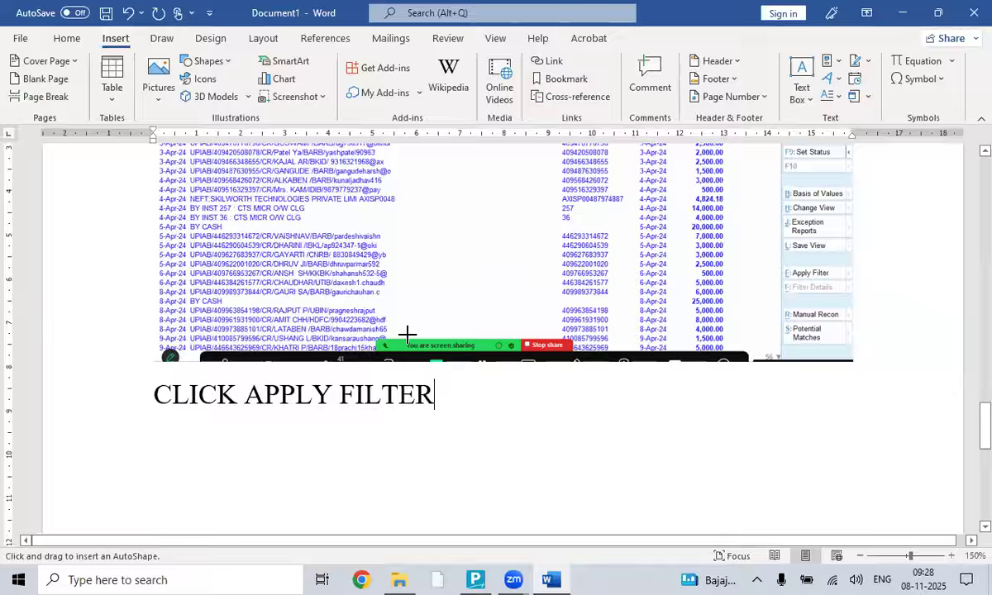
{"action": "mouse_move", "coordinate": [426, 391]}
{"action": "left_mouse_down"}
{"action": "mouse_move", "coordinate": [539, 374]}
{"action": "mouse_move", "coordinate": [756, 269]}
{"action": "mouse_move", "coordinate": [802, 274]}
{"action": "left_mouse_up"}
{"action": "left_click", "coordinate": [488, 399]}
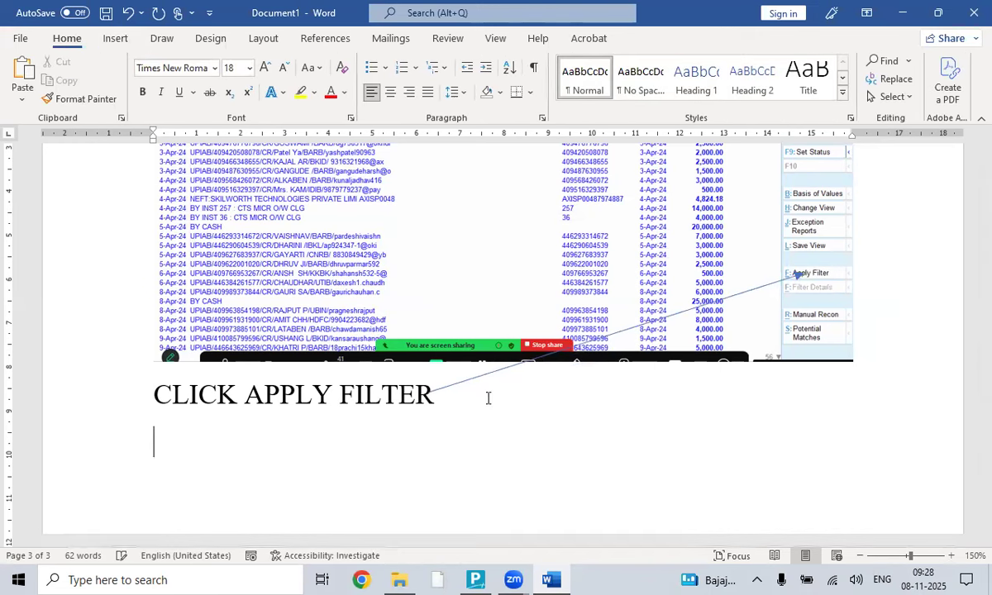
{"action": "key", "text": "alt+Tab"}
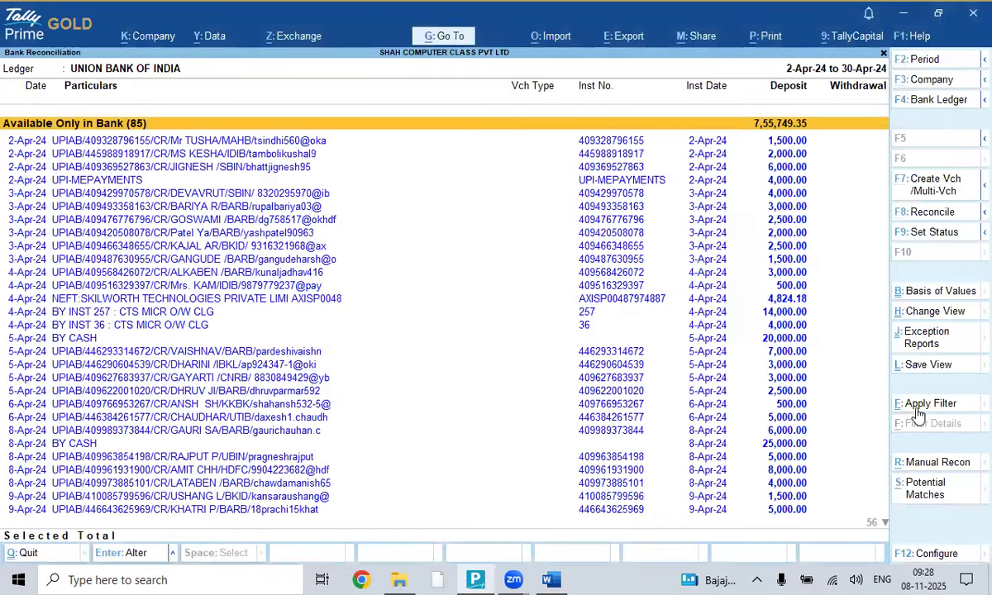
- Open Tally's Basic Filter, enter 'BY CASH' as the search text, and return to Word
{"action": "left_click", "coordinate": [920, 405]}
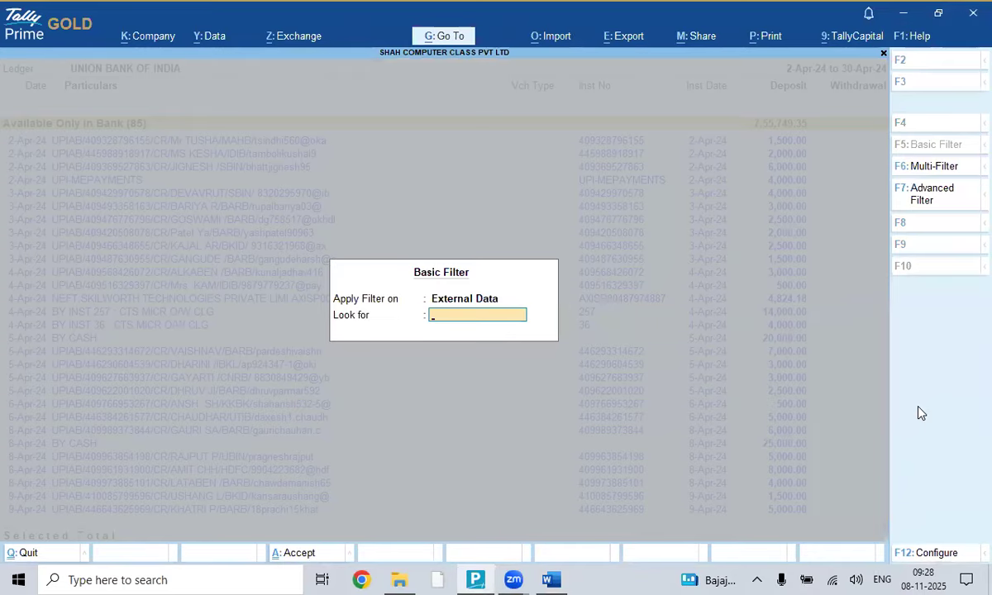
{"action": "type", "text": "BY CASH"}
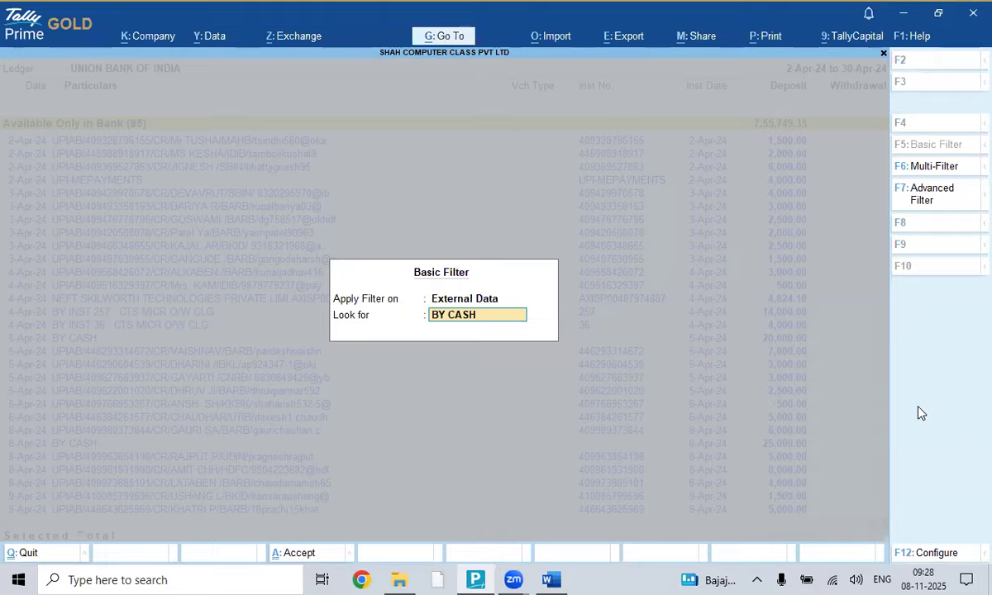
{"action": "key", "text": "alt+Tab"}
- Clip Tally's Basic Filter box showing 'BY CASH' into the guide below the note
{"action": "left_click", "coordinate": [115, 39]}
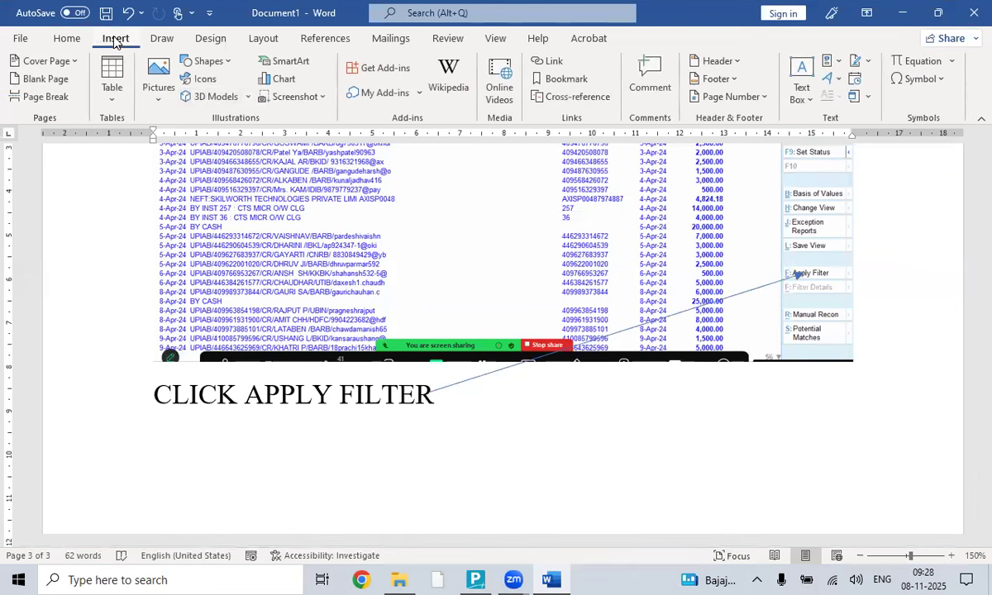
{"action": "left_click", "coordinate": [281, 94]}
{"action": "left_click", "coordinate": [324, 229]}
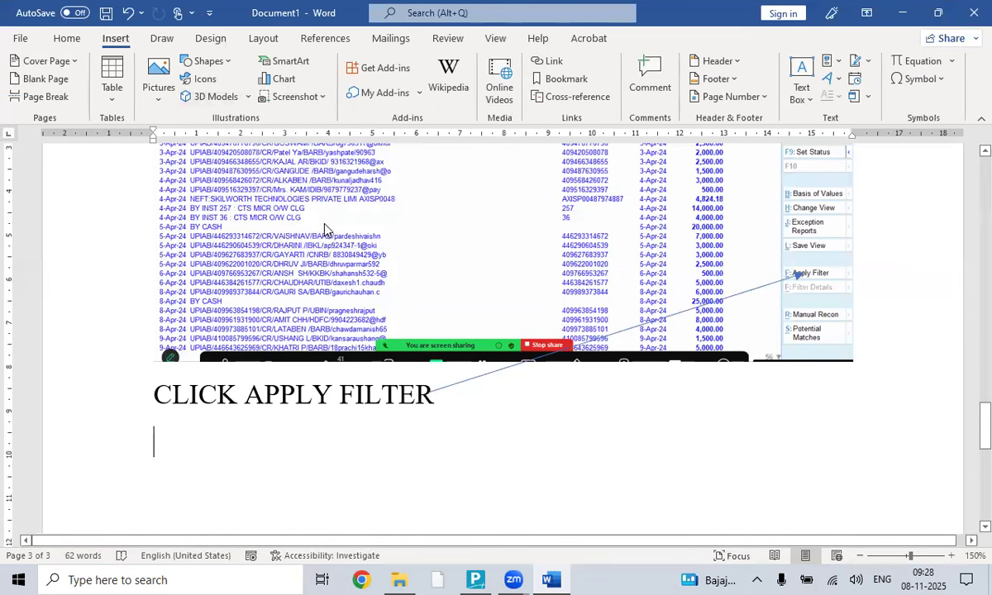
{"action": "left_click_drag", "start_coordinate": [327, 259], "coordinate": [561, 348]}
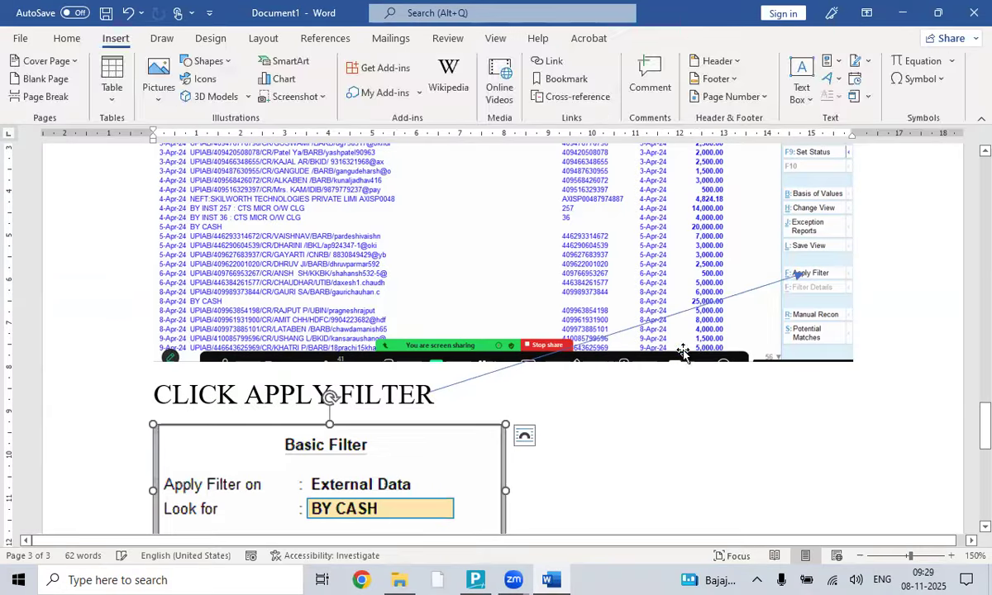
{"action": "scroll", "coordinate": [661, 335], "scroll_direction": "down", "scroll_amount": 3}
{"action": "left_click", "coordinate": [584, 327]}
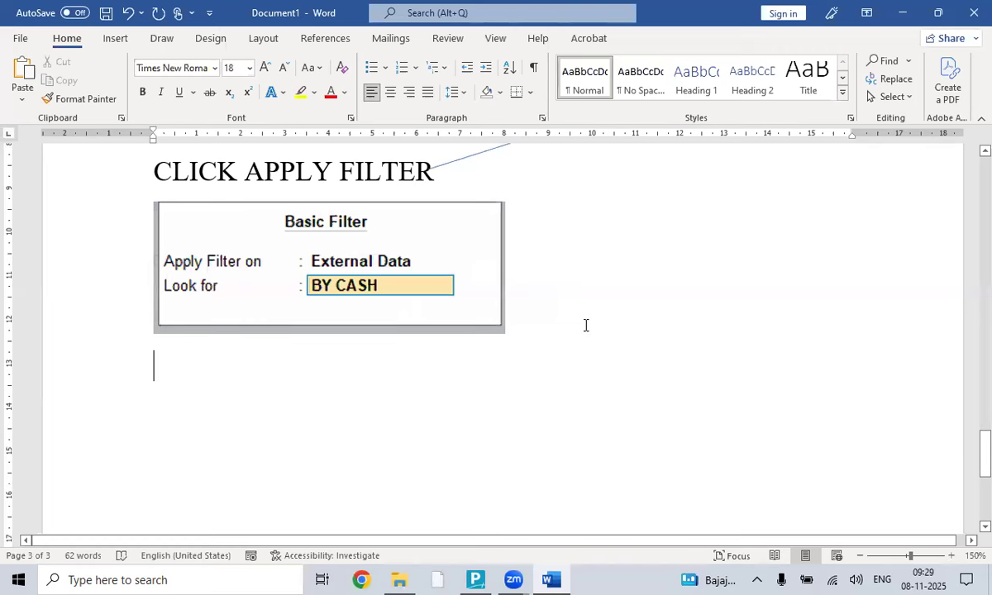
- Apply the BY CASH filter and select the five BY CASH entries totalling 1,25,000.00
{"action": "key", "text": "alt+Tab"}
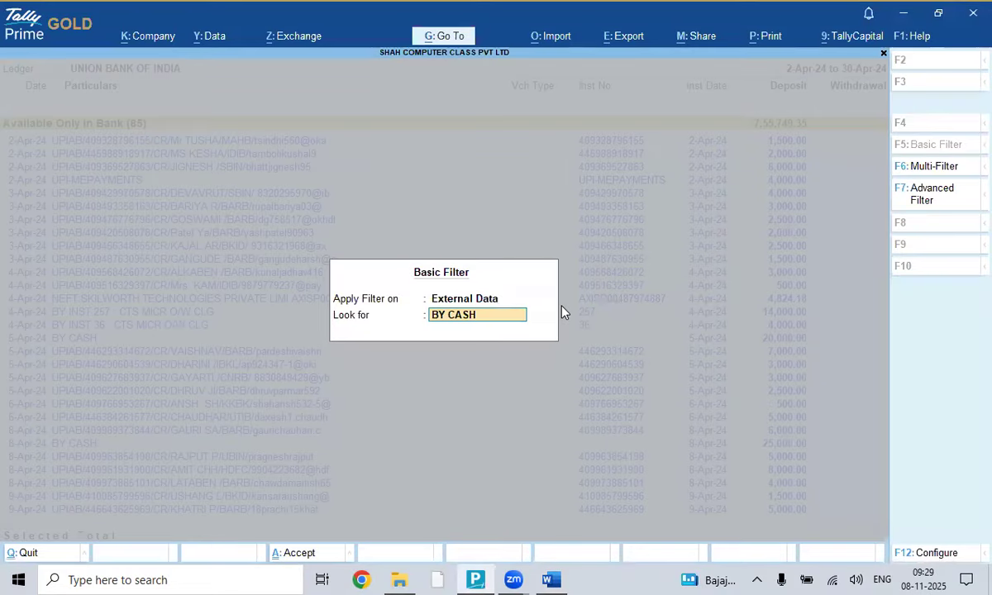
{"action": "key", "text": "Return"}
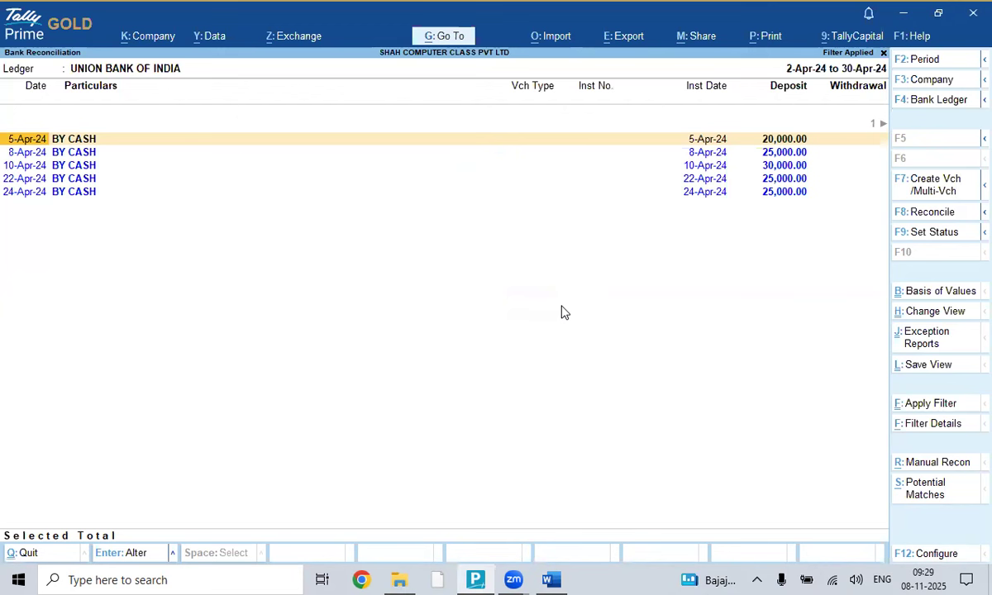
{"action": "key", "text": "ctrl"}
{"action": "key", "text": "alt+space"}
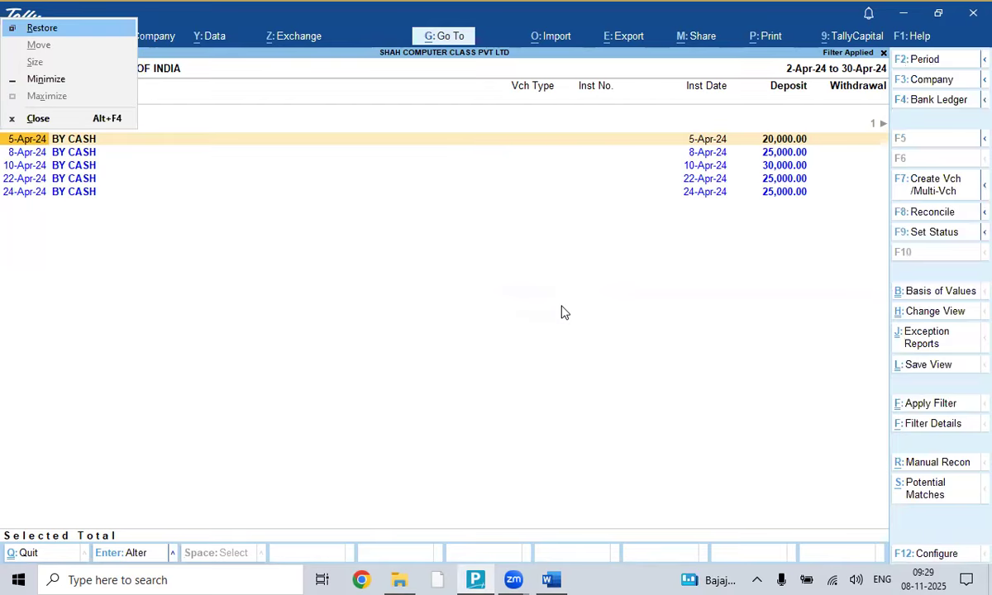
{"action": "key", "text": "Escape"}
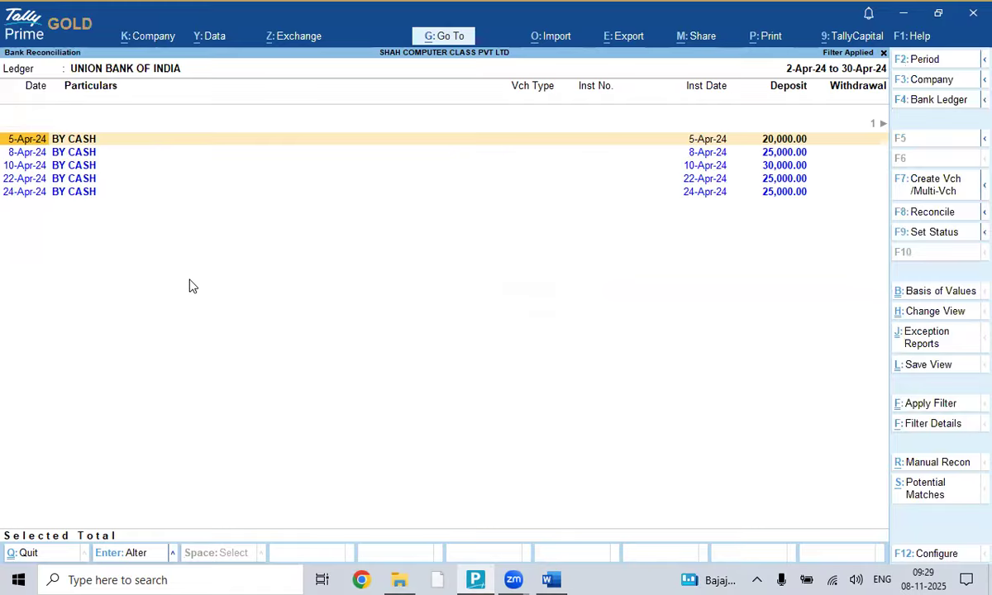
{"action": "key", "text": "space"}
{"action": "key", "text": "space"}
{"action": "key", "text": "space"}
{"action": "key", "text": "space"}
{"action": "key", "text": "space"}
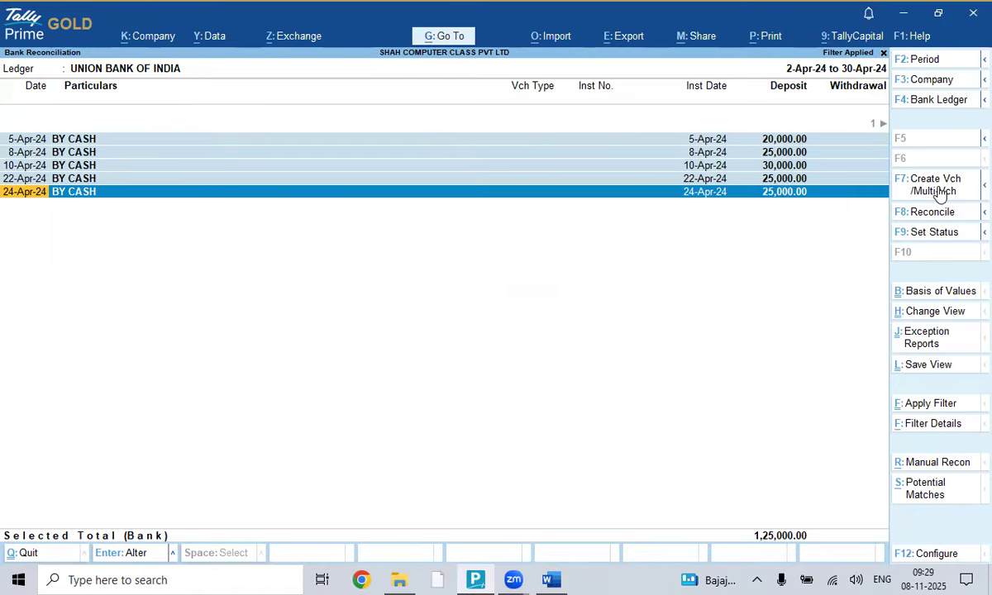
{"action": "key", "text": "alt+Tab"}
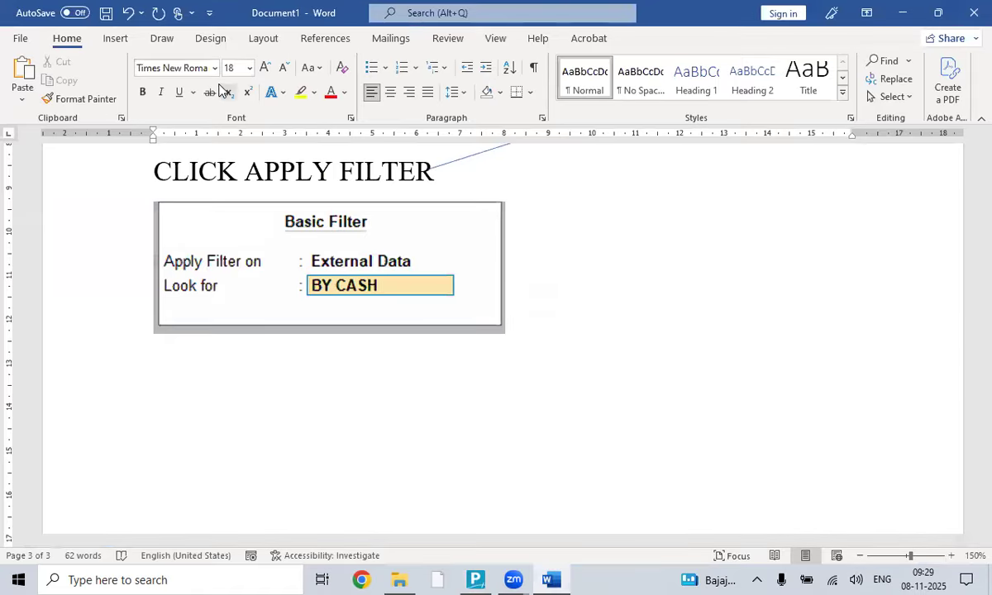
- Clip the filtered BY CASH list into the guide and type 'CLICK CREATE VOUCHER' below it
{"action": "left_click", "coordinate": [116, 38]}
{"action": "left_click", "coordinate": [314, 97]}
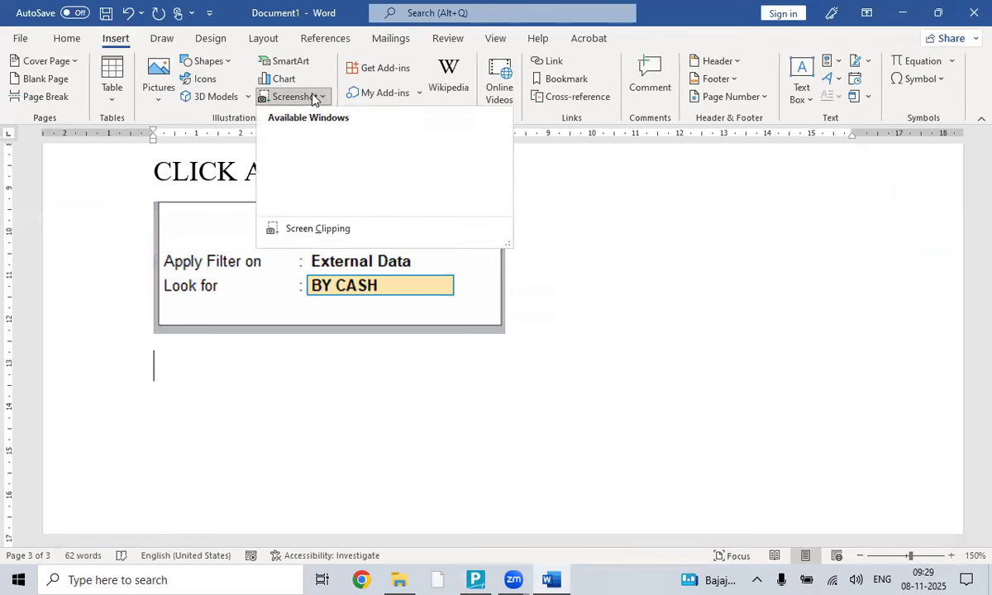
{"action": "left_click", "coordinate": [334, 225]}
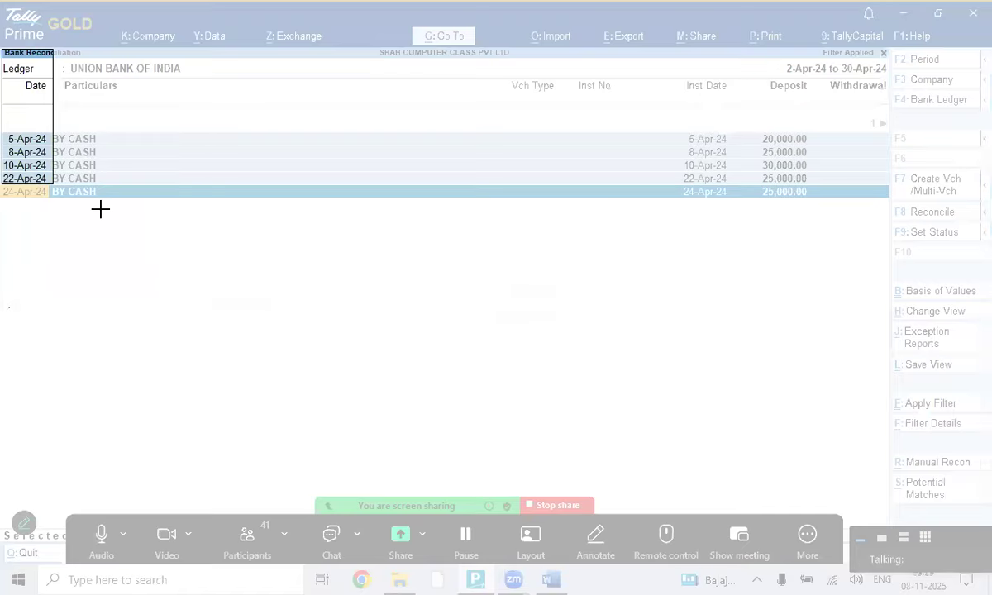
{"action": "left_click_drag", "start_coordinate": [1, 47], "coordinate": [978, 223]}
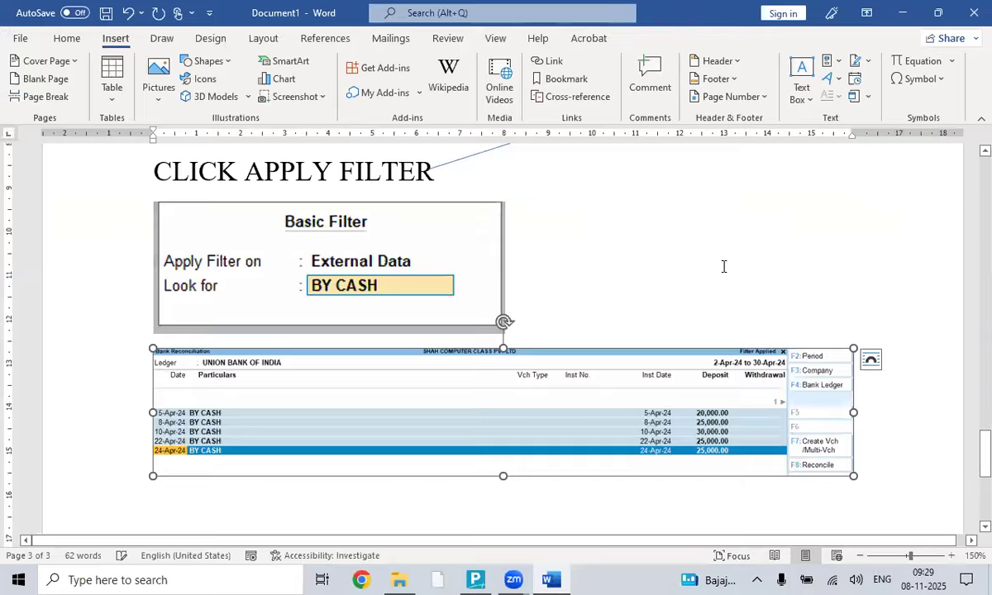
{"action": "scroll", "coordinate": [893, 284], "scroll_direction": "down", "scroll_amount": 2}
{"action": "left_click", "coordinate": [893, 284]}
{"action": "key", "text": "Return"}
{"action": "type", "text": "CLICK CREAT"}
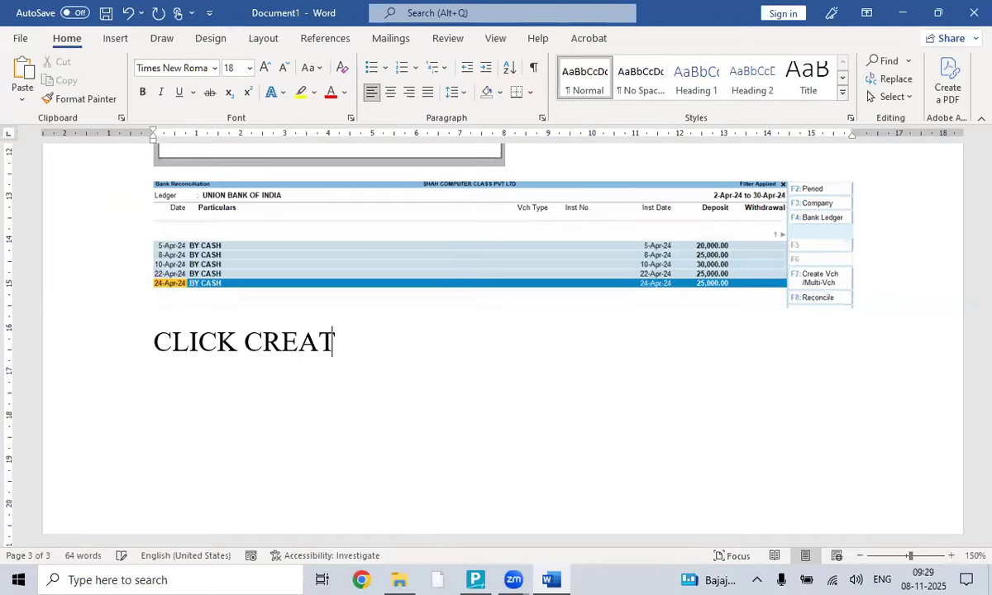
{"action": "type", "text": "E VOUCHER"}
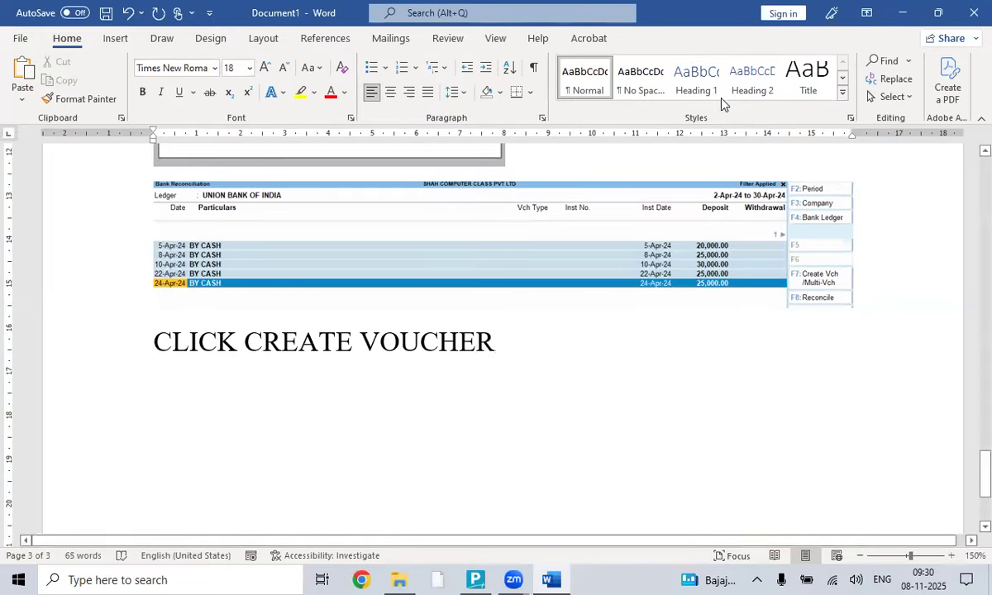
- Draw an arrow from the CLICK CREATE VOUCHER note to Create Vch, then return to Tally
{"action": "left_click", "coordinate": [111, 38]}
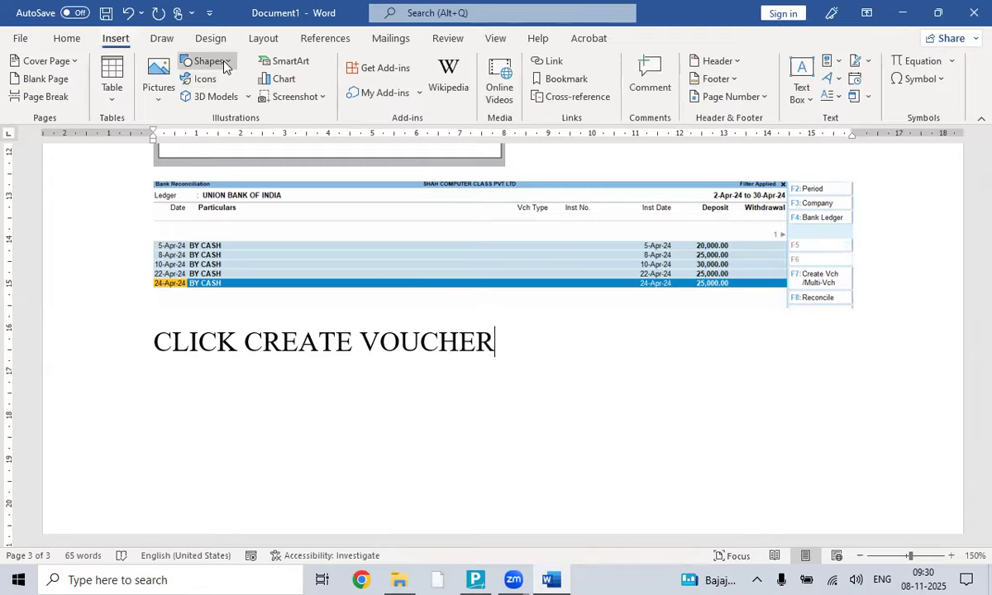
{"action": "left_click", "coordinate": [217, 62]}
{"action": "left_click", "coordinate": [219, 101]}
{"action": "left_click_drag", "start_coordinate": [493, 342], "coordinate": [791, 281]}
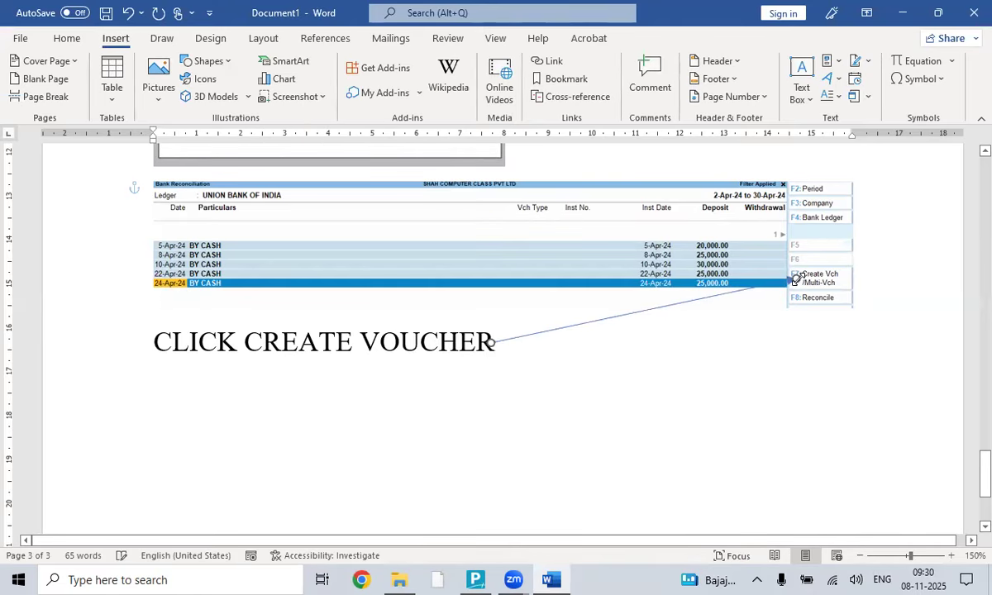
{"action": "left_click", "coordinate": [540, 349]}
{"action": "key", "text": "Return"}
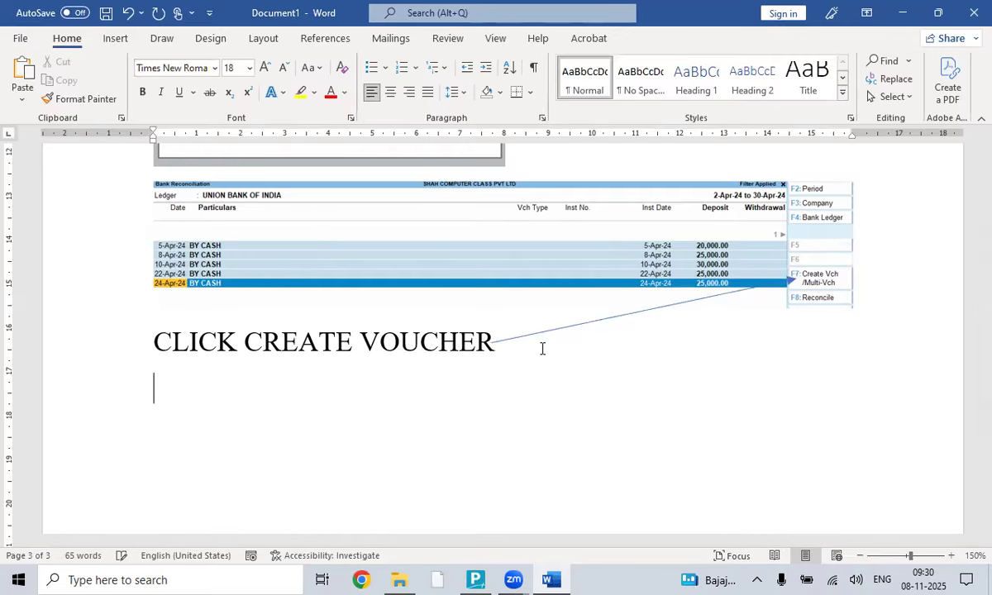
{"action": "key", "text": "alt+Tab"}
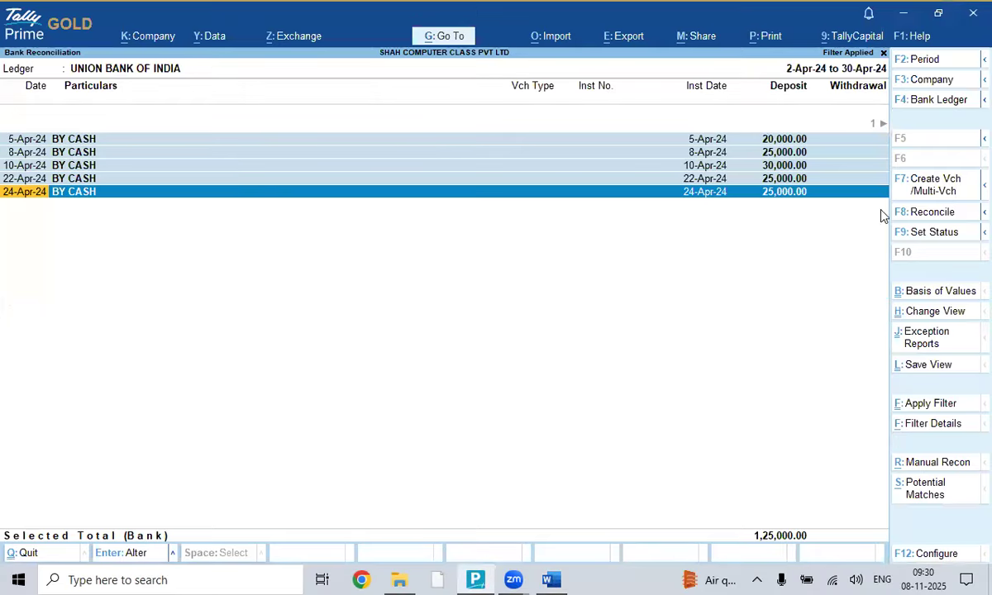
- Create vouchers for the selected BY CASH entries with Cash as the common ledger
{"action": "left_click", "coordinate": [925, 190]}
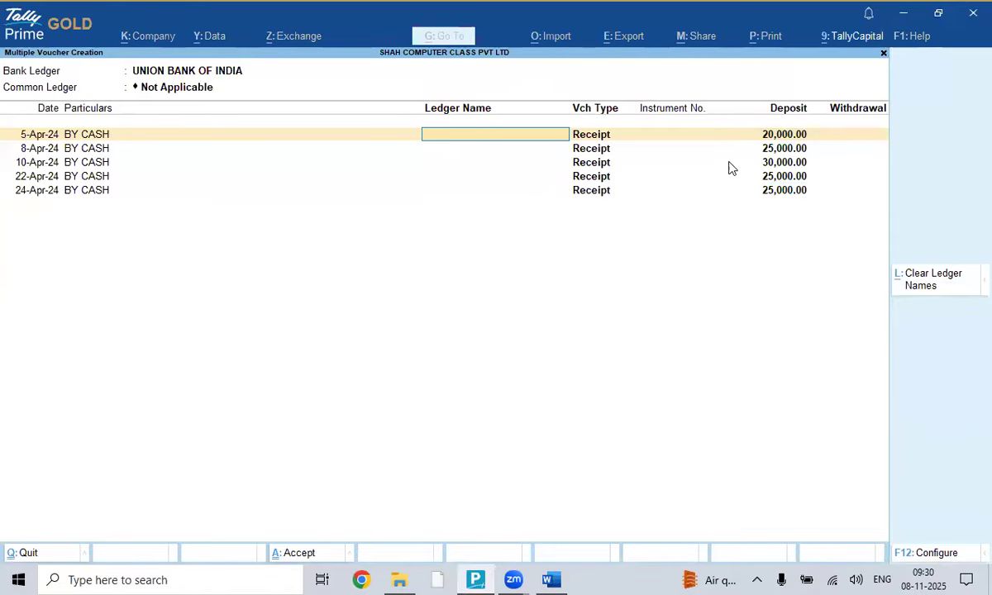
{"action": "left_click", "coordinate": [166, 92]}
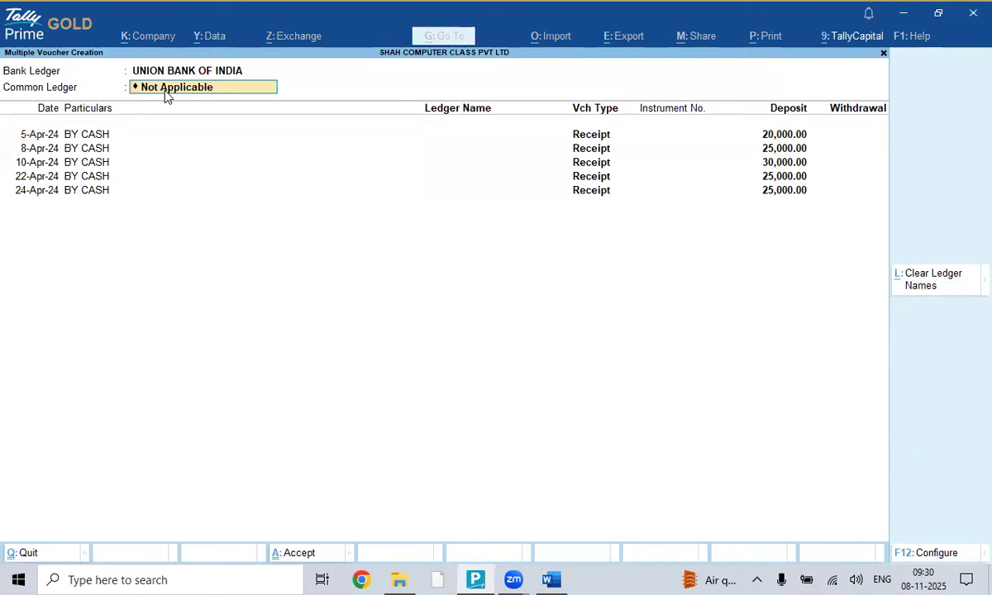
{"action": "left_click", "coordinate": [165, 93]}
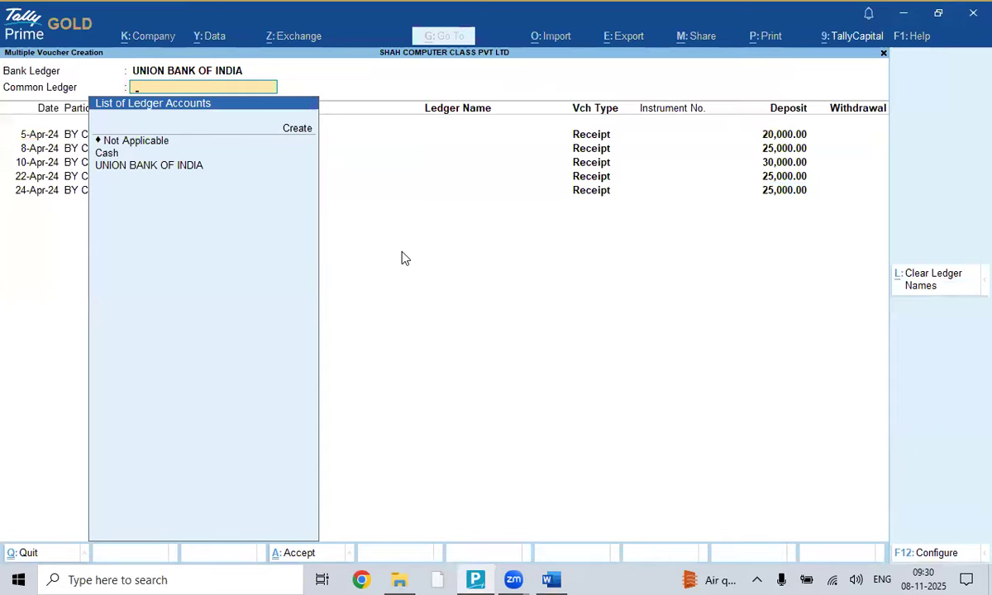
{"action": "key", "text": "Down"}
{"action": "key", "text": "Down"}
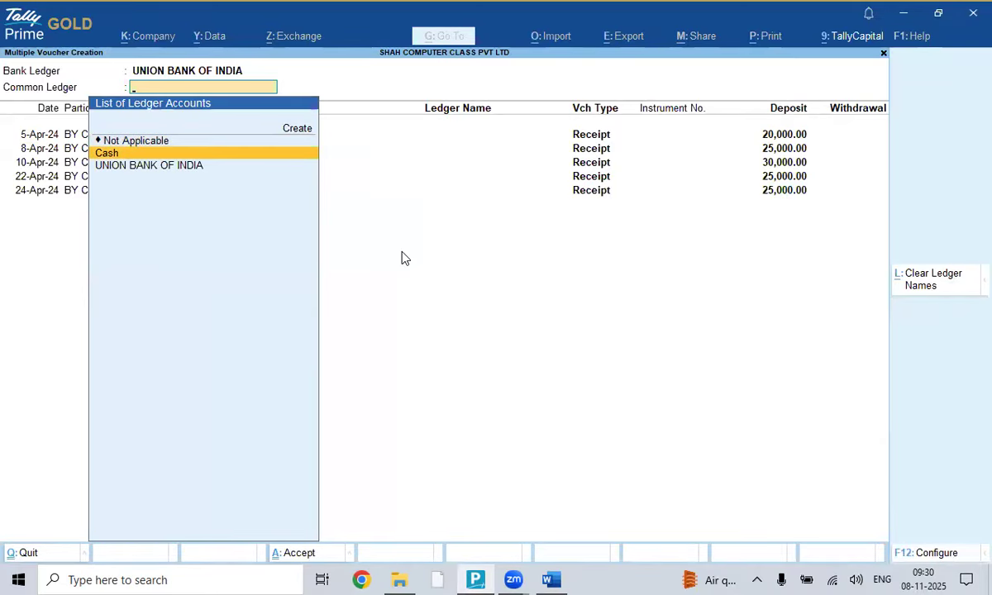
{"action": "key", "text": "Return"}
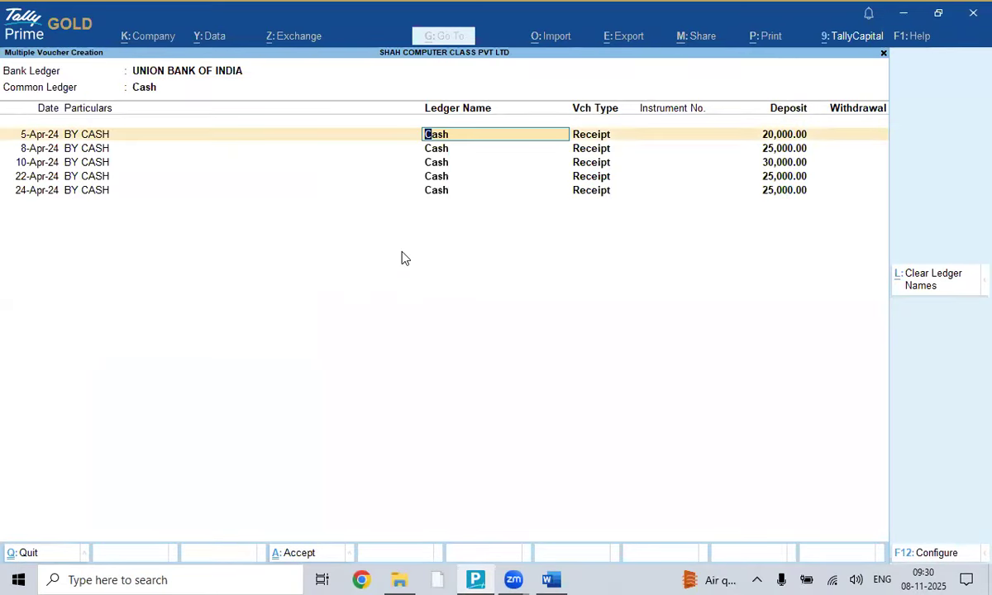
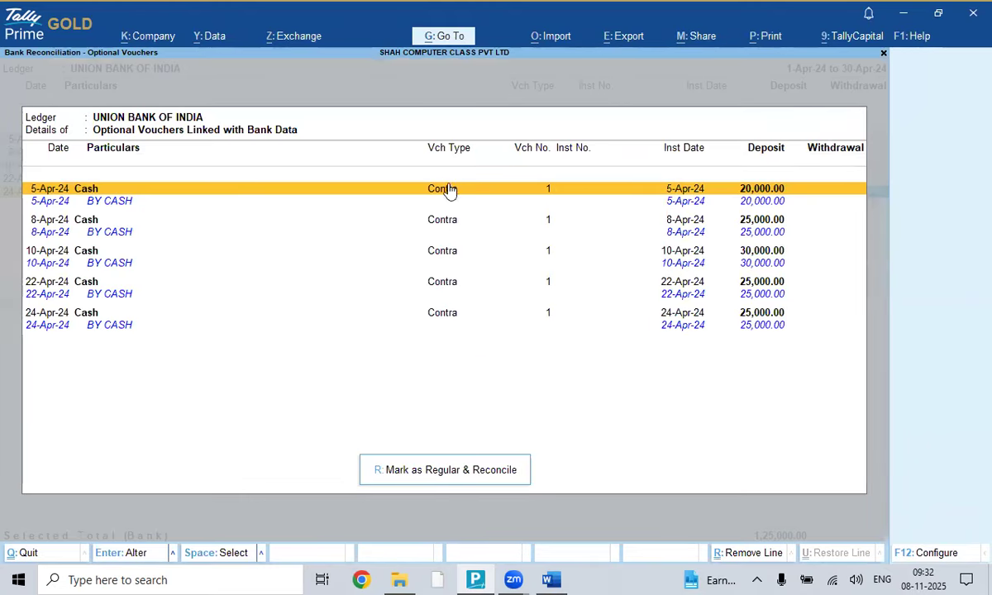
- Mark the five cash contra vouchers as regular and reconcile them
{"action": "left_click", "coordinate": [452, 472]}
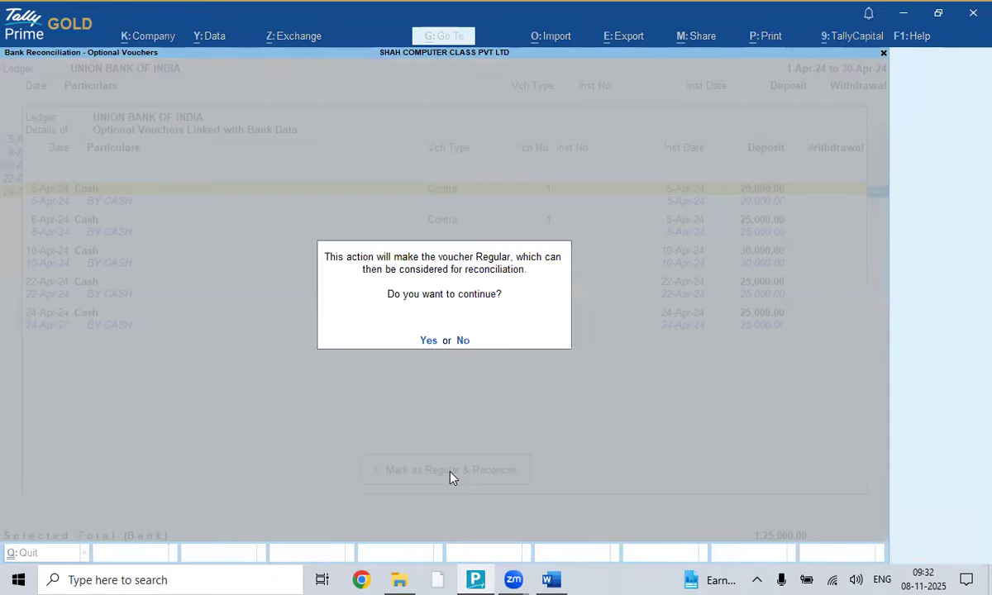
{"action": "key", "text": "y"}
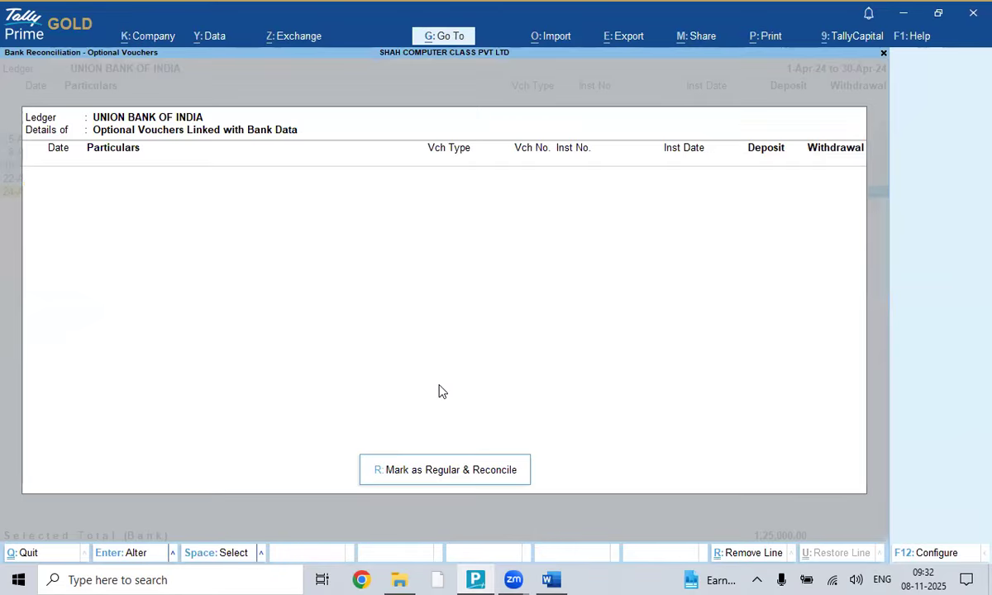
{"action": "key", "text": "Escape"}
- Close the emptied optional vouchers window and filter the bank list for 'upi'
{"action": "left_click", "coordinate": [926, 407]}
{"action": "type", "text": "upi"}
{"action": "key", "text": "Return"}
{"action": "key", "text": "Return"}
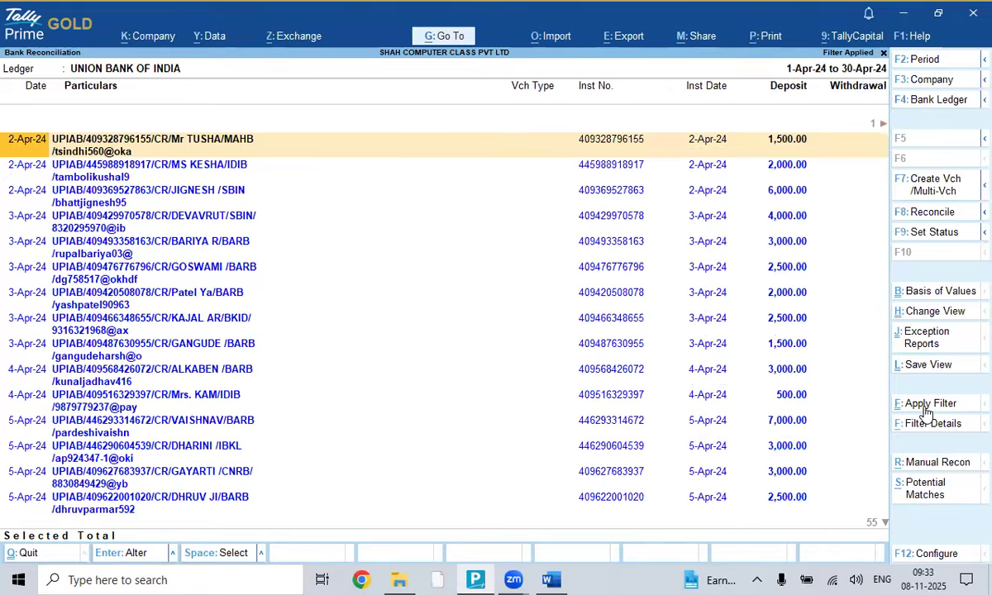
- Select all filtered UPI deposits and send them to Multiple Voucher Creation as receipts
{"action": "key", "text": "ctrl+space"}
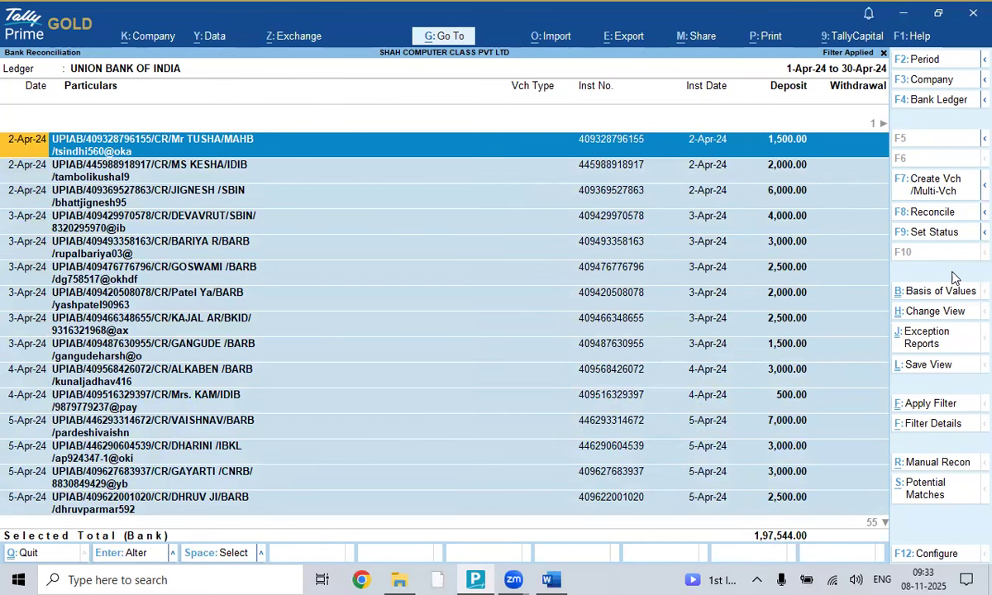
{"action": "left_click", "coordinate": [934, 190]}
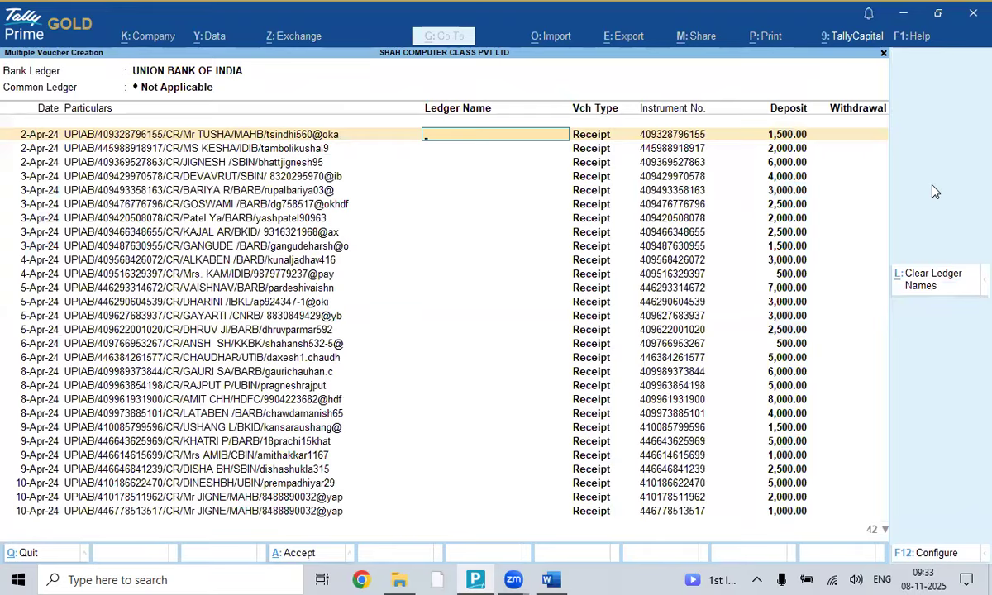
- Start a new common ledger named UPI RECEIPT
{"action": "key", "text": "BackSpace"}
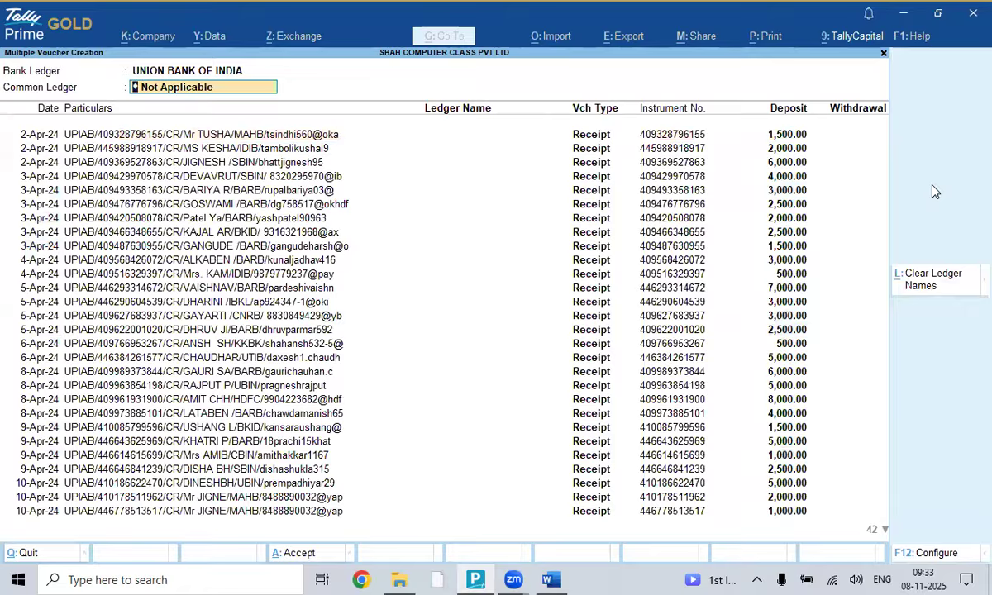
{"action": "key", "text": "space"}
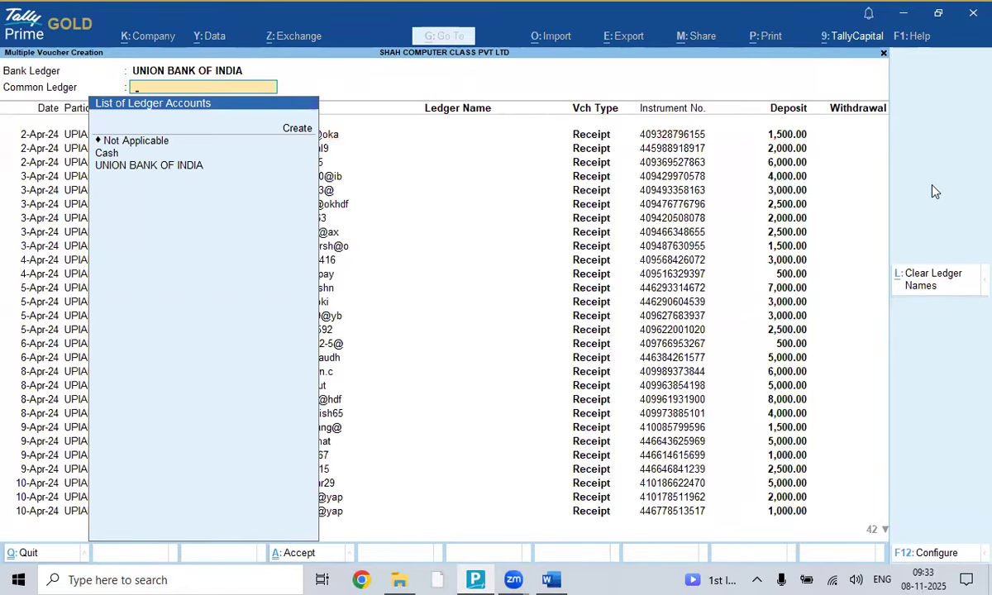
{"action": "key", "text": "Up"}
{"action": "key", "text": "Return"}
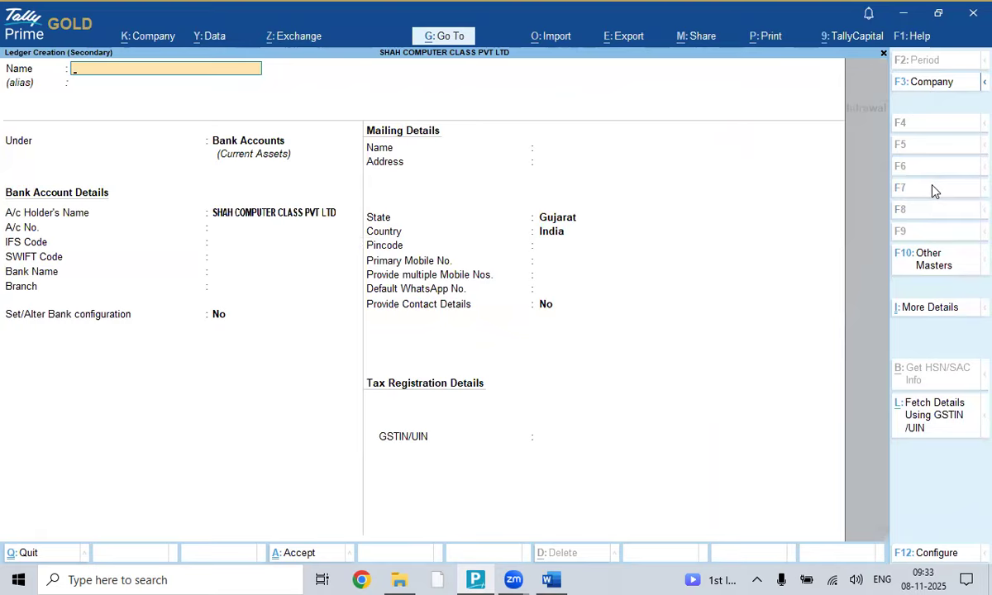
{"action": "type", "text": "UPI RECEIPT"}
{"action": "key", "text": "Return"}
{"action": "key", "text": "Return"}
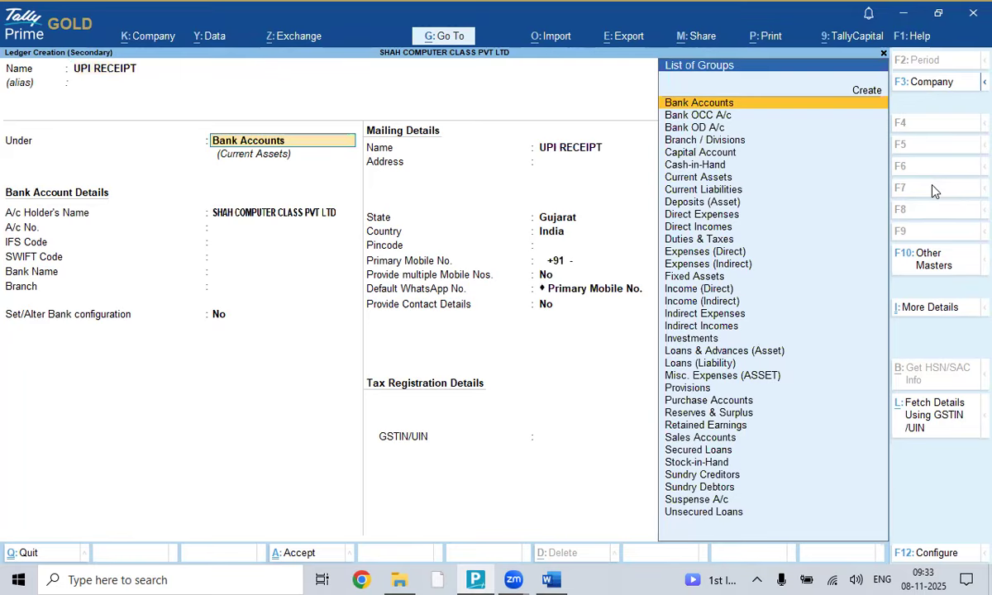
- Place UPI RECEIPT under Direct Incomes with supply type Services, no bank details, and save
{"action": "type", "text": "DIREC"}
{"action": "key", "text": "Down"}
{"action": "key", "text": "Return"}
{"action": "key", "text": "Return"}
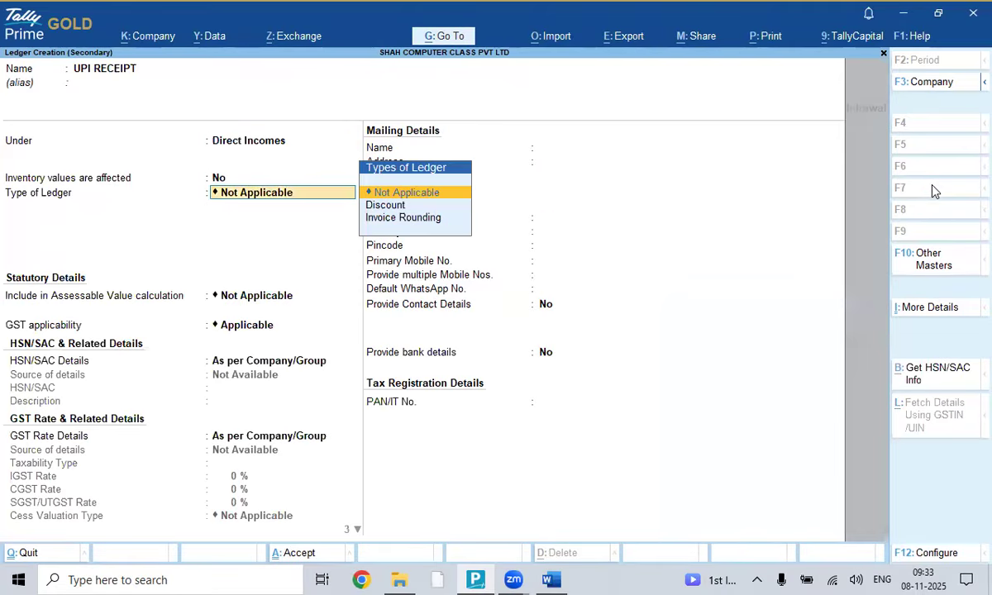
{"action": "key", "text": "Return"}
{"action": "key", "text": "Return"}
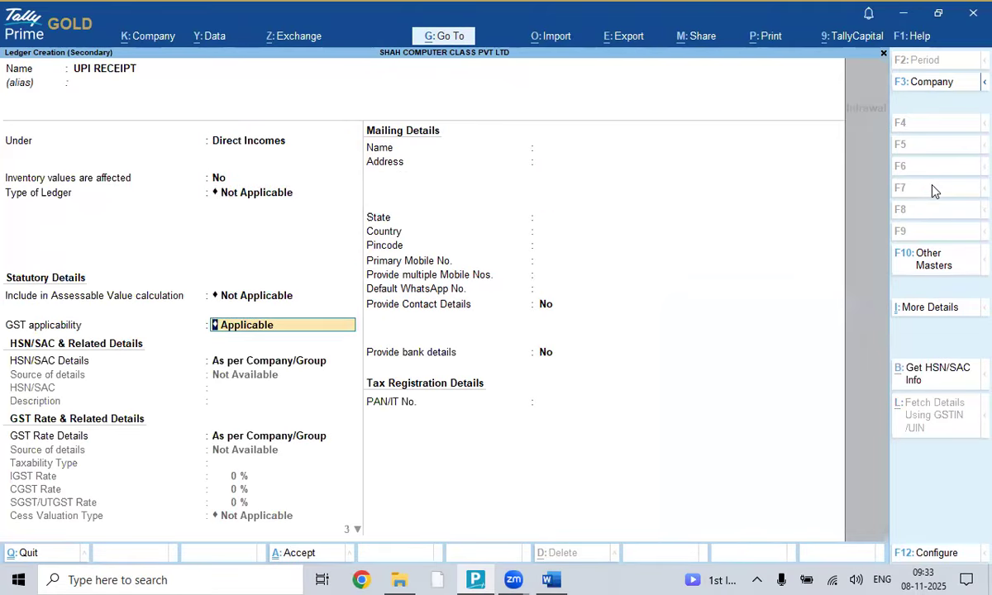
{"action": "key", "text": "Return"}
{"action": "key", "text": "Return"}
{"action": "key", "text": "Return"}
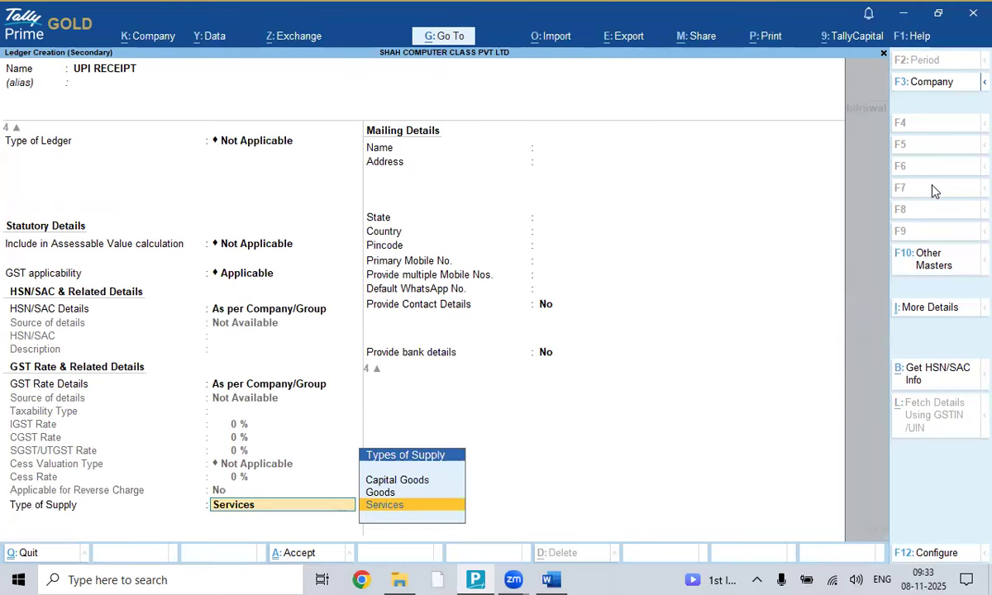
{"action": "key", "text": "Return"}
{"action": "key", "text": "Return"}
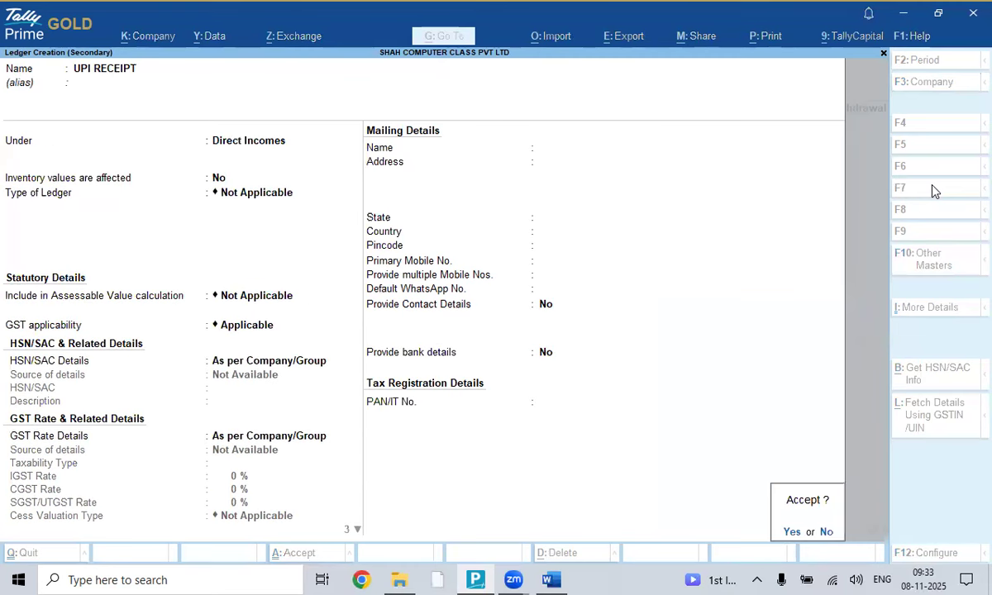
{"action": "type", "text": "ny"}
{"action": "key", "text": "Return"}
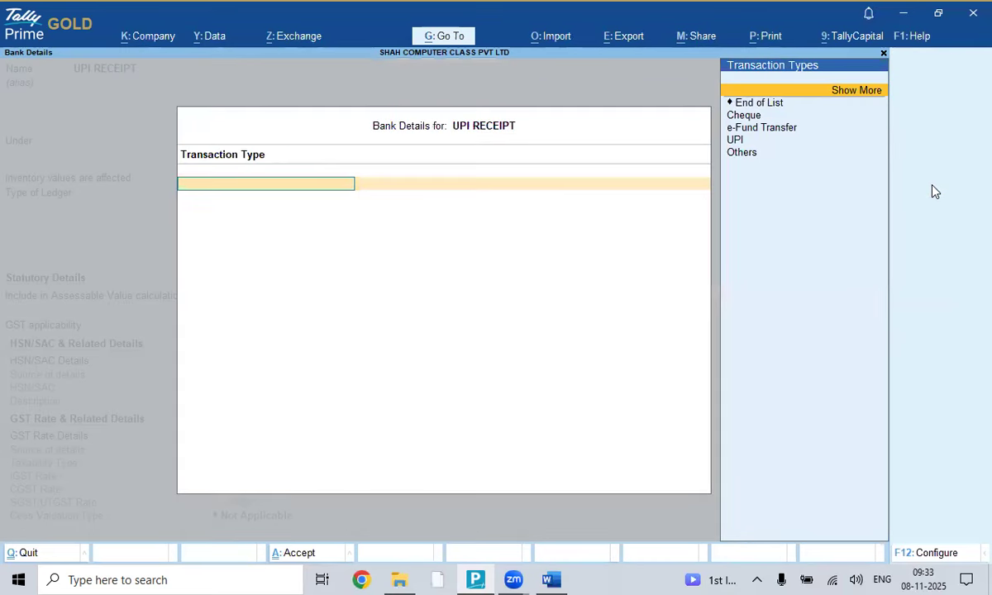
{"action": "key", "text": "Return"}
{"action": "type", "text": "n"}
{"action": "key", "text": "Return"}
{"action": "key", "text": "y"}
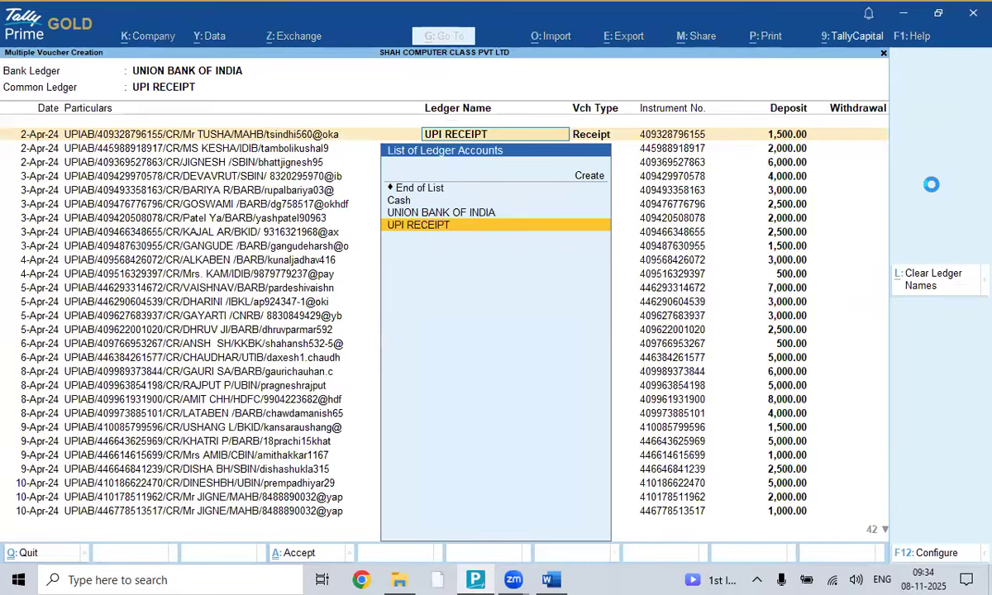
- Fill the ledger names with UPI RECEIPT and save the batch of receipt vouchers
{"action": "key", "text": "BackSpace"}
{"action": "key", "text": "Return"}
{"action": "key", "text": "Return"}
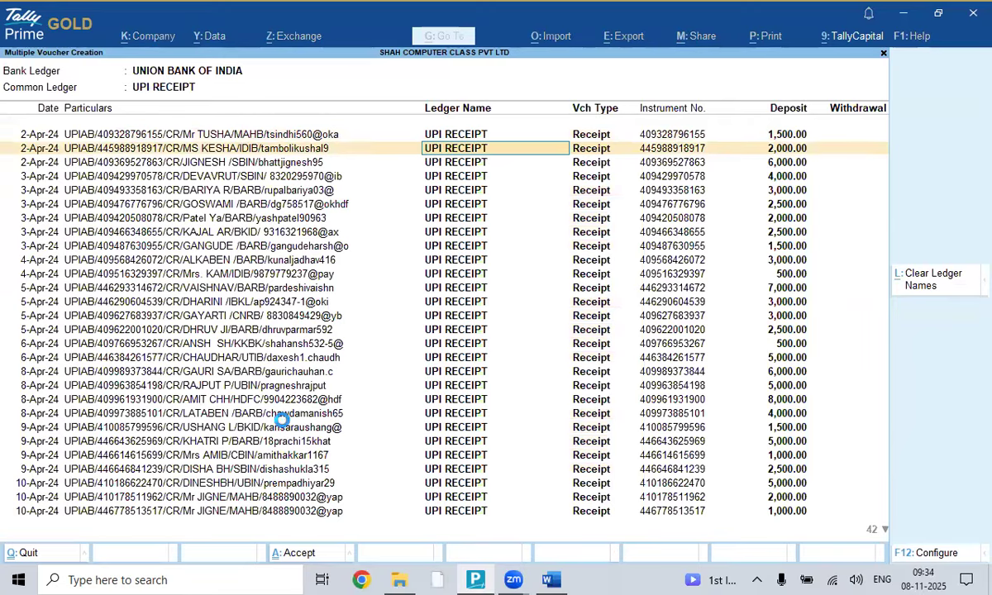
{"action": "key", "text": "ctrl+a"}
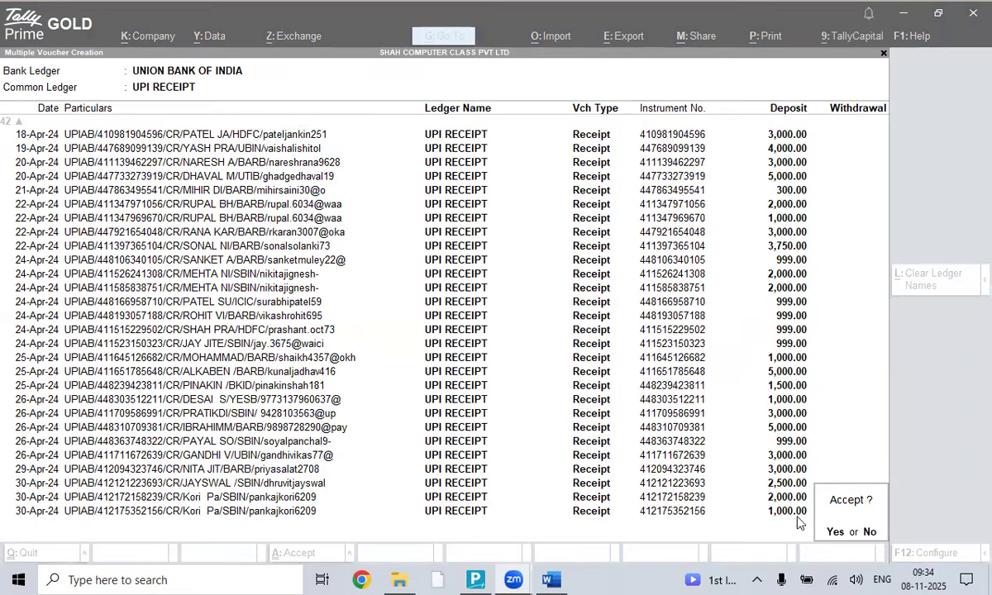
{"action": "left_click", "coordinate": [833, 533]}
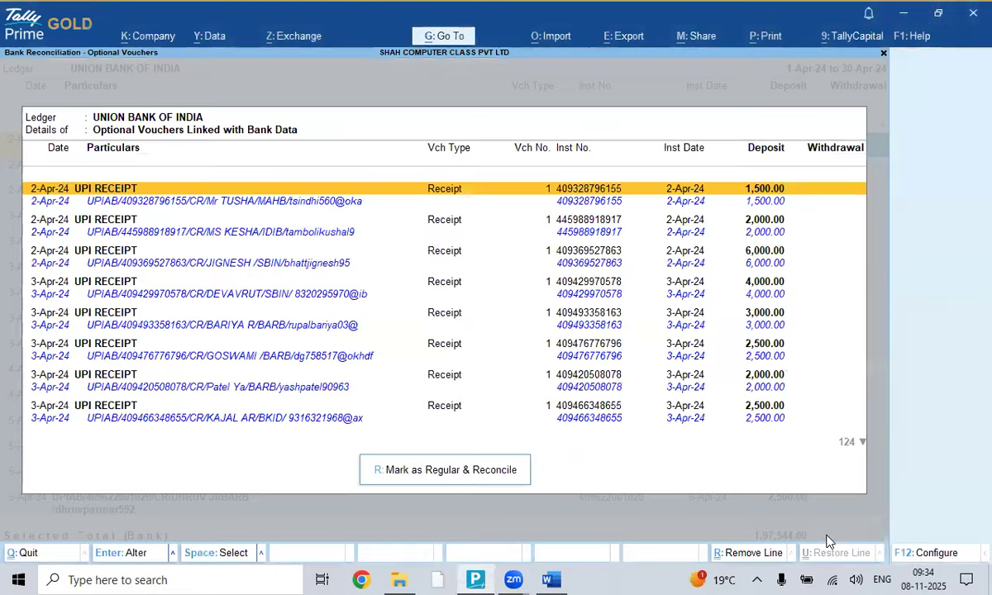
- Mark the new UPI receipts regular and reconcile them, leaving 10 bank-only entries
{"action": "left_click", "coordinate": [466, 472]}
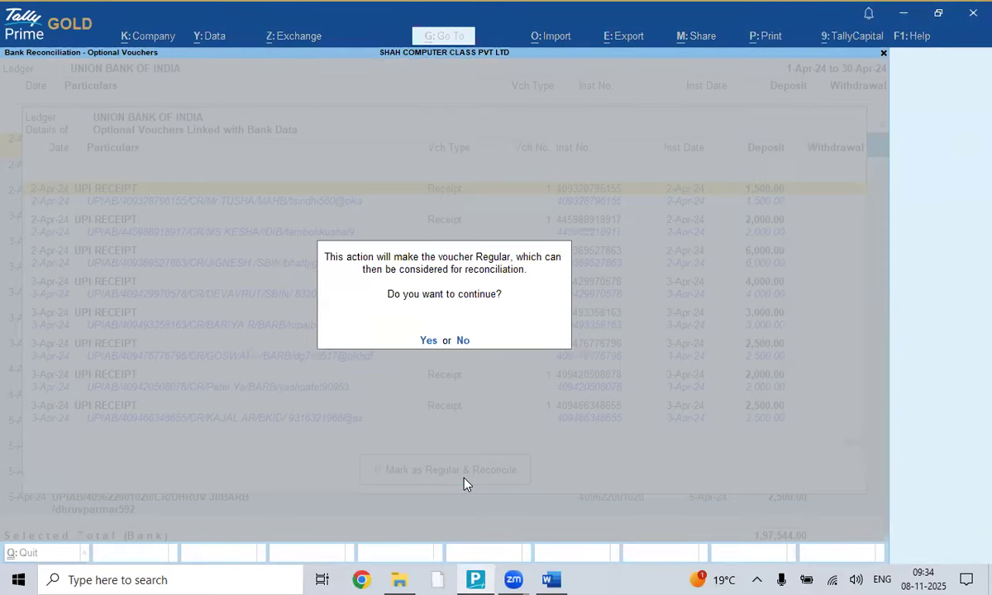
{"action": "key", "text": "y"}
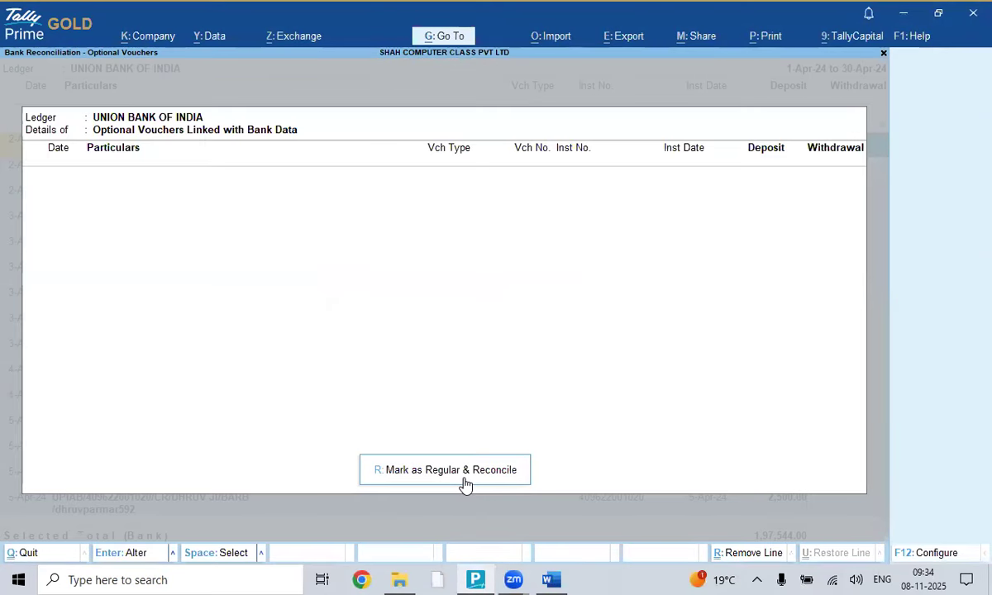
{"action": "left_click", "coordinate": [465, 485]}
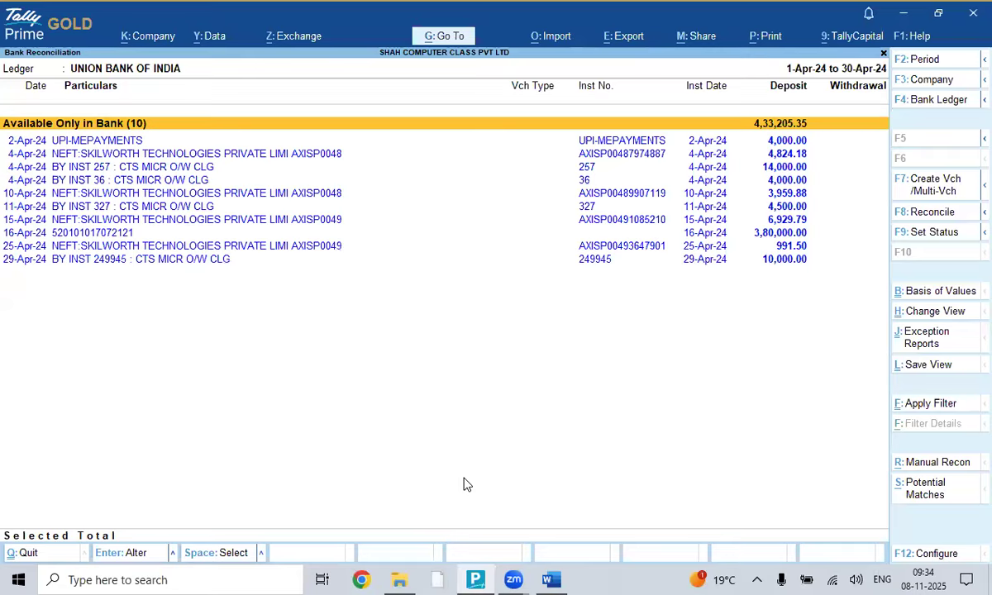
- Open the Statistics report and move down the voucher type counts to Receipt
{"action": "key", "text": "Escape"}
{"action": "key", "text": "Escape"}
{"action": "key", "text": "Escape"}
{"action": "key", "text": "Escape"}
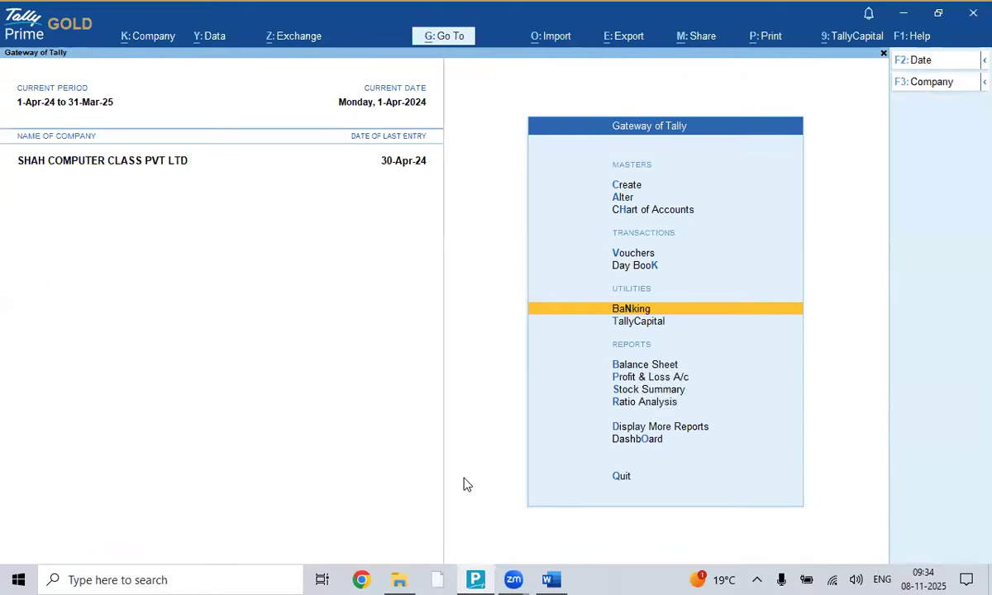
{"action": "key", "text": "n"}
{"action": "key", "text": "d"}
{"action": "key", "text": "s"}
{"action": "key", "text": "s"}
{"action": "key", "text": "Down"}
{"action": "key", "text": "Down"}
{"action": "key", "text": "Down"}
{"action": "key", "text": "Down"}
{"action": "key", "text": "Down"}
{"action": "key", "text": "Down"}
{"action": "key", "text": "Down"}
{"action": "key", "text": "Down"}
{"action": "key", "text": "Down"}
{"action": "key", "text": "Down"}
{"action": "key", "text": "Down"}
{"action": "key", "text": "Down"}
{"action": "key", "text": "Down"}
{"action": "key", "text": "Down"}
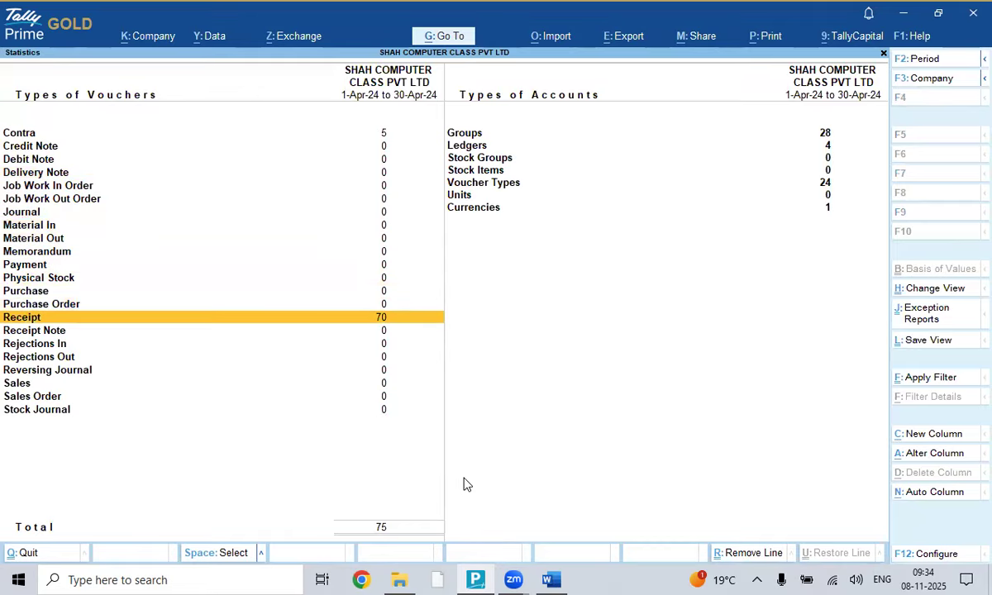
{"action": "key", "text": "Up"}
{"action": "key", "text": "Up"}
{"action": "key", "text": "Up"}
{"action": "key", "text": "Up"}
{"action": "key", "text": "Up"}
{"action": "key", "text": "Up"}
{"action": "key", "text": "Up"}
{"action": "key", "text": "Up"}
{"action": "key", "text": "Up"}
{"action": "key", "text": "Up"}
{"action": "key", "text": "Up"}
{"action": "key", "text": "Up"}
{"action": "key", "text": "Up"}
{"action": "key", "text": "Up"}
{"action": "key", "text": "Down"}
{"action": "key", "text": "Down"}
{"action": "key", "text": "Down"}
{"action": "key", "text": "Down"}
{"action": "key", "text": "Down"}
{"action": "key", "text": "Down"}
{"action": "key", "text": "Down"}
{"action": "key", "text": "Down"}
{"action": "key", "text": "Down"}
{"action": "key", "text": "Down"}
{"action": "key", "text": "Down"}
{"action": "key", "text": "Down"}
{"action": "key", "text": "Down"}
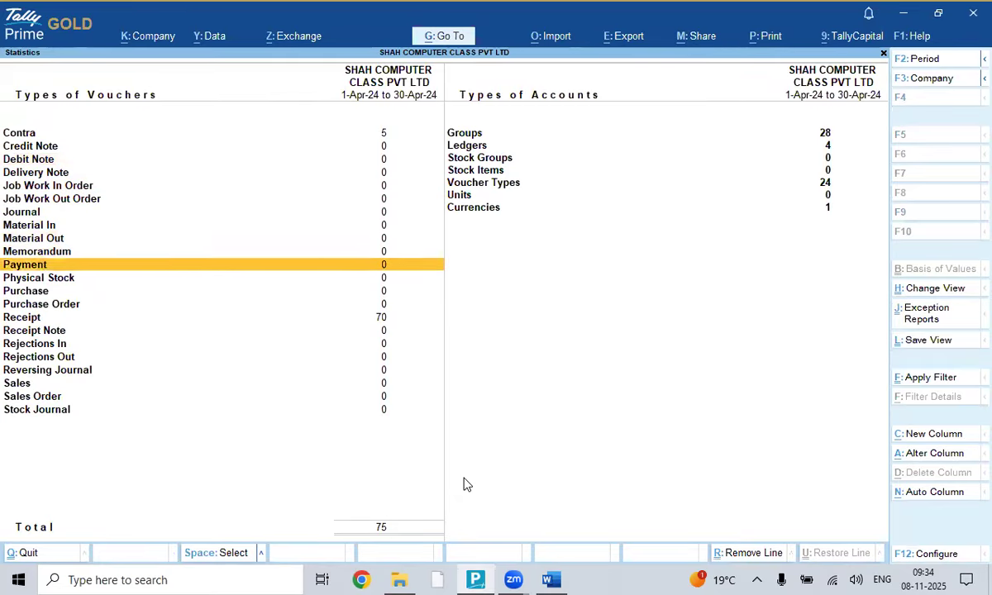
- Review the 70 April receipts, including voucher 1 for 1,500.00 UPI, then return to Gateway
{"action": "key", "text": "Down"}
{"action": "key", "text": "Return"}
{"action": "key", "text": "Return"}
{"action": "key", "text": "Down"}
{"action": "key", "text": "Down"}
{"action": "key", "text": "Up"}
{"action": "key", "text": "Up"}
{"action": "key", "text": "Return"}
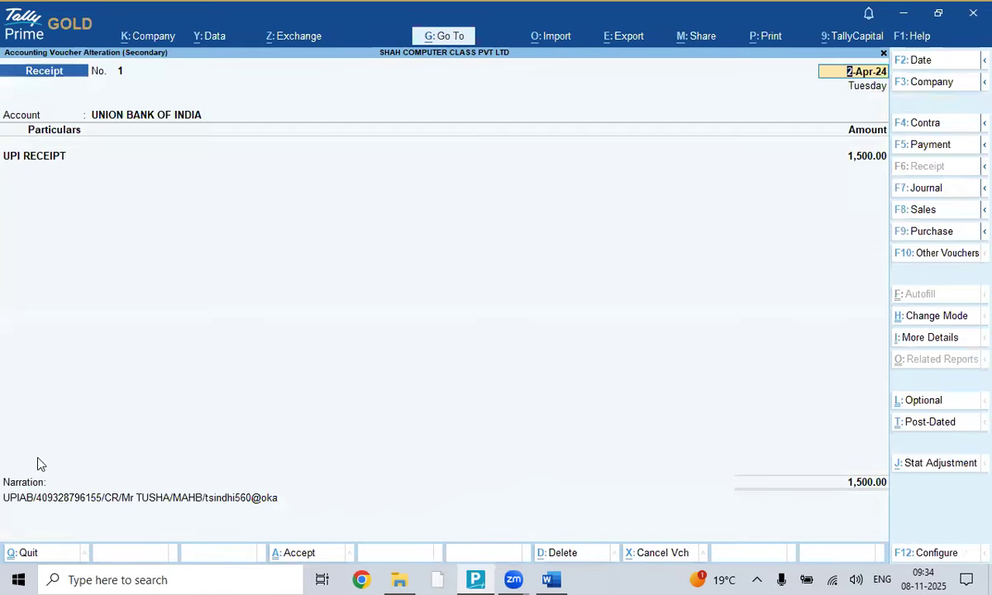
{"action": "key", "text": "Escape"}
{"action": "key", "text": "Escape"}
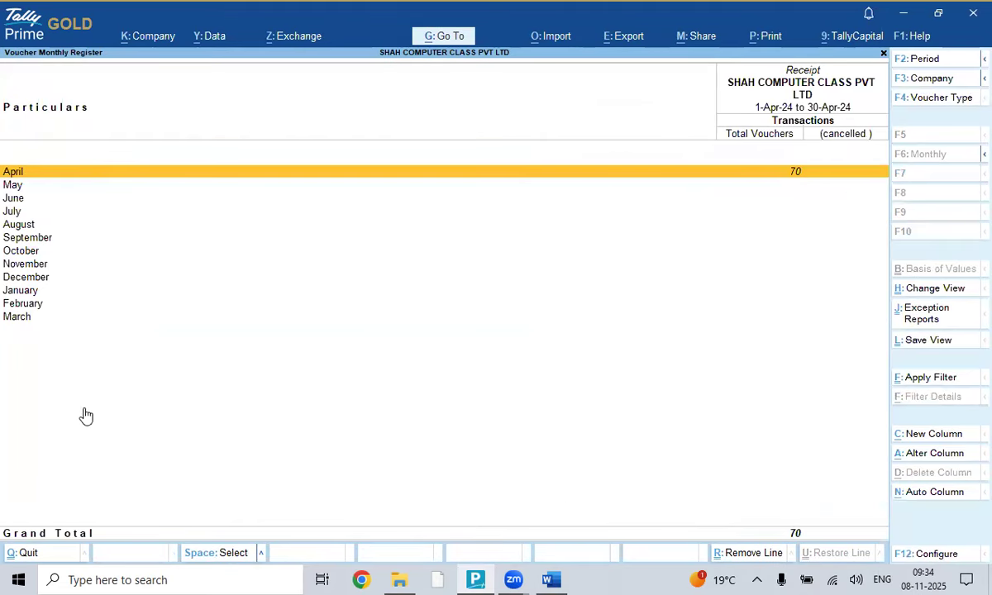
{"action": "left_click", "coordinate": [337, 264]}
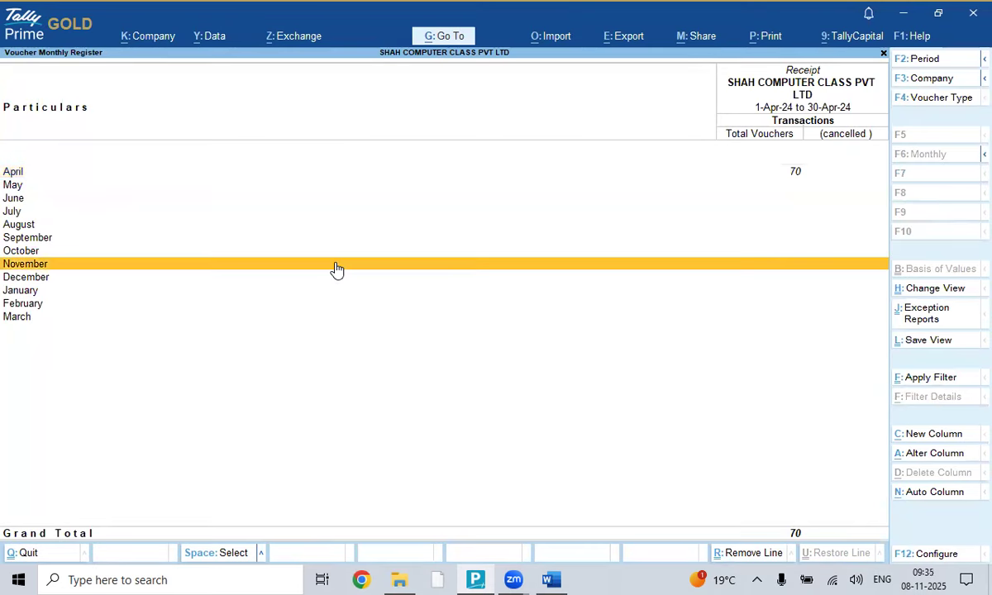
{"action": "key", "text": "Escape"}
{"action": "key", "text": "Escape"}
{"action": "key", "text": "Escape"}
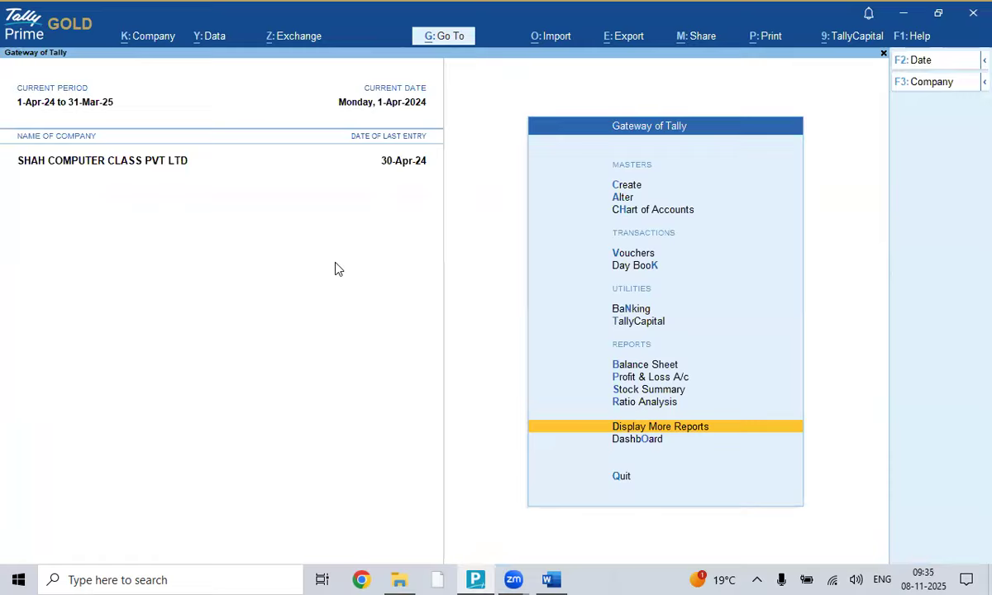
- Open the UNION BANK OF INDIA unreconciled transactions list from Banking Activities
{"action": "key", "text": "Up"}
{"action": "key", "text": "Up"}
{"action": "key", "text": "Up"}
{"action": "key", "text": "Up"}
{"action": "key", "text": "Up"}
{"action": "key", "text": "Up"}
{"action": "key", "text": "Return"}
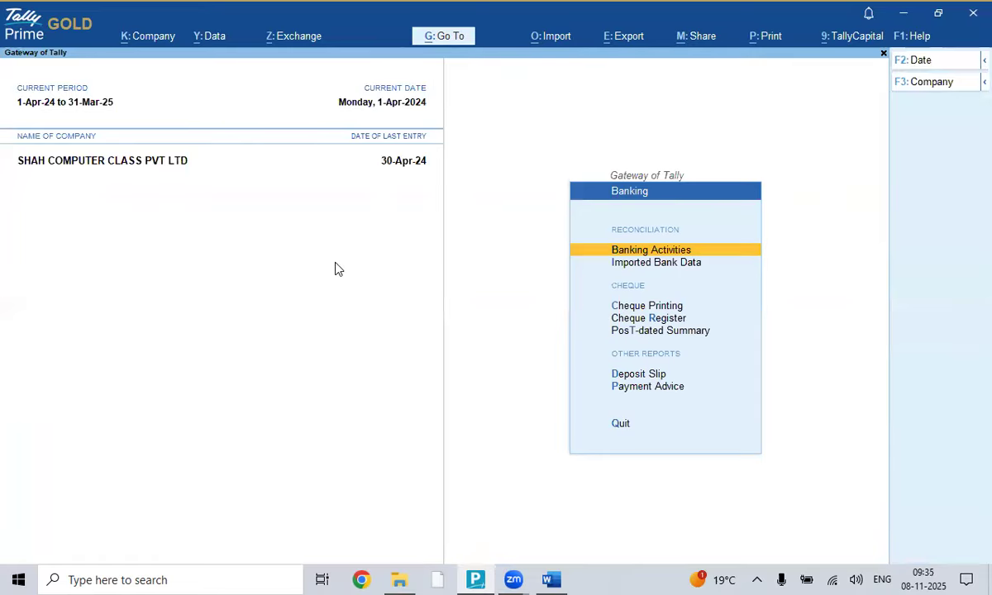
{"action": "key", "text": "Return"}
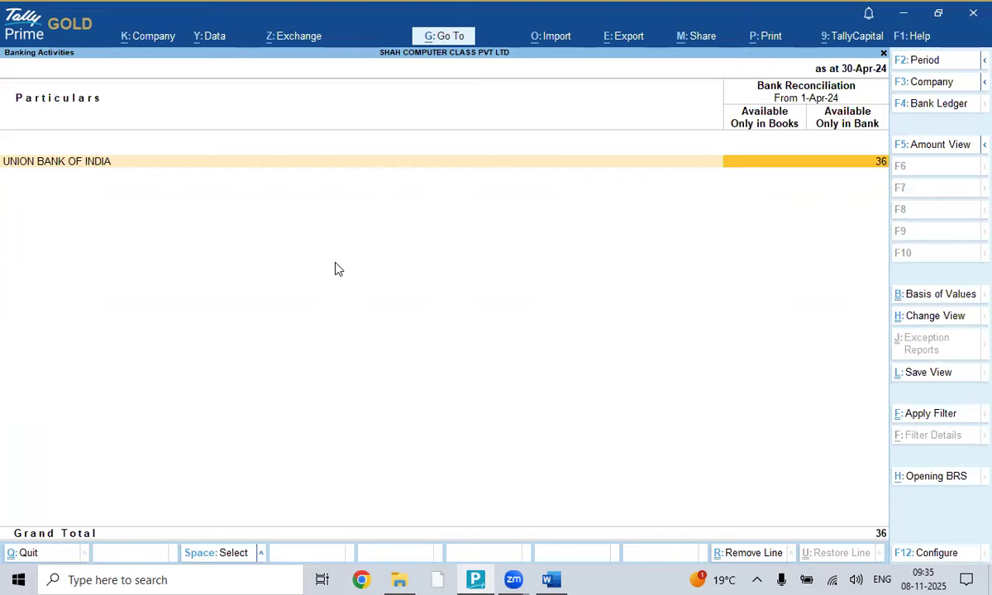
{"action": "key", "text": "Return"}
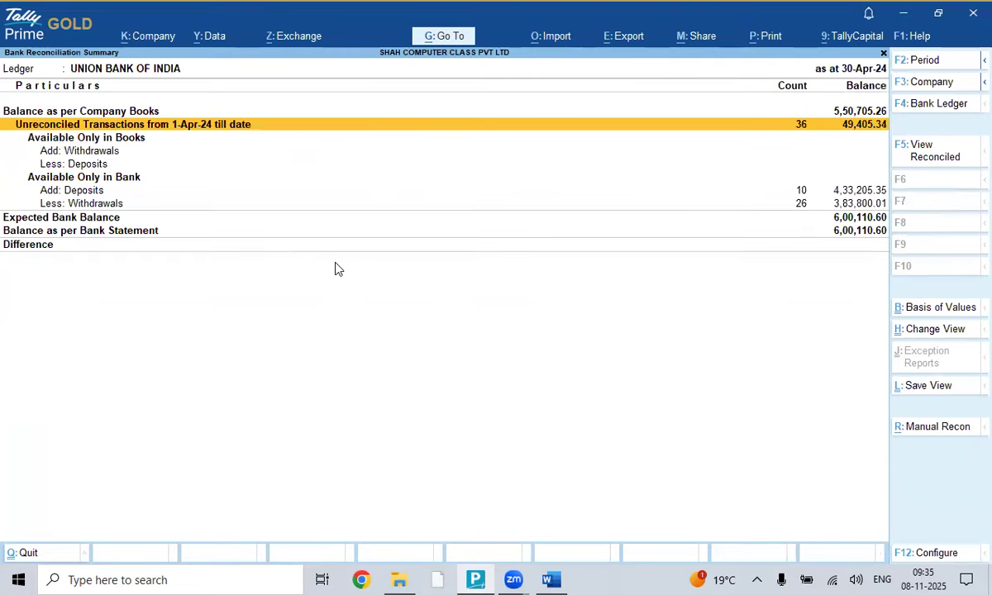
{"action": "key", "text": "Return"}
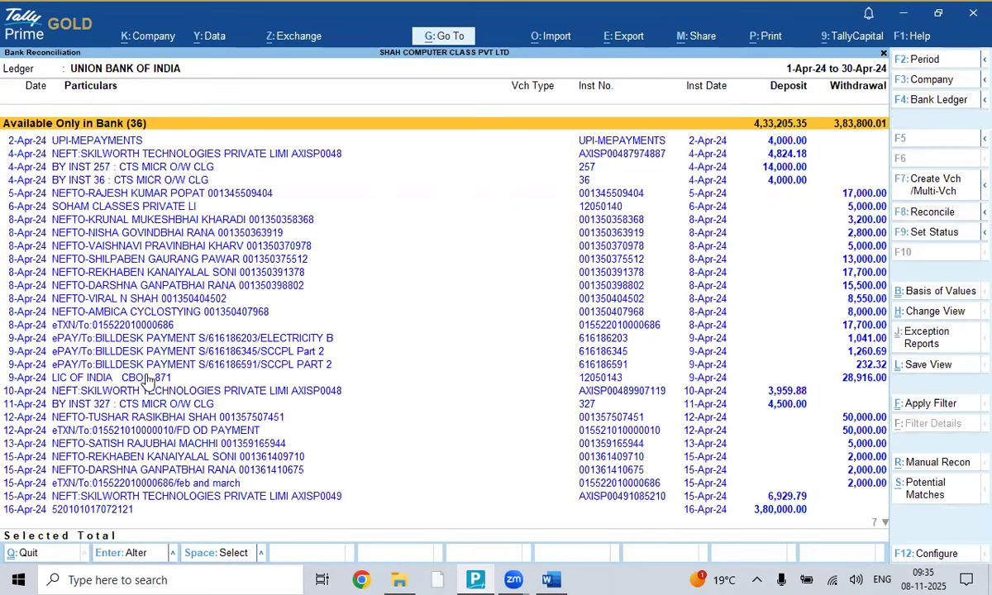
- Browse the 36 bank-only entries down to the BY INST 257 cheque deposit
{"action": "key", "text": "Down"}
{"action": "key", "text": "Down"}
{"action": "key", "text": "Down"}
{"action": "key", "text": "Down"}
{"action": "key", "text": "Down"}
{"action": "key", "text": "Down"}
{"action": "key", "text": "Down"}
{"action": "key", "text": "Up"}
{"action": "key", "text": "Up"}
{"action": "key", "text": "Up"}
{"action": "key", "text": "Up"}
{"action": "key", "text": "Up"}
{"action": "key", "text": "Up"}
{"action": "key", "text": "Up"}
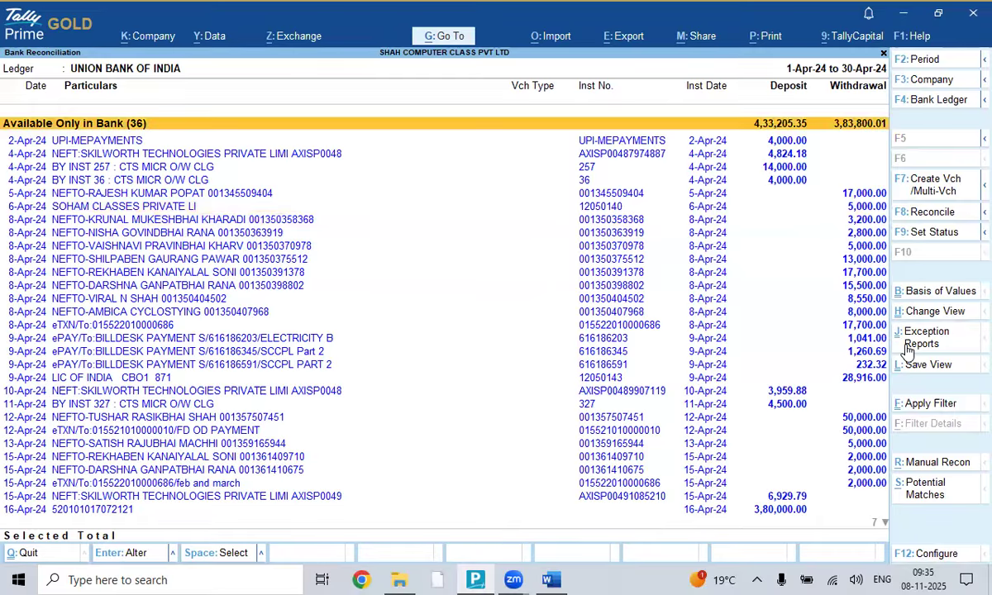
{"action": "key", "text": "Down"}
{"action": "key", "text": "Down"}
{"action": "key", "text": "Up"}
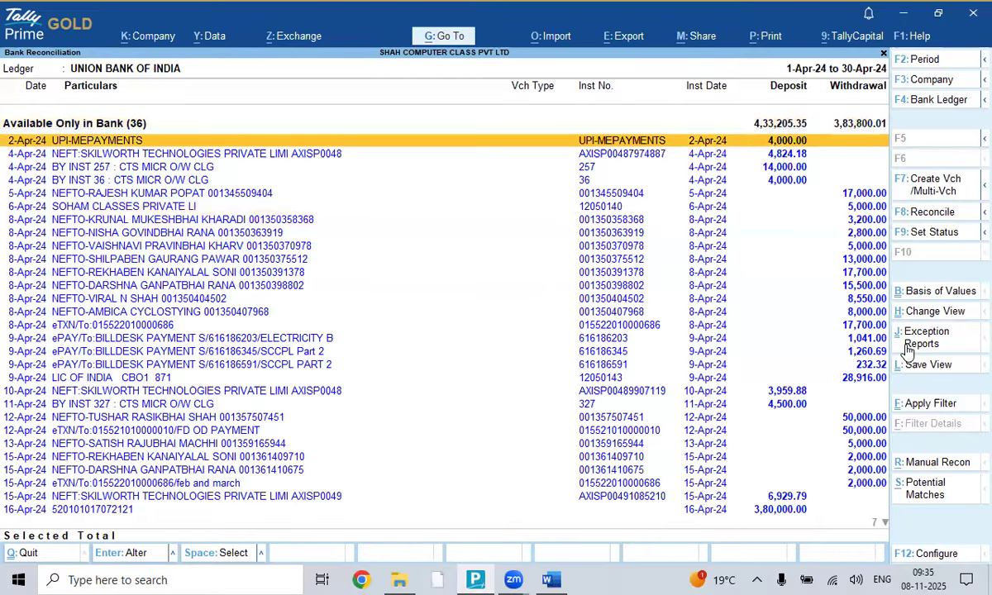
{"action": "key", "text": "Down"}
{"action": "key", "text": "Down"}
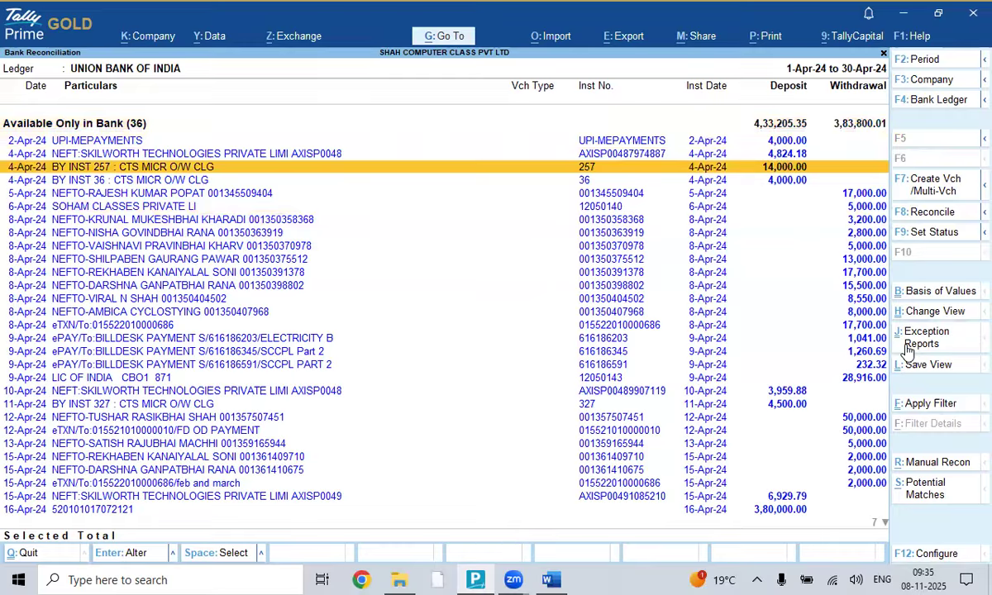
{"action": "key", "text": "Up"}
{"action": "key", "text": "Up"}
{"action": "key", "text": "Down"}
{"action": "key", "text": "Down"}
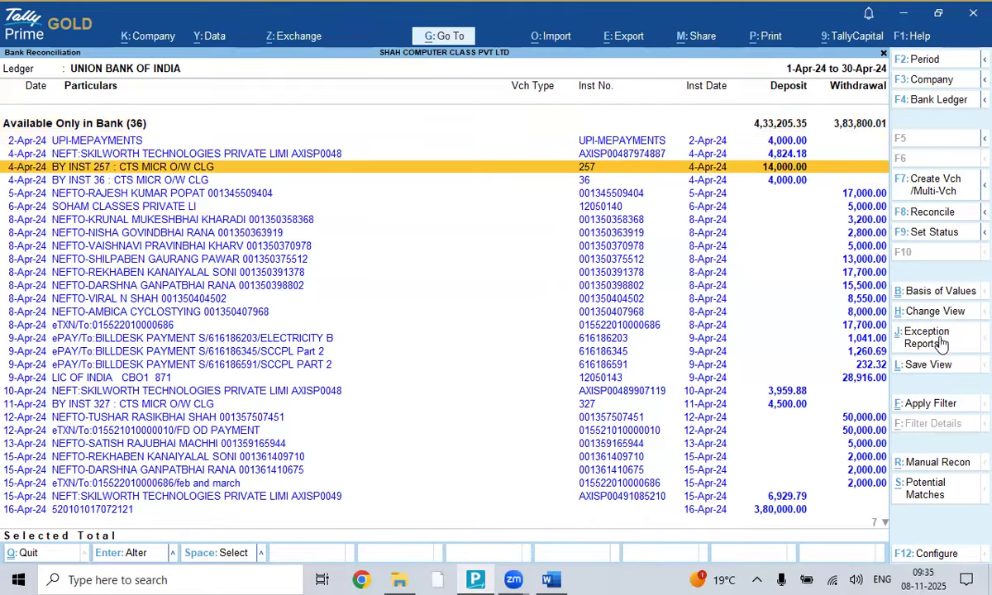
- Filter on 'BY INST', select the four cheque deposits and batch-create vouchers
{"action": "left_click", "coordinate": [947, 413]}
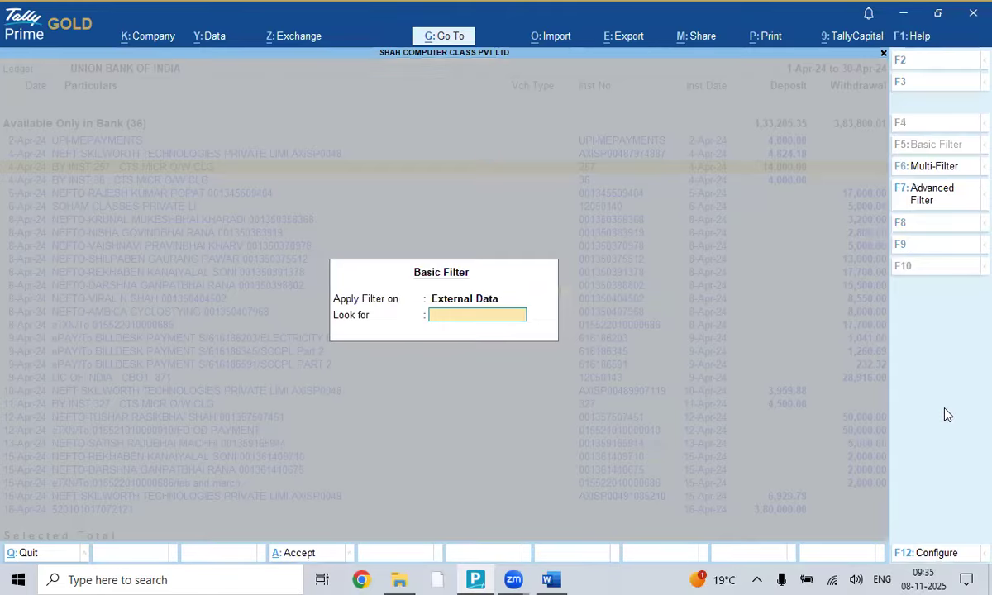
{"action": "type", "text": "BY INST"}
{"action": "key", "text": "Return"}
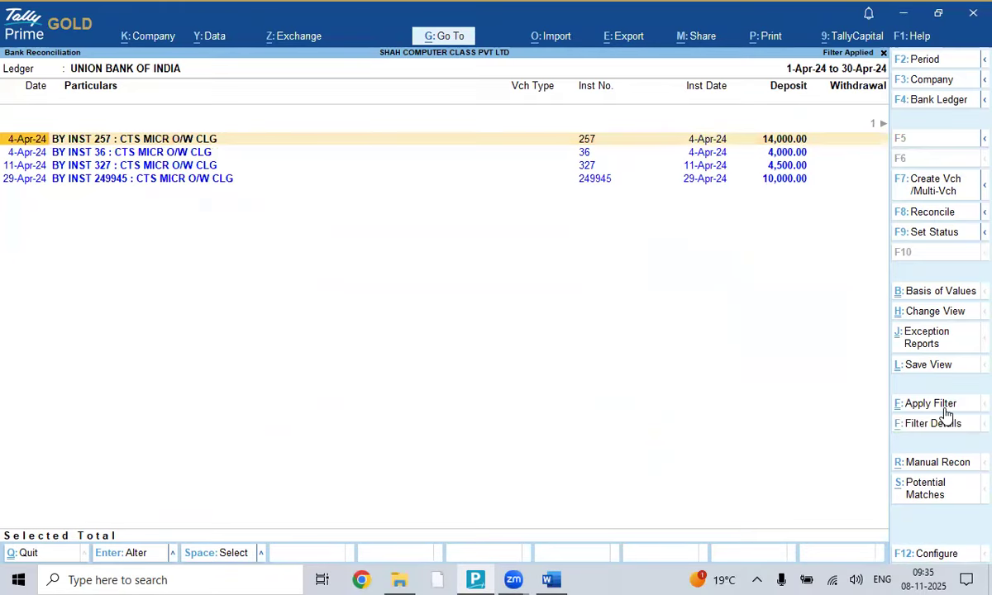
{"action": "key", "text": "ctrl+space"}
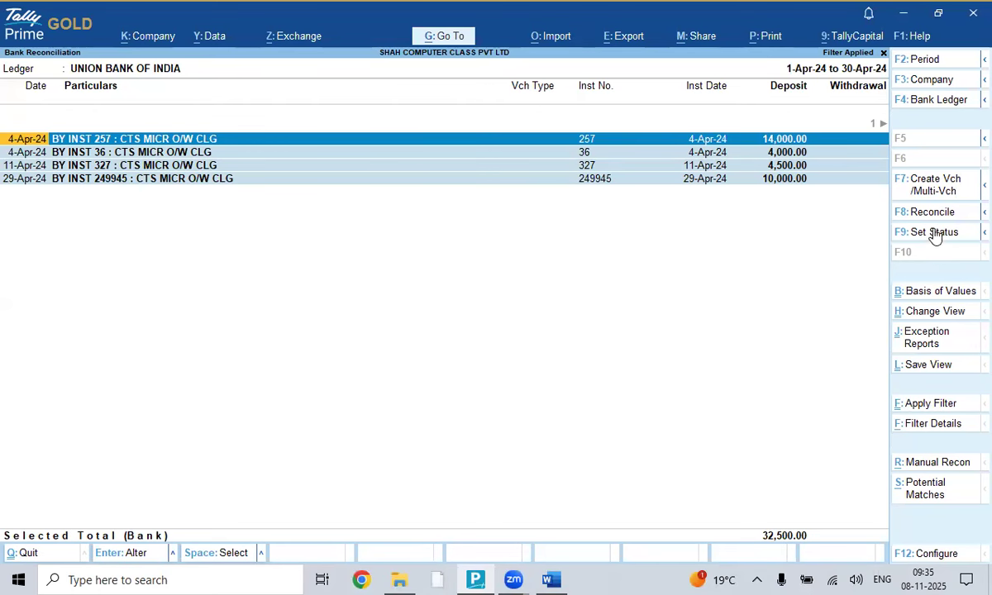
{"action": "left_click", "coordinate": [934, 188]}
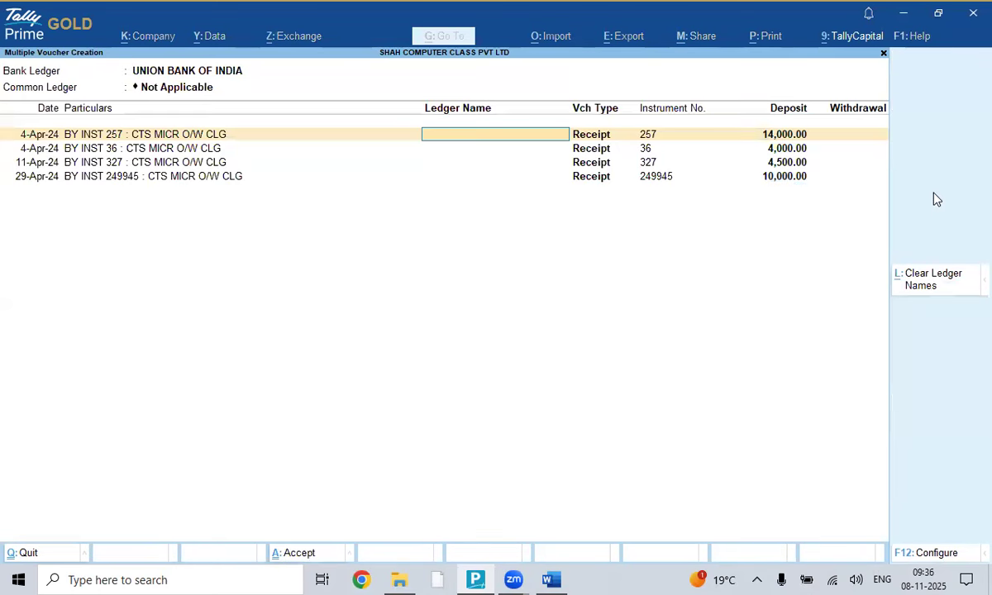
- Create the common ledger FEES RECEIVED IN CHEQUE under Direct Incomes for the receipts
{"action": "key", "text": "BackSpace"}
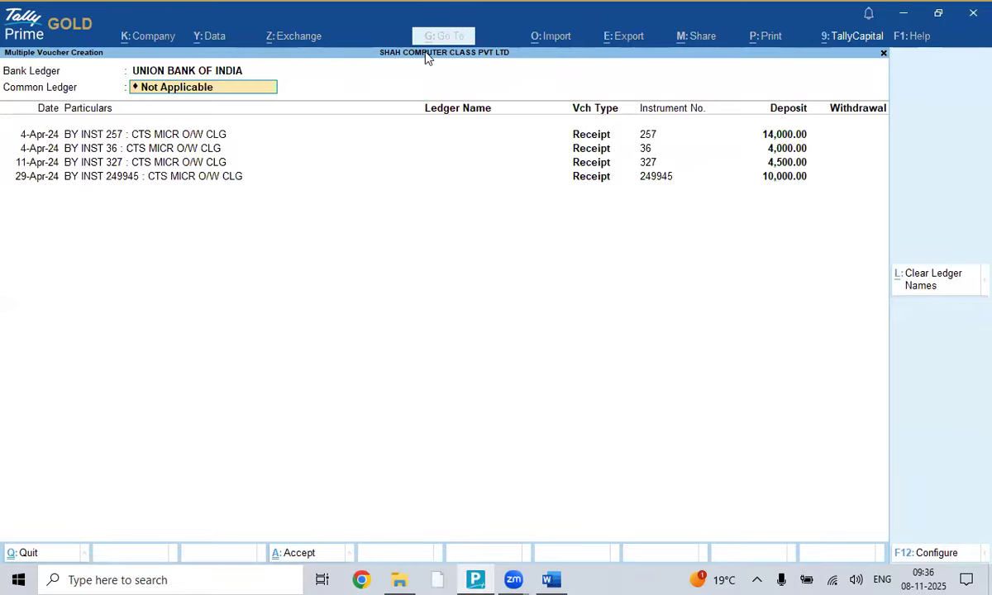
{"action": "key", "text": "BackSpace"}
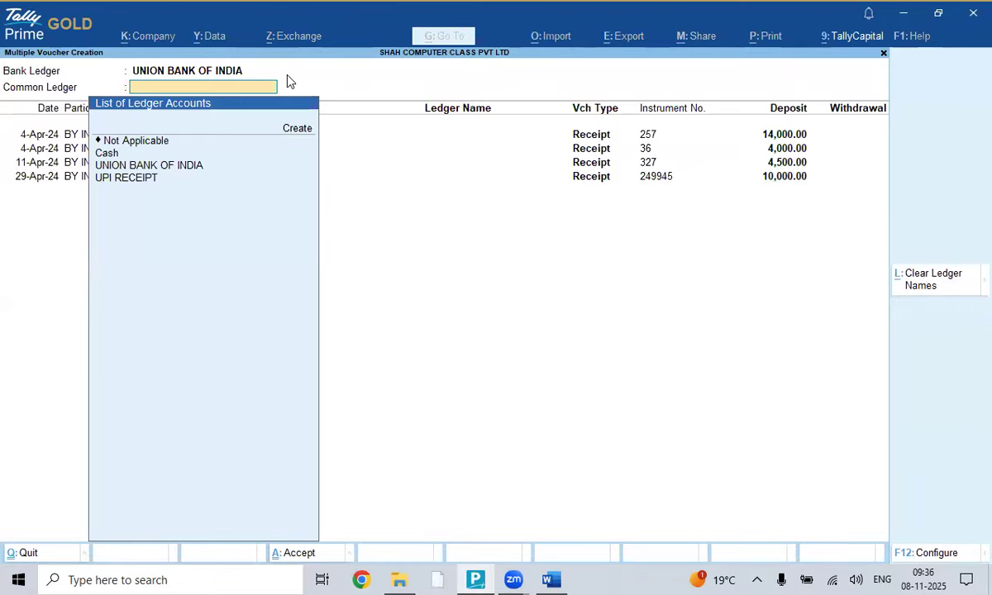
{"action": "key", "text": "Up"}
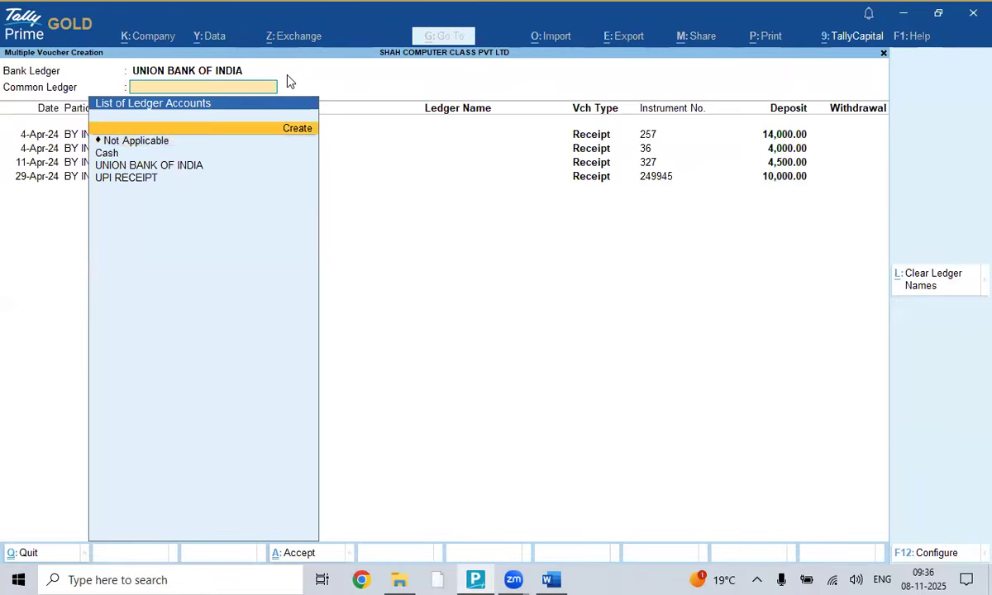
{"action": "key", "text": "Return"}
{"action": "type", "text": "F"}
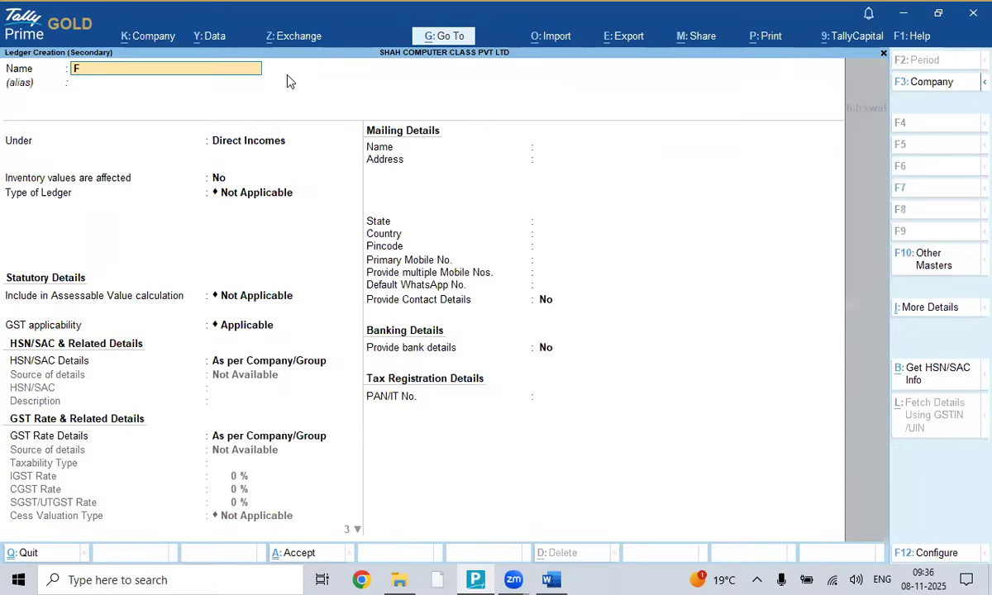
{"action": "type", "text": "EES RECEIVED I"}
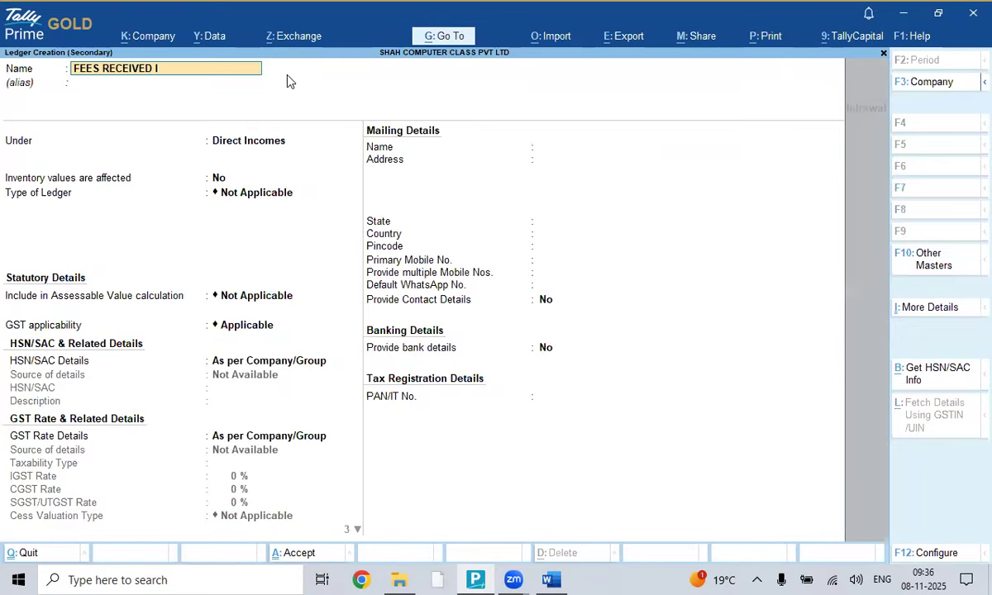
{"action": "type", "text": "N CHEQUE"}
{"action": "key", "text": "Return"}
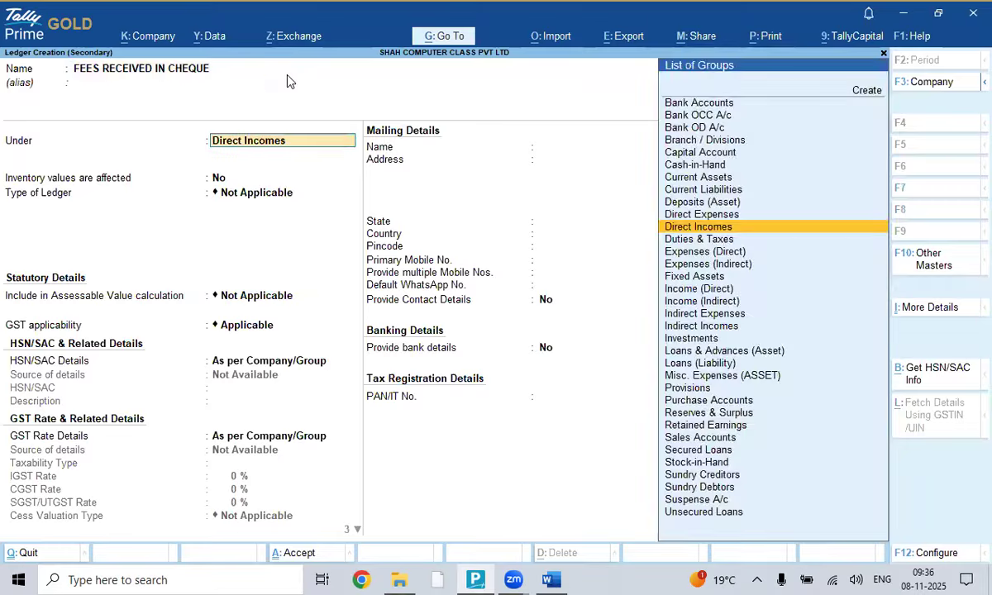
{"action": "key", "text": "Return"}
{"action": "key", "text": "Return"}
{"action": "key", "text": "Return"}
{"action": "key", "text": "Return"}
{"action": "key", "text": "Return"}
{"action": "key", "text": "Return"}
{"action": "key", "text": "Return"}
{"action": "key", "text": "Return"}
{"action": "key", "text": "Return"}
{"action": "key", "text": "Return"}
{"action": "key", "text": "Return"}
{"action": "key", "text": "Return"}
{"action": "key", "text": "Return"}
{"action": "key", "text": "Return"}
{"action": "key", "text": "Return"}
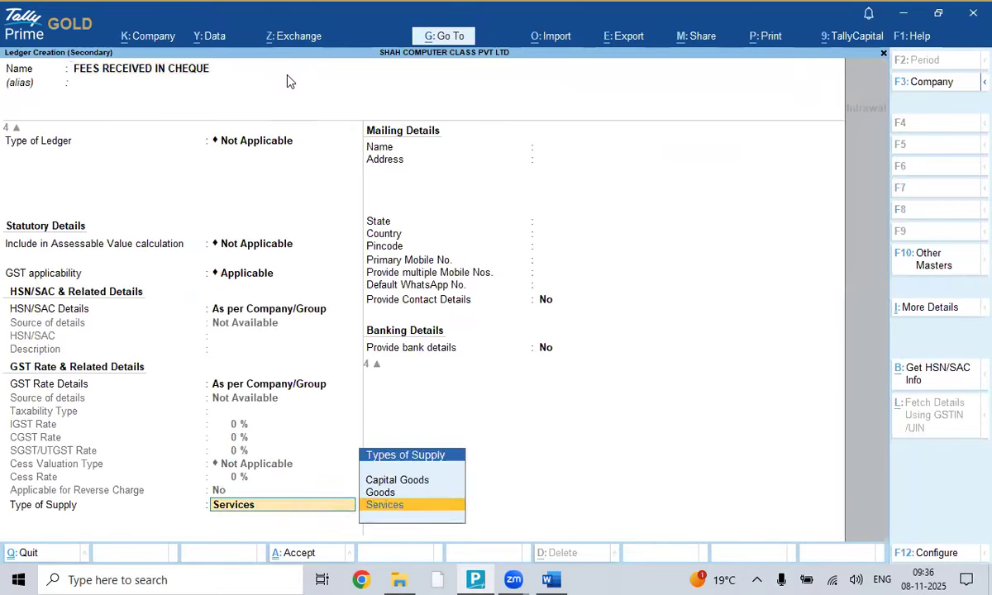
{"action": "key", "text": "Return"}
{"action": "key", "text": "Return"}
{"action": "key", "text": "Return"}
{"action": "key", "text": "Return"}
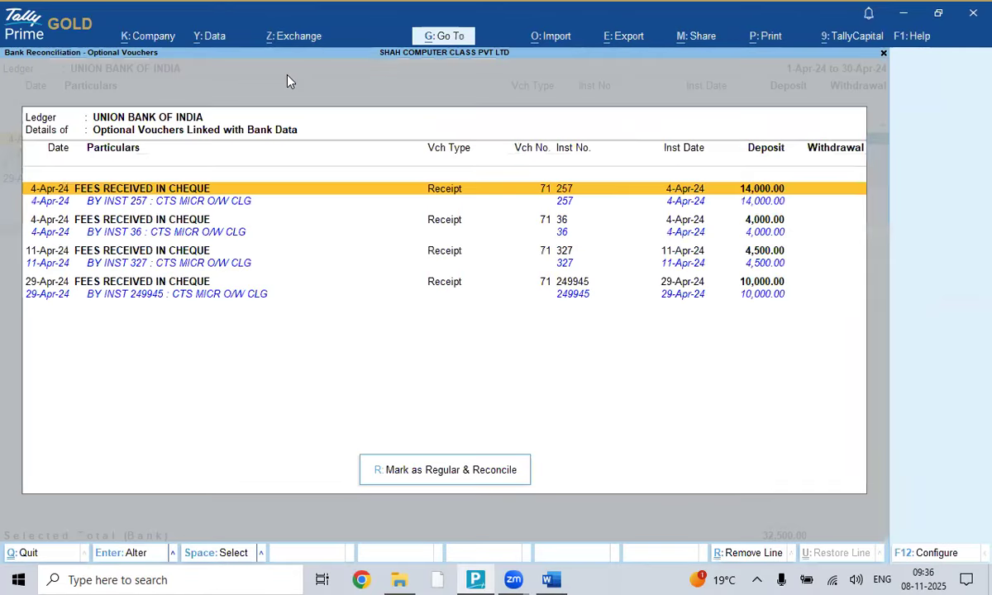
- Mark the four cheque receipts (32,500.00) regular and reconcile them
{"action": "left_click", "coordinate": [439, 469]}
{"action": "key", "text": "y"}
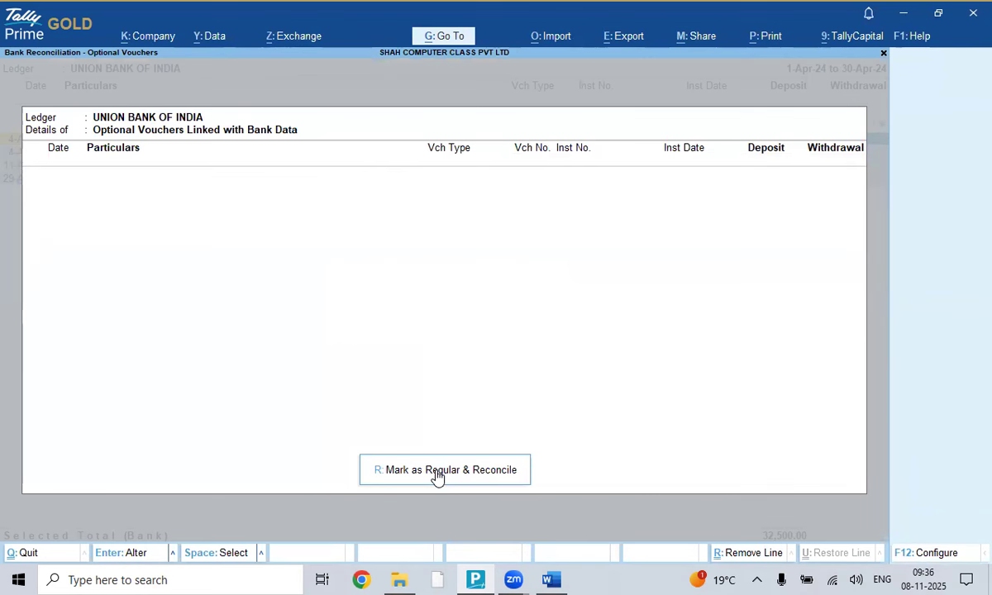
{"action": "key", "text": "Escape"}
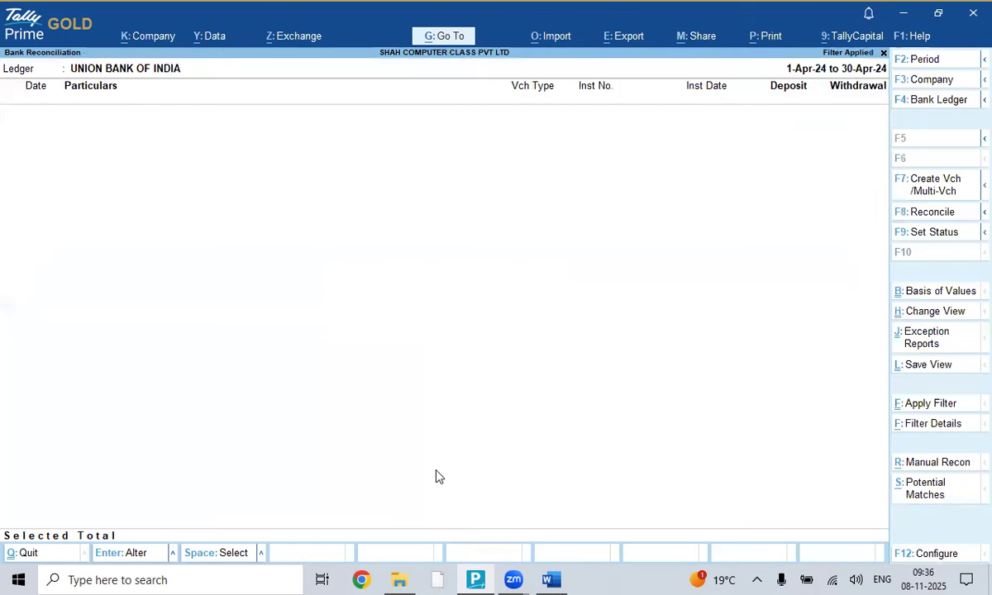
- From the reconciliation summary, drill into the 26 bank-only withdrawals totalling 3,83,800.01
{"action": "key", "text": "Escape"}
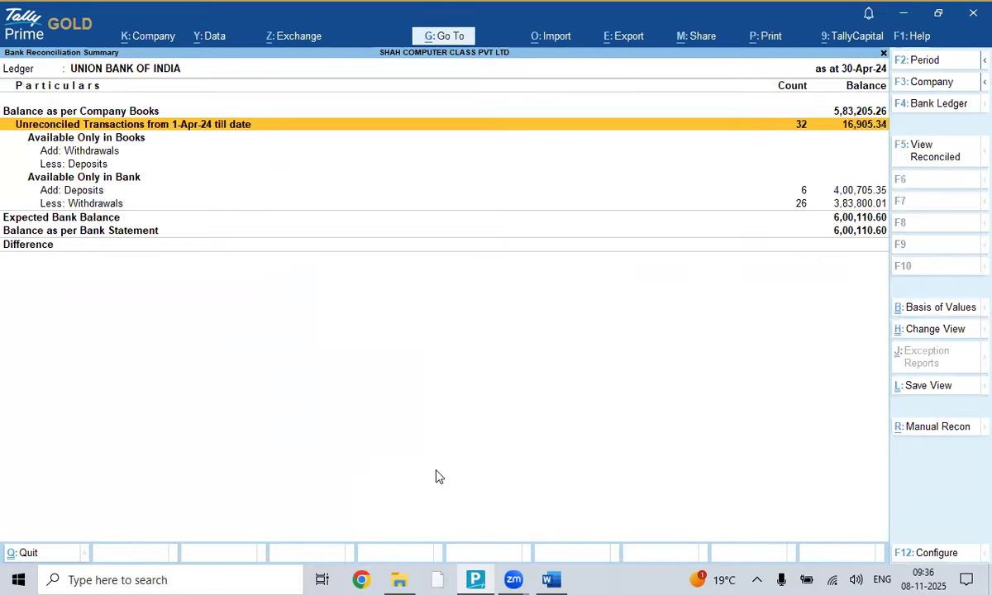
{"action": "key", "text": "Down"}
{"action": "key", "text": "Down"}
{"action": "key", "text": "Down"}
{"action": "key", "text": "Down"}
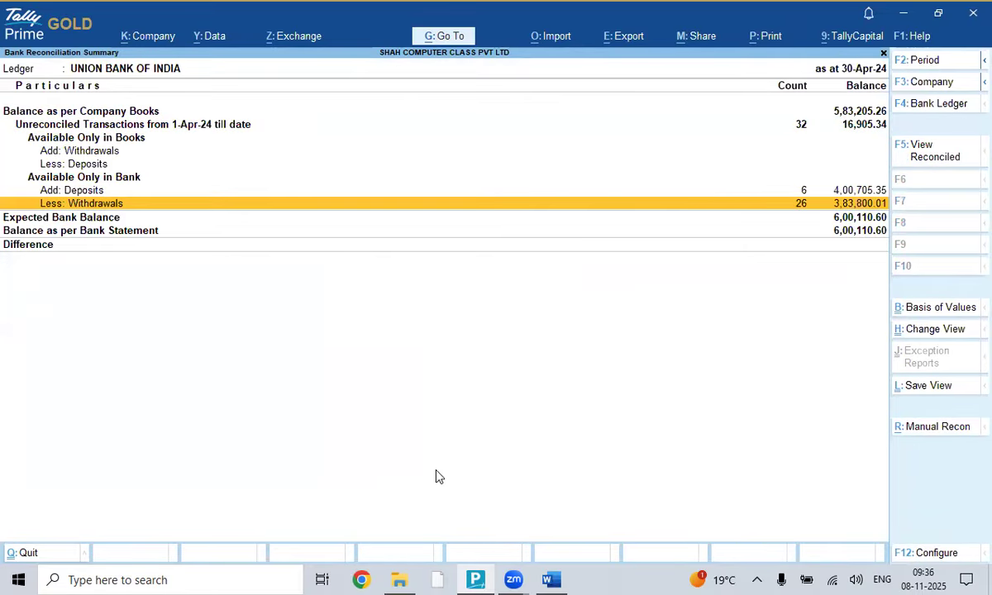
{"action": "key", "text": "Return"}
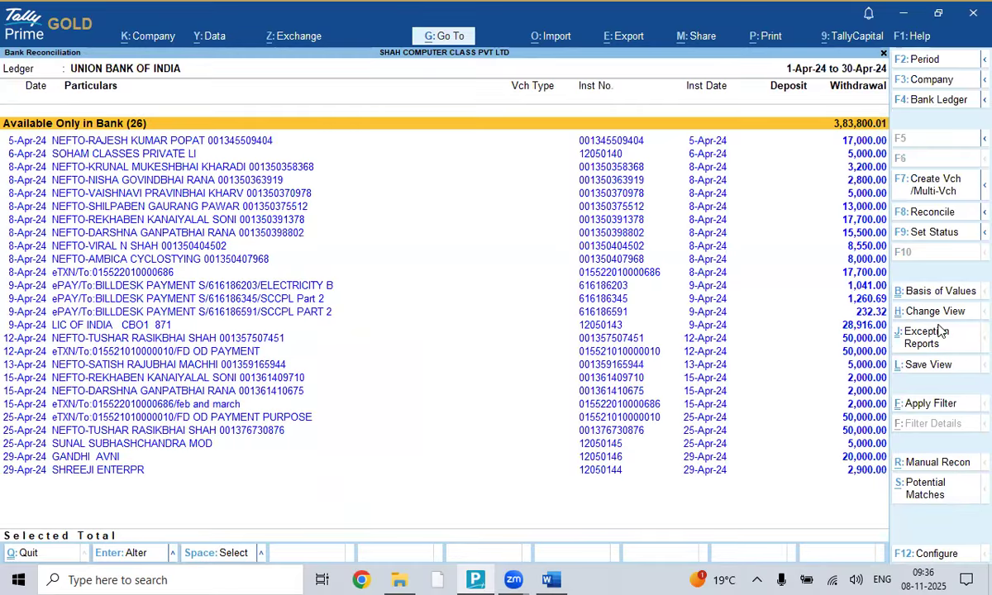
- Filter withdrawals on 'NEFTO', discard a stray single voucher, and batch-create vouchers for all entries
{"action": "left_click", "coordinate": [932, 405]}
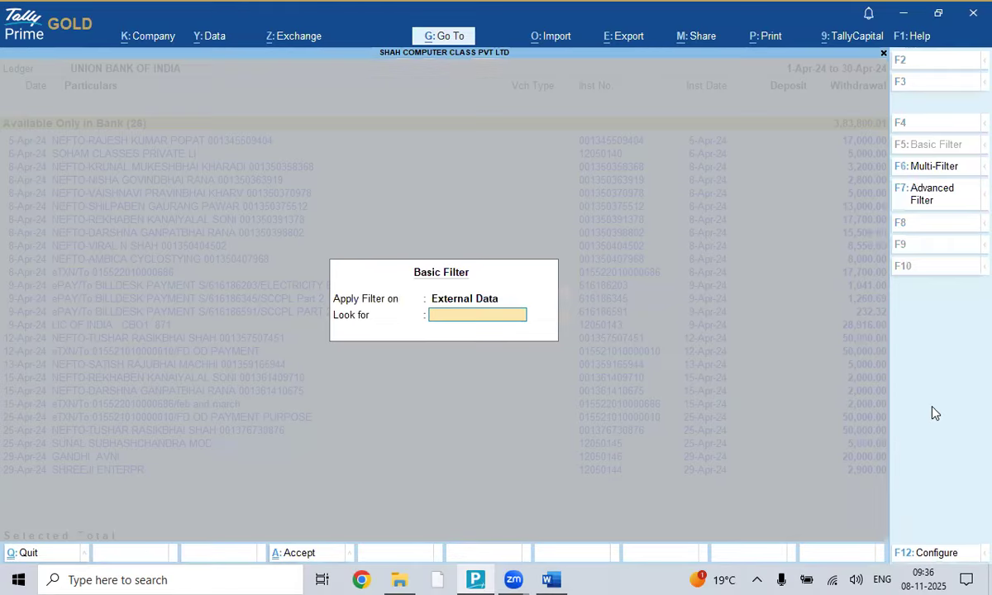
{"action": "type", "text": "NEFTO"}
{"action": "key", "text": "Return"}
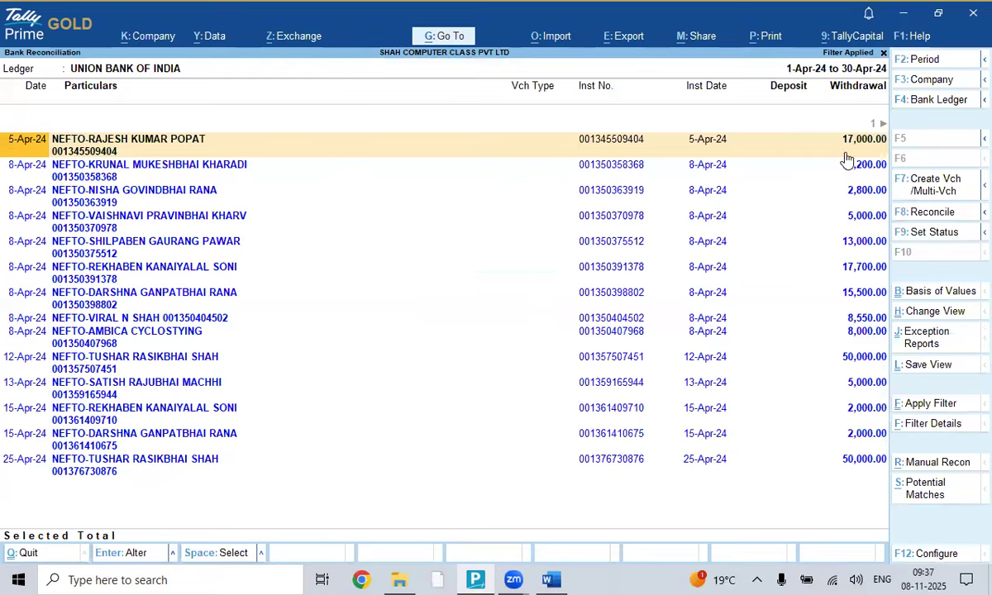
{"action": "left_click", "coordinate": [933, 186]}
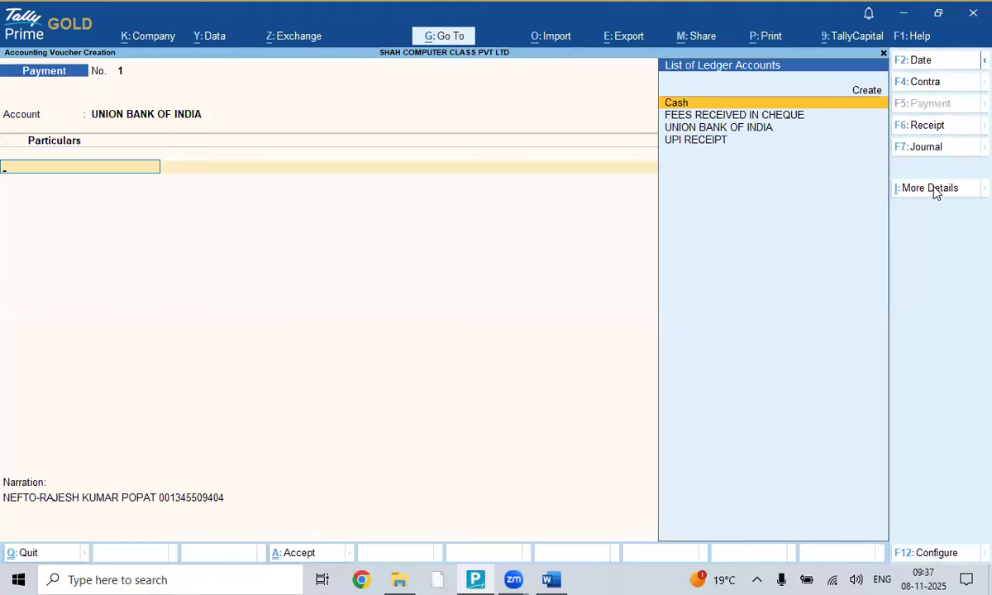
{"action": "key", "text": "Escape"}
{"action": "key", "text": "y"}
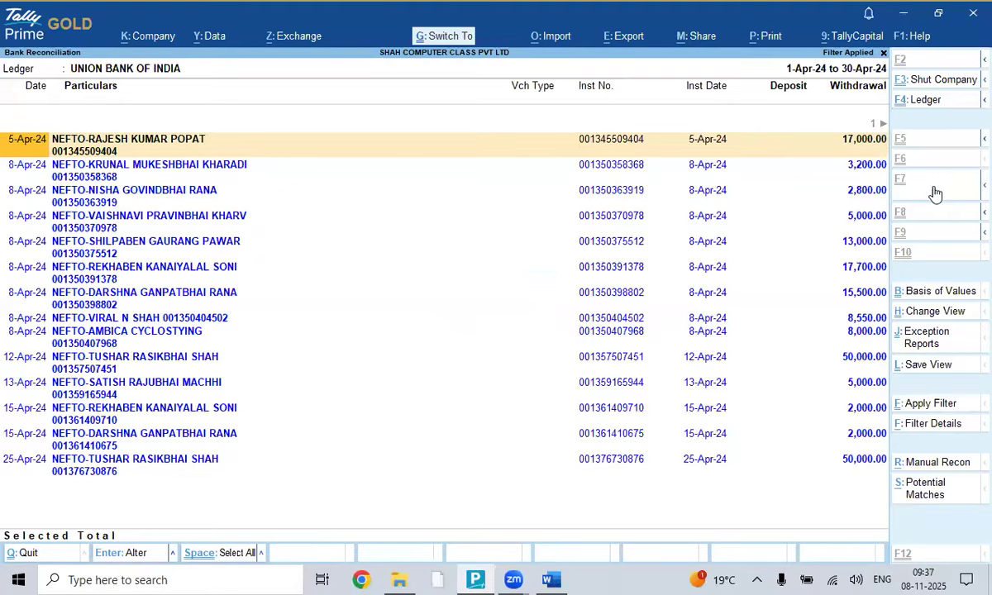
{"action": "key", "text": "ctrl+space"}
{"action": "left_click", "coordinate": [933, 189]}
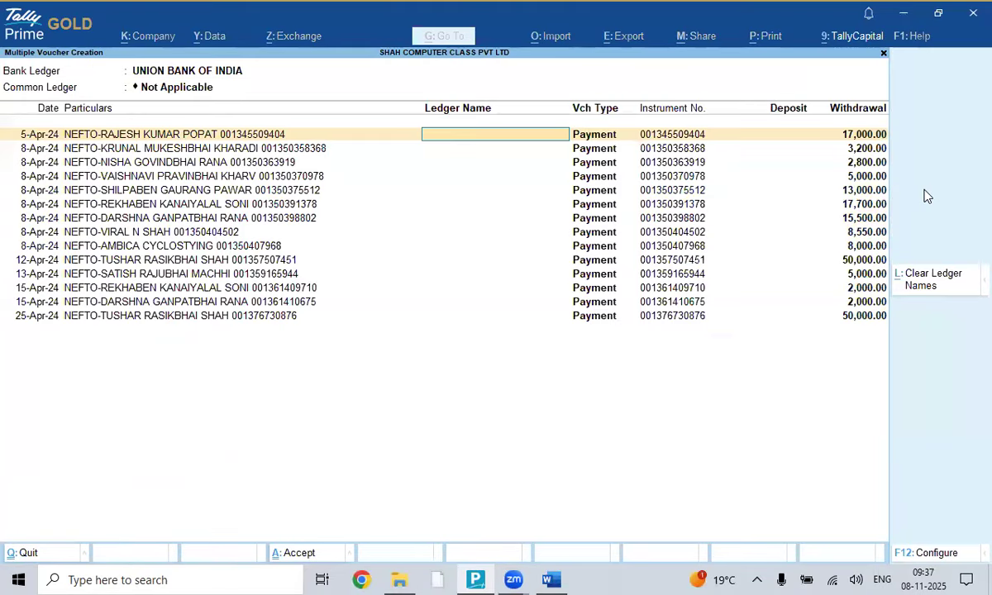
- Create the common ledger SALARY EXP under Indirect Expenses
{"action": "key", "text": "BackSpace"}
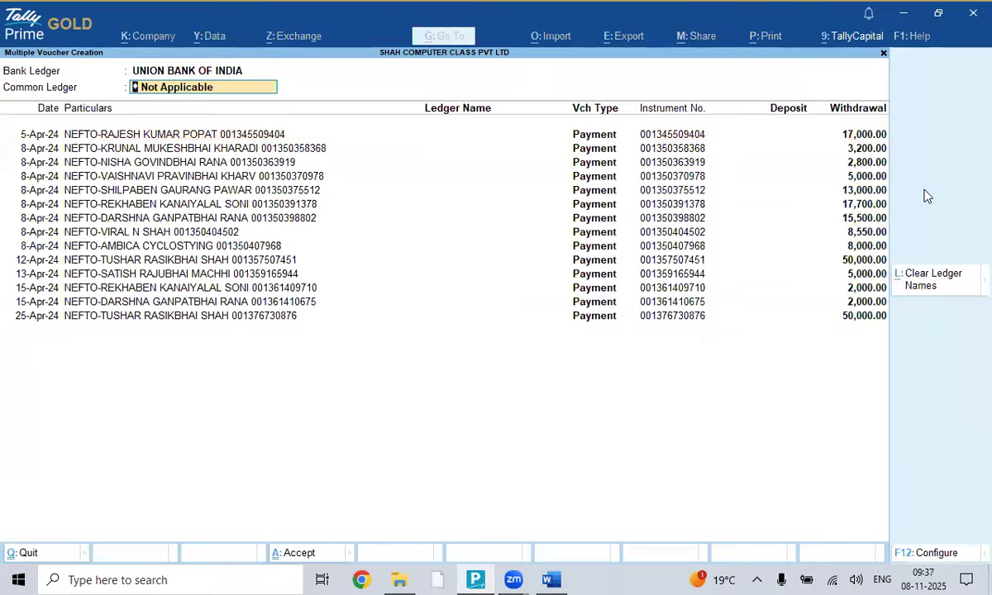
{"action": "key", "text": "space"}
{"action": "key", "text": "Up"}
{"action": "key", "text": "Up"}
{"action": "key", "text": "Up"}
{"action": "key", "text": "Up"}
{"action": "key", "text": "Up"}
{"action": "key", "text": "Up"}
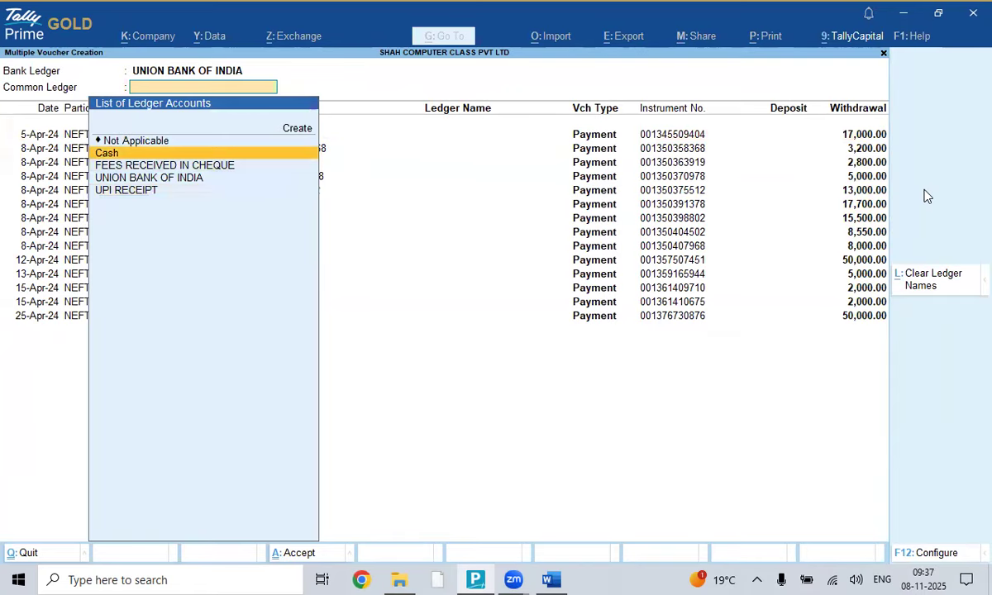
{"action": "key", "text": "Return"}
{"action": "type", "text": "SALARY EXP"}
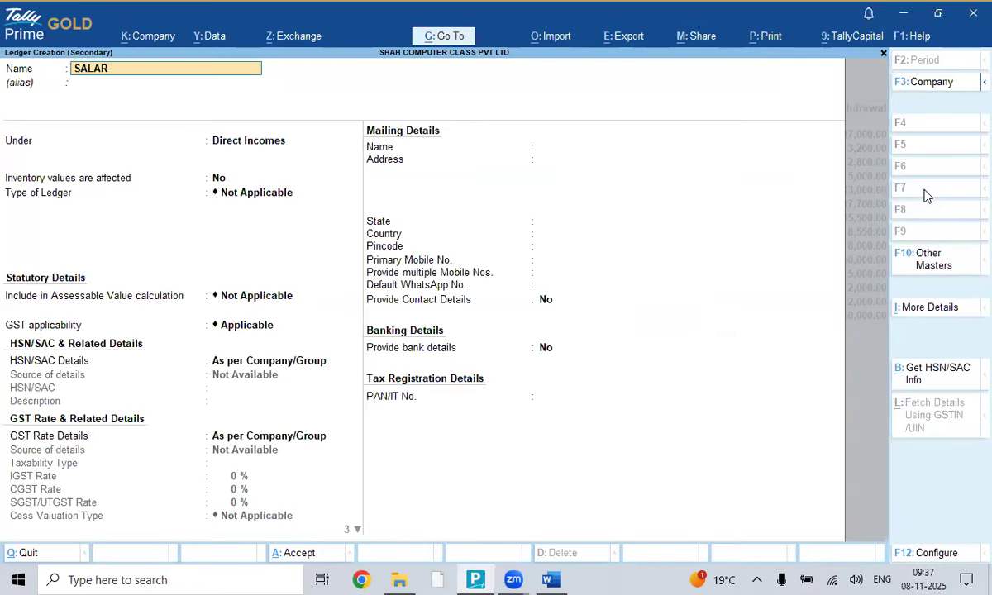
{"action": "key", "text": "Return"}
{"action": "type", "text": "EX"}
{"action": "key", "text": "Down"}
{"action": "key", "text": "Down"}
{"action": "key", "text": "Return"}
{"action": "key", "text": "Return"}
{"action": "key", "text": "Return"}
{"action": "key", "text": "Return"}
{"action": "key", "text": "Return"}
{"action": "key", "text": "Return"}
{"action": "key", "text": "Return"}
{"action": "key", "text": "Return"}
{"action": "key", "text": "Return"}
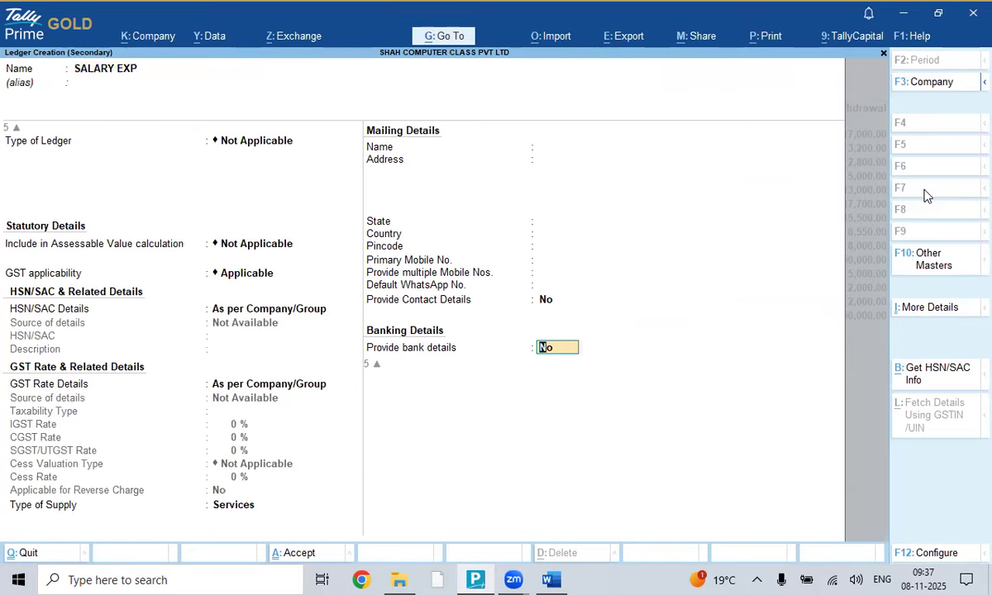
{"action": "key", "text": "Return"}
{"action": "key", "text": "Return"}
{"action": "key", "text": "Return"}
- Accept the 14 salary payment vouchers (1,99,750.00), mark them regular and reconcile
{"action": "key", "text": "Down"}
{"action": "key", "text": "Down"}
{"action": "key", "text": "Down"}
{"action": "key", "text": "Down"}
{"action": "key", "text": "Down"}
{"action": "key", "text": "Down"}
{"action": "key", "text": "Down"}
{"action": "key", "text": "Down"}
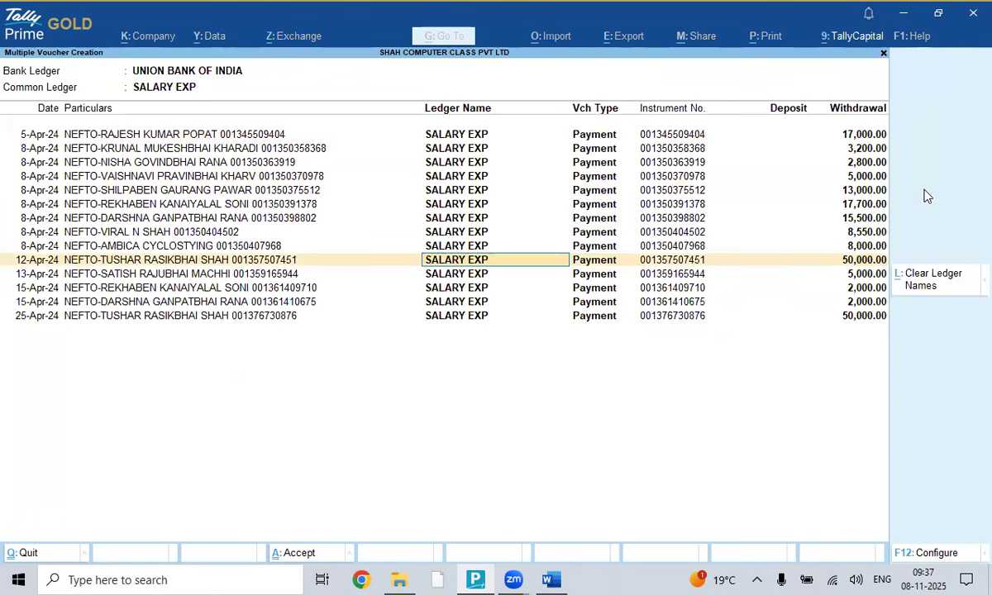
{"action": "key", "text": "Down"}
{"action": "key", "text": "Down"}
{"action": "key", "text": "Down"}
{"action": "key", "text": "Down"}
{"action": "key", "text": "Return"}
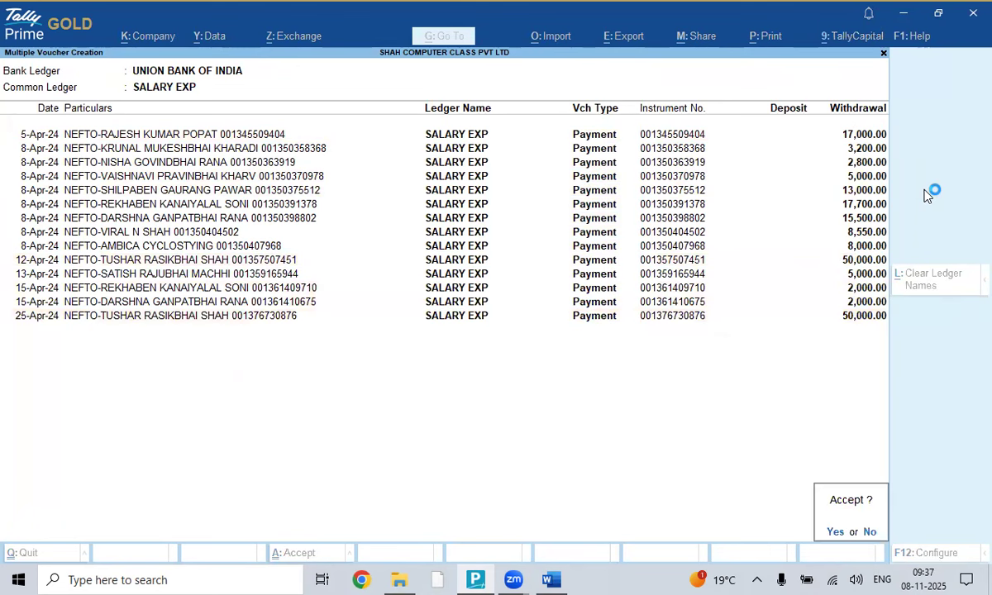
{"action": "key", "text": "Return"}
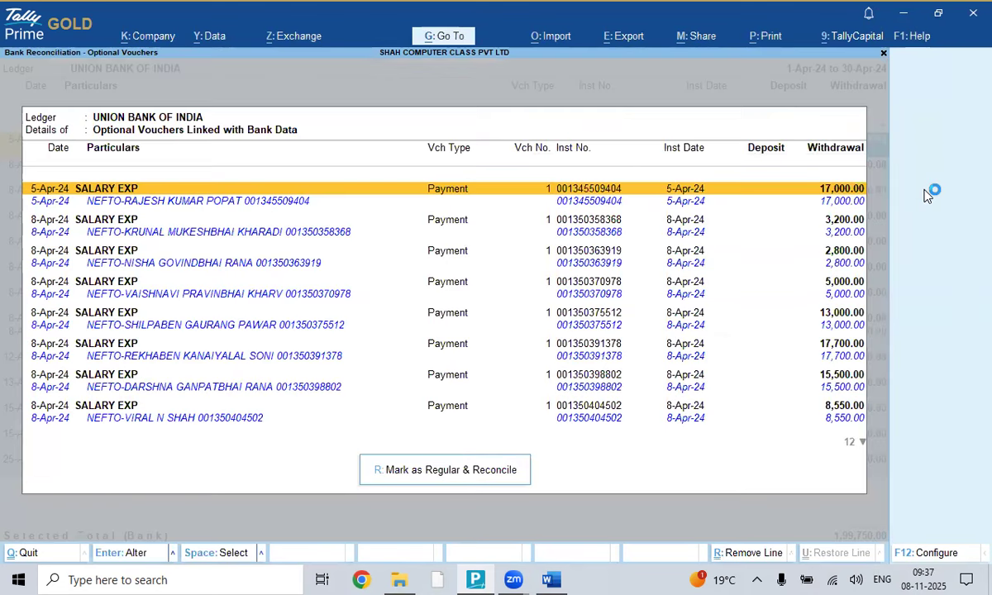
{"action": "left_click", "coordinate": [447, 471]}
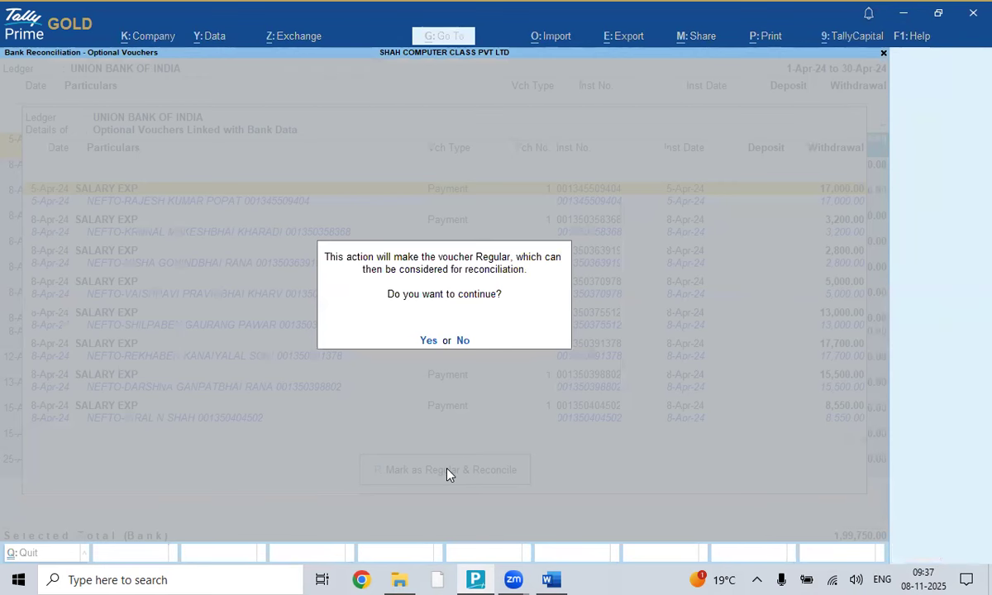
{"action": "key", "text": "y"}
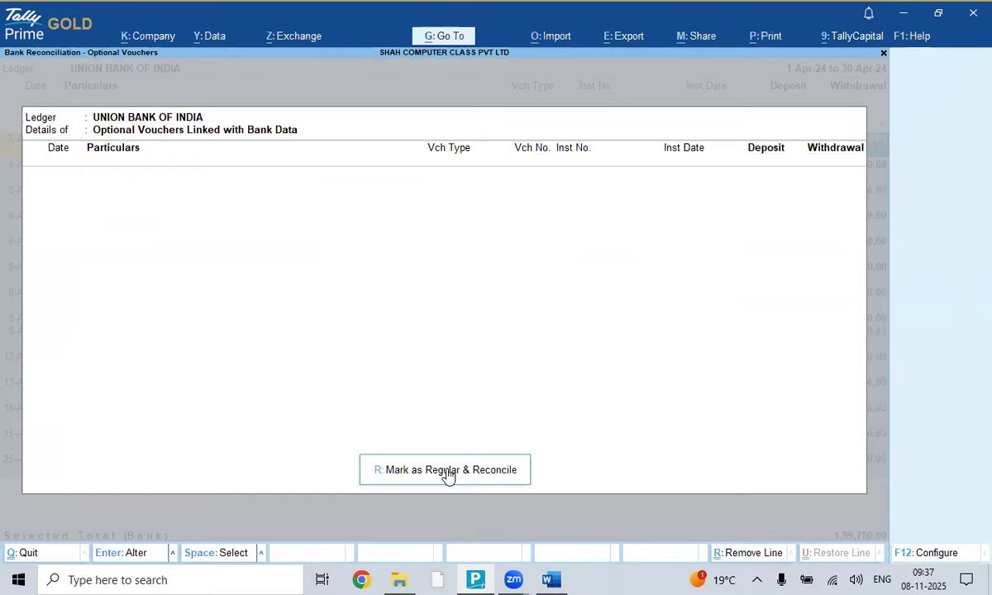
{"action": "key", "text": "Escape"}
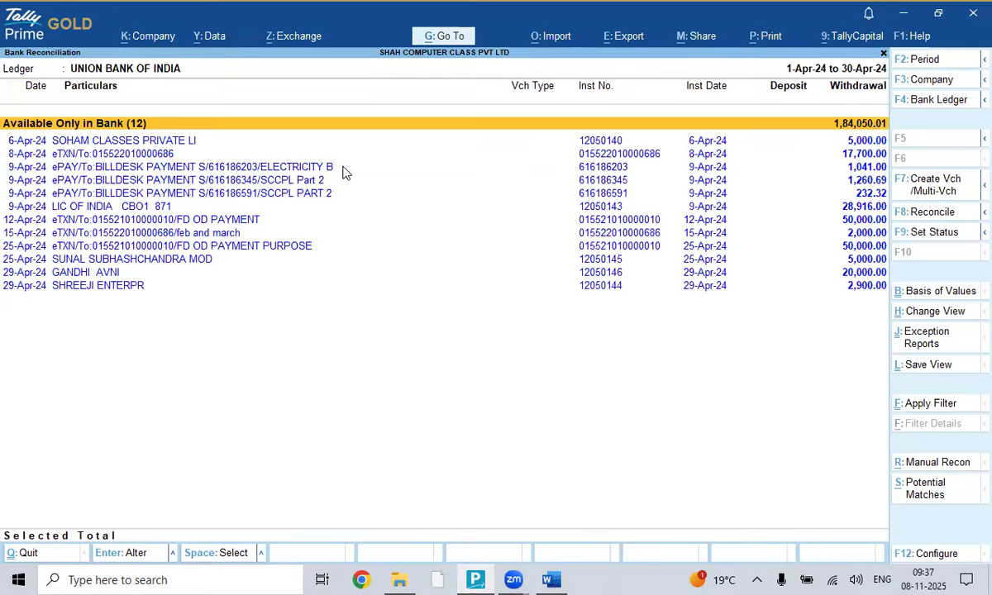
- Check the summary's 6 bank-only deposits (4,00,705.35) and 12 withdrawals (1,84,050.01)
{"action": "key", "text": "Escape"}
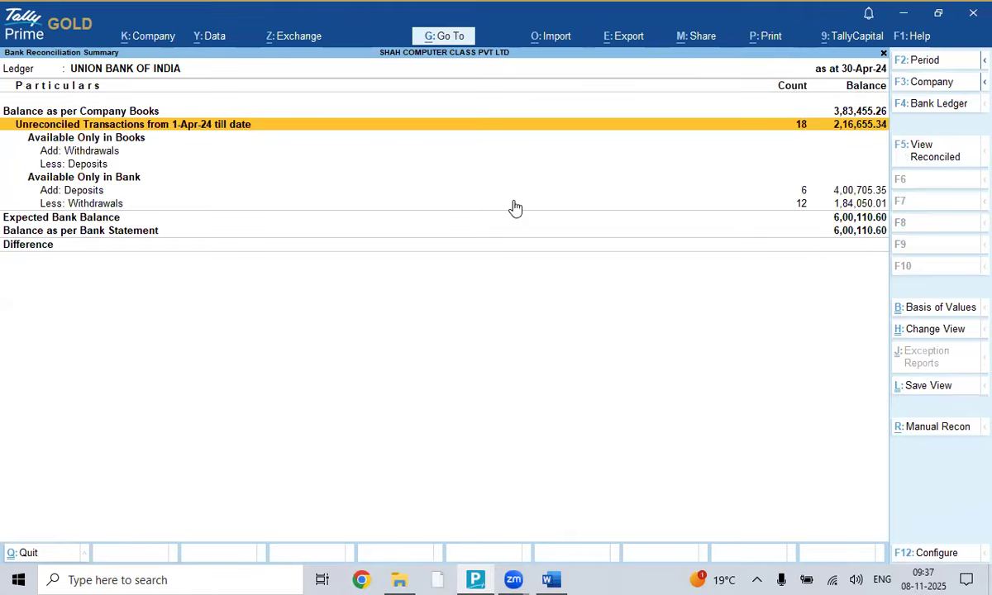
{"action": "left_click", "coordinate": [120, 193]}
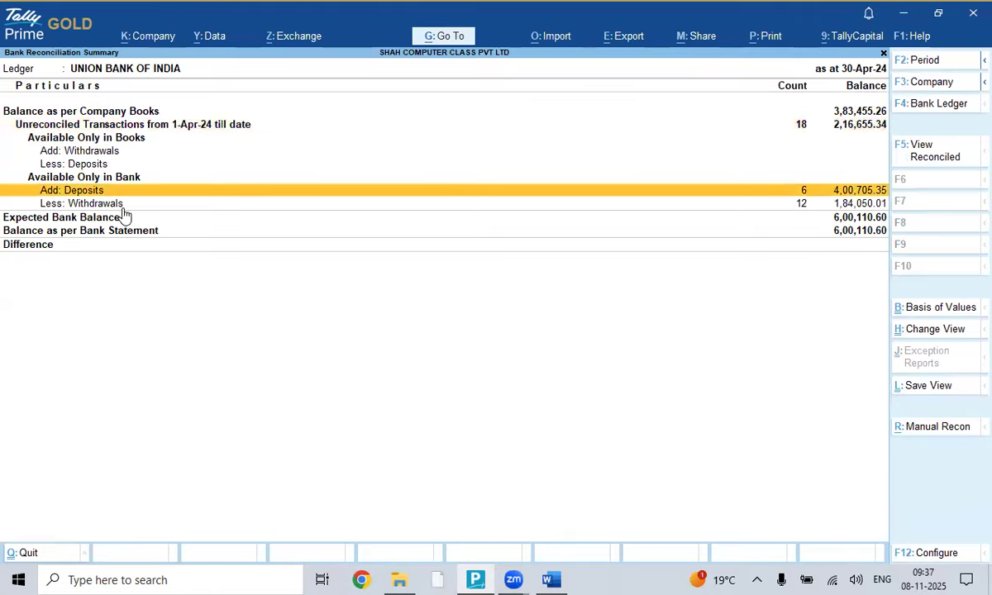
{"action": "left_click", "coordinate": [123, 209]}
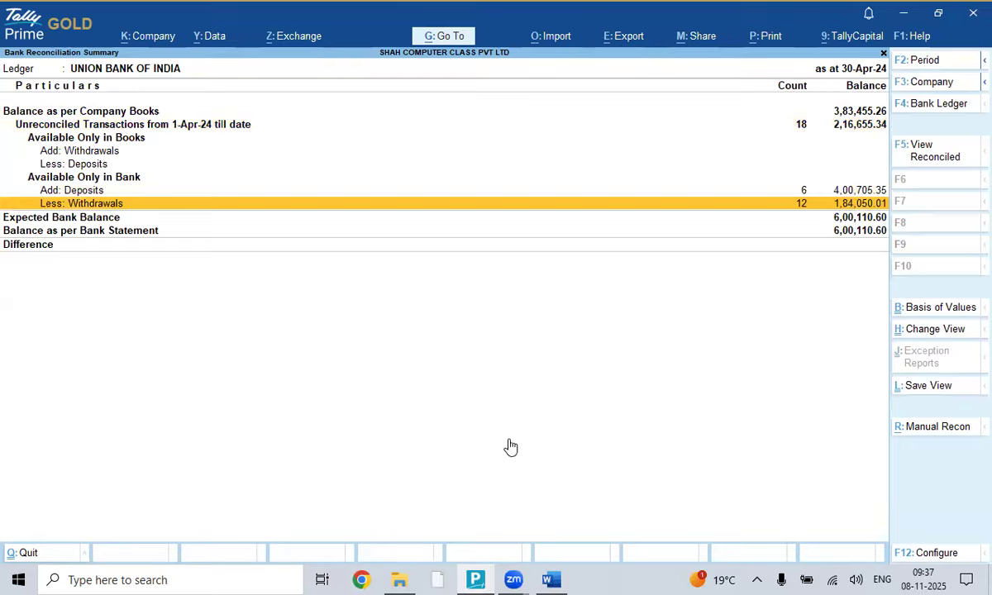